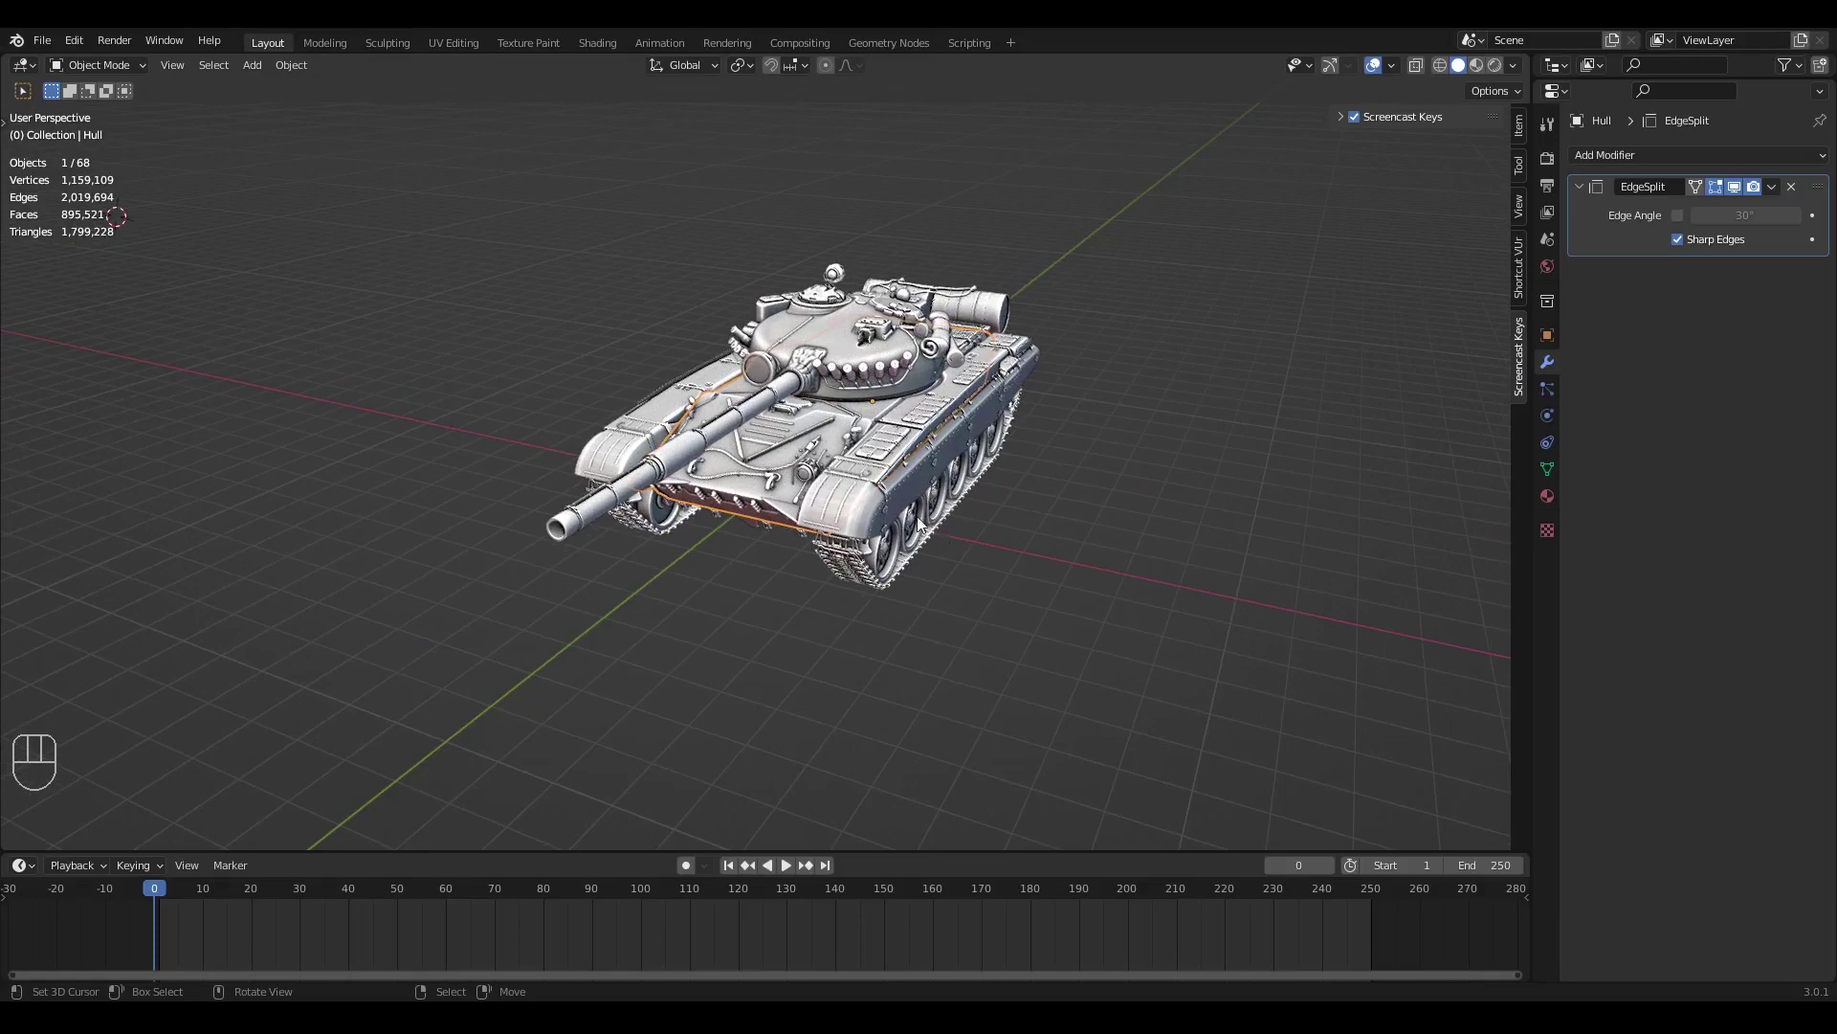
# Try rotating the tank hull about the global Z axis around its own origin
pyautogui.press('a')
pyautogui.press('r')
pyautogui.press('r')
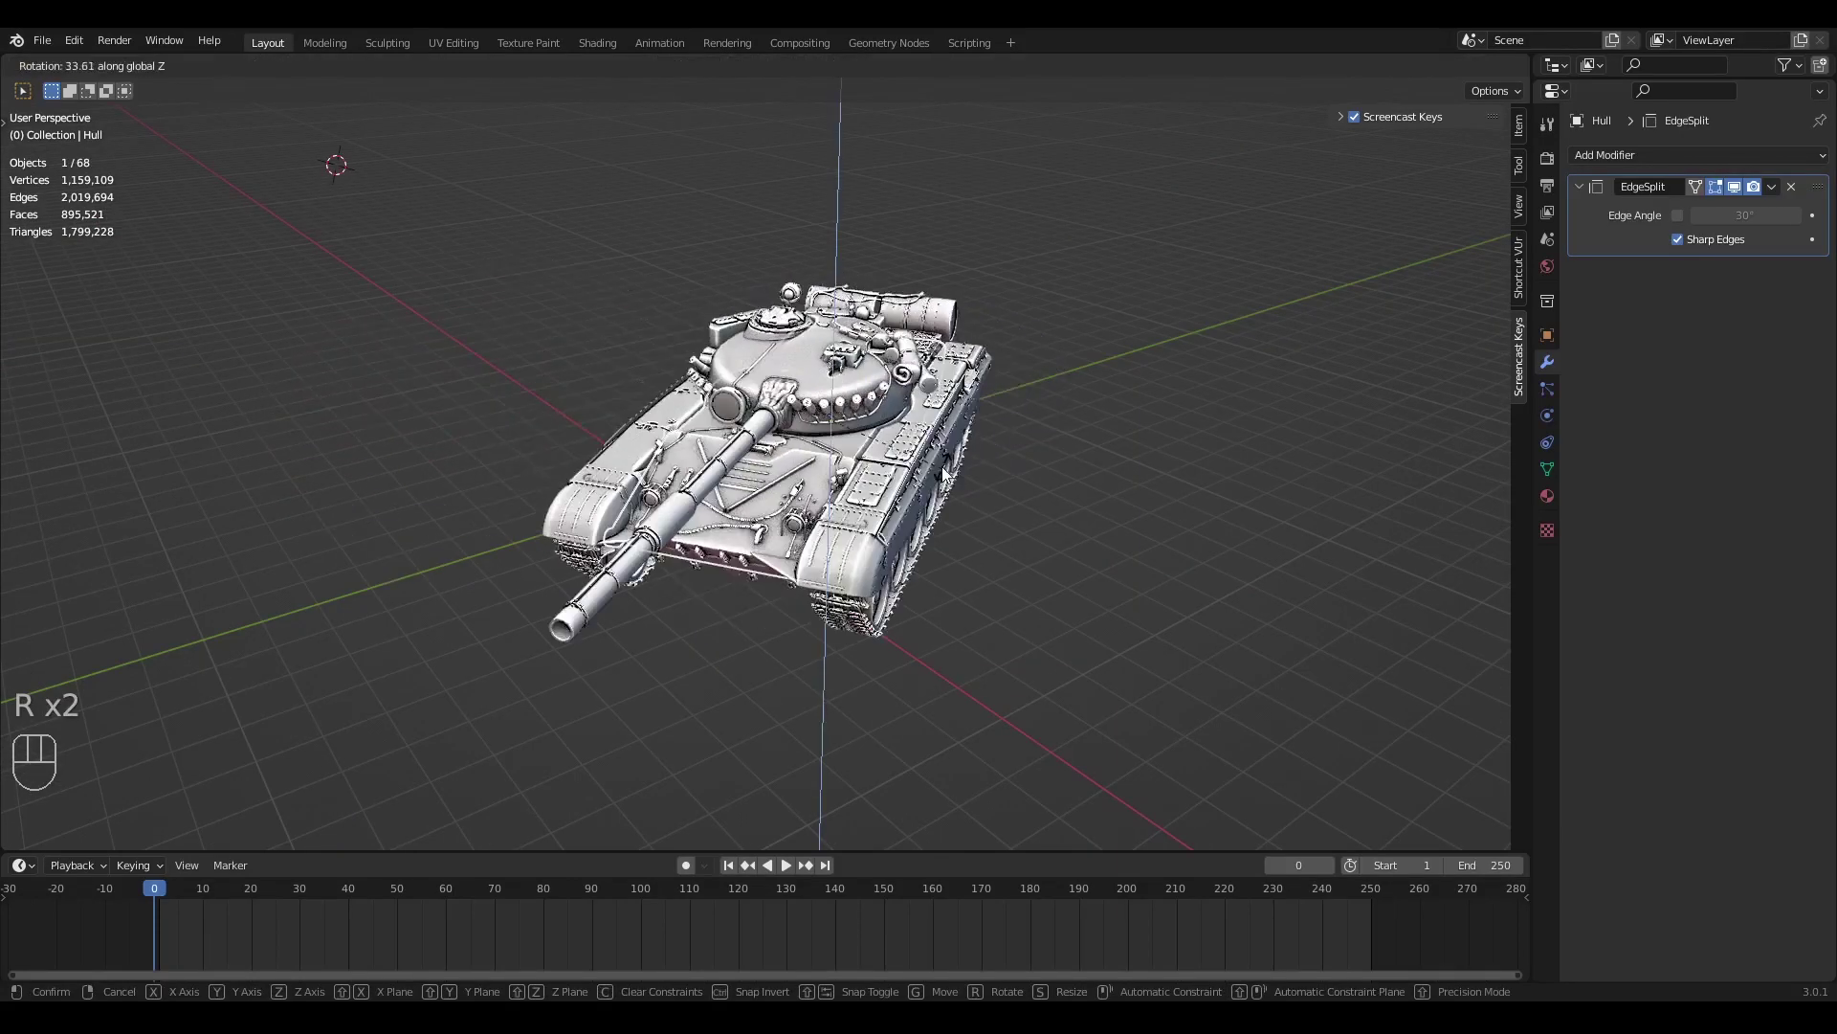
pyautogui.rightClick(853, 439)
pyautogui.scroll(2, 856, 462)
pyautogui.moveTo(855, 462); pyautogui.dragTo(750, 438, button='middle')
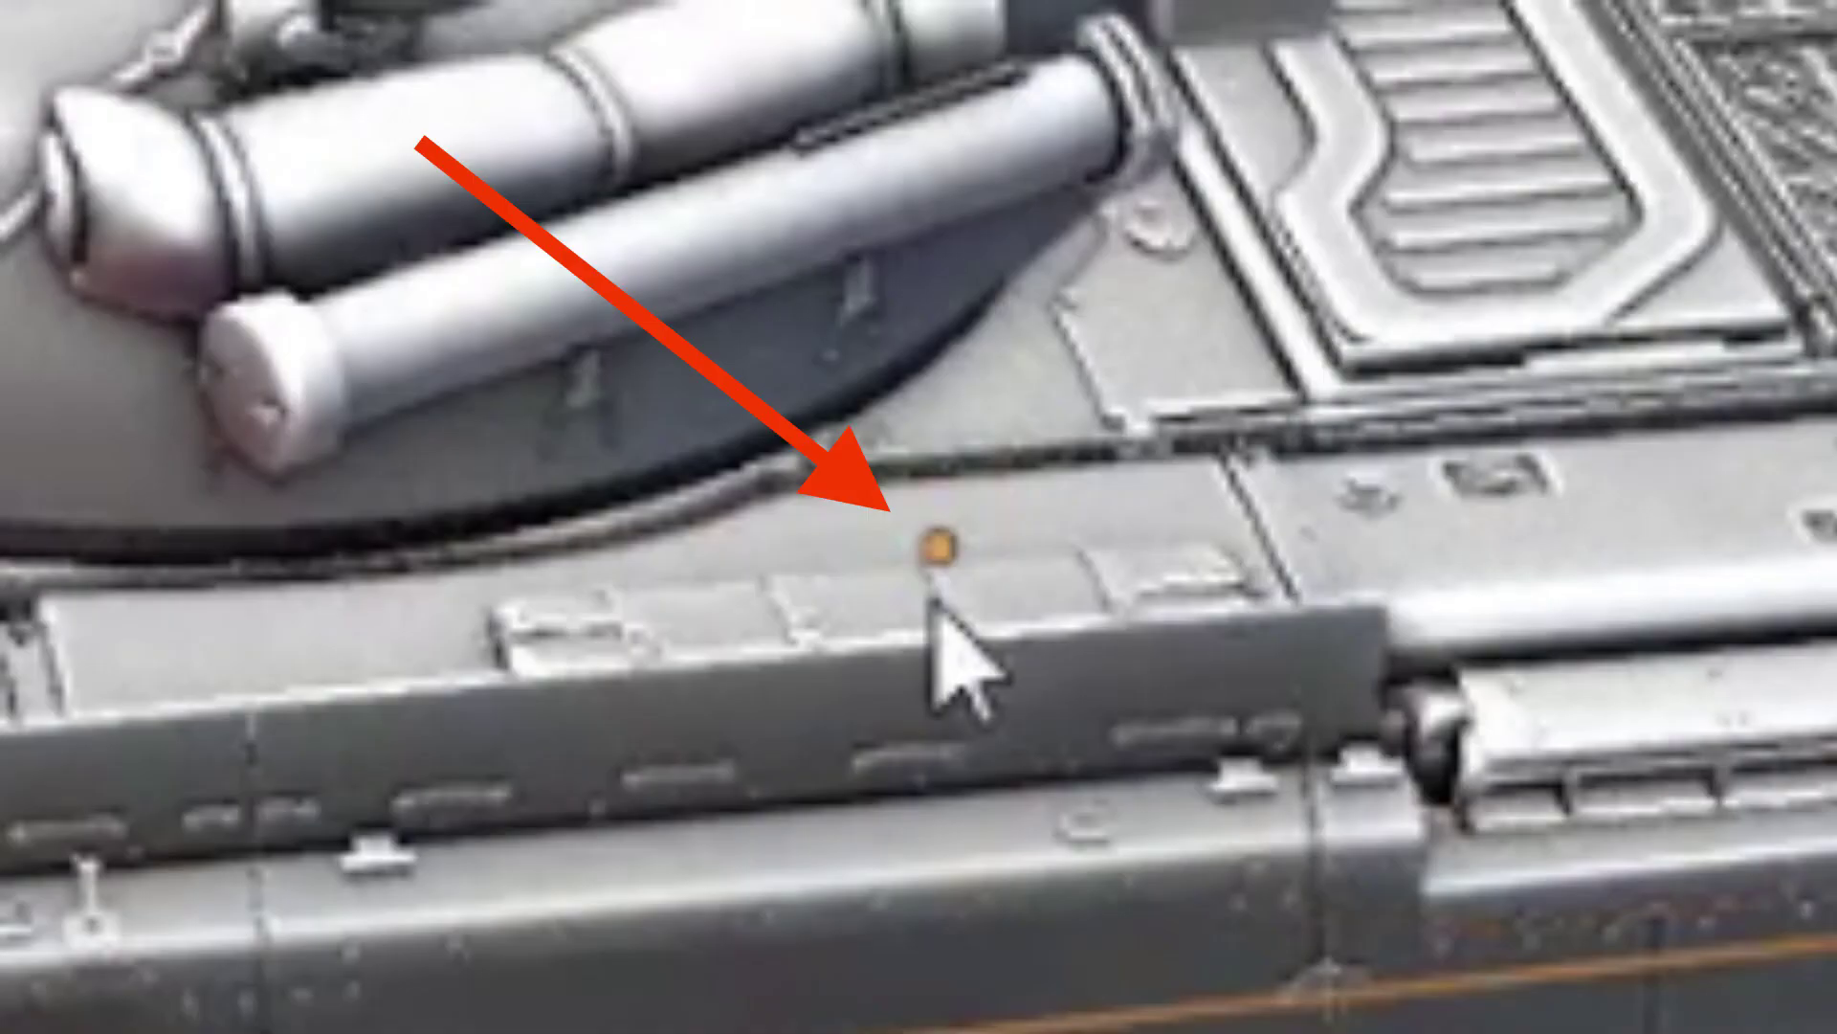
# Try scaling the tank hull down and up around its own origin
pyautogui.press('s')
pyautogui.press('s')
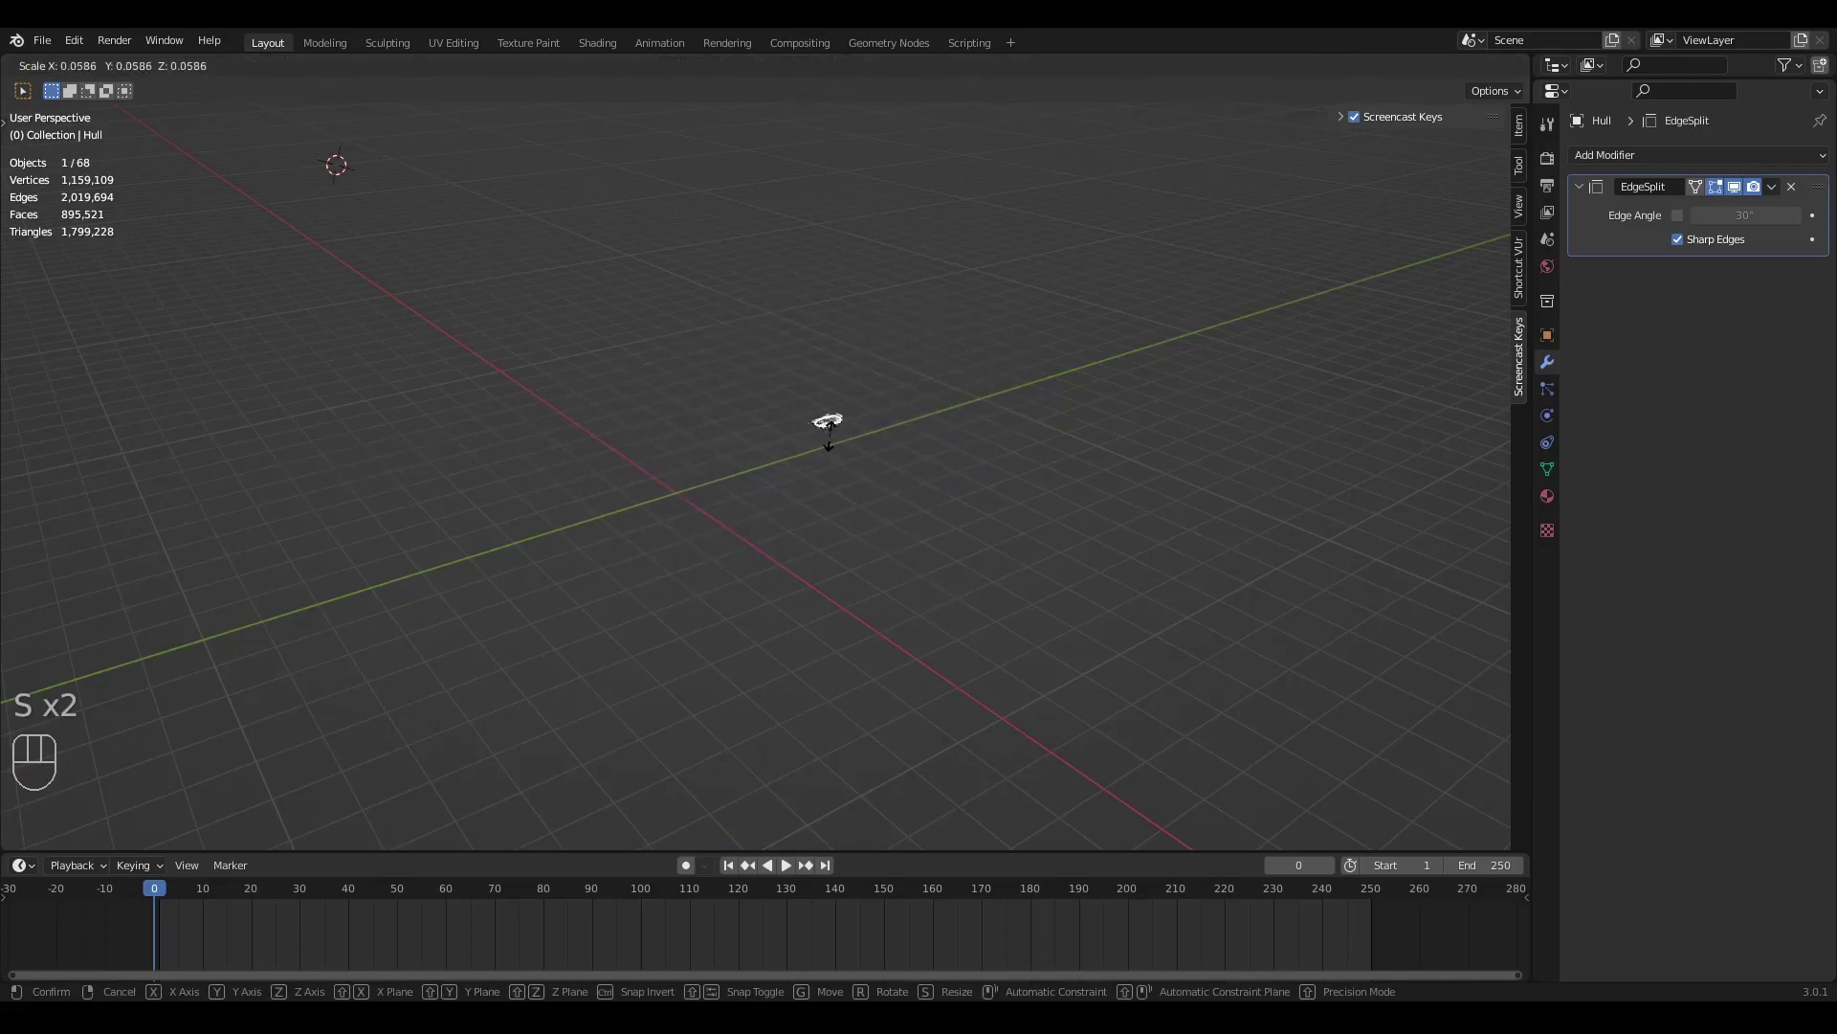
pyautogui.rightClick(900, 622)
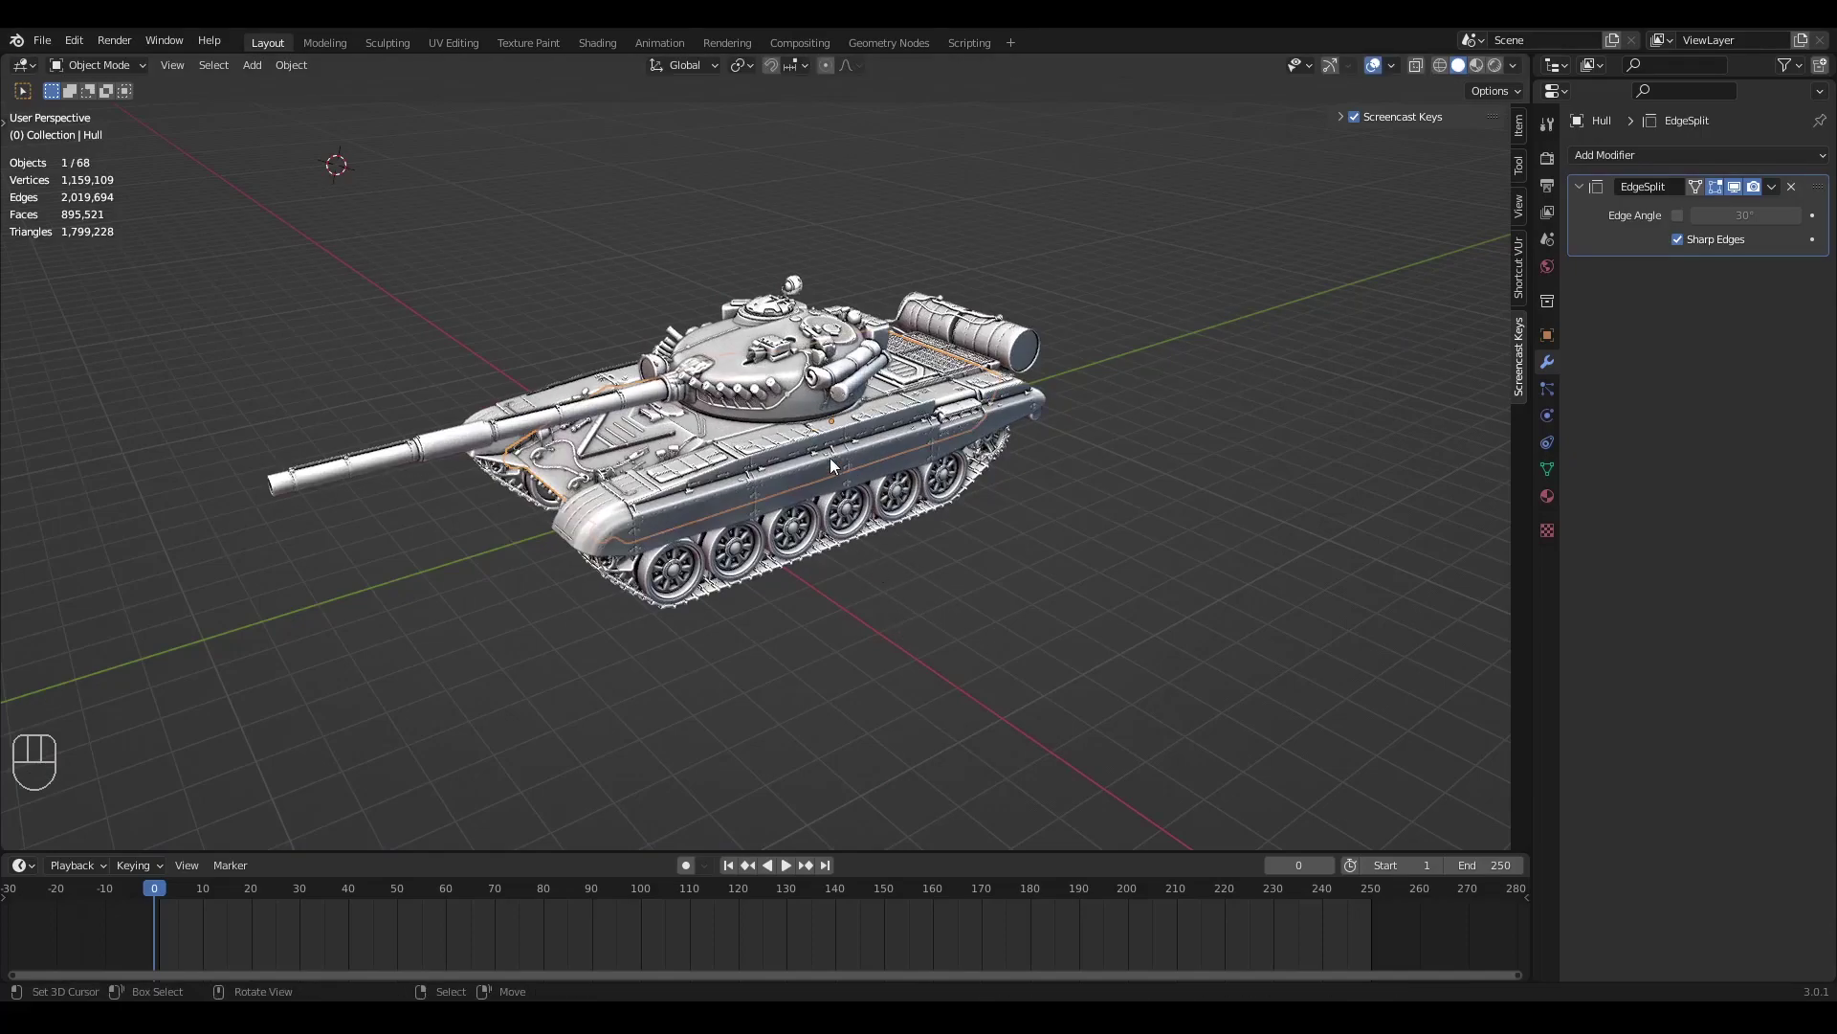
pyautogui.press('s')
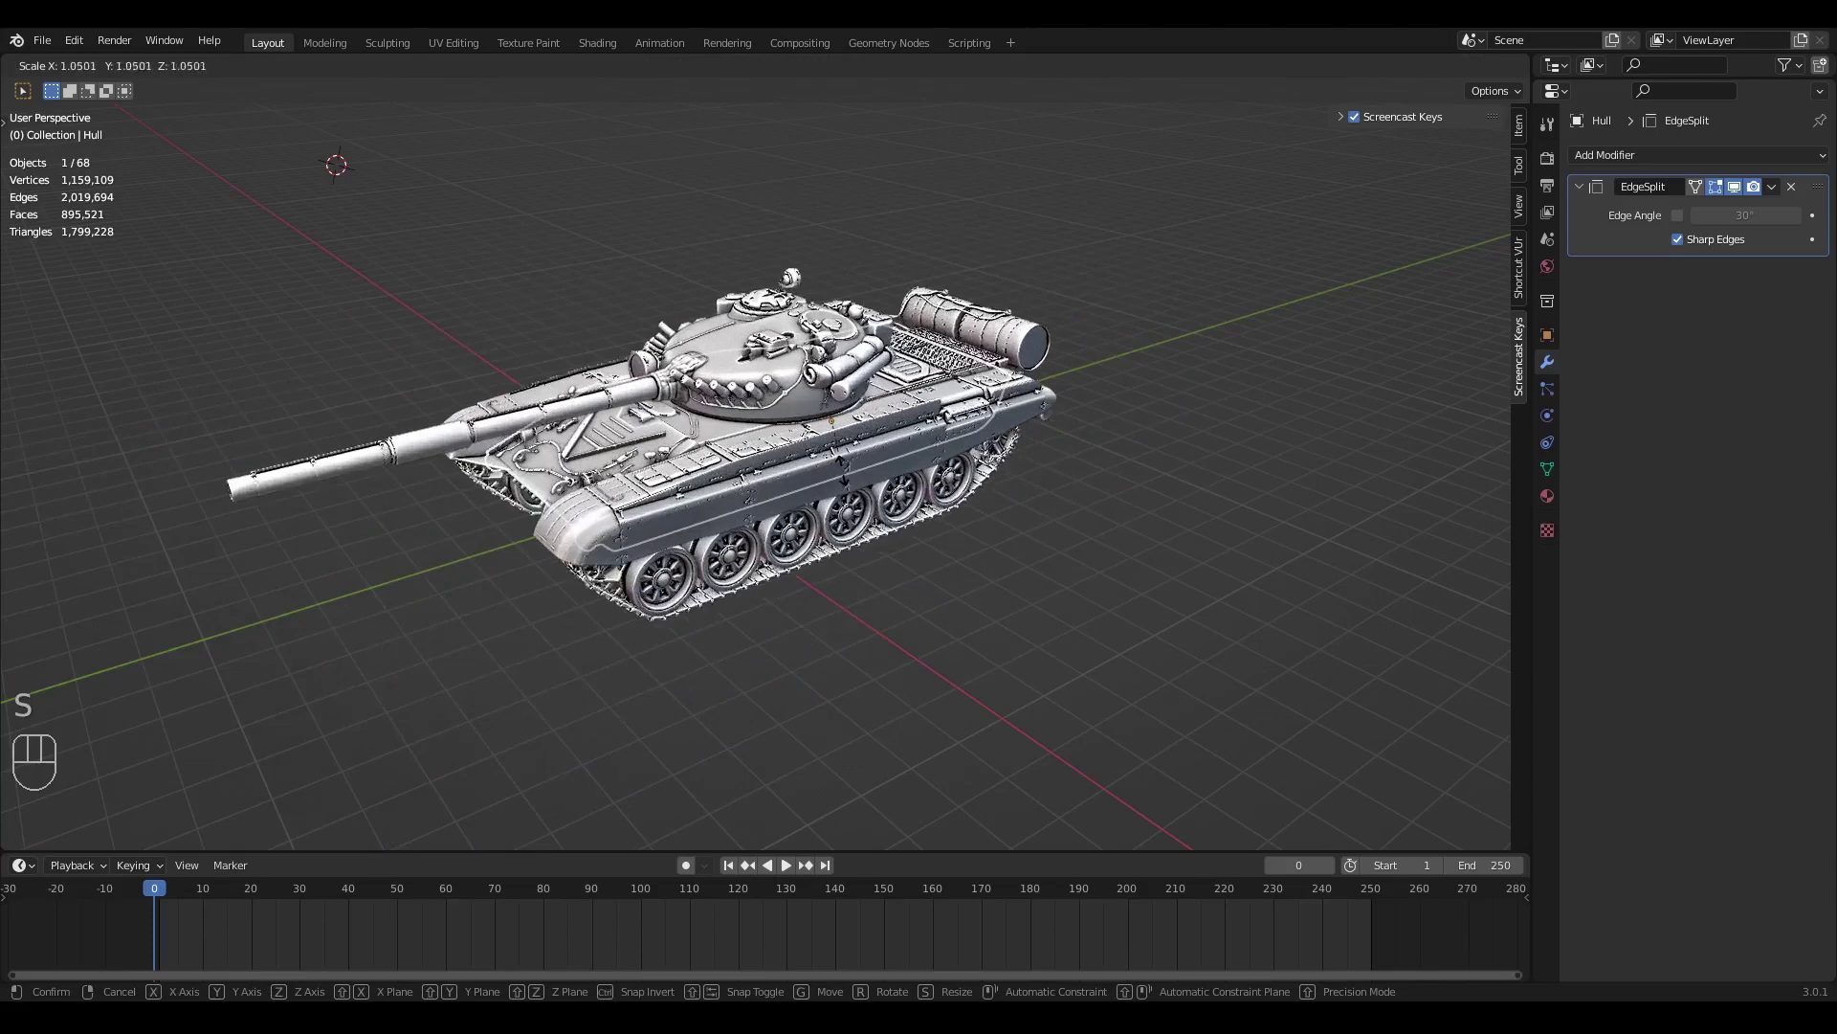
pyautogui.rightClick(845, 484)
pyautogui.scroll(-2, 845, 484)
pyautogui.moveTo(574, 458); pyautogui.dragTo(823, 455, button='middle')
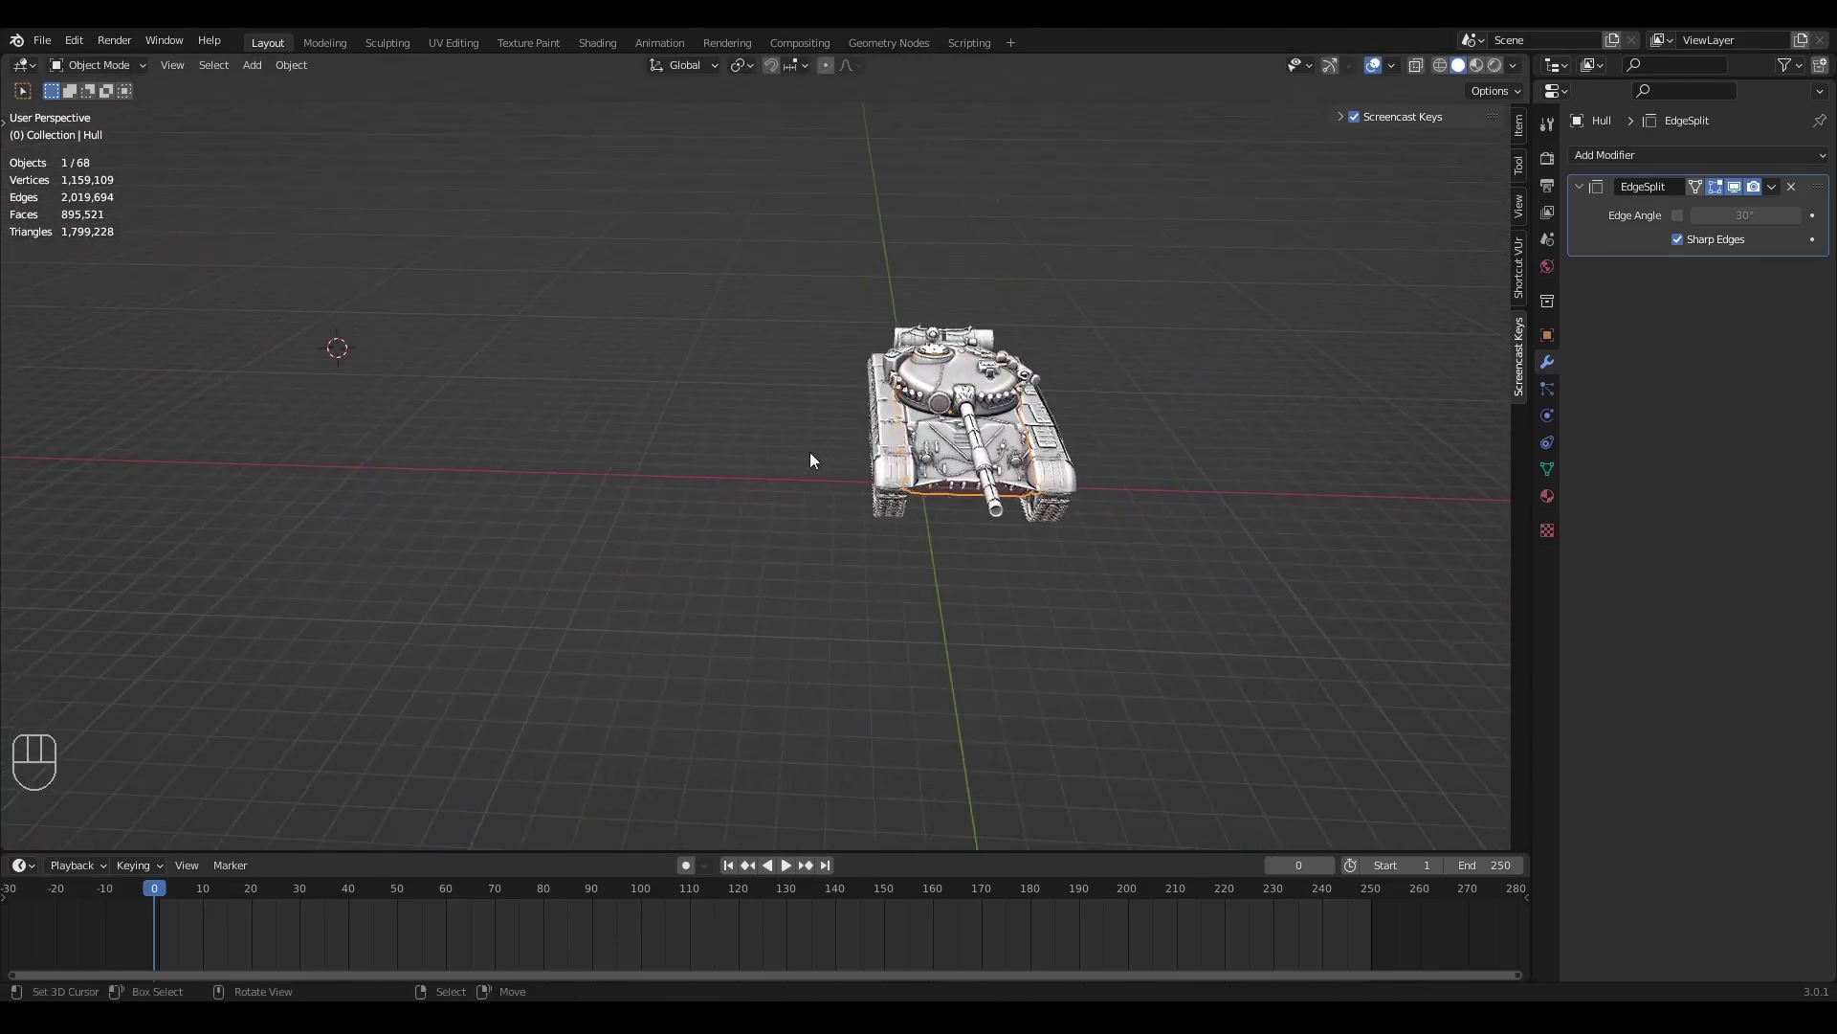
# Place the 3D cursor off to one side of the tank and add a cube there
pyautogui.keyDown('shift'); pyautogui.rightClick(240, 440); pyautogui.keyUp('shift')
pyautogui.moveTo(356, 473); pyautogui.dragTo(381, 471, button='middle')
pyautogui.hotkey('shift', 'a')
pyautogui.click(876, 479)
pyautogui.moveTo(876, 479); pyautogui.dragTo(588, 465, button='middle')
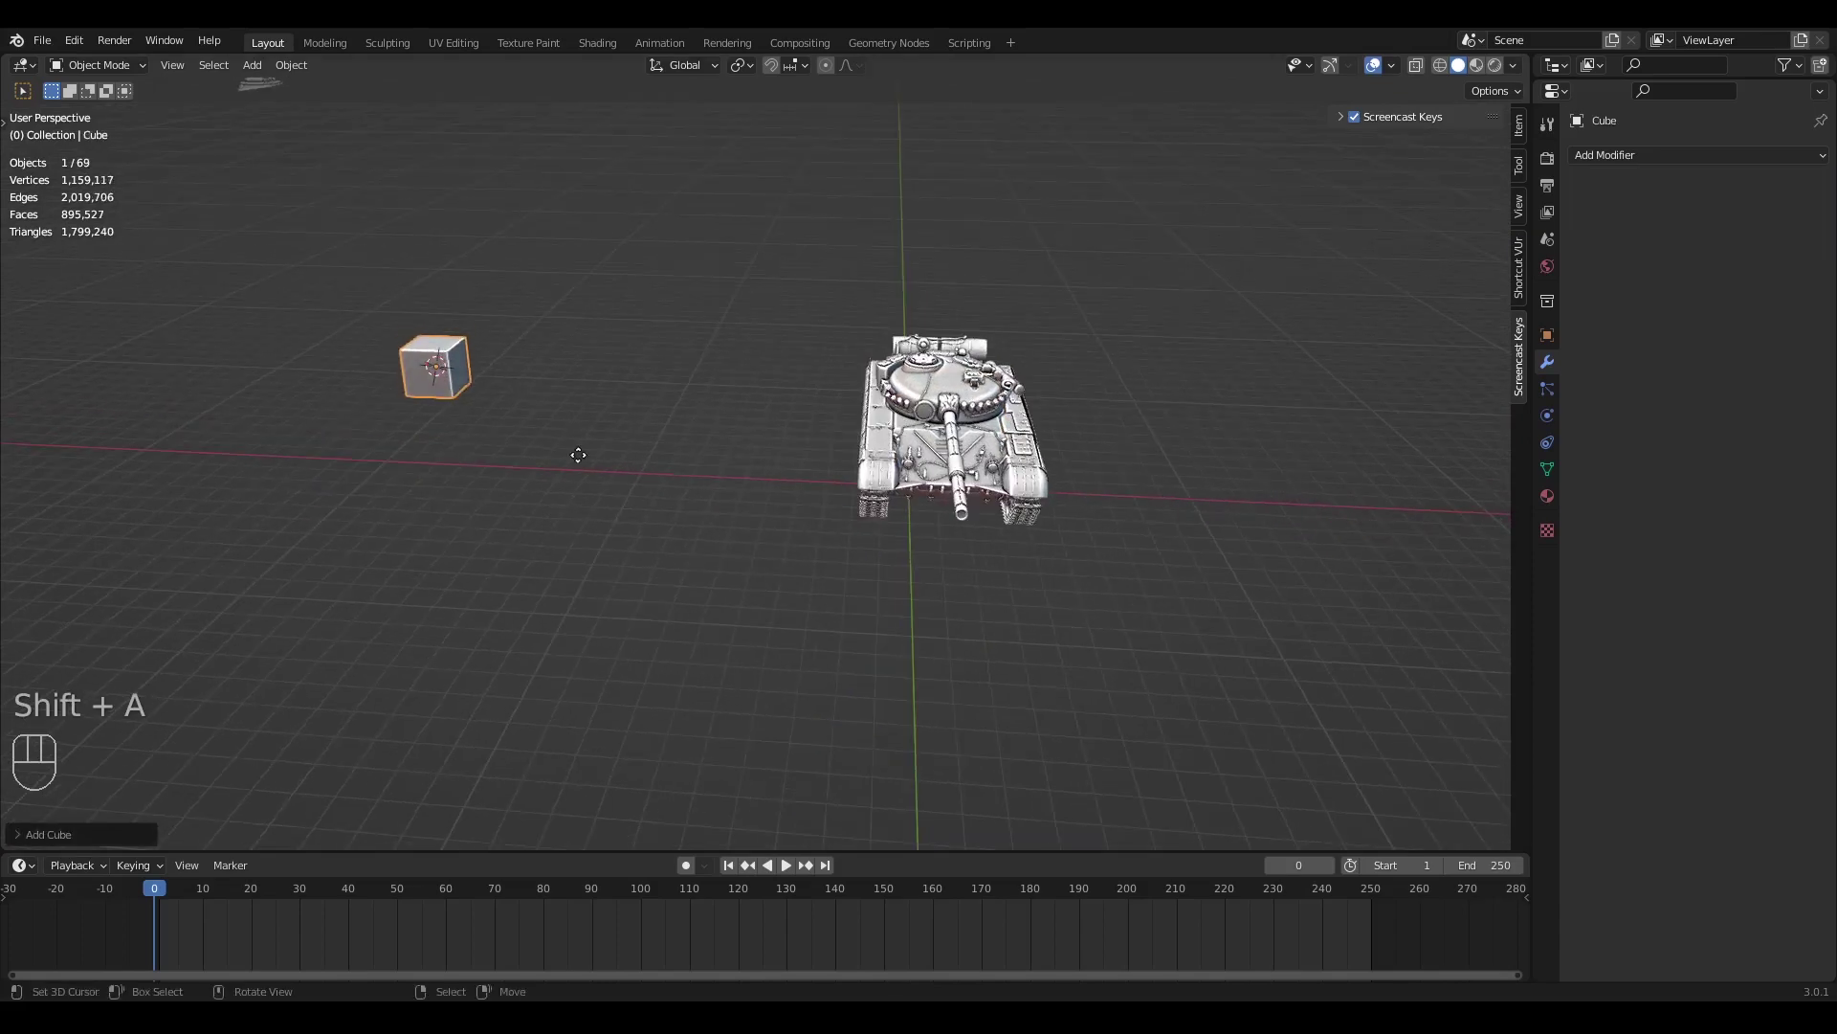
# Move the cube across to the opposite side of the tank and place it near the red X axis line
pyautogui.press('g')
pyautogui.click(1323, 519)
pyautogui.moveTo(1322, 519); pyautogui.dragTo(882, 503, button='middle')
pyautogui.press('g')
pyautogui.click(1265, 443)
pyautogui.moveTo(1265, 443); pyautogui.dragTo(952, 429, button='middle')
pyautogui.press('g')
pyautogui.click(352, 358)
pyautogui.press('g')
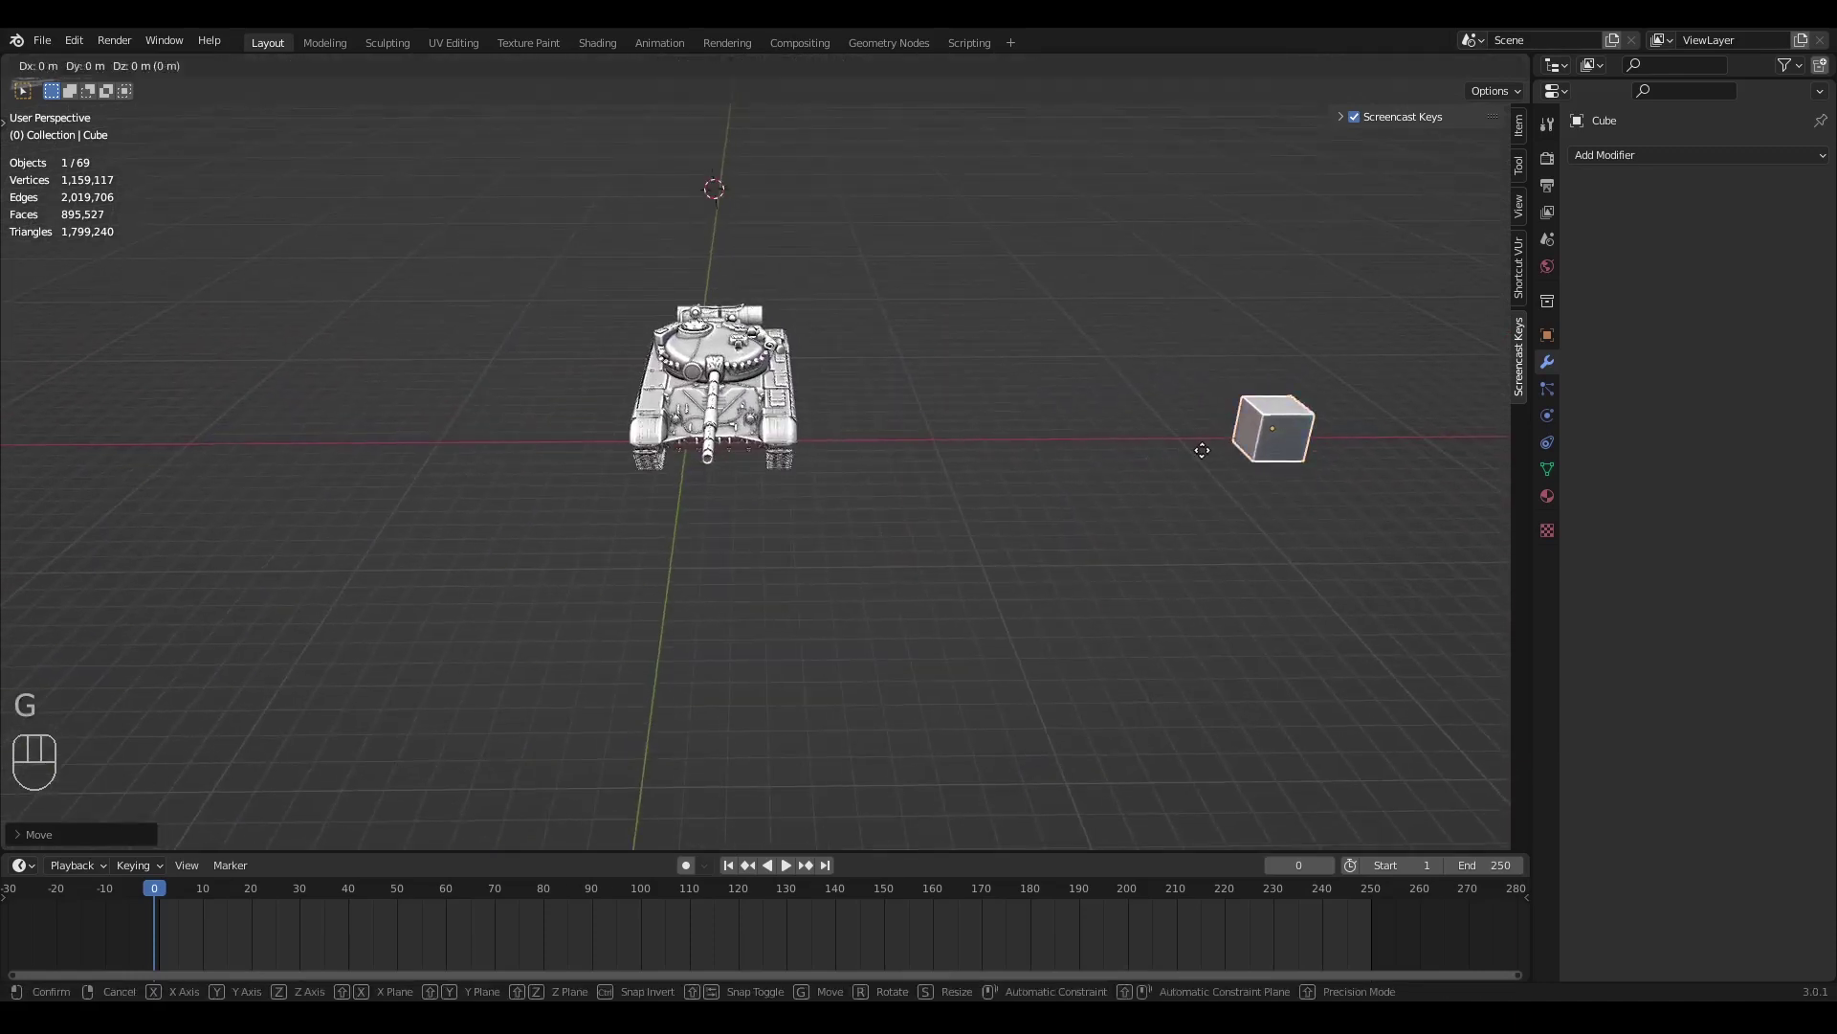
pyautogui.click(1120, 442)
pyautogui.keyDown('shift'); pyautogui.moveTo(1035, 380); pyautogui.dragTo(981, 396, button='middle'); pyautogui.keyUp('shift')
# Snap the 3D cursor to the cube and set the transform pivot point to 3D Cursor
pyautogui.hotkey('shift', 's')
pyautogui.click(972, 504)
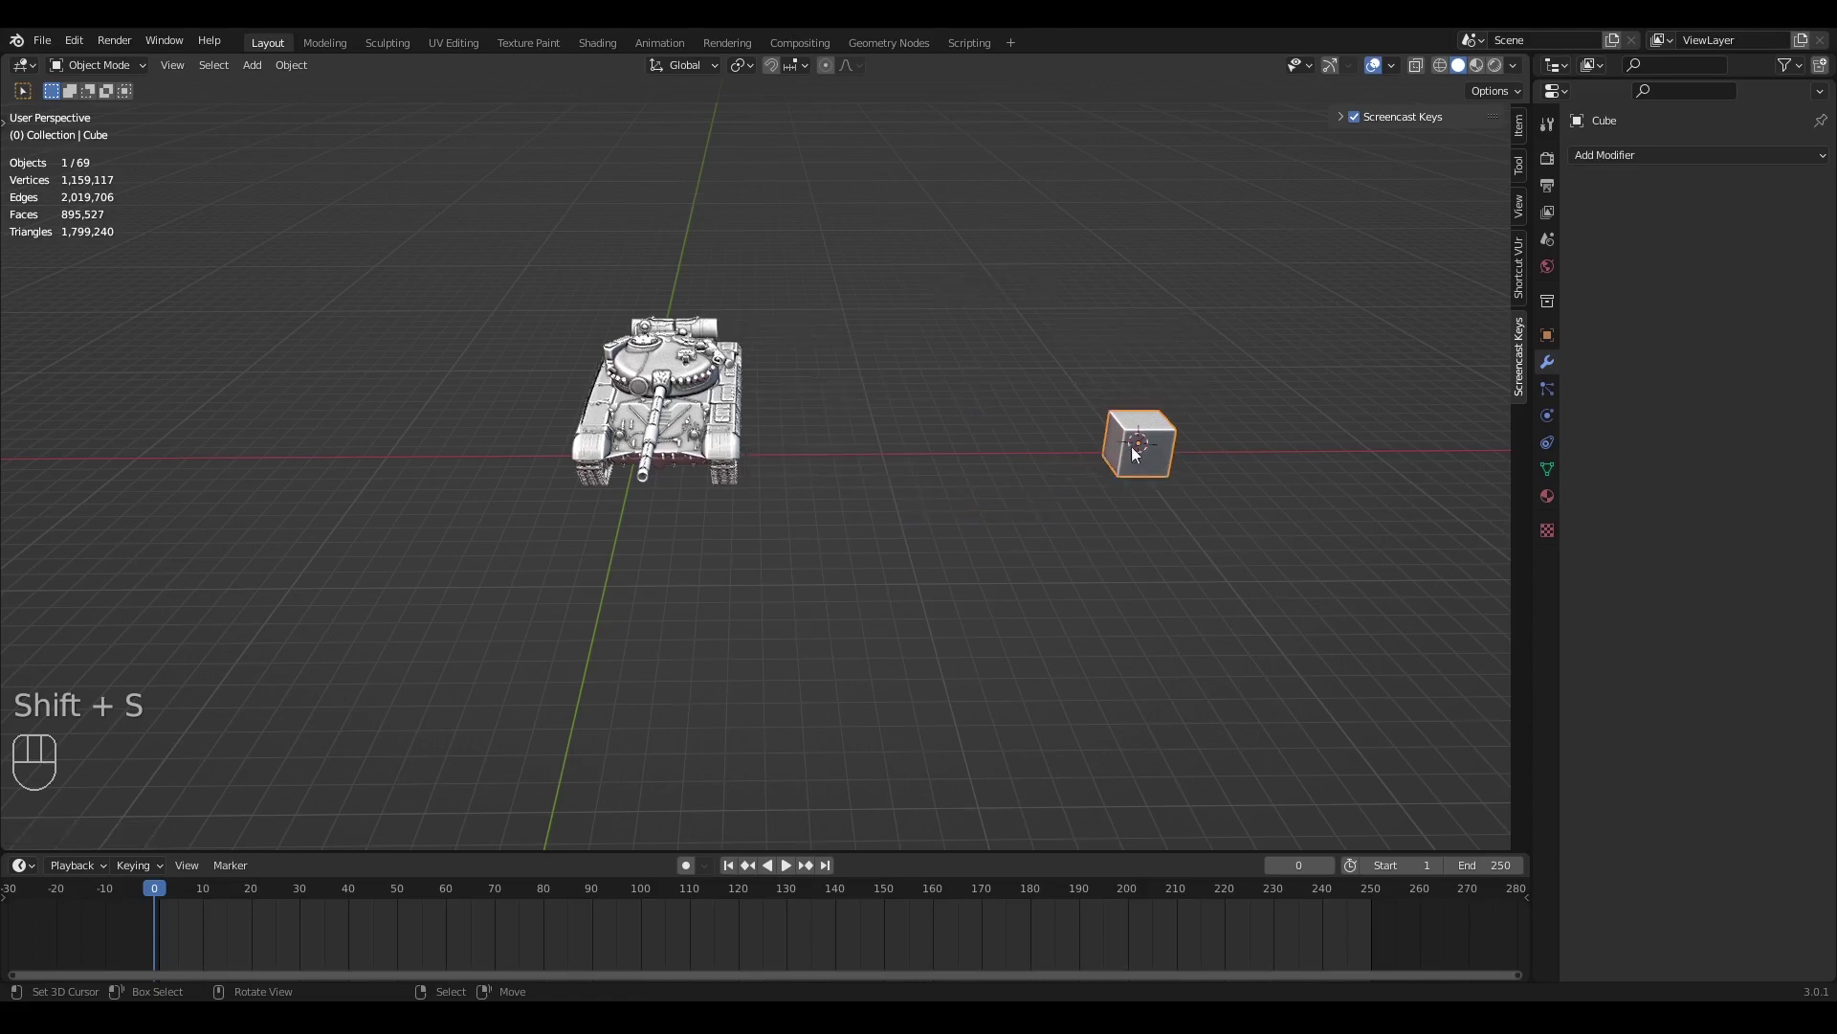
pyautogui.moveTo(738, 403); pyautogui.dragTo(782, 408, button='middle')
pyautogui.scroll(2, 782, 408)
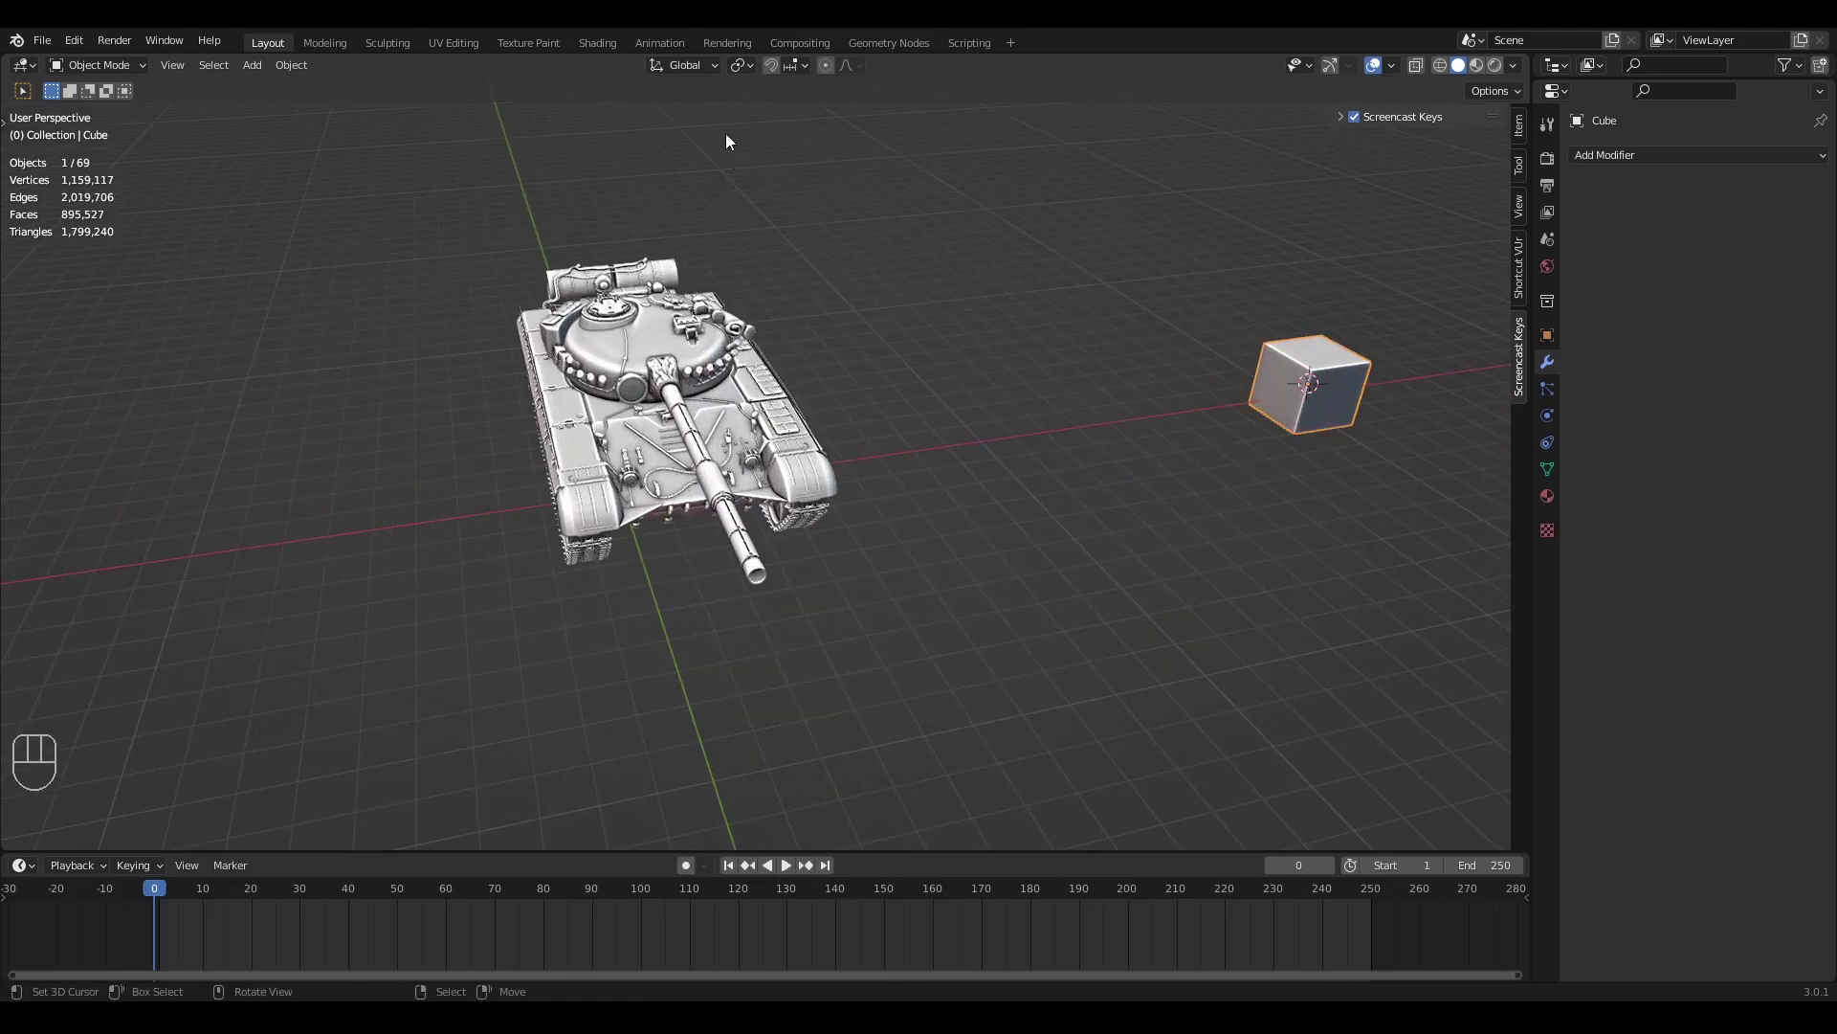
pyautogui.click(744, 65)
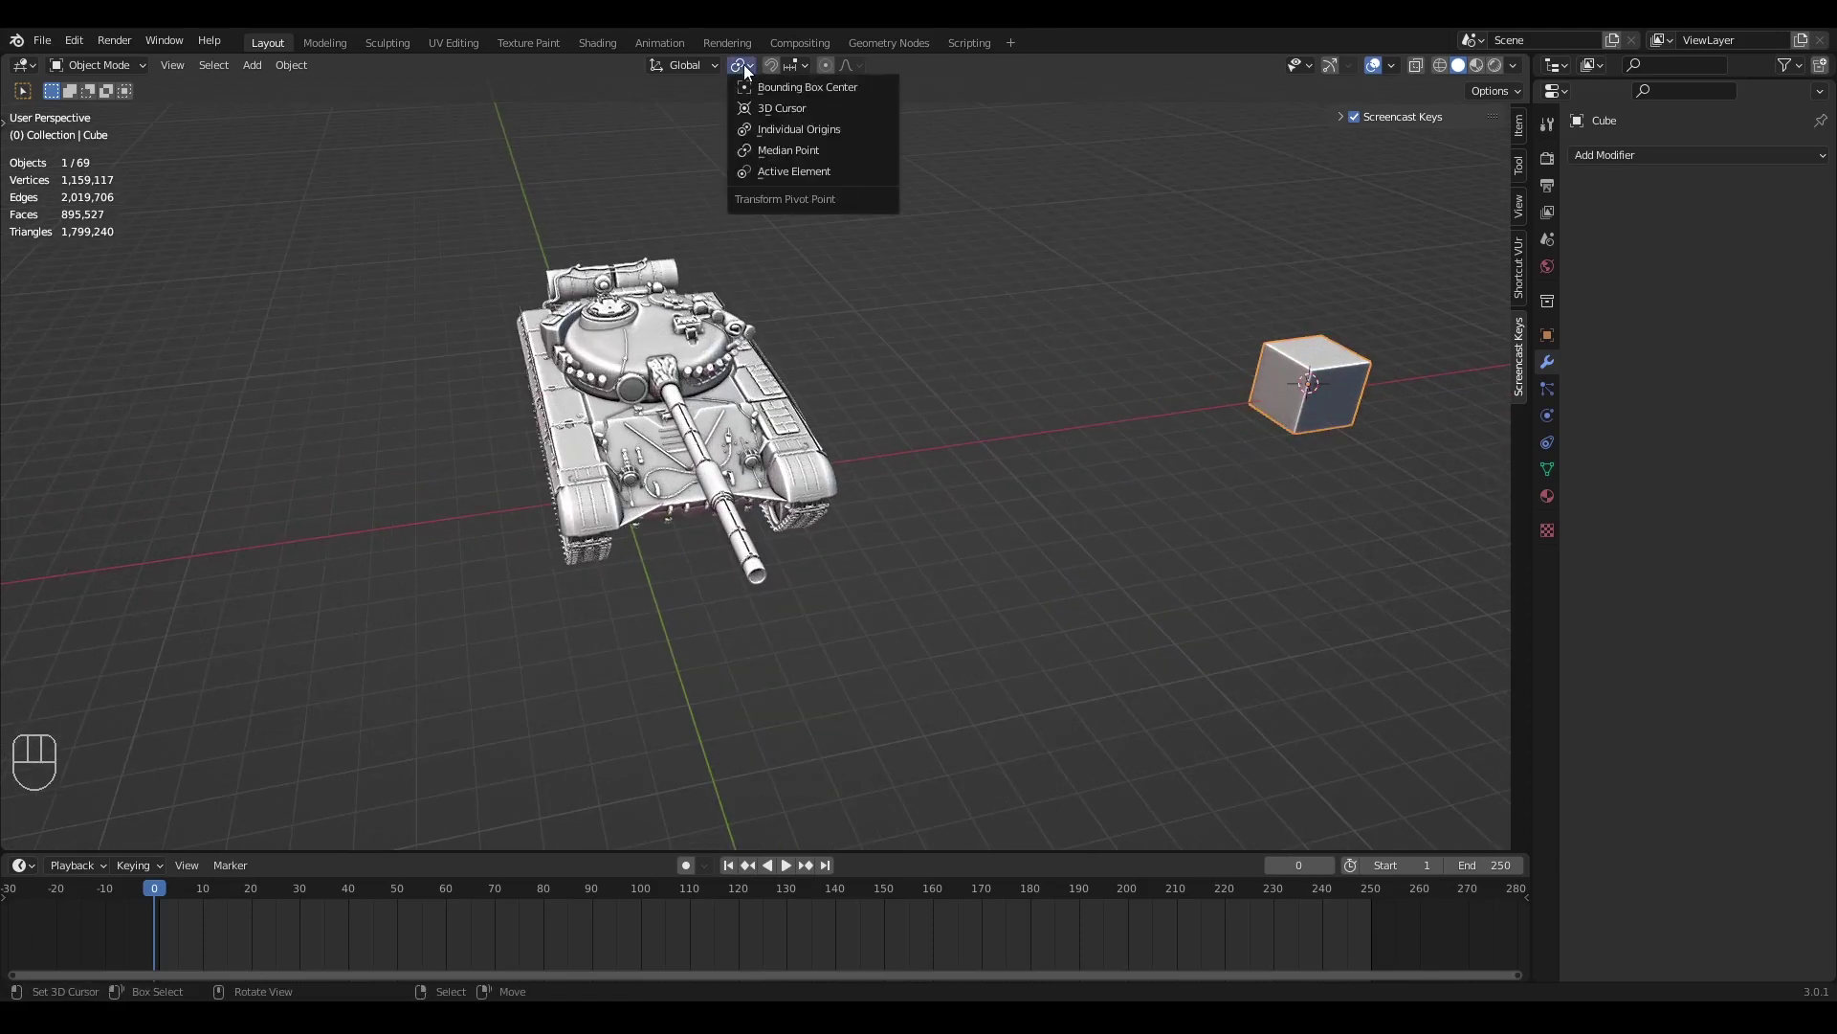
pyautogui.click(765, 108)
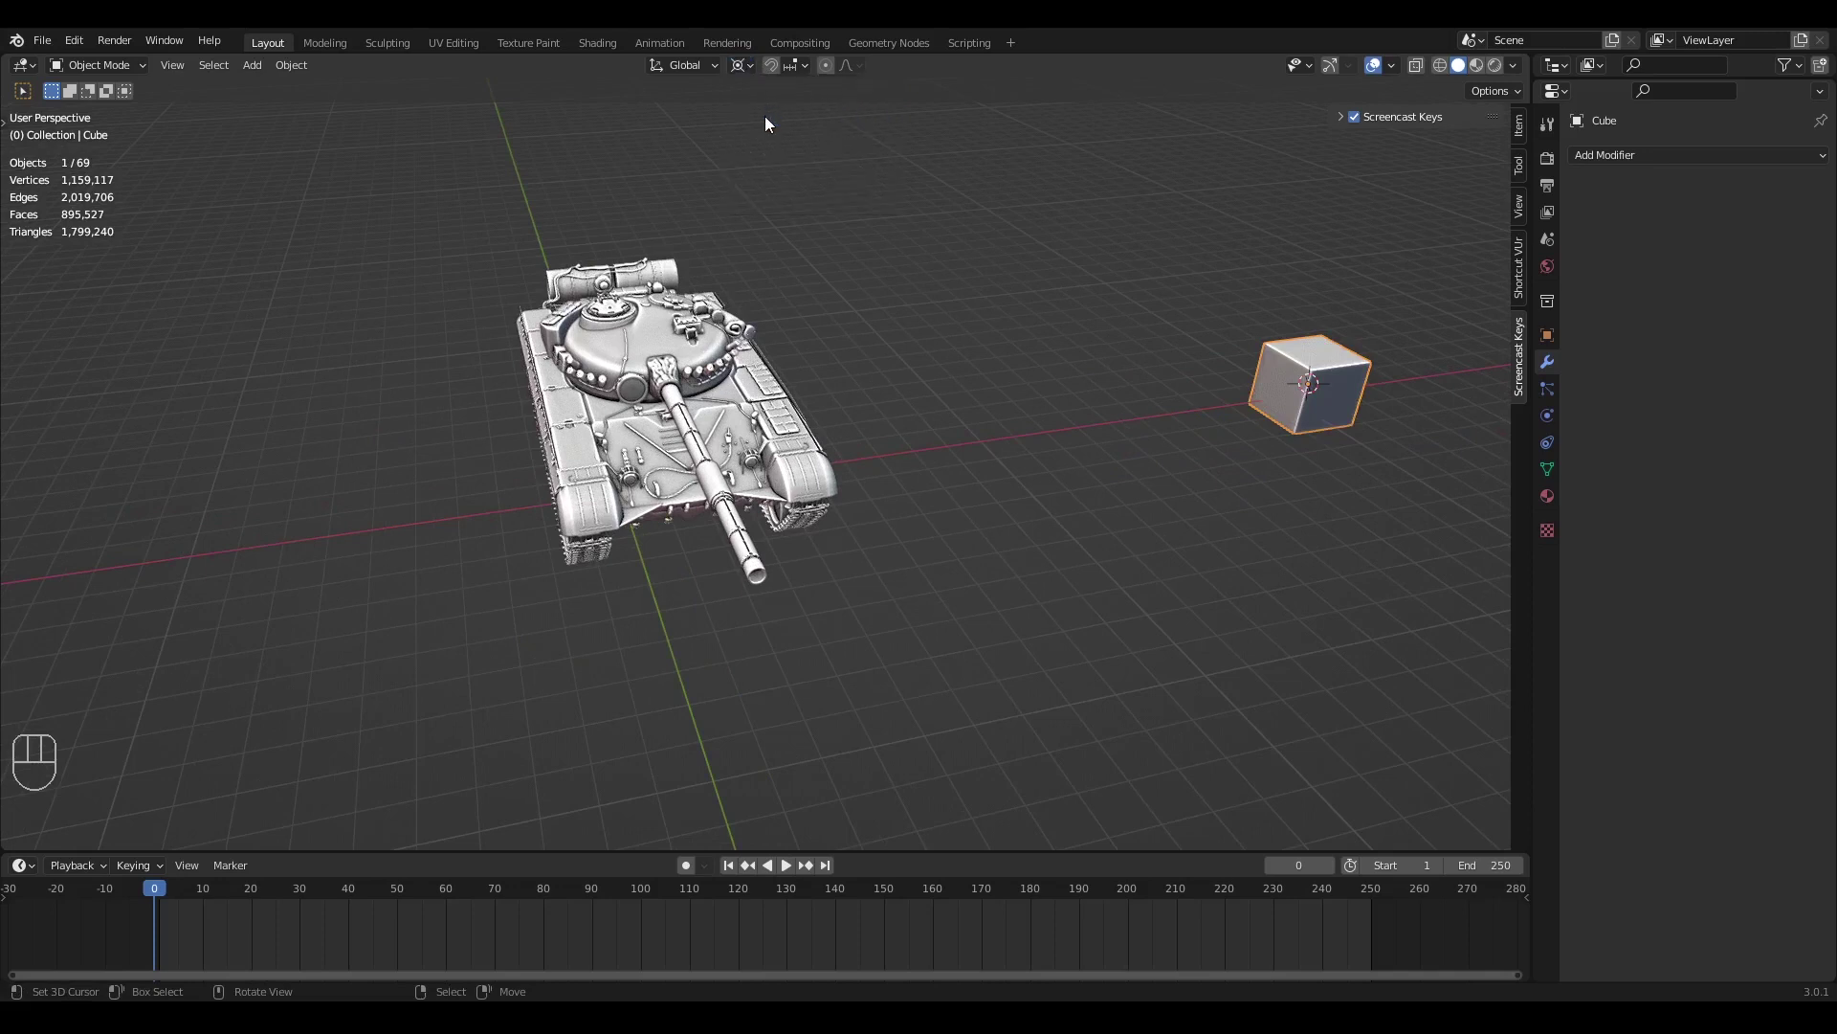
# Try rotating the tank hull about the global Z axis around the 3D cursor, and start scaling it from that pivot
pyautogui.click(622, 417)
pyautogui.click(607, 411)
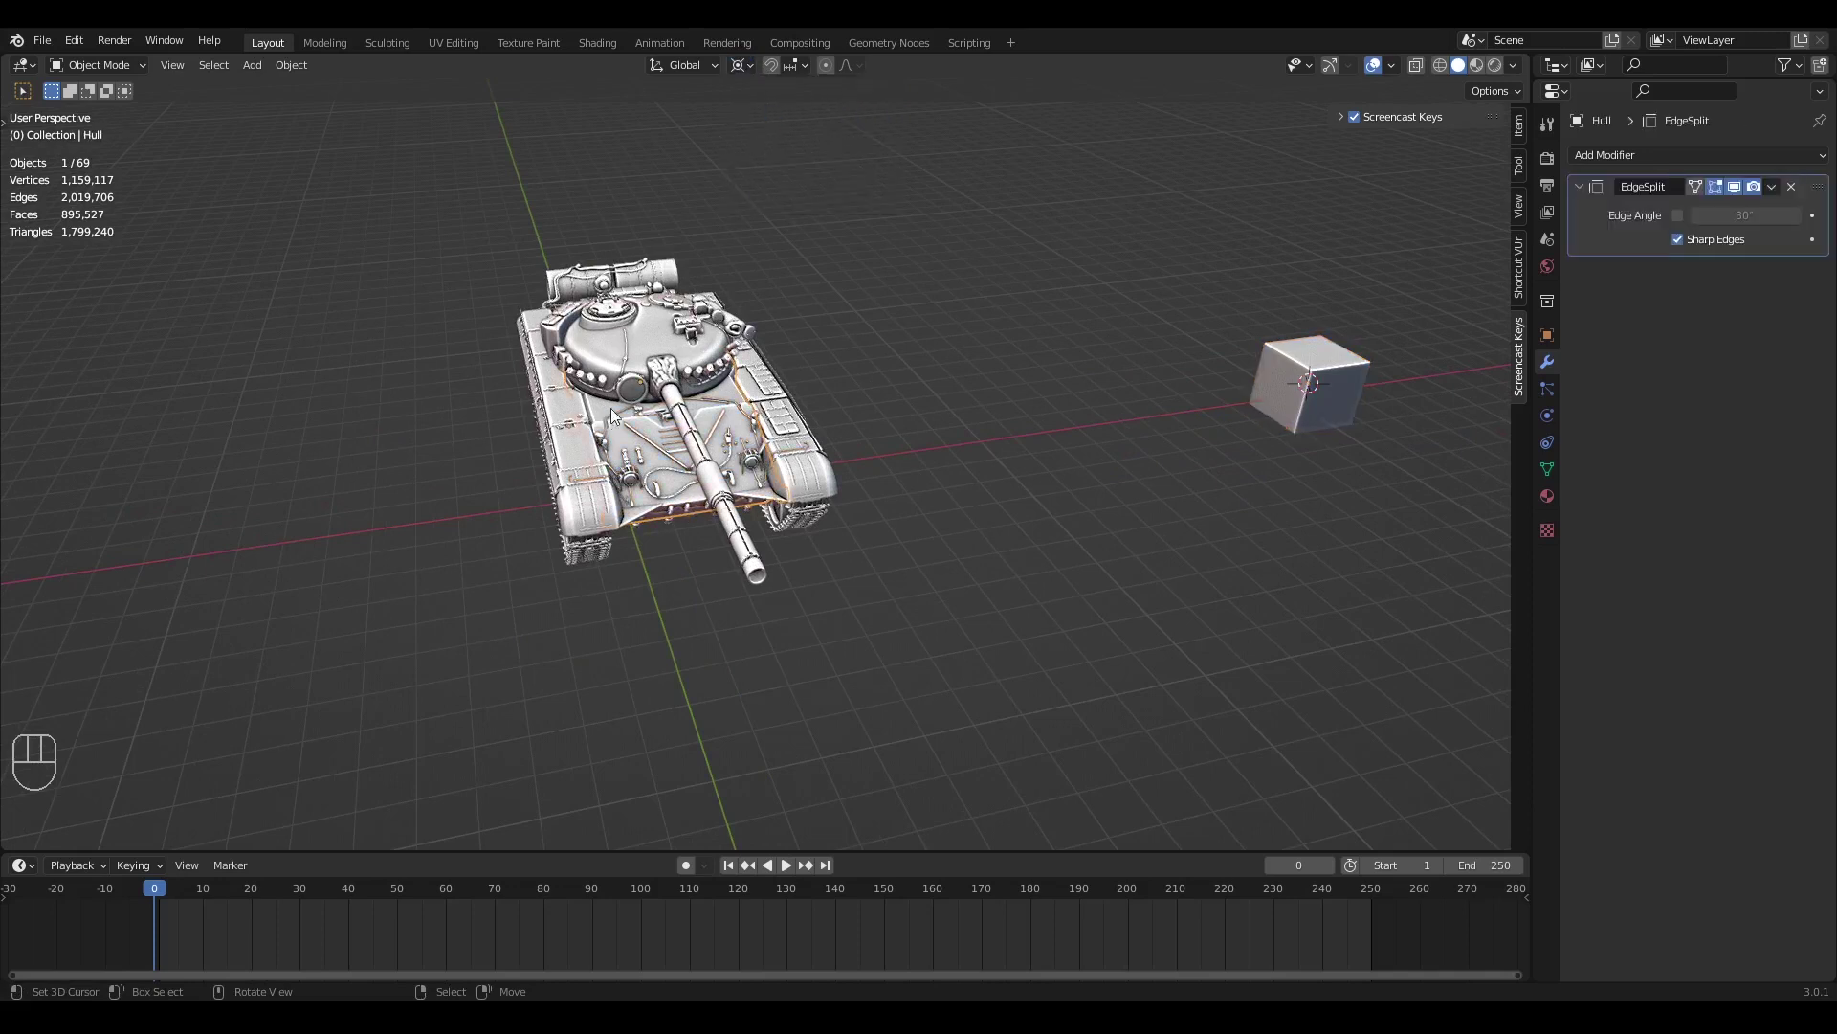
pyautogui.moveTo(623, 404); pyautogui.dragTo(831, 566, button='middle')
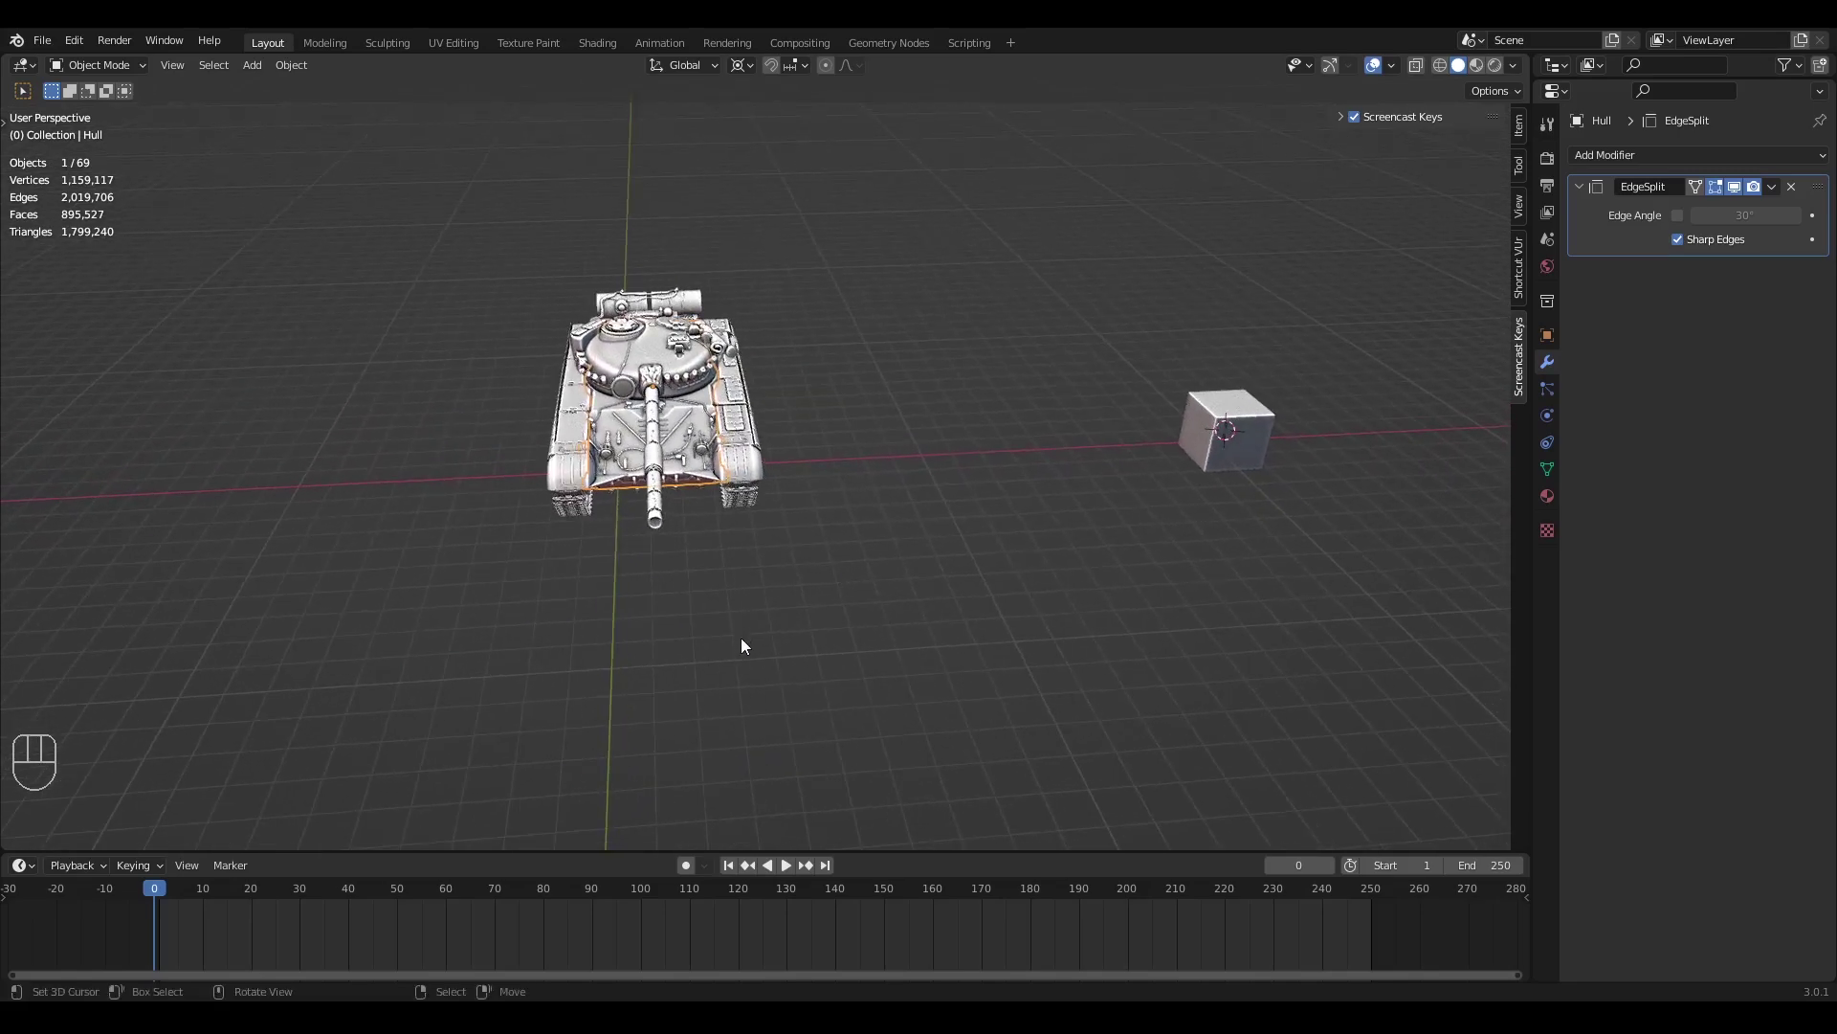
pyautogui.press('r')
pyautogui.press('z')
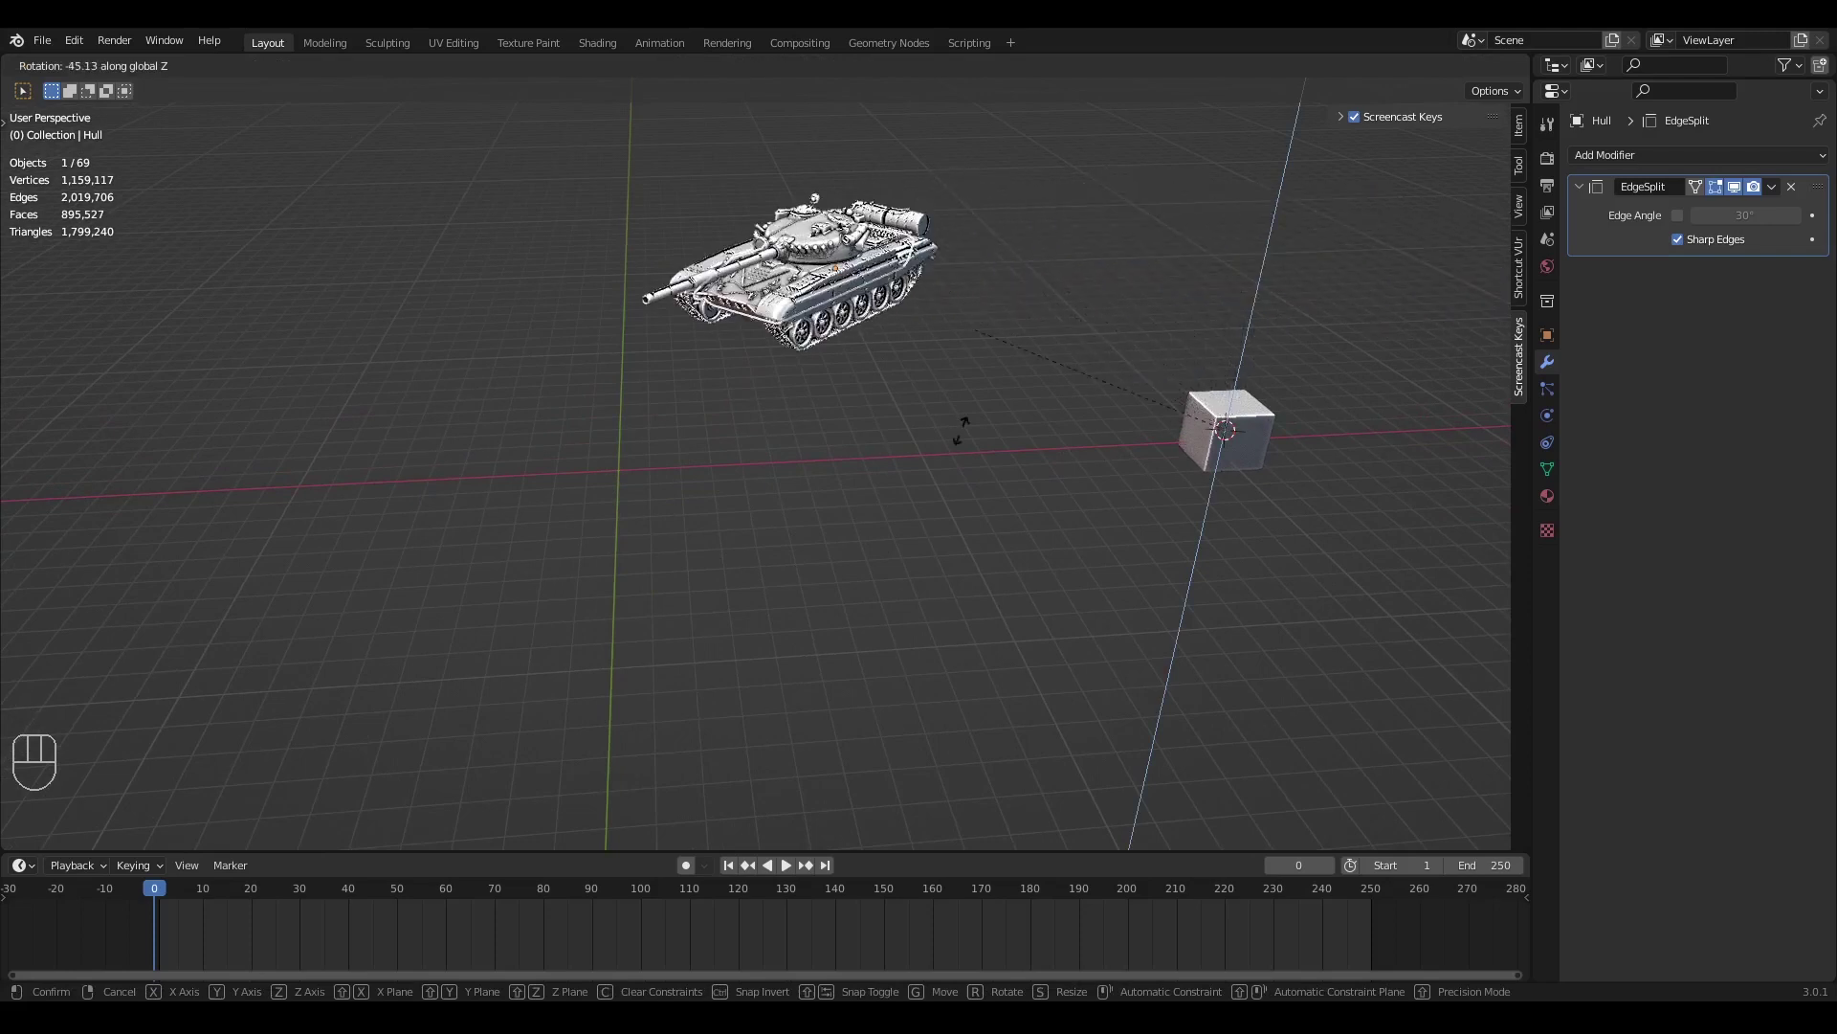
pyautogui.click(860, 551)
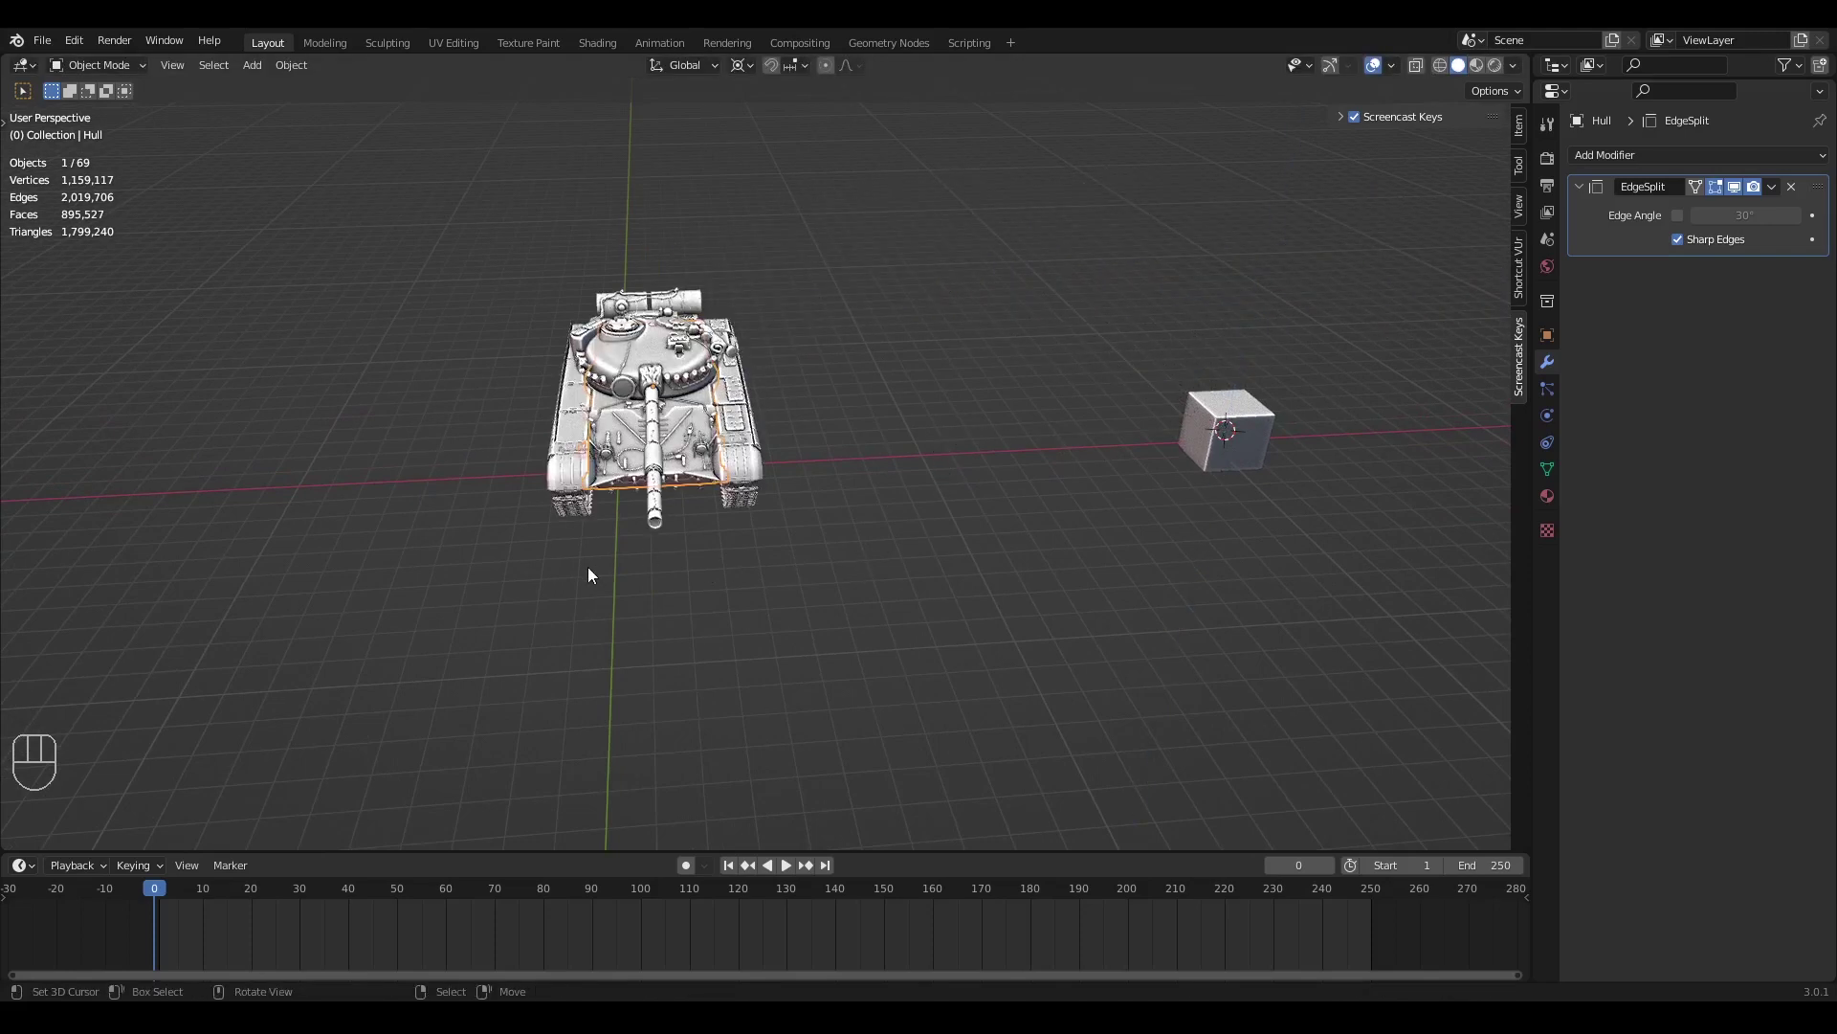
pyautogui.scroll(-2, 595, 573)
pyautogui.press('s')
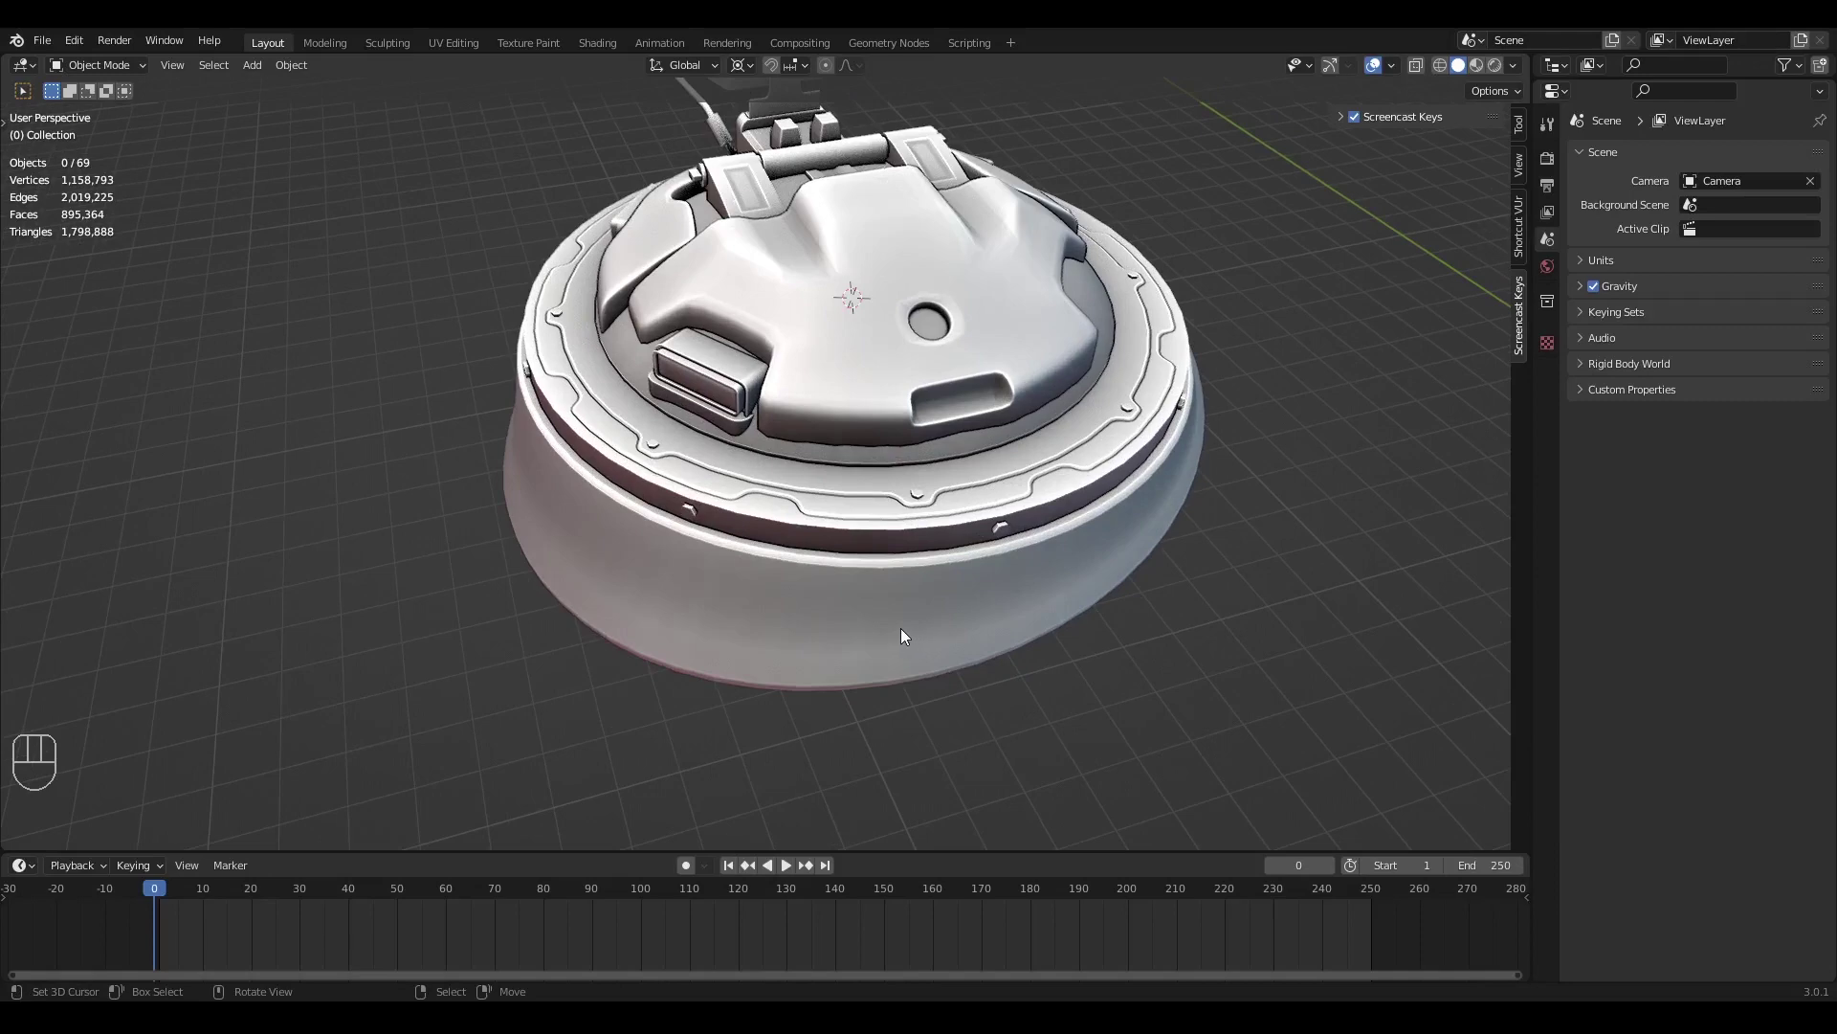
# Select the round hatch object and examine the existing bolts around its rim
pyautogui.moveTo(877, 628); pyautogui.dragTo(1077, 358, button='middle')
pyautogui.click(806, 548)
pyautogui.press('KP_Divide')
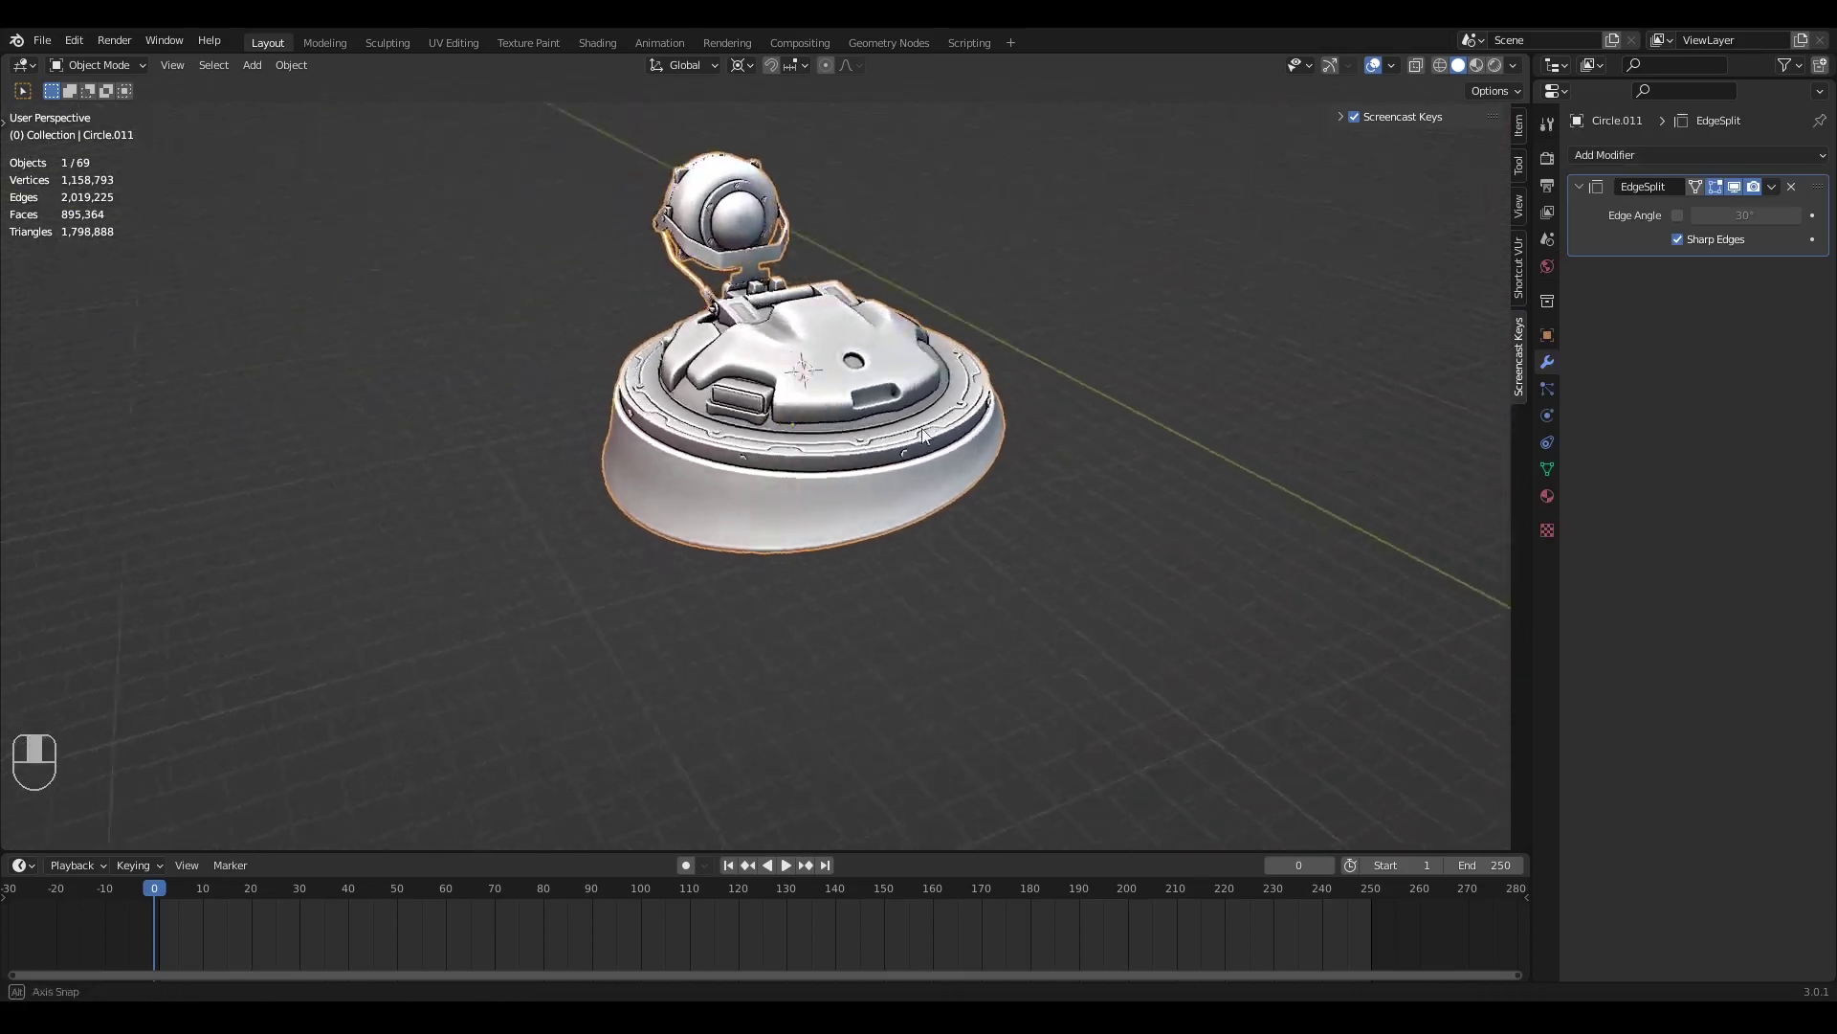
pyautogui.moveTo(861, 445); pyautogui.dragTo(812, 480, button='middle')
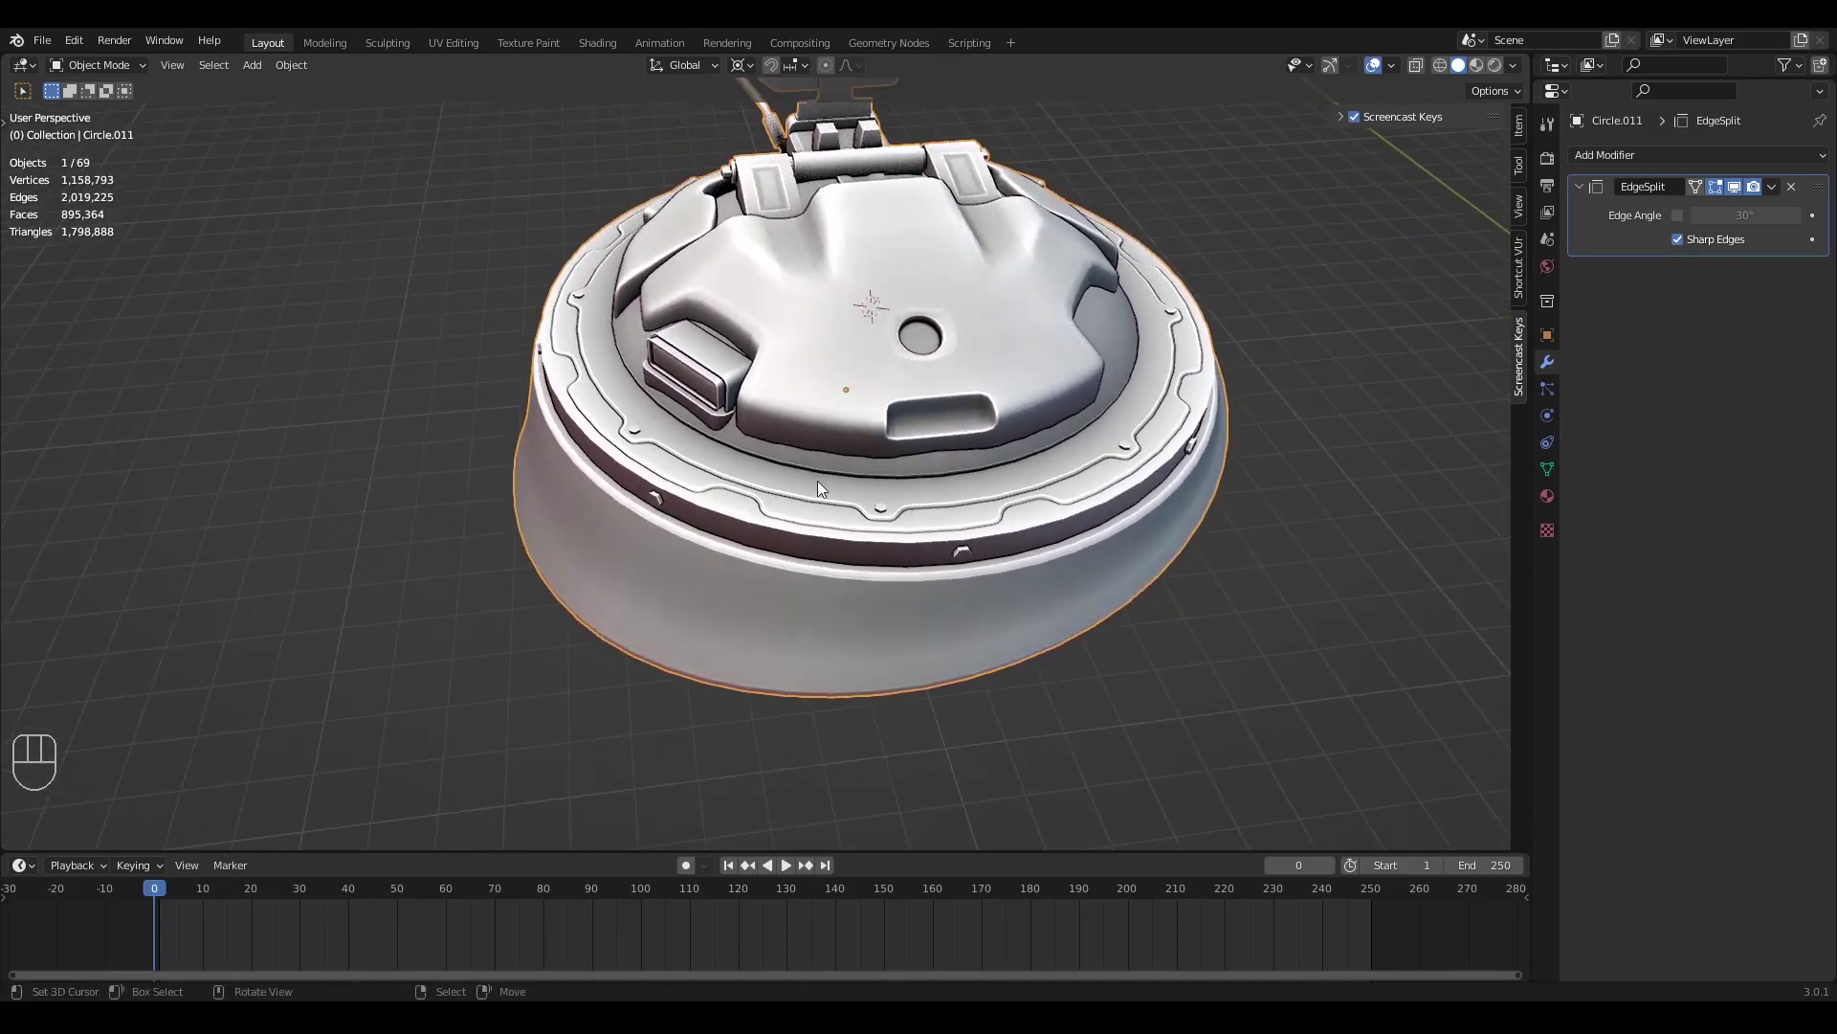
pyautogui.moveTo(743, 518); pyautogui.dragTo(734, 476, button='middle')
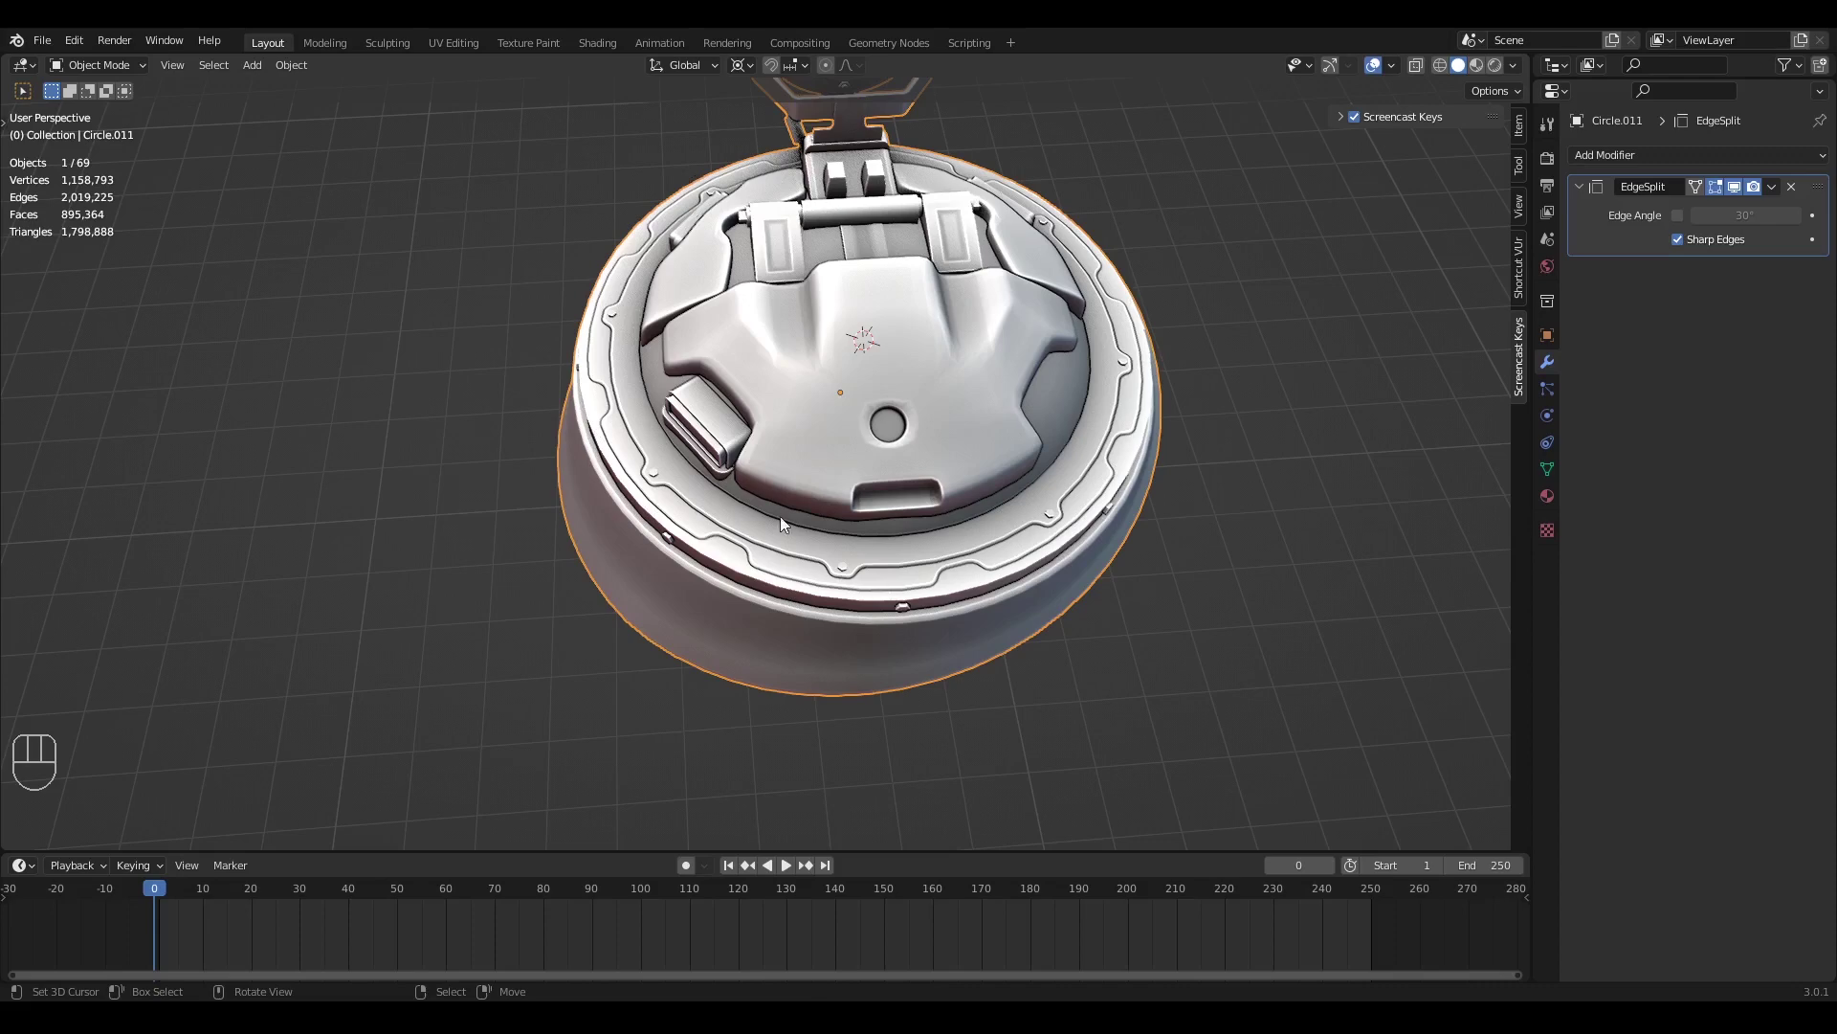
pyautogui.moveTo(864, 547); pyautogui.dragTo(812, 473, button='middle')
pyautogui.scroll(2, 750, 528)
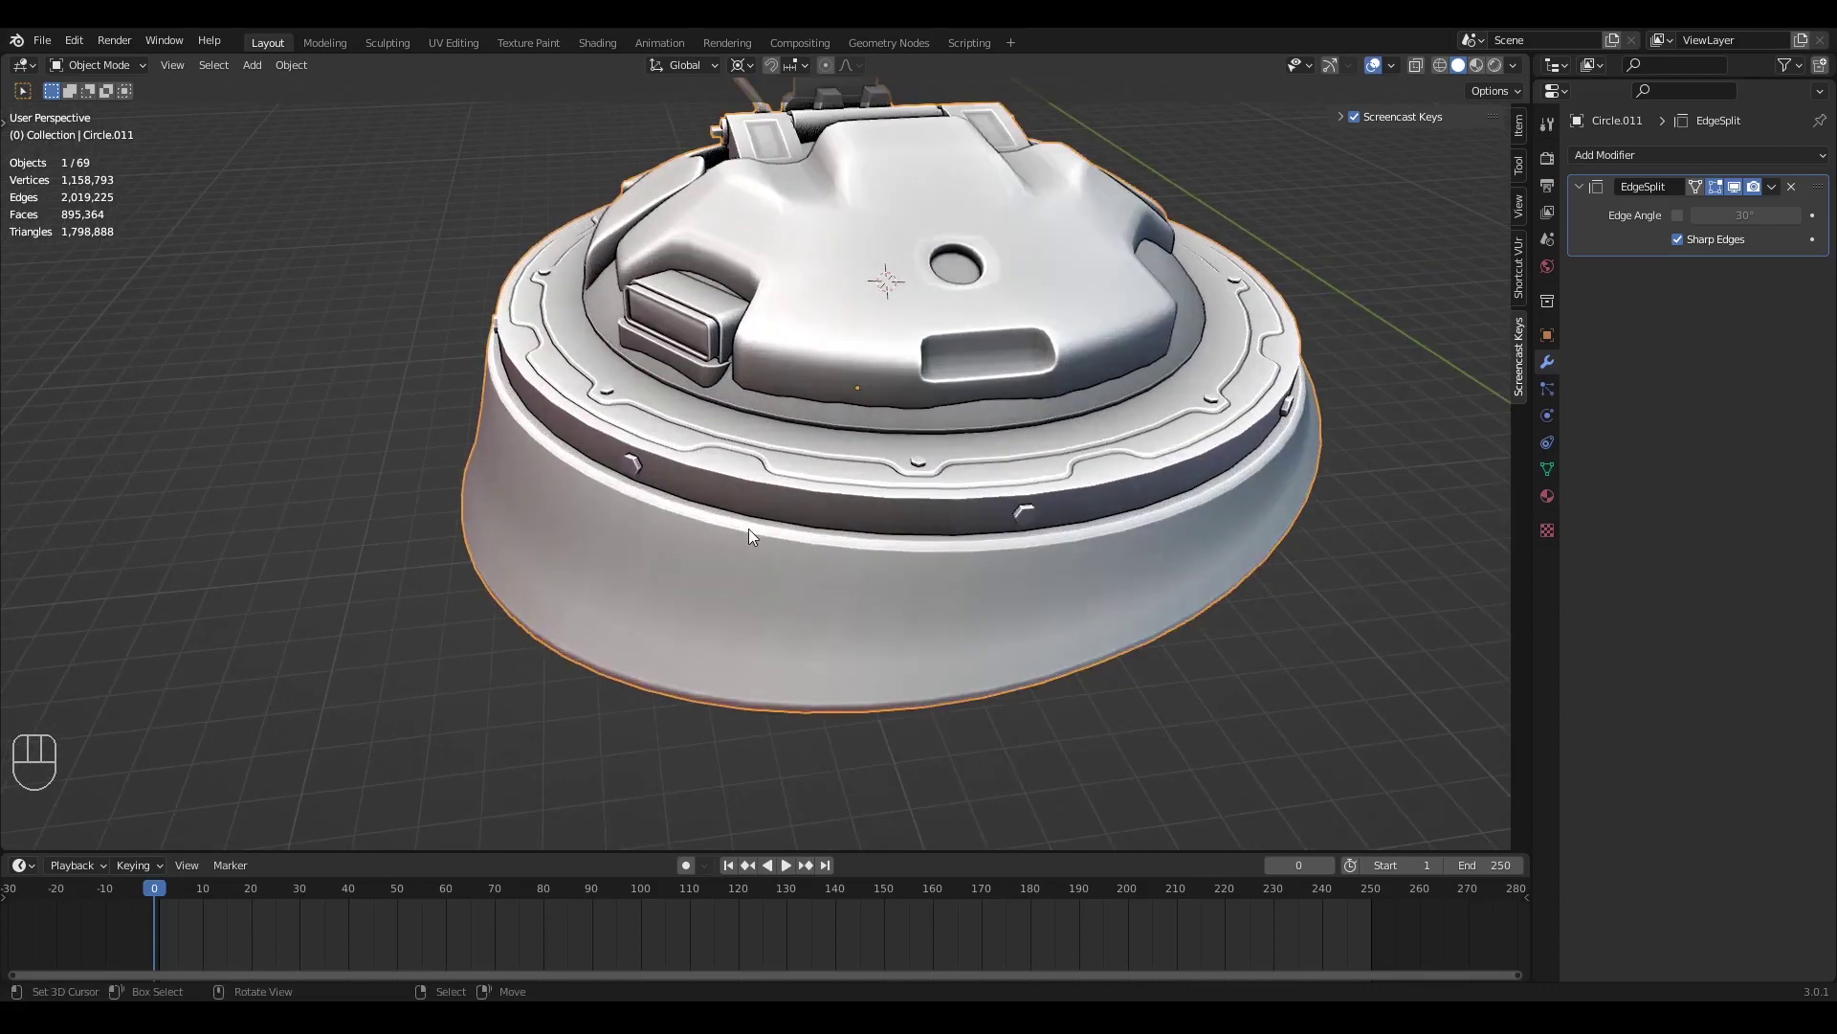
pyautogui.scroll(2, 763, 536)
# Snap the 3D cursor to a vertex on the hatch rim beside a notch in the raised trim
pyautogui.press('Tab')
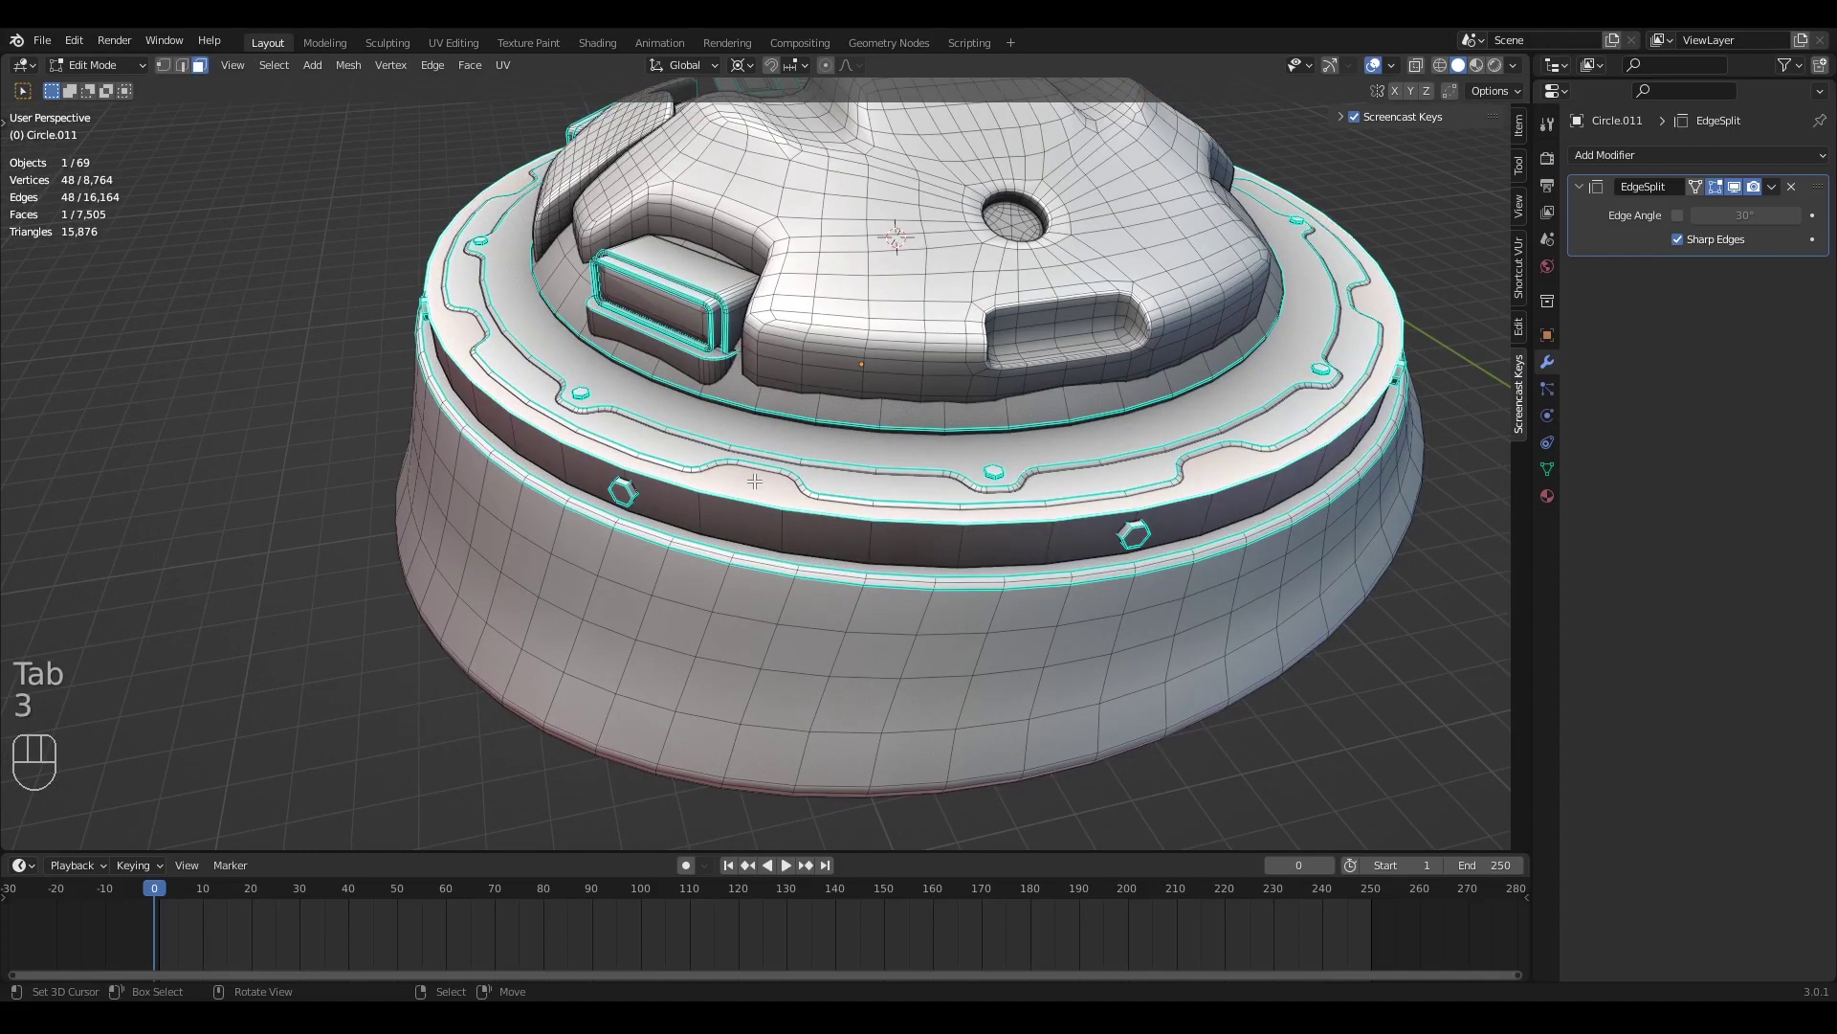
pyautogui.scroll(2, 755, 481)
pyautogui.press('1')
pyautogui.scroll(2, 747, 457)
pyautogui.click(882, 528)
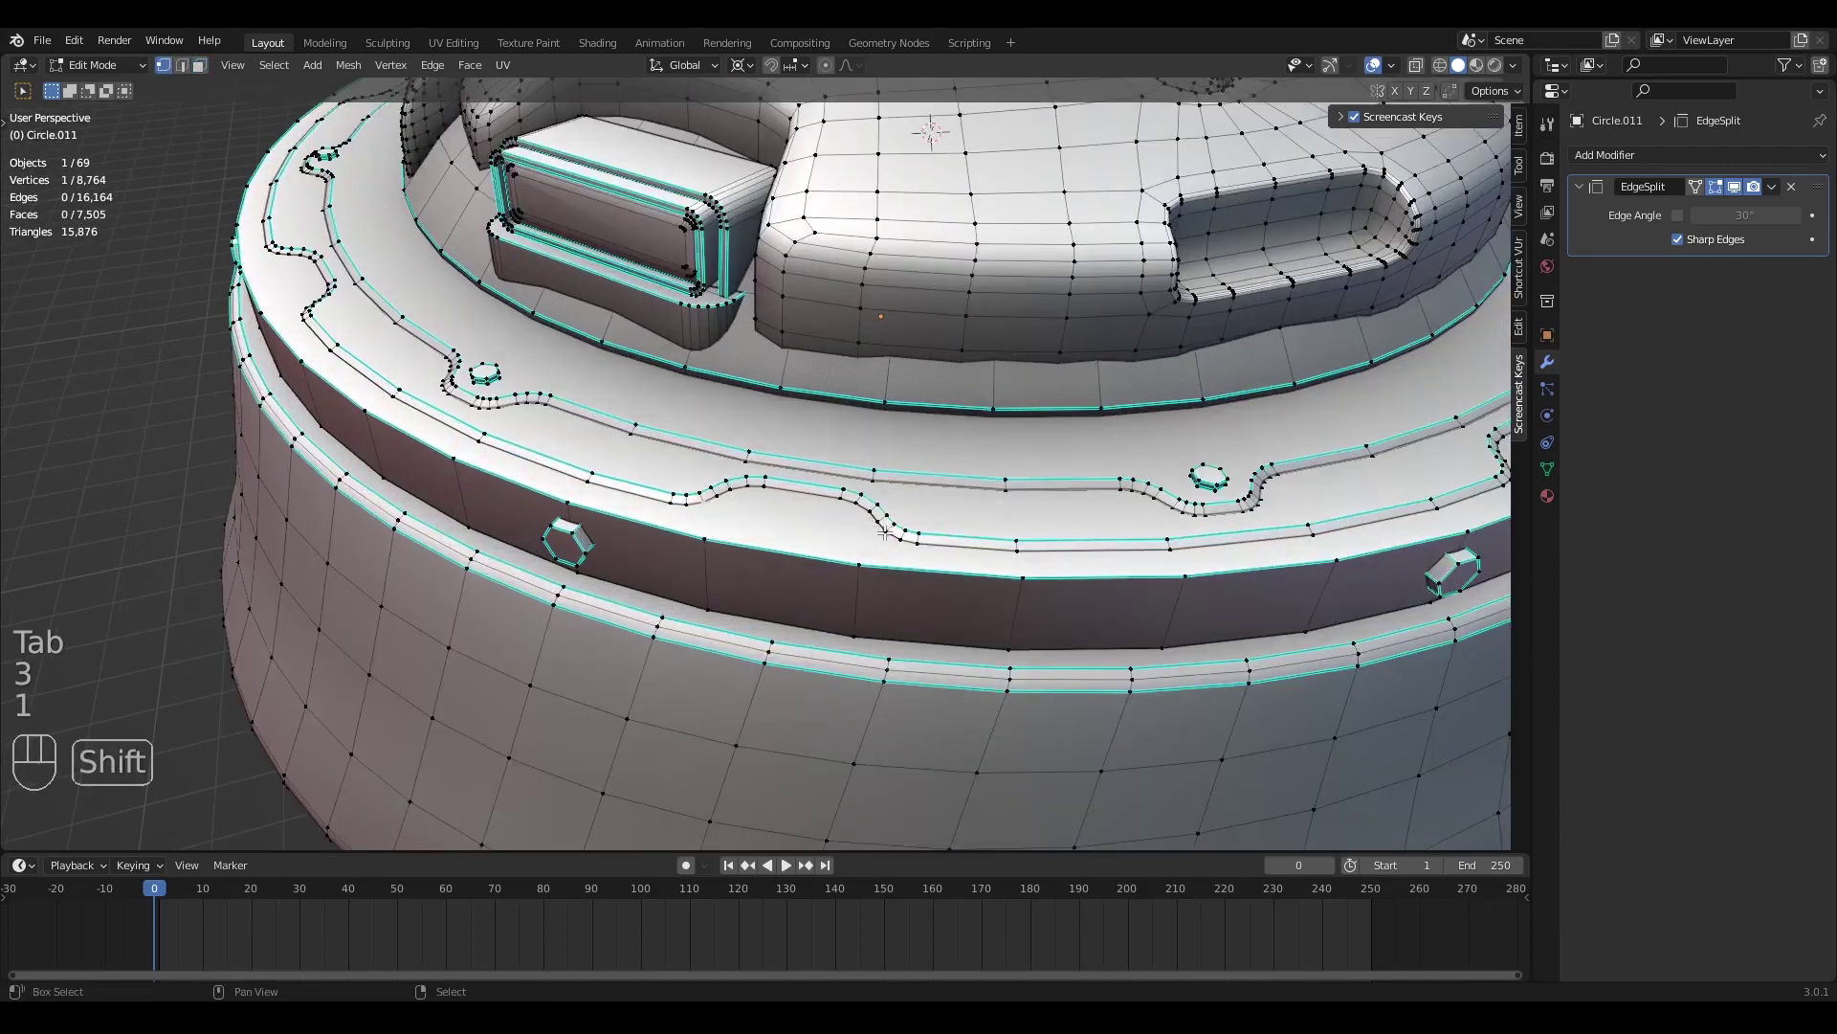
pyautogui.hotkey('shift', 's')
pyautogui.scroll(-5, 807, 497)
pyautogui.scroll(1, 807, 497)
pyautogui.press('Tab')
# Add a cylinder with 6 vertices at the 3D cursor and open its mesh for editing
pyautogui.hotkey('shift', 'a')
pyautogui.moveTo(792, 502)
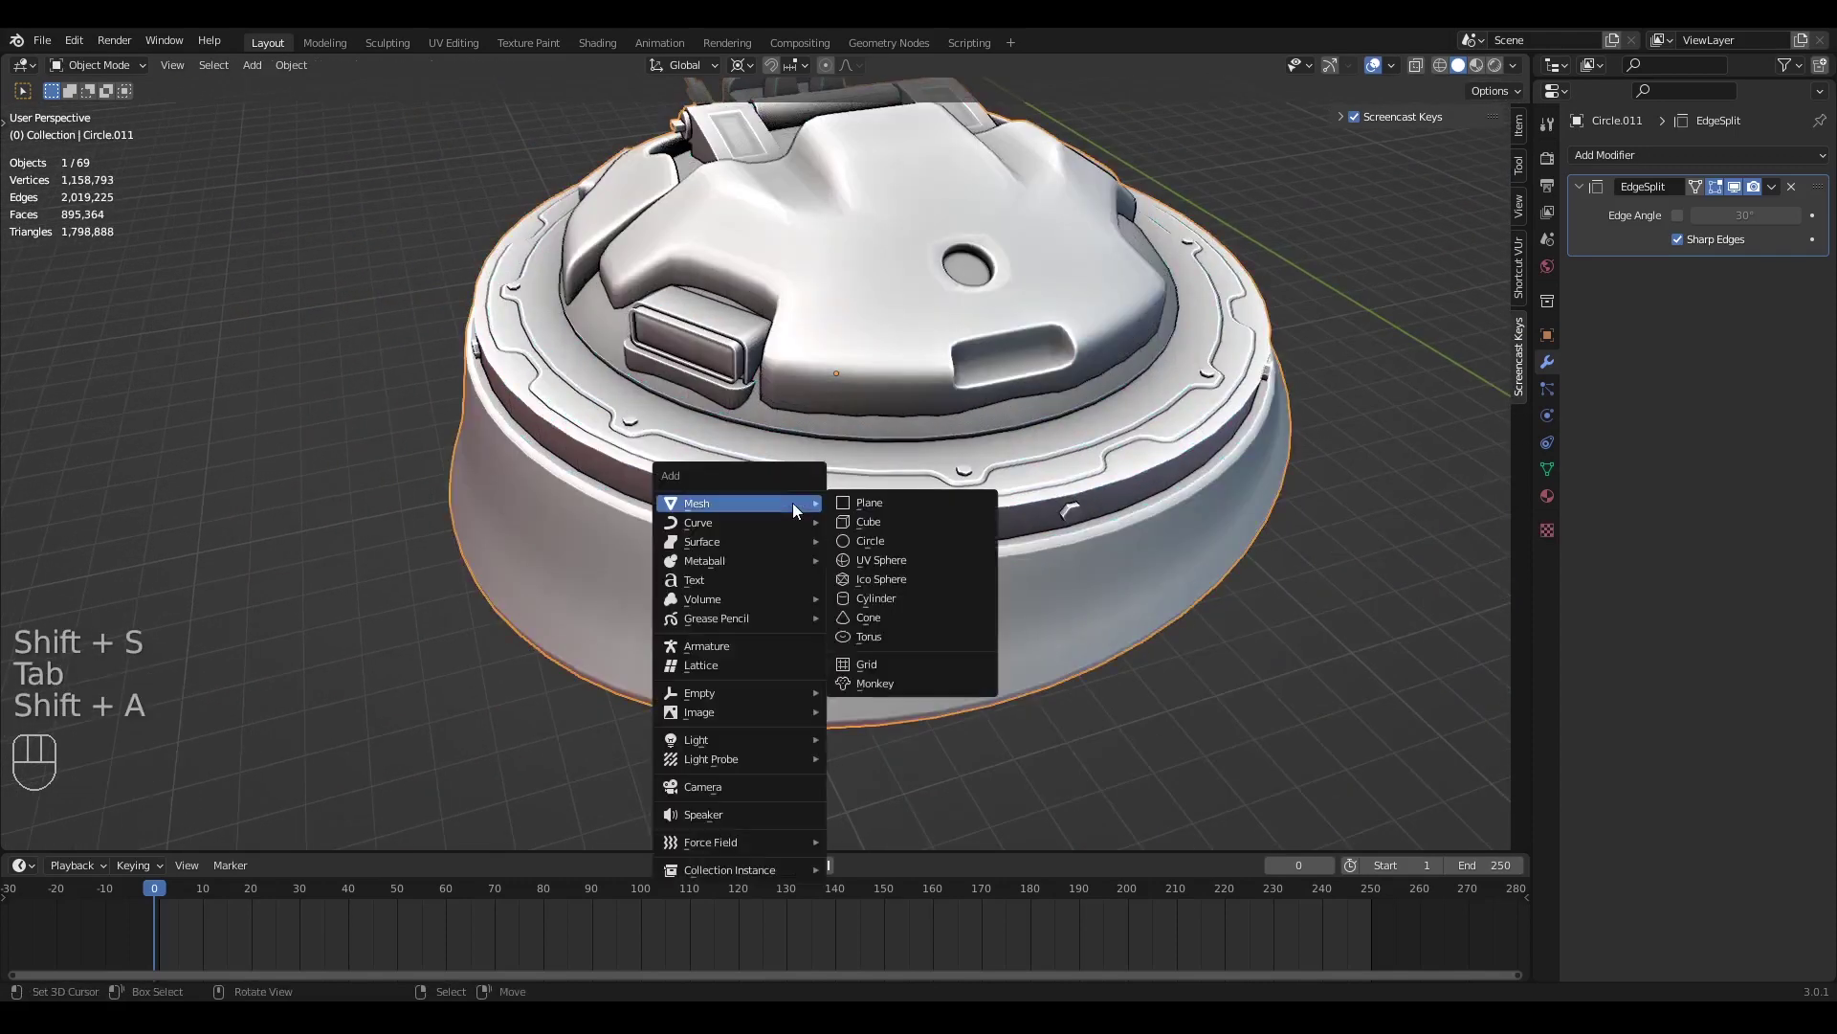
pyautogui.click(881, 597)
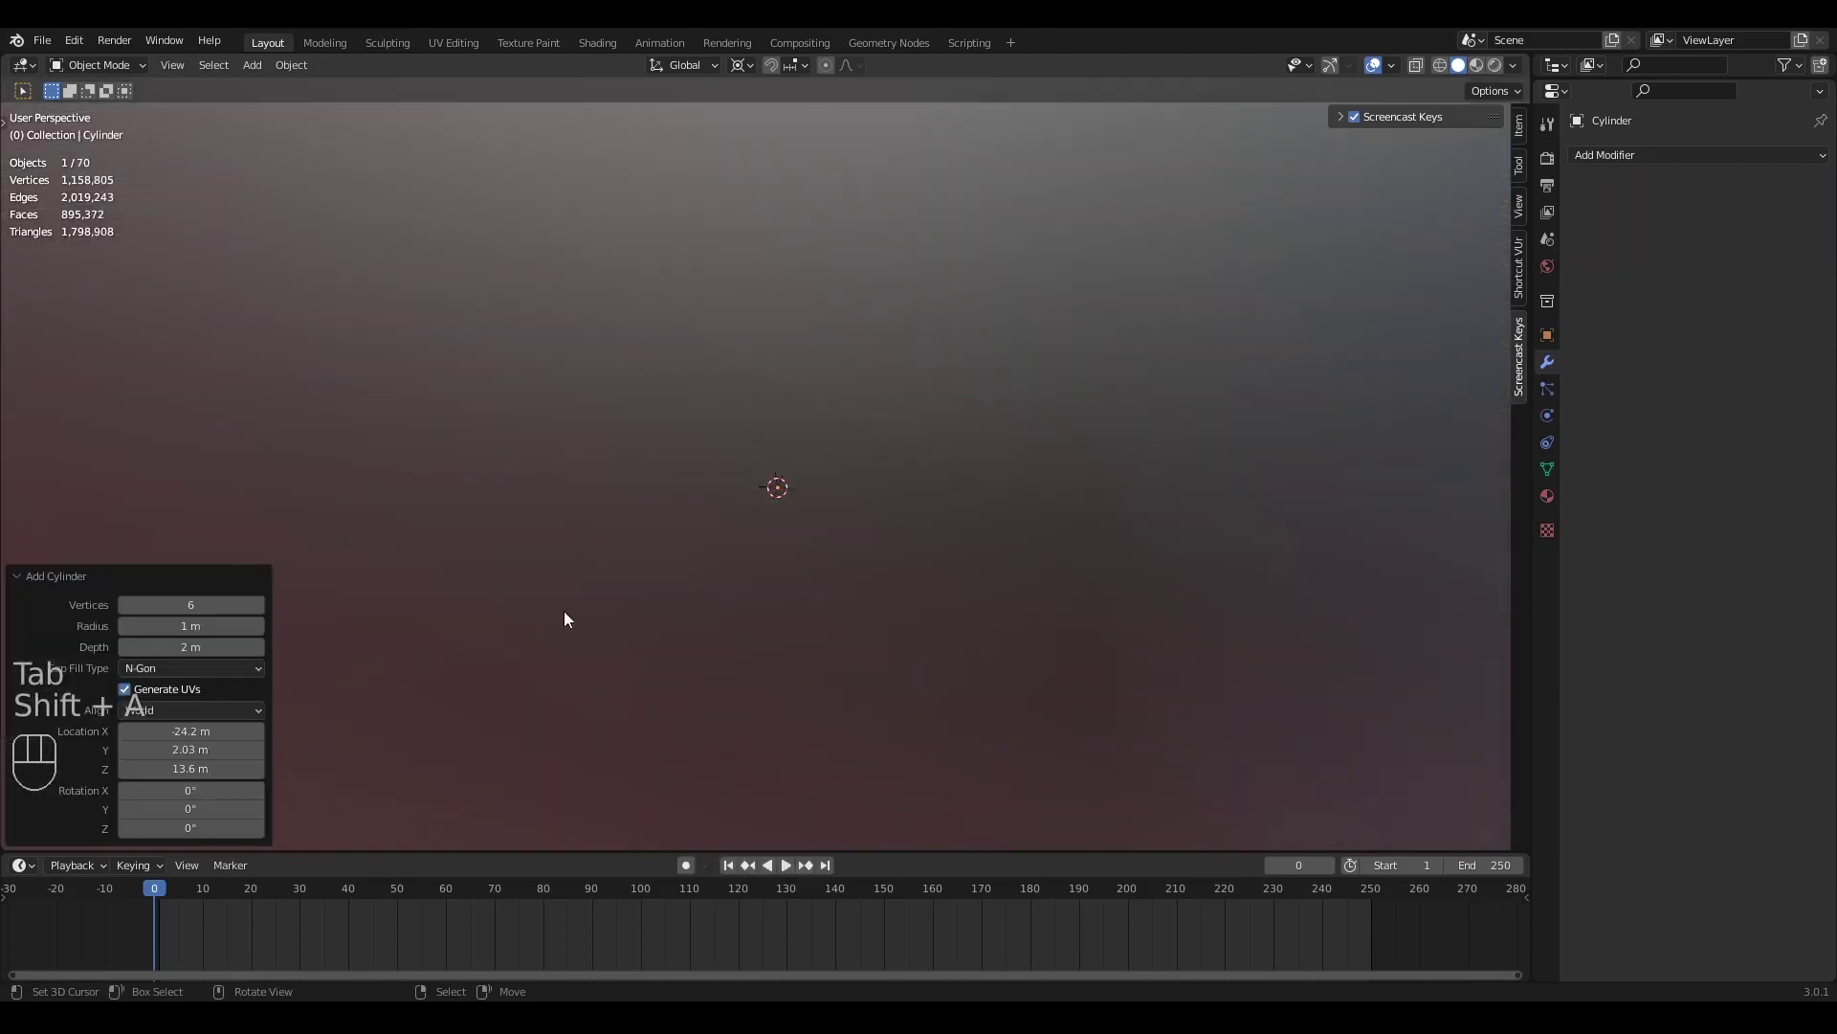
pyautogui.scroll(-4, 321, 594)
pyautogui.scroll(-4, 755, 567)
pyautogui.press('Tab')
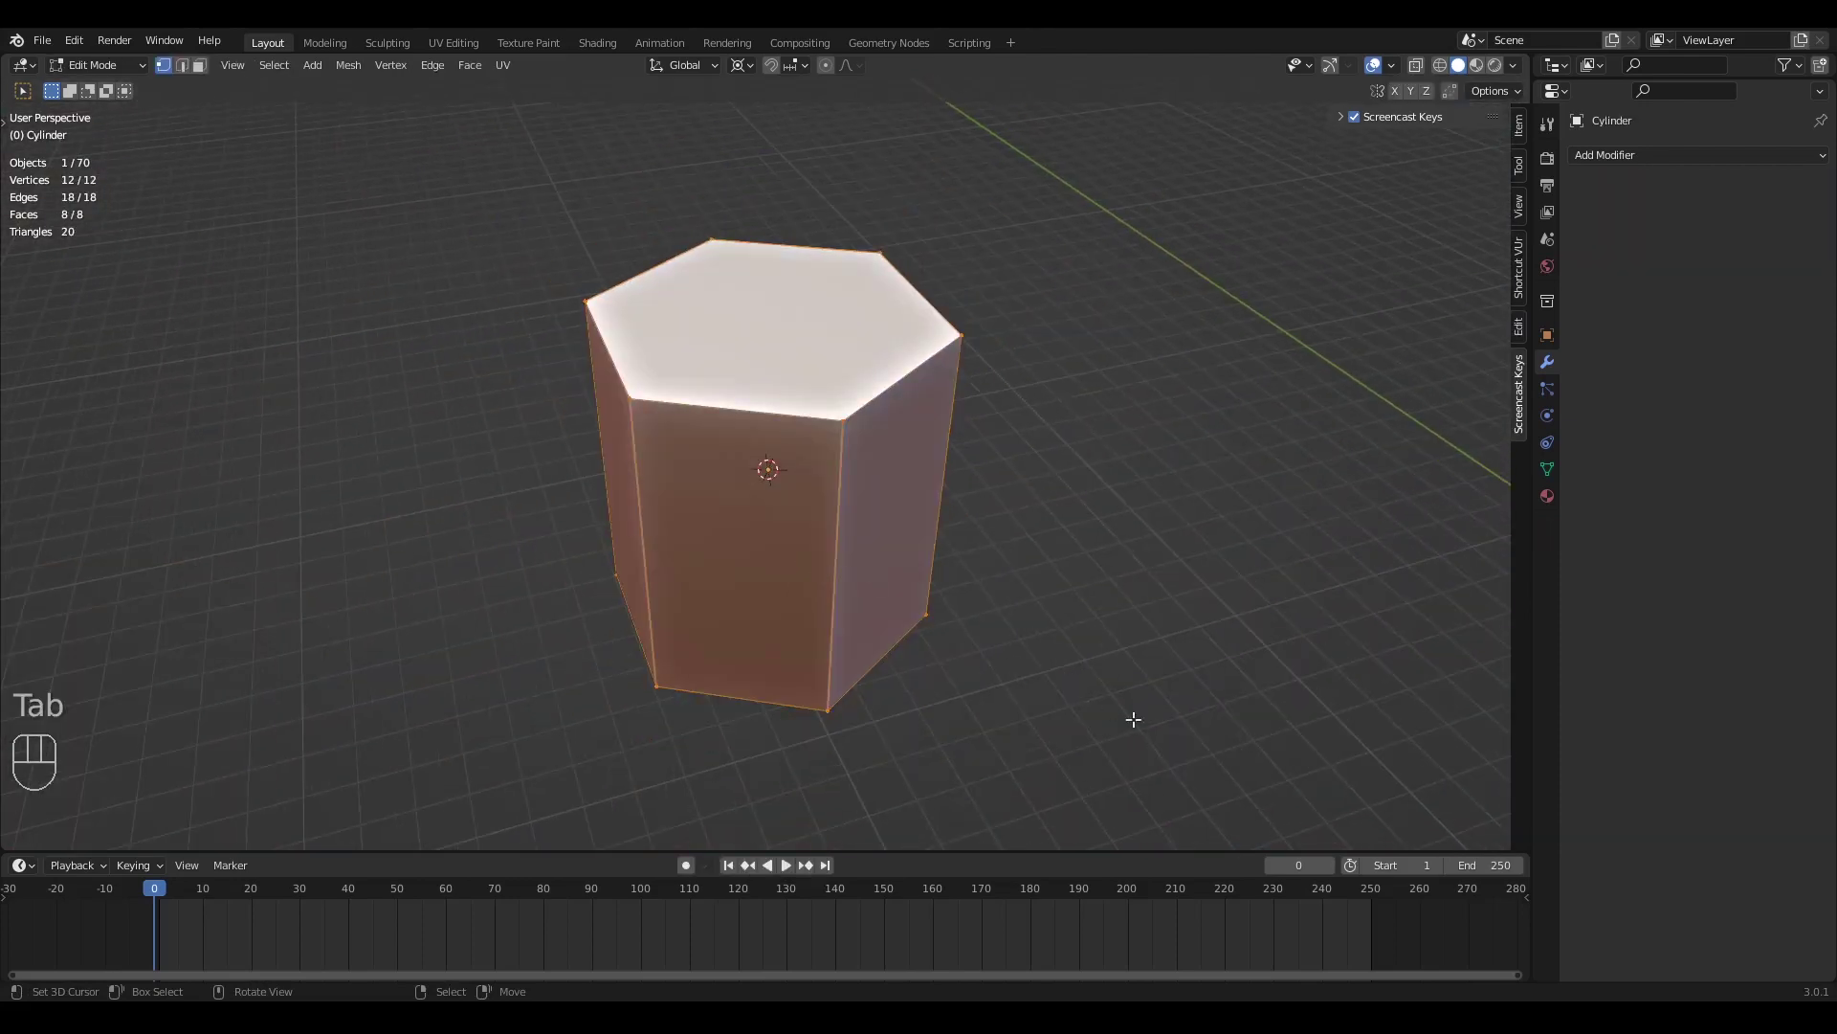
# Scale the cylinder mesh down to bolt size and flatten it to about 0.375 along Z
pyautogui.press('s')
pyautogui.click(896, 591)
pyautogui.press('s')
pyautogui.click(890, 588)
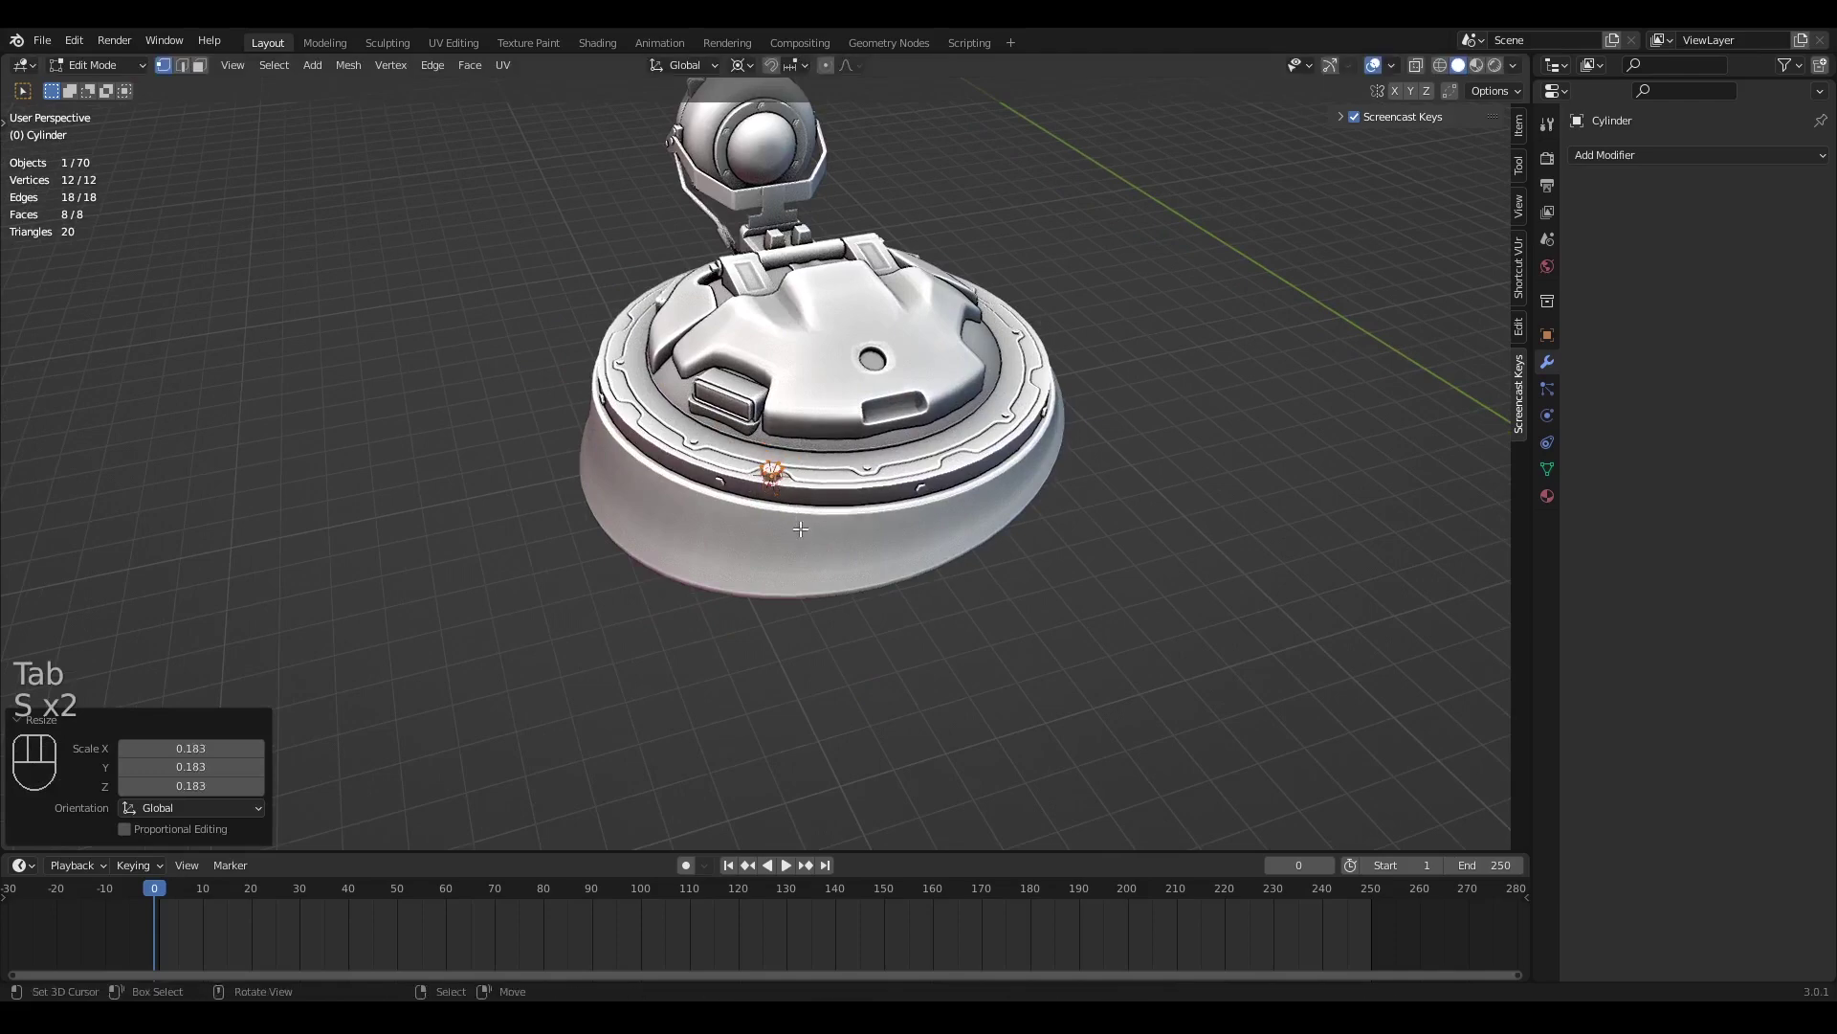
pyautogui.scroll(5, 871, 584)
pyautogui.press('s')
pyautogui.click(851, 575)
pyautogui.press('s')
pyautogui.press('z')
pyautogui.click(822, 555)
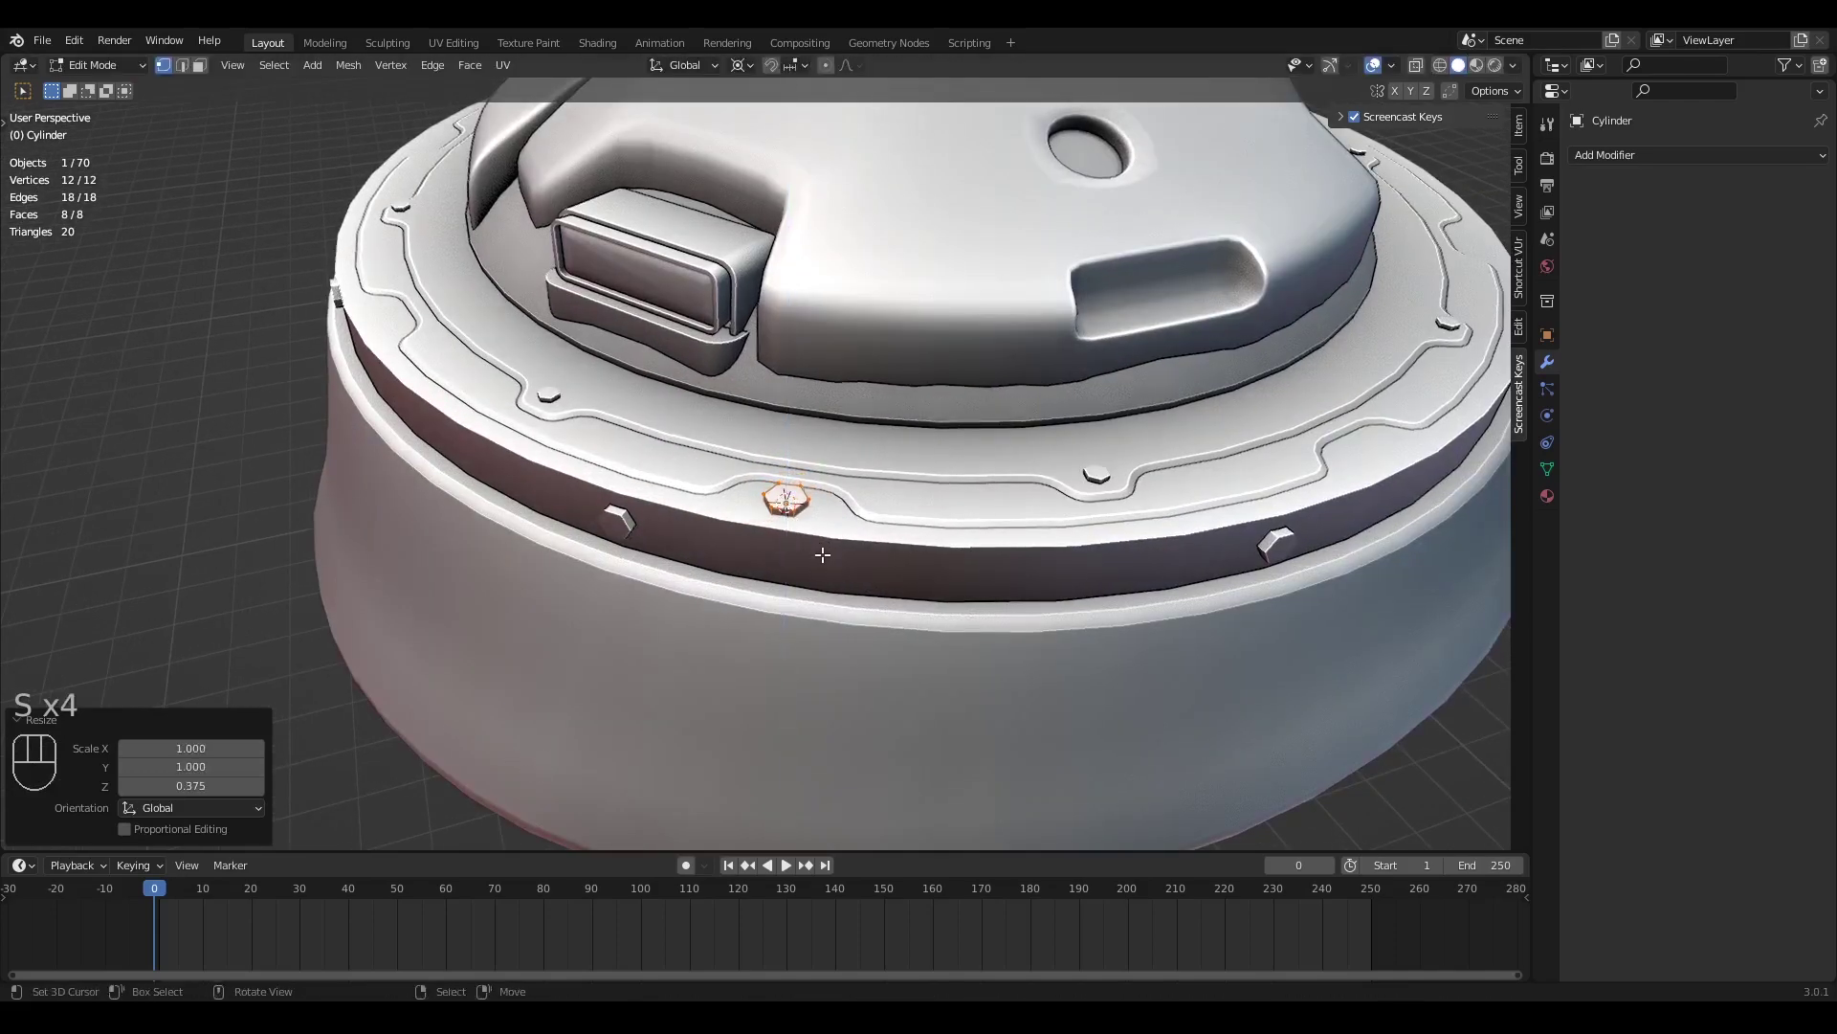
# Fine-tune the bolt's overall scale and move it about 0.002 m along Z to seat it on the rim
pyautogui.moveTo(853, 574); pyautogui.dragTo(832, 578, button='middle')
pyautogui.press('s')
pyautogui.click(825, 574)
pyautogui.press('g')
pyautogui.press('z')
pyautogui.click(820, 578)
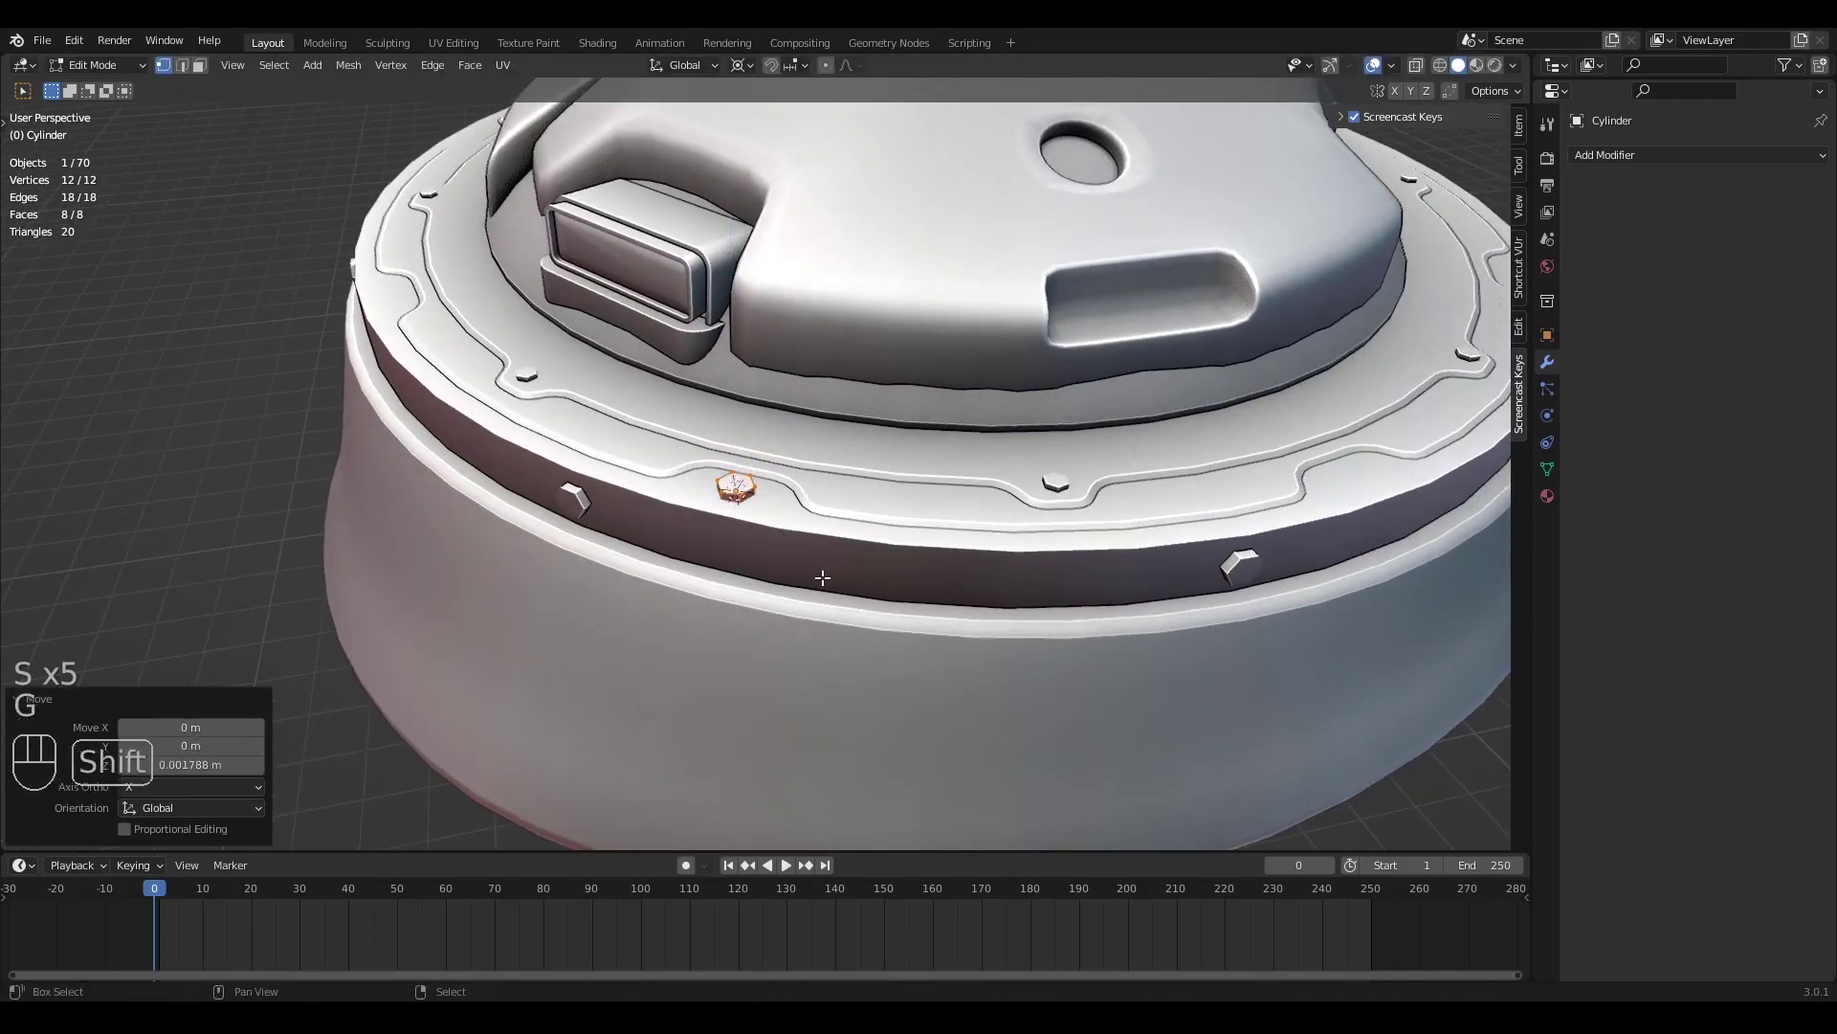
# Mark all edges of the bolt mesh as sharp and return to Object Mode
pyautogui.press('Tab')
pyautogui.press('Tab')
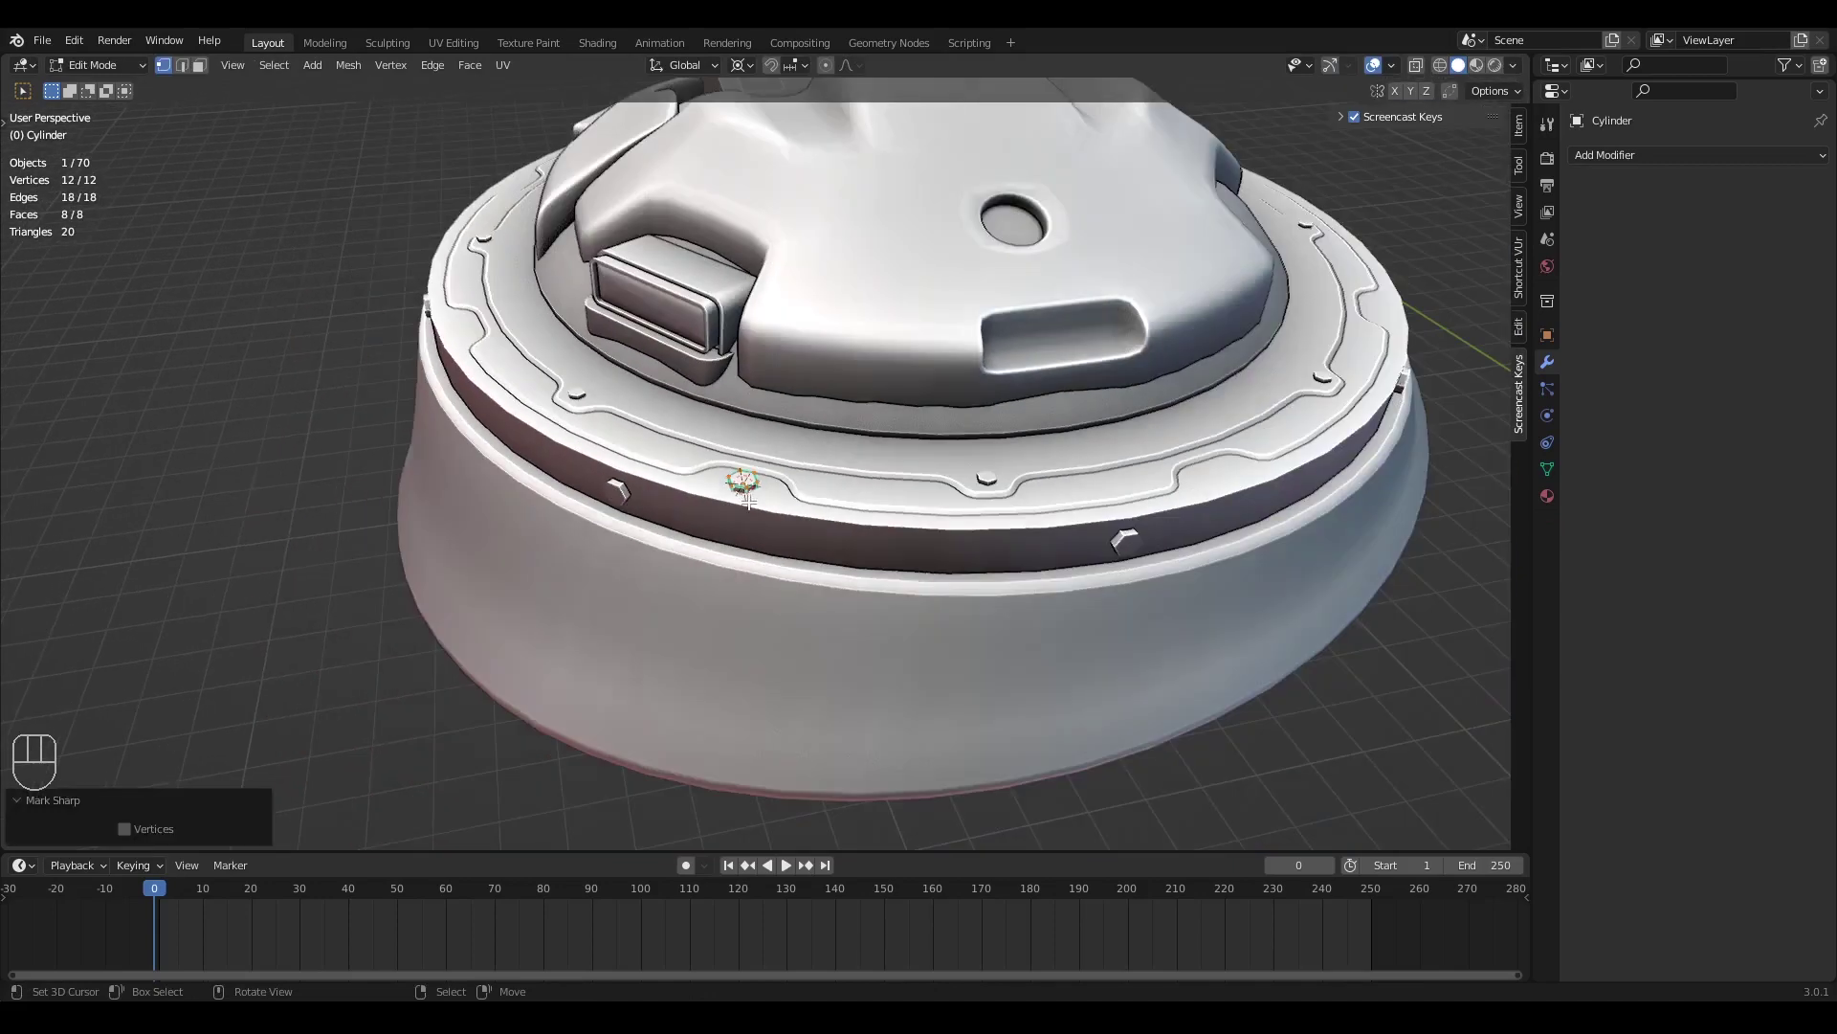
pyautogui.press('Tab')
# Examine the hatch rim from above for the notches where further bolts belong
pyautogui.moveTo(747, 560); pyautogui.dragTo(737, 583, button='middle')
pyautogui.scroll(-2, 814, 613)
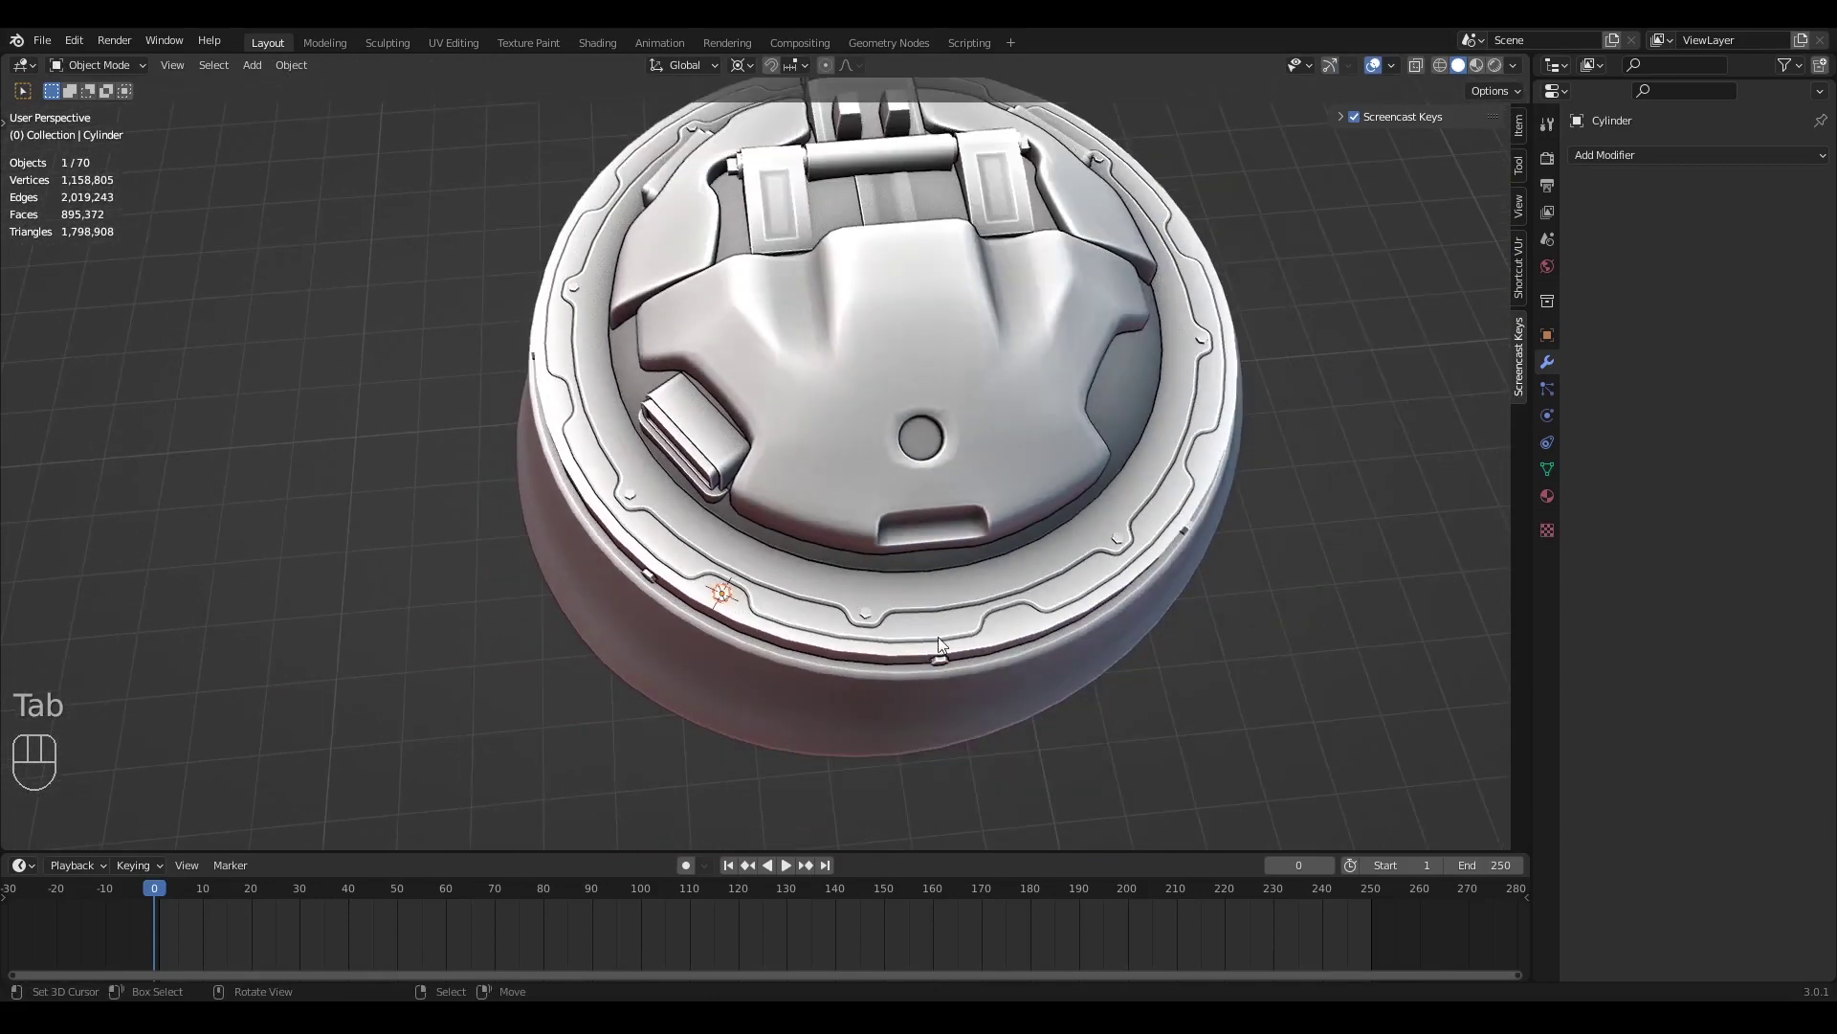
pyautogui.moveTo(1202, 281); pyautogui.dragTo(1043, 268, button='middle')
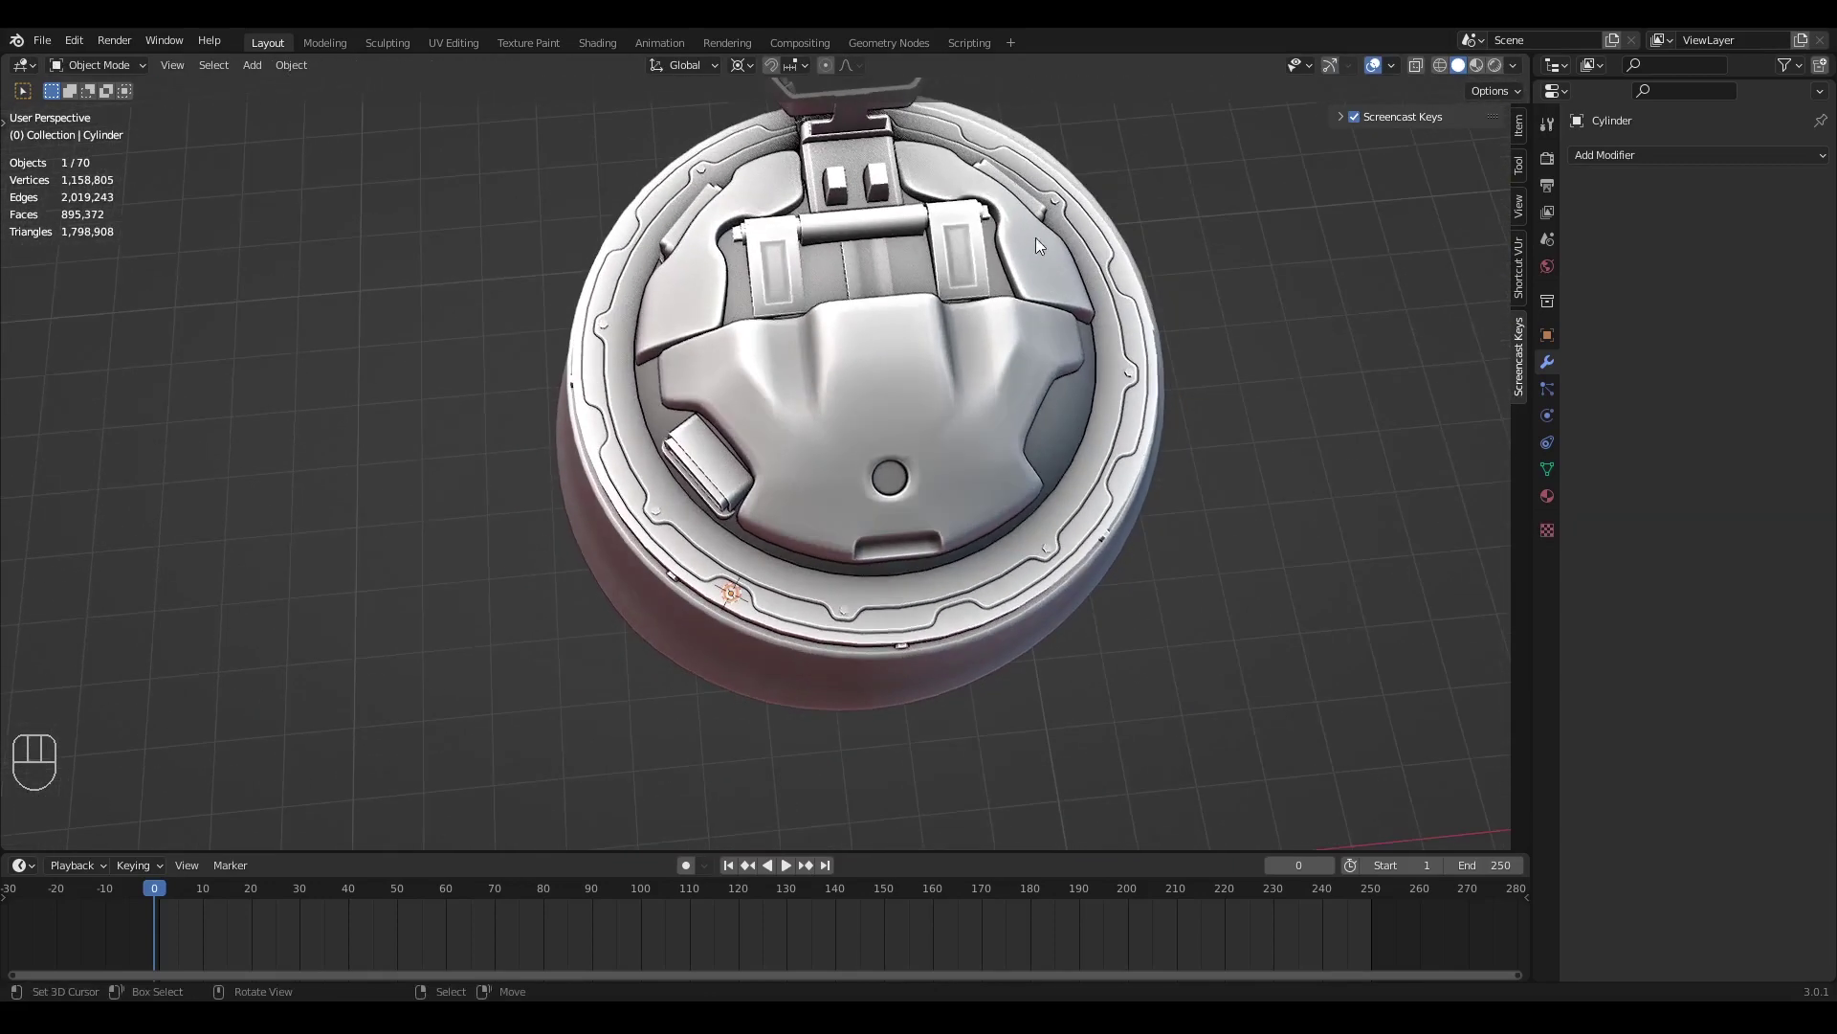
pyautogui.moveTo(615, 473); pyautogui.dragTo(1014, 500, button='middle')
pyautogui.press('g')
pyautogui.rightClick(766, 571)
pyautogui.scroll(1, 846, 591)
pyautogui.moveTo(766, 570)
pyautogui.mouseDown(button='middle')
pyautogui.moveTo(846, 591)
pyautogui.moveTo(771, 605)
pyautogui.mouseUp(button='middle')
pyautogui.moveTo(886, 153); pyautogui.dragTo(633, 645, button='middle')
pyautogui.scroll(1, 605, 624)
# Duplicate the bolt and move the copy along the rim with the Z axis locked
pyautogui.hotkey('shift', 'd')
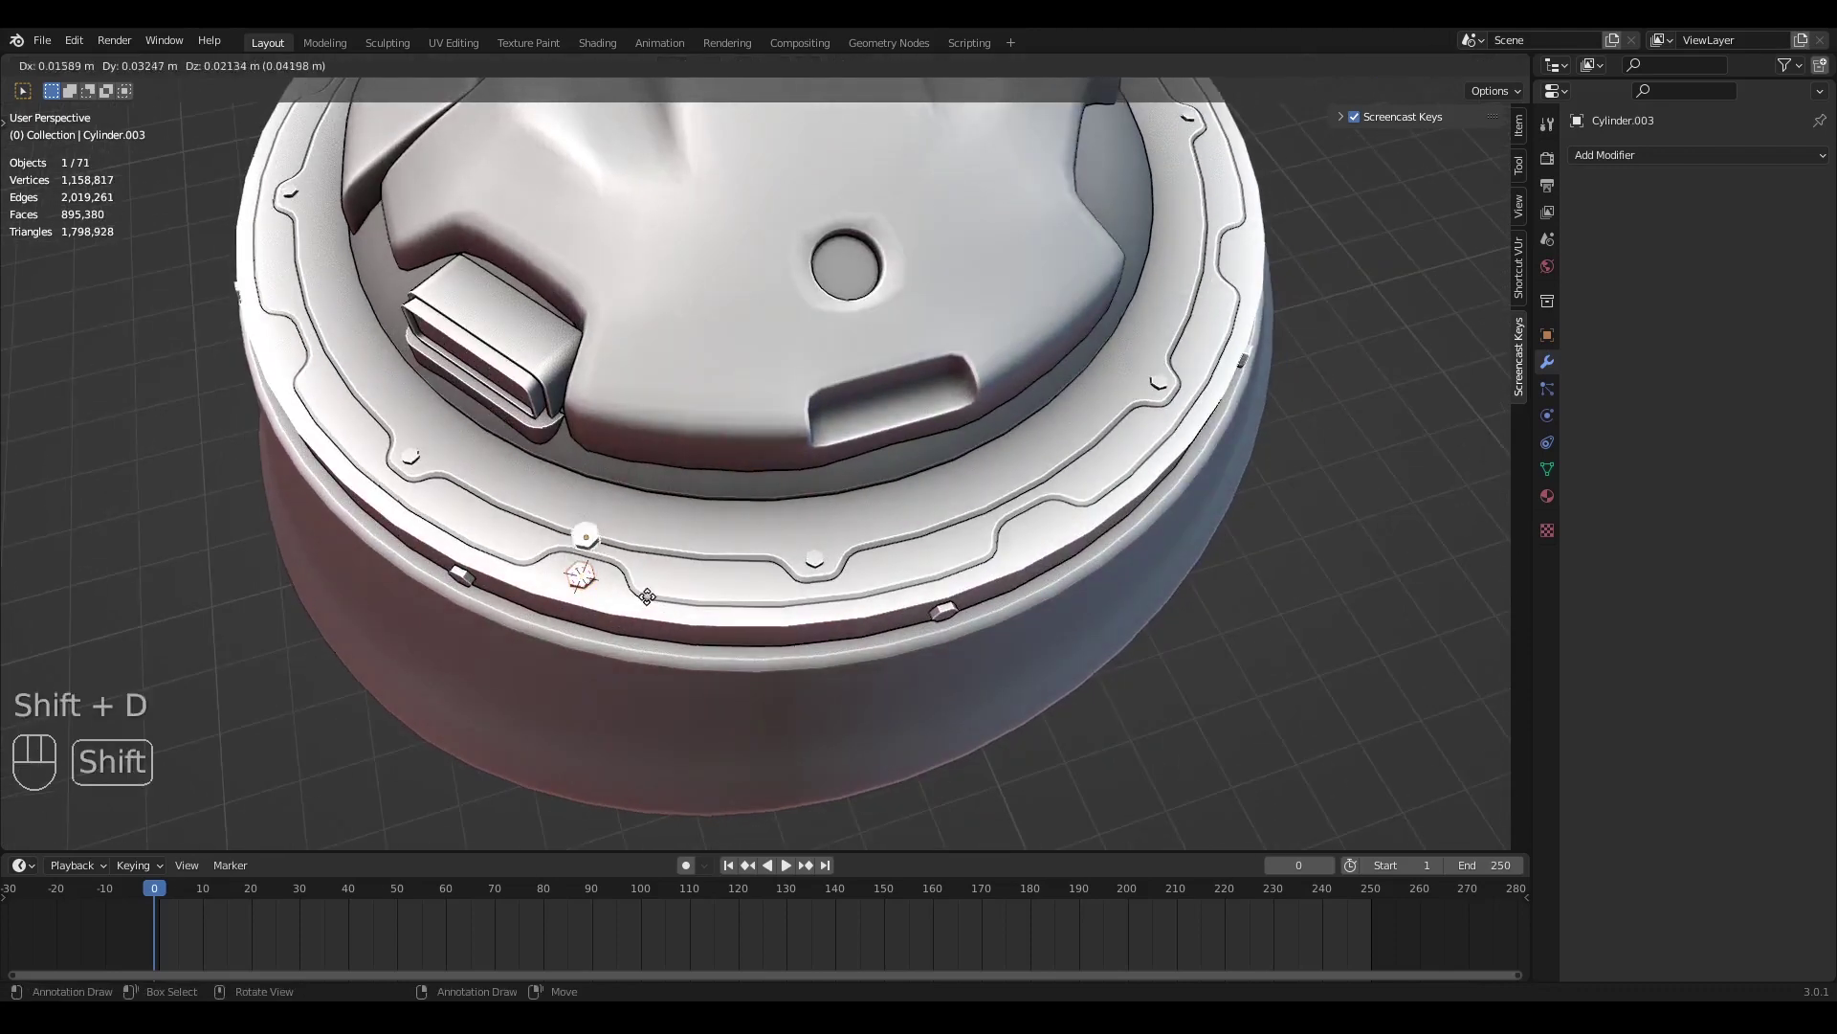
pyautogui.rightClick(637, 600)
pyautogui.press('g')
pyautogui.hotkey('shift', 'z')
pyautogui.click(1072, 607)
# Duplicate the second bolt and place the copy farther around the rim, keeping its height locked
pyautogui.moveTo(1064, 608); pyautogui.dragTo(1003, 633, button='middle')
pyautogui.scroll(-3, 986, 640)
pyautogui.hotkey('shift', 'd')
pyautogui.rightClick(960, 648)
pyautogui.press('g')
pyautogui.hotkey('shift', 'z')
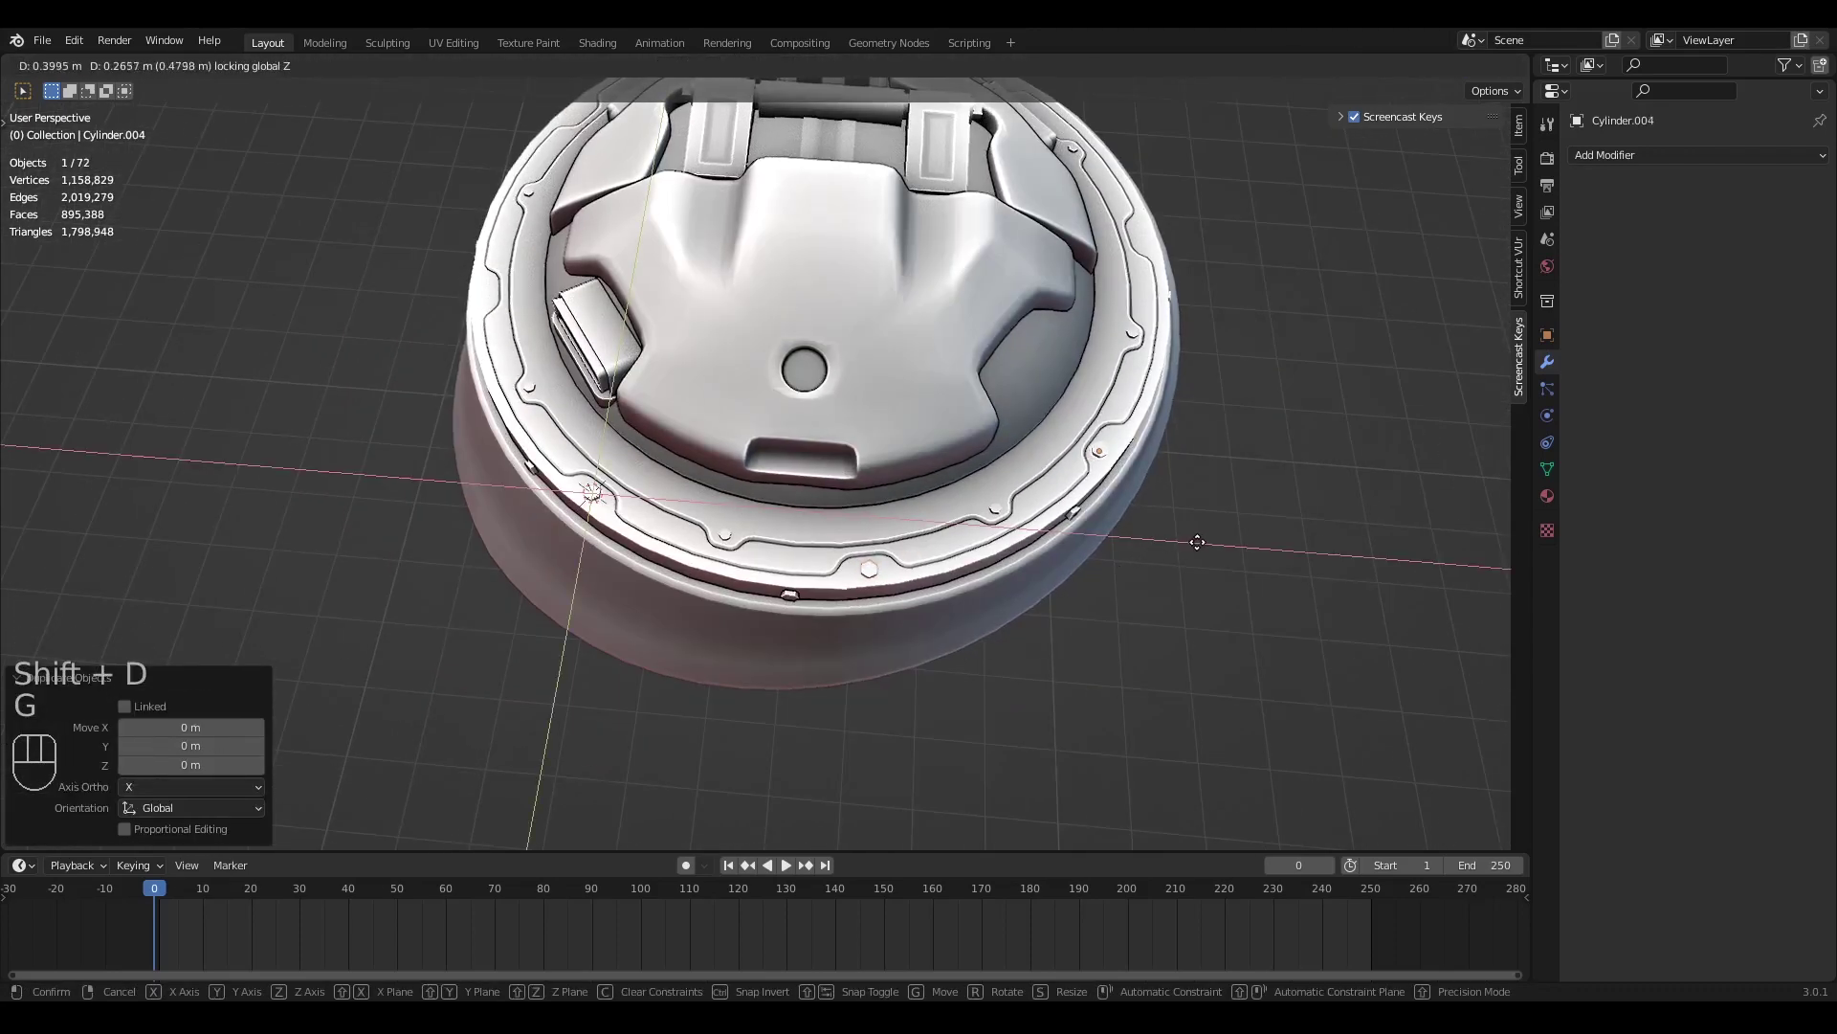
pyautogui.click(1185, 560)
# Duplicate the third bolt and move the copy about 0.11 m in X and 0.49 m in Y along the rim
pyautogui.hotkey('shift', 'd')
pyautogui.press('g')
pyautogui.hotkey('shift', 'z')
pyautogui.click(1201, 391)
pyautogui.scroll(-2, 1153, 445)
pyautogui.moveTo(936, 438); pyautogui.dragTo(639, 541, button='middle')
pyautogui.moveTo(982, 430); pyautogui.dragTo(950, 629, button='middle')
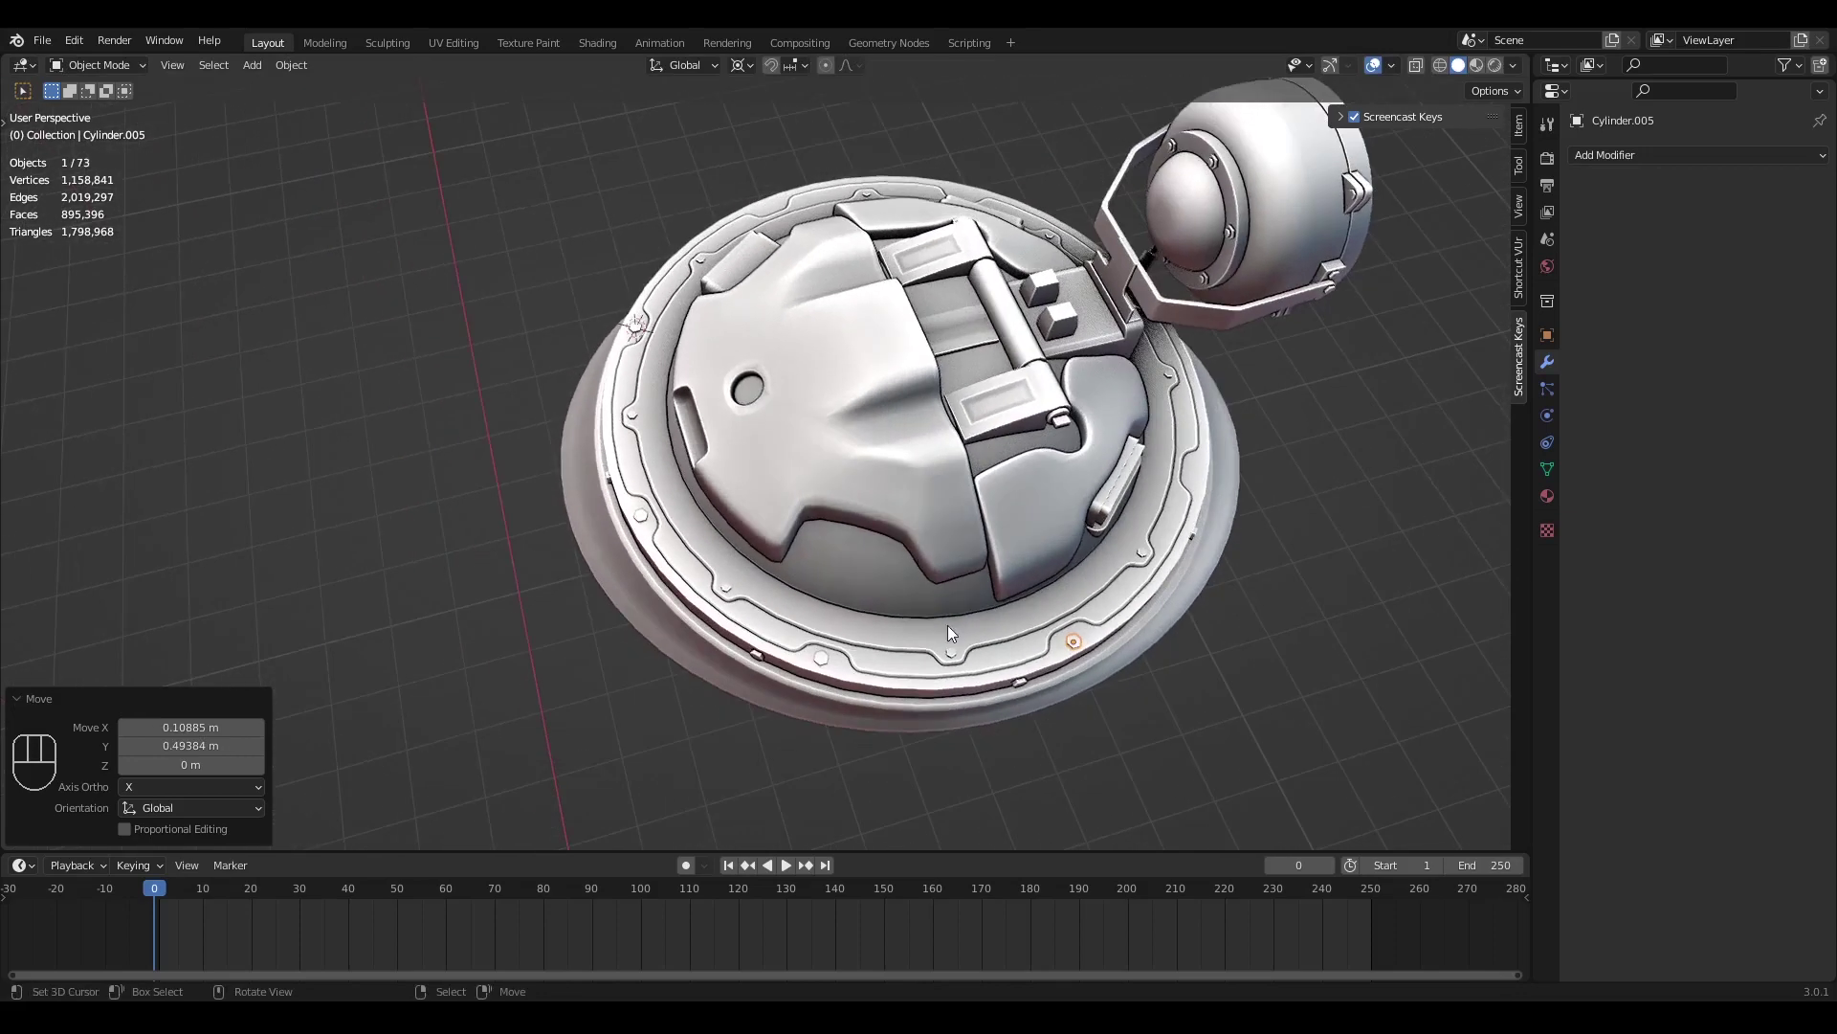
# Delete the two most recently placed bolt copies from the hatch rim
pyautogui.keyDown('shift'); pyautogui.rightClick(824, 659); pyautogui.keyUp('shift')
pyautogui.press('x')
pyautogui.click(794, 651)
pyautogui.moveTo(794, 650); pyautogui.dragTo(892, 593, button='middle')
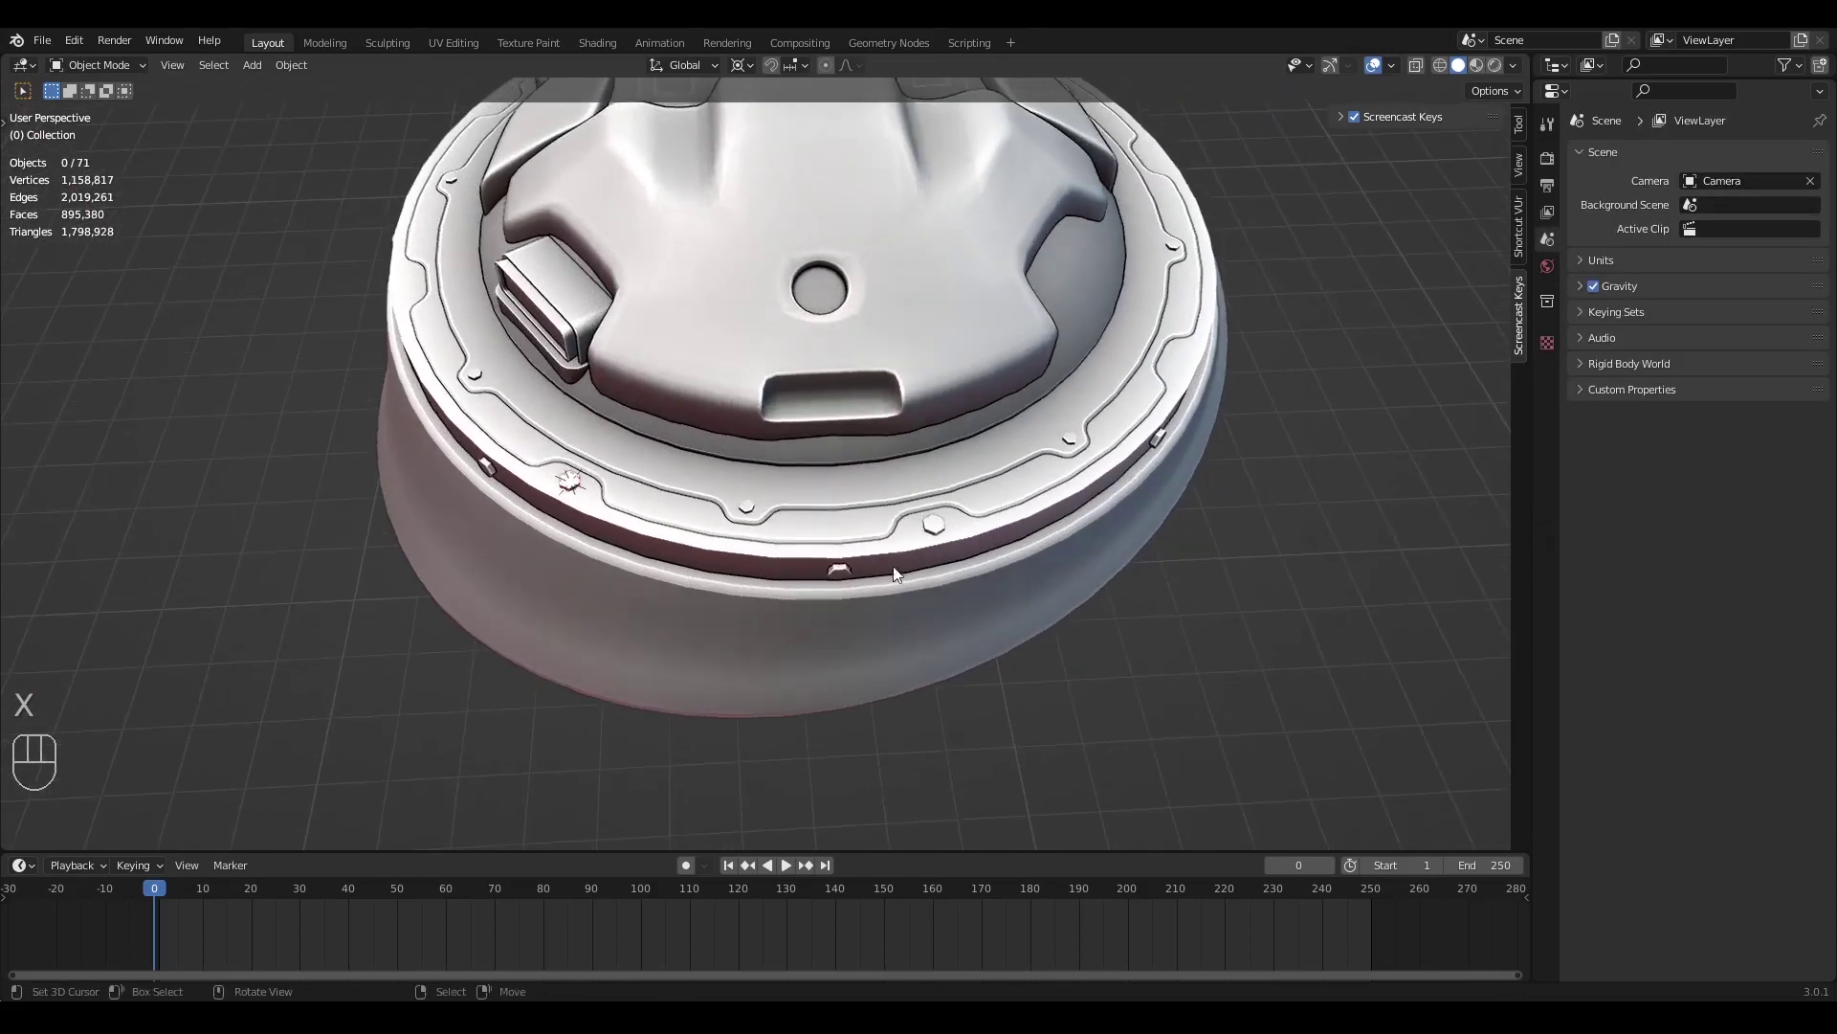
# Try to reposition the remaining bolt copy by hand along the rim with its height locked
pyautogui.click(934, 529)
pyautogui.moveTo(934, 528); pyautogui.dragTo(914, 609, button='middle')
pyautogui.press('g')
pyautogui.hotkey('shift', 'z')
pyautogui.click(913, 594)
pyautogui.scroll(2, 943, 572)
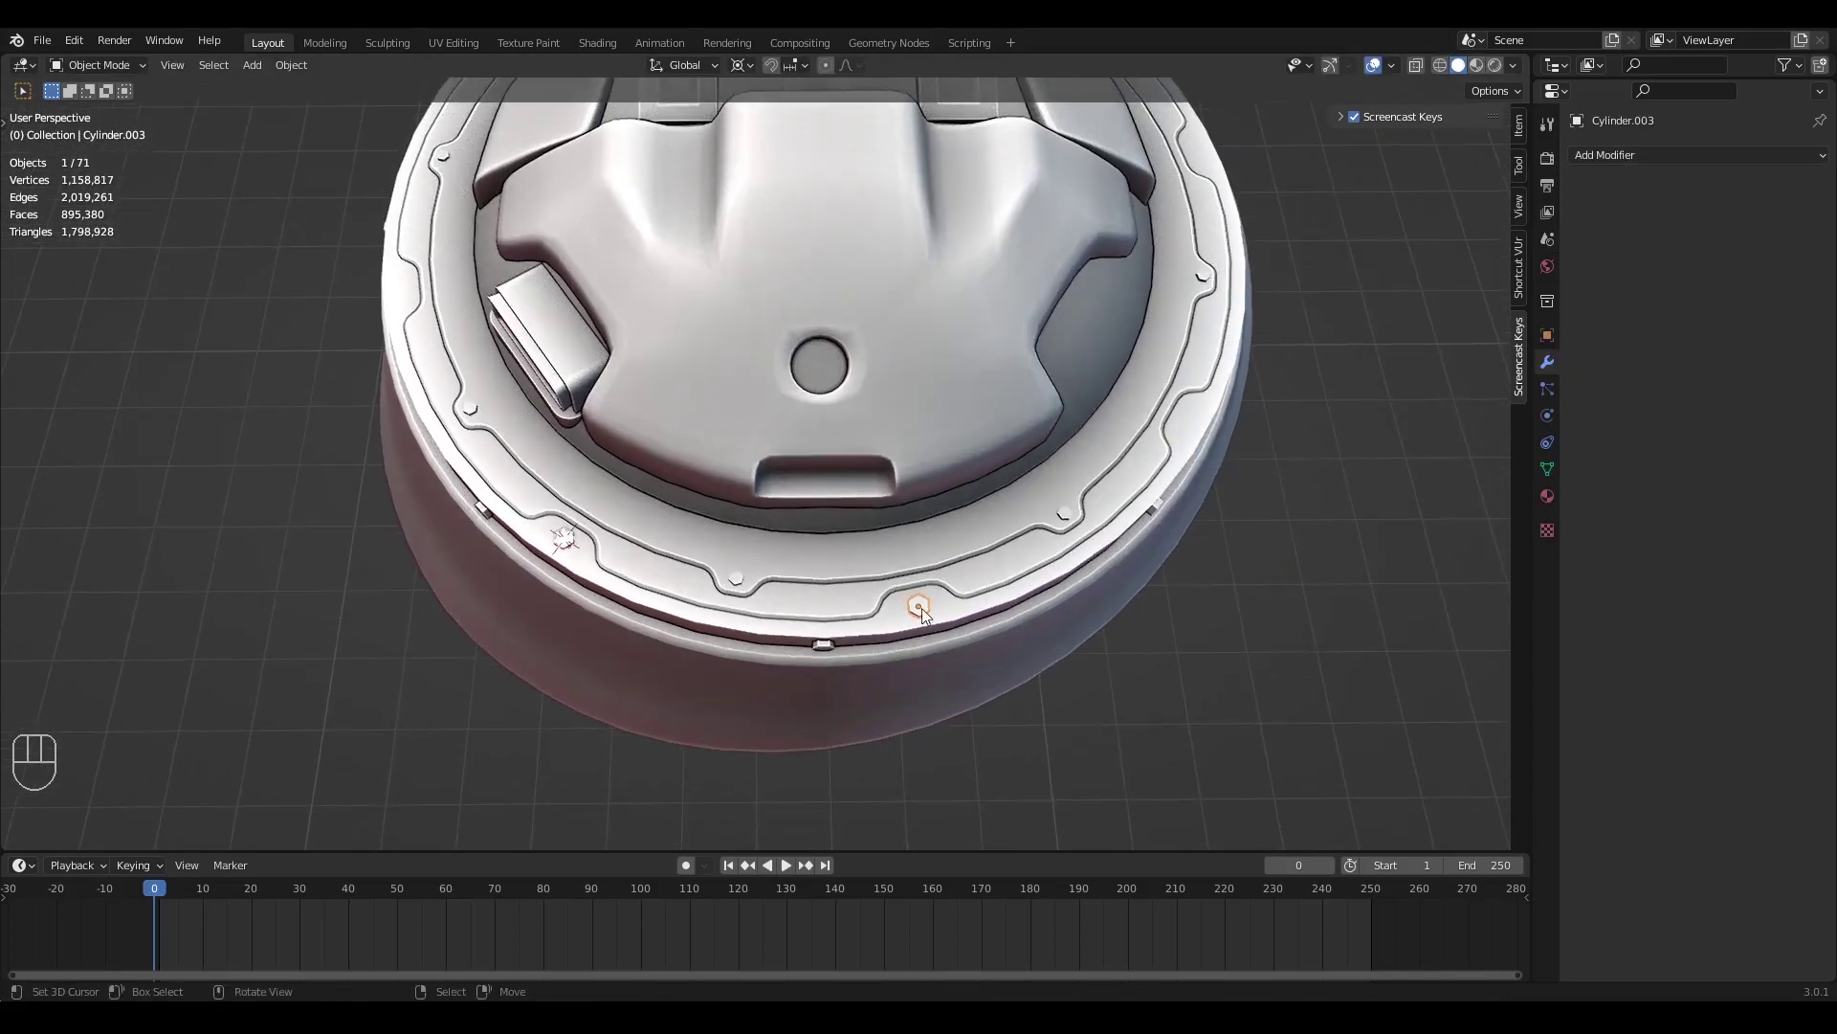
pyautogui.moveTo(1156, 466); pyautogui.dragTo(1024, 545, button='middle')
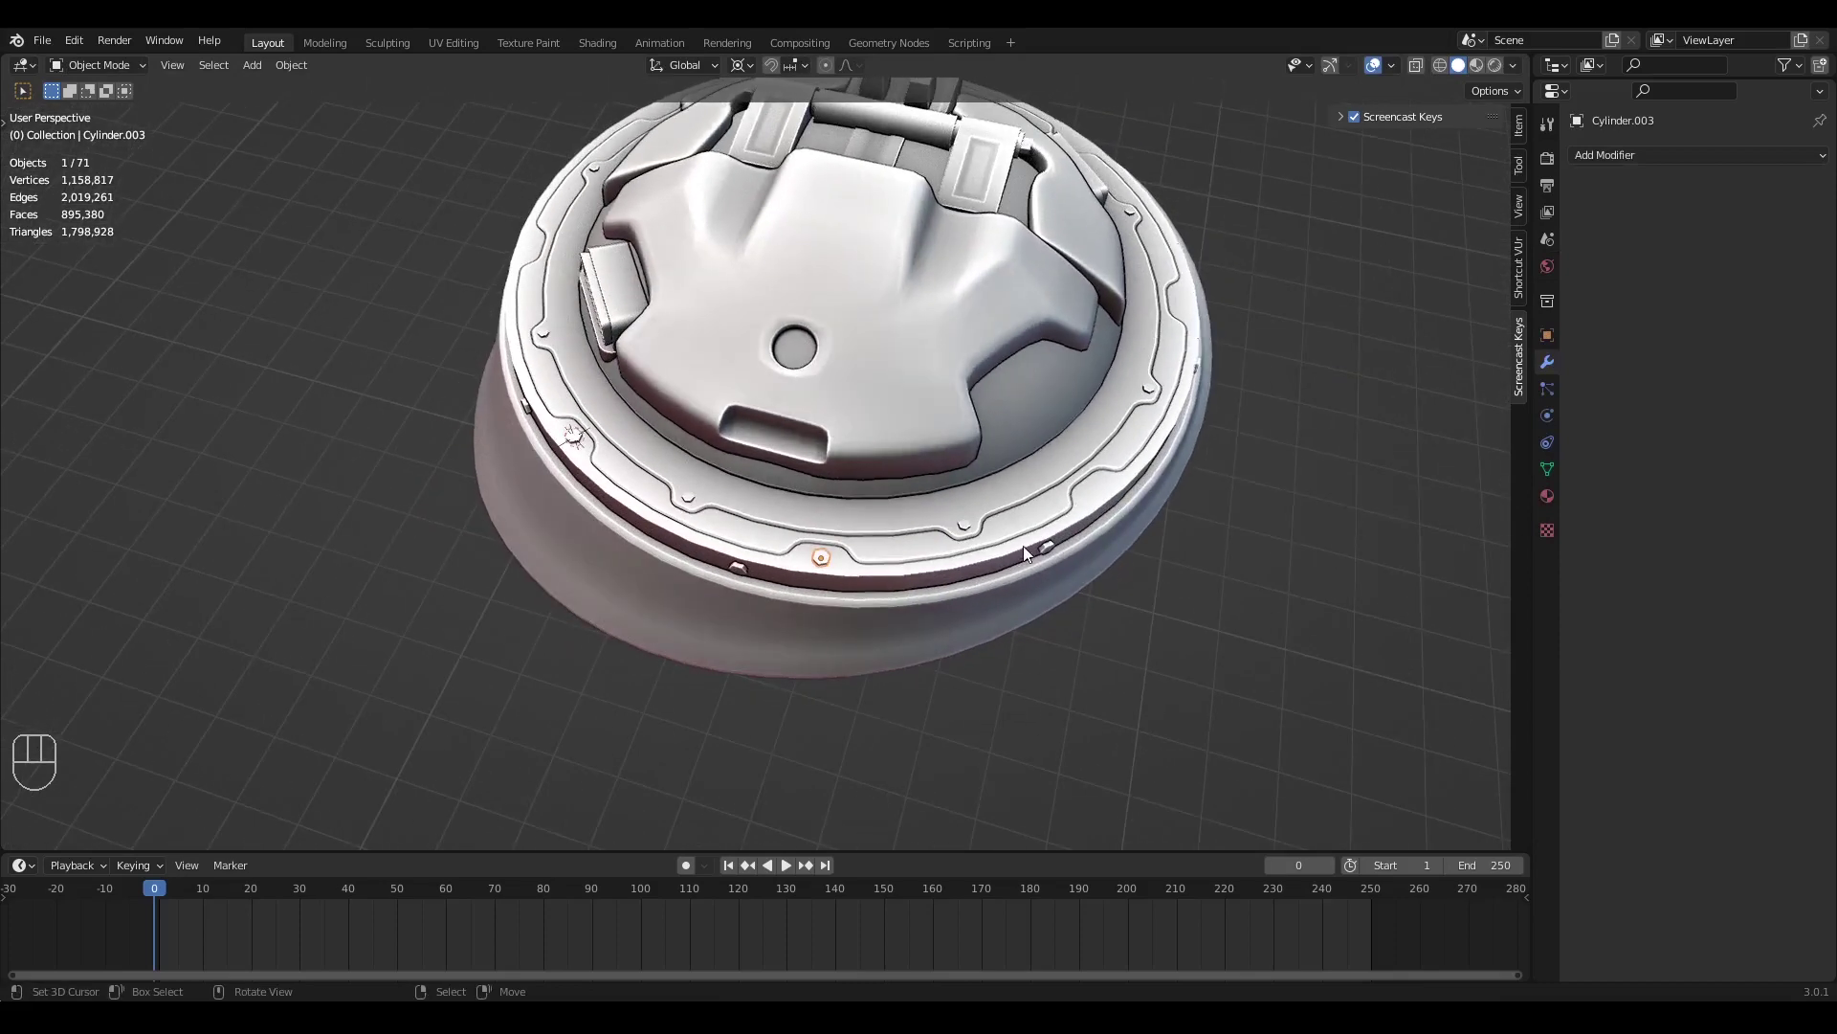
# Enter face editing on the hatch base and select the large circular face hidden inside it
pyautogui.moveTo(817, 577)
pyautogui.mouseDown(button='middle')
pyautogui.moveTo(898, 571)
pyautogui.moveTo(890, 585)
pyautogui.moveTo(876, 553)
pyautogui.mouseUp(button='middle')
pyautogui.scroll(2, 877, 551)
pyautogui.rightClick(877, 551)
pyautogui.press('Tab')
pyautogui.press('3')
pyautogui.scroll(-3, 874, 536)
pyautogui.press('z')
pyautogui.moveTo(843, 489)
pyautogui.mouseDown(button='middle')
pyautogui.moveTo(890, 464)
pyautogui.moveTo(791, 385)
pyautogui.mouseUp(button='middle')
pyautogui.press('z')
pyautogui.press('g')
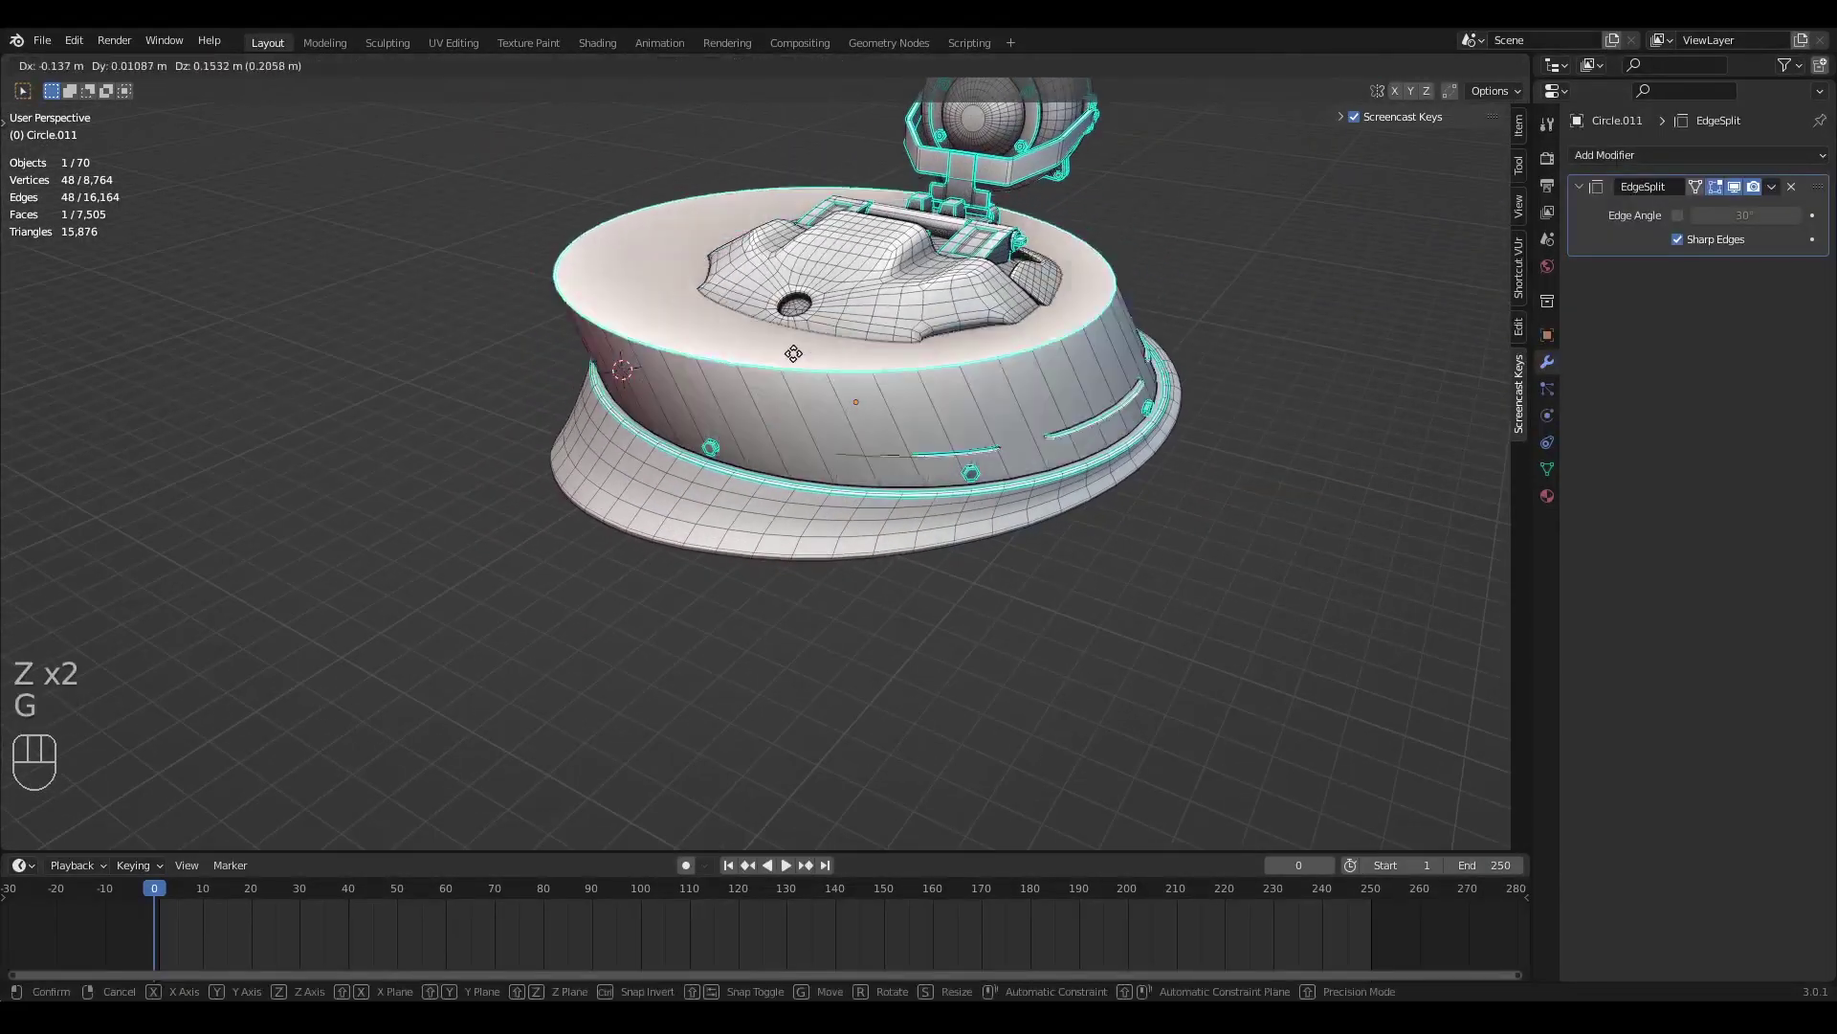
pyautogui.rightClick(860, 345)
pyautogui.moveTo(861, 344); pyautogui.dragTo(855, 372, button='middle')
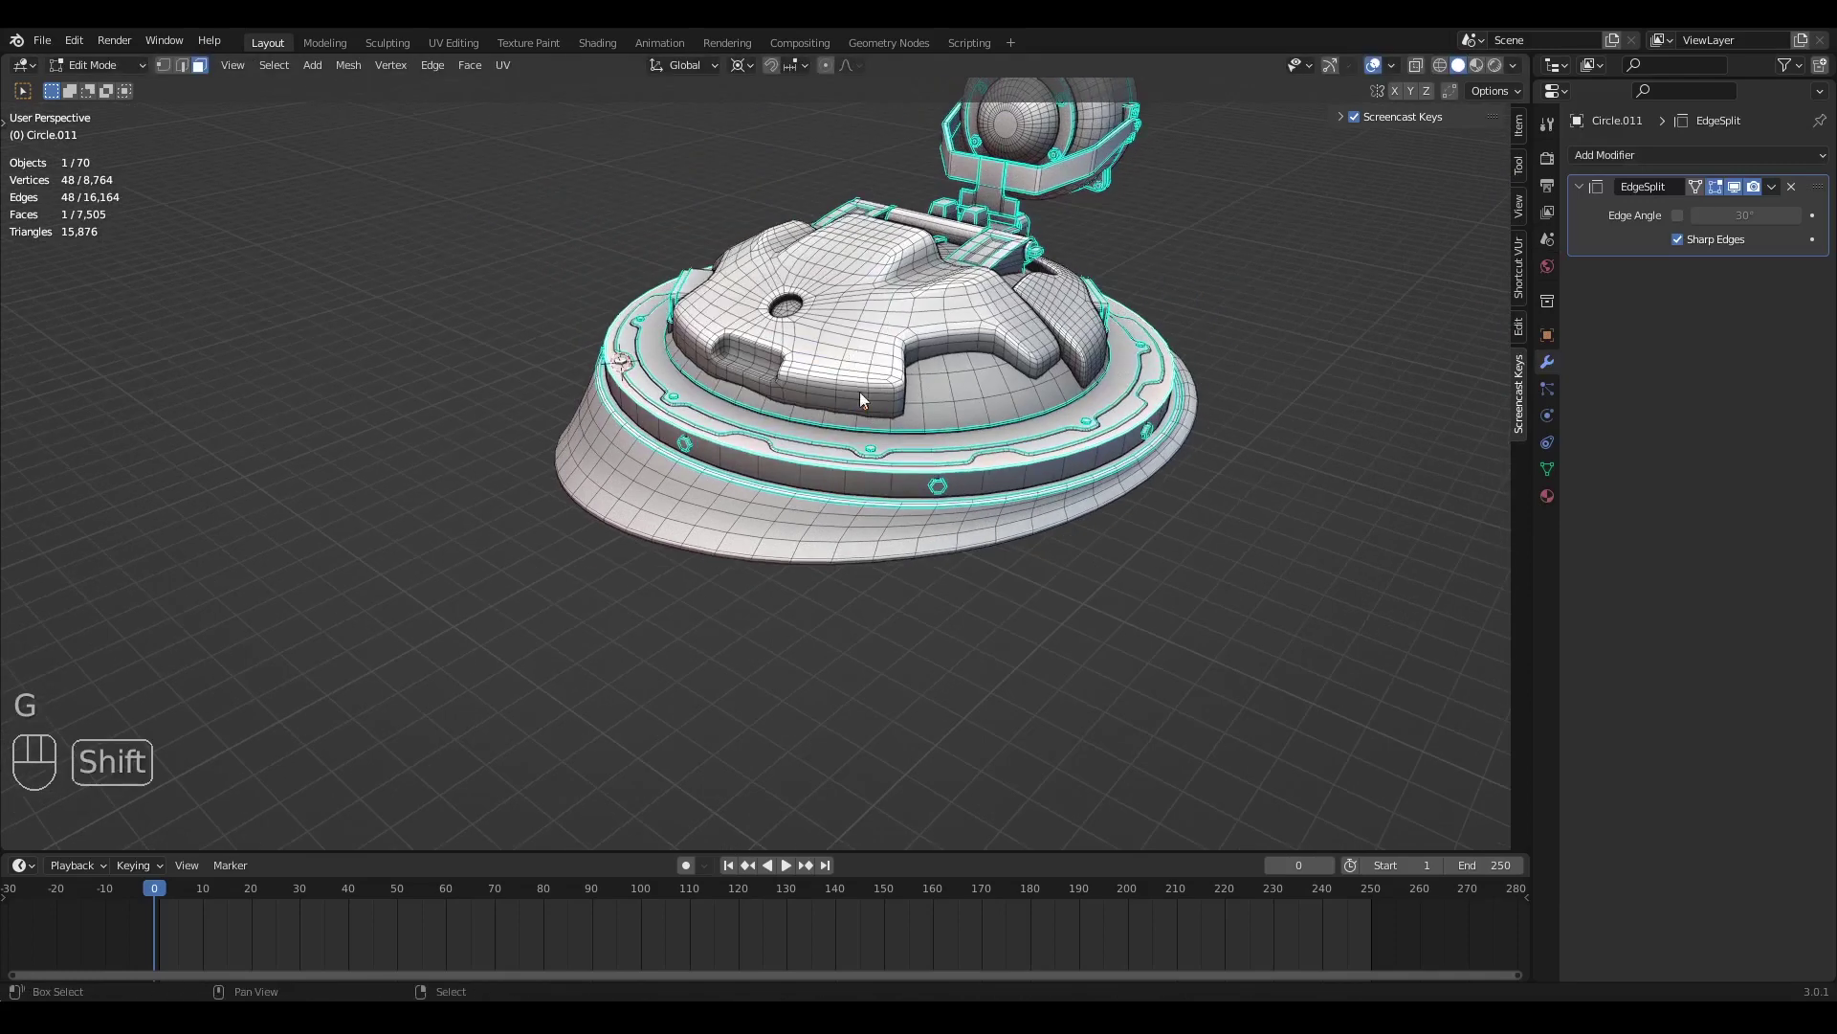
# Snap the 3D cursor to the selected circular face and set the object transform pivot point to 3D Cursor
pyautogui.hotkey('shift', 's')
pyautogui.click(835, 490)
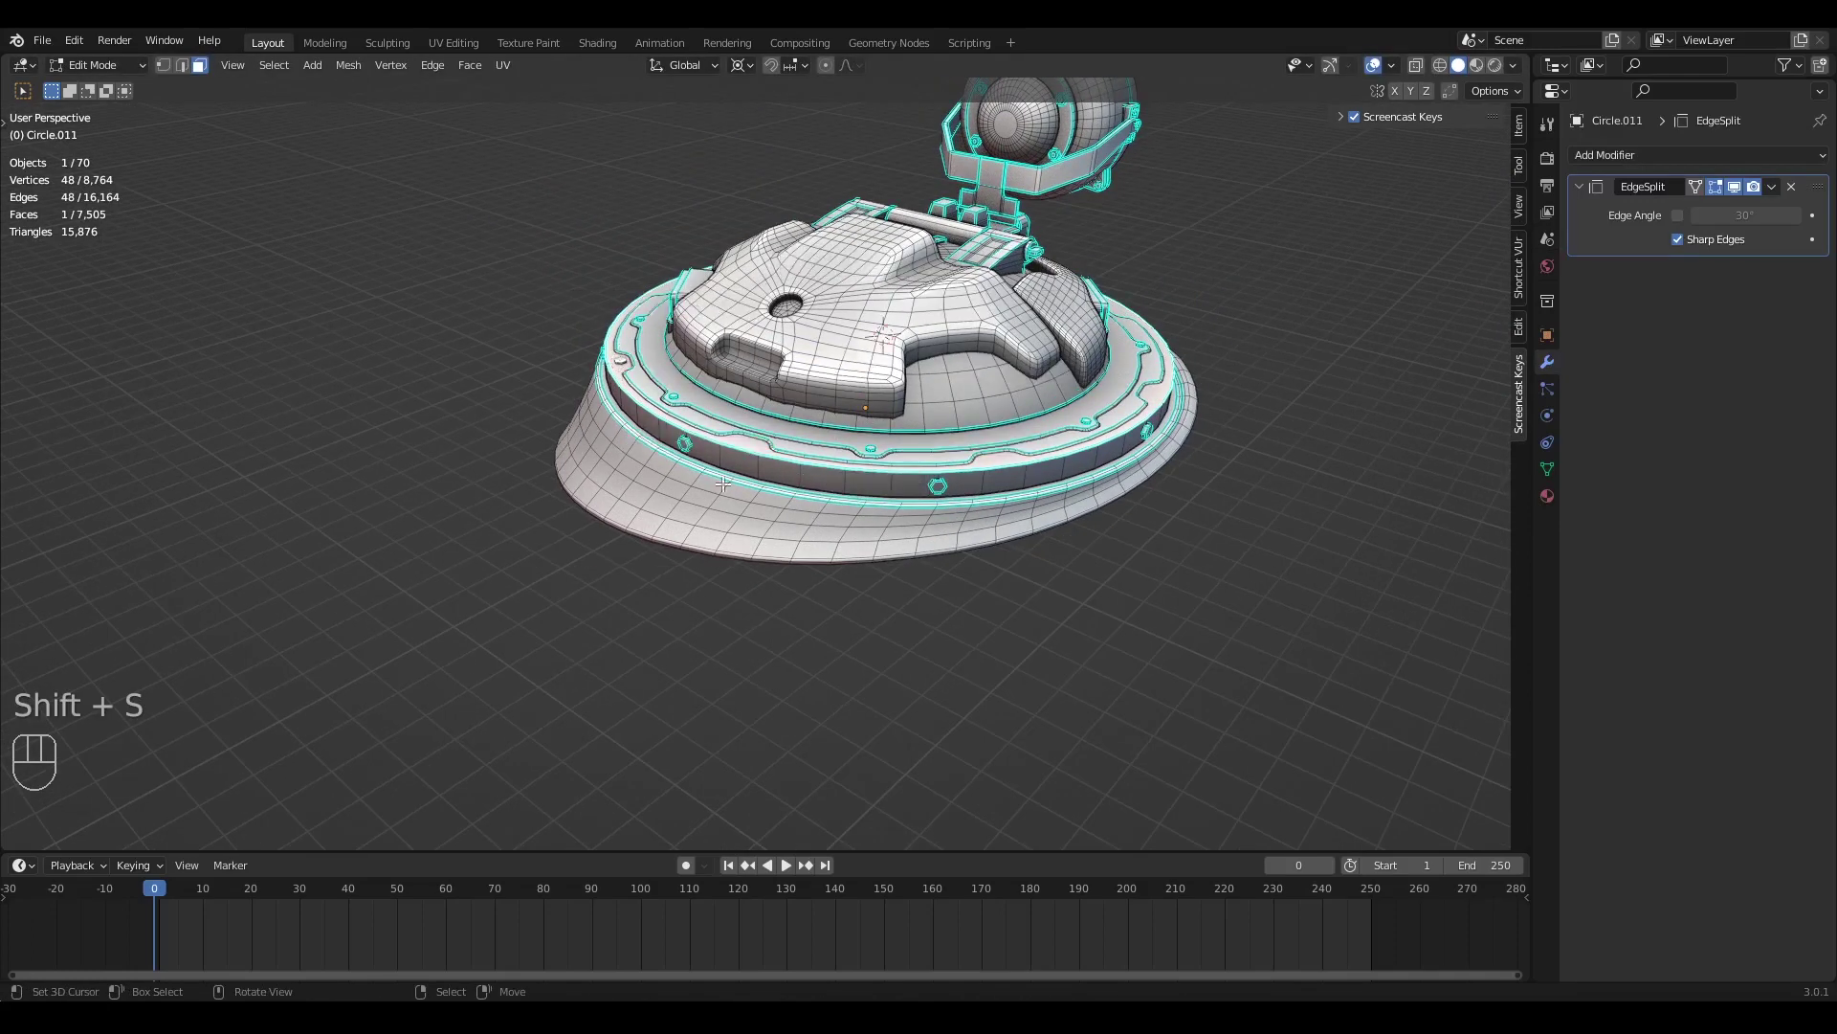
pyautogui.scroll(3, 832, 450)
pyautogui.press('Tab')
pyautogui.click(739, 65)
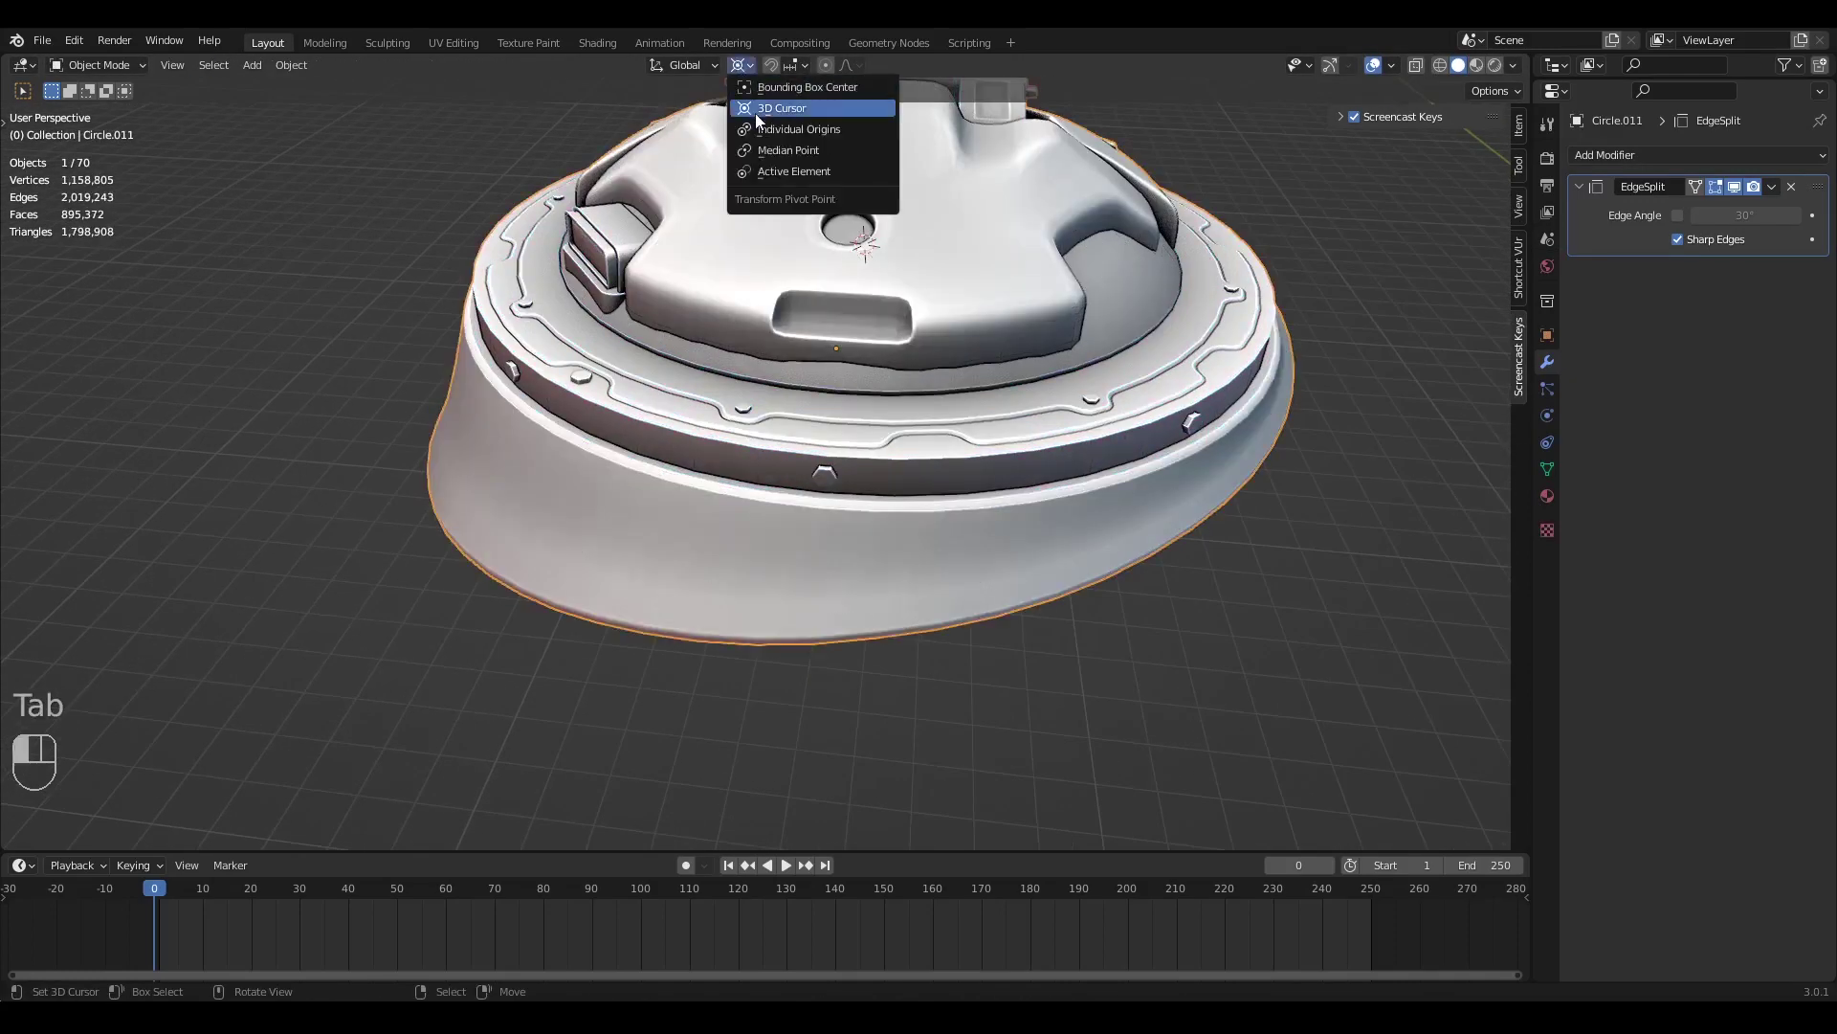
pyautogui.click(781, 108)
# Open the original rim bolt in Edit Mode with wireframe shading and select all of its geometry
pyautogui.scroll(4, 670, 411)
pyautogui.click(607, 458)
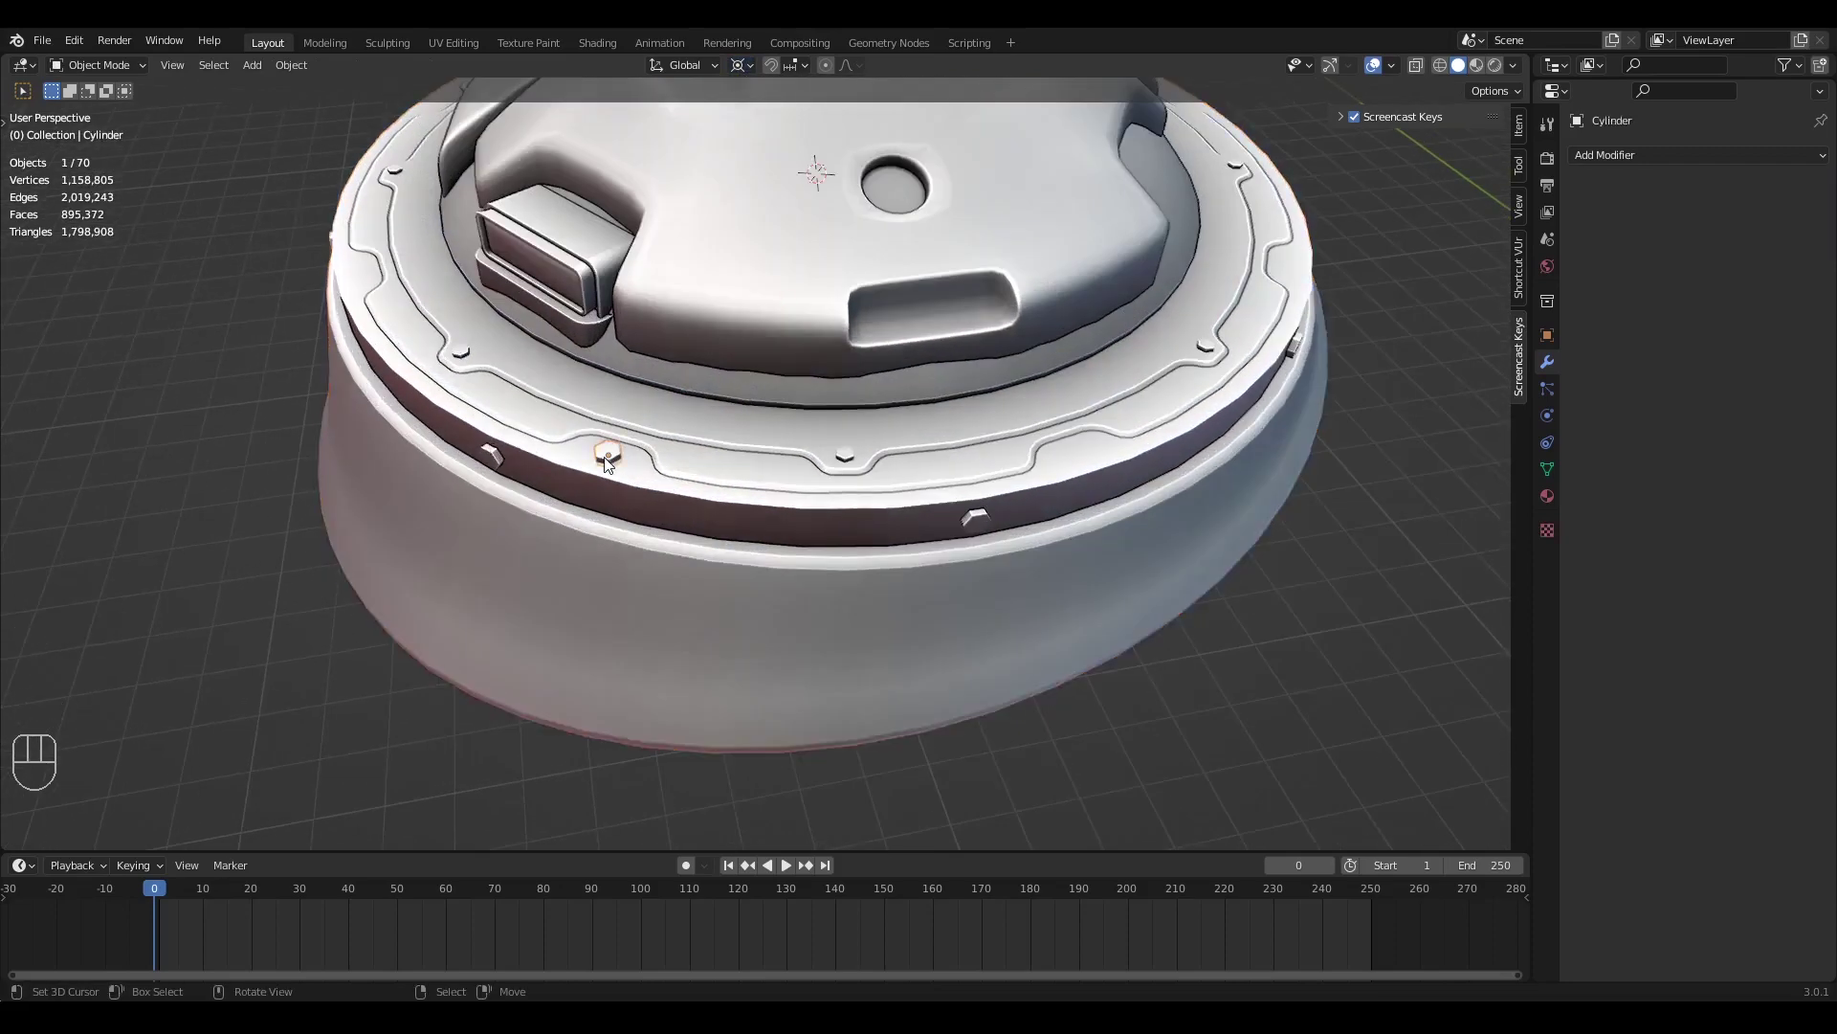
pyautogui.scroll(-2, 651, 483)
pyautogui.press('z')
pyautogui.press('Tab')
pyautogui.press('a')
pyautogui.scroll(-2, 708, 477)
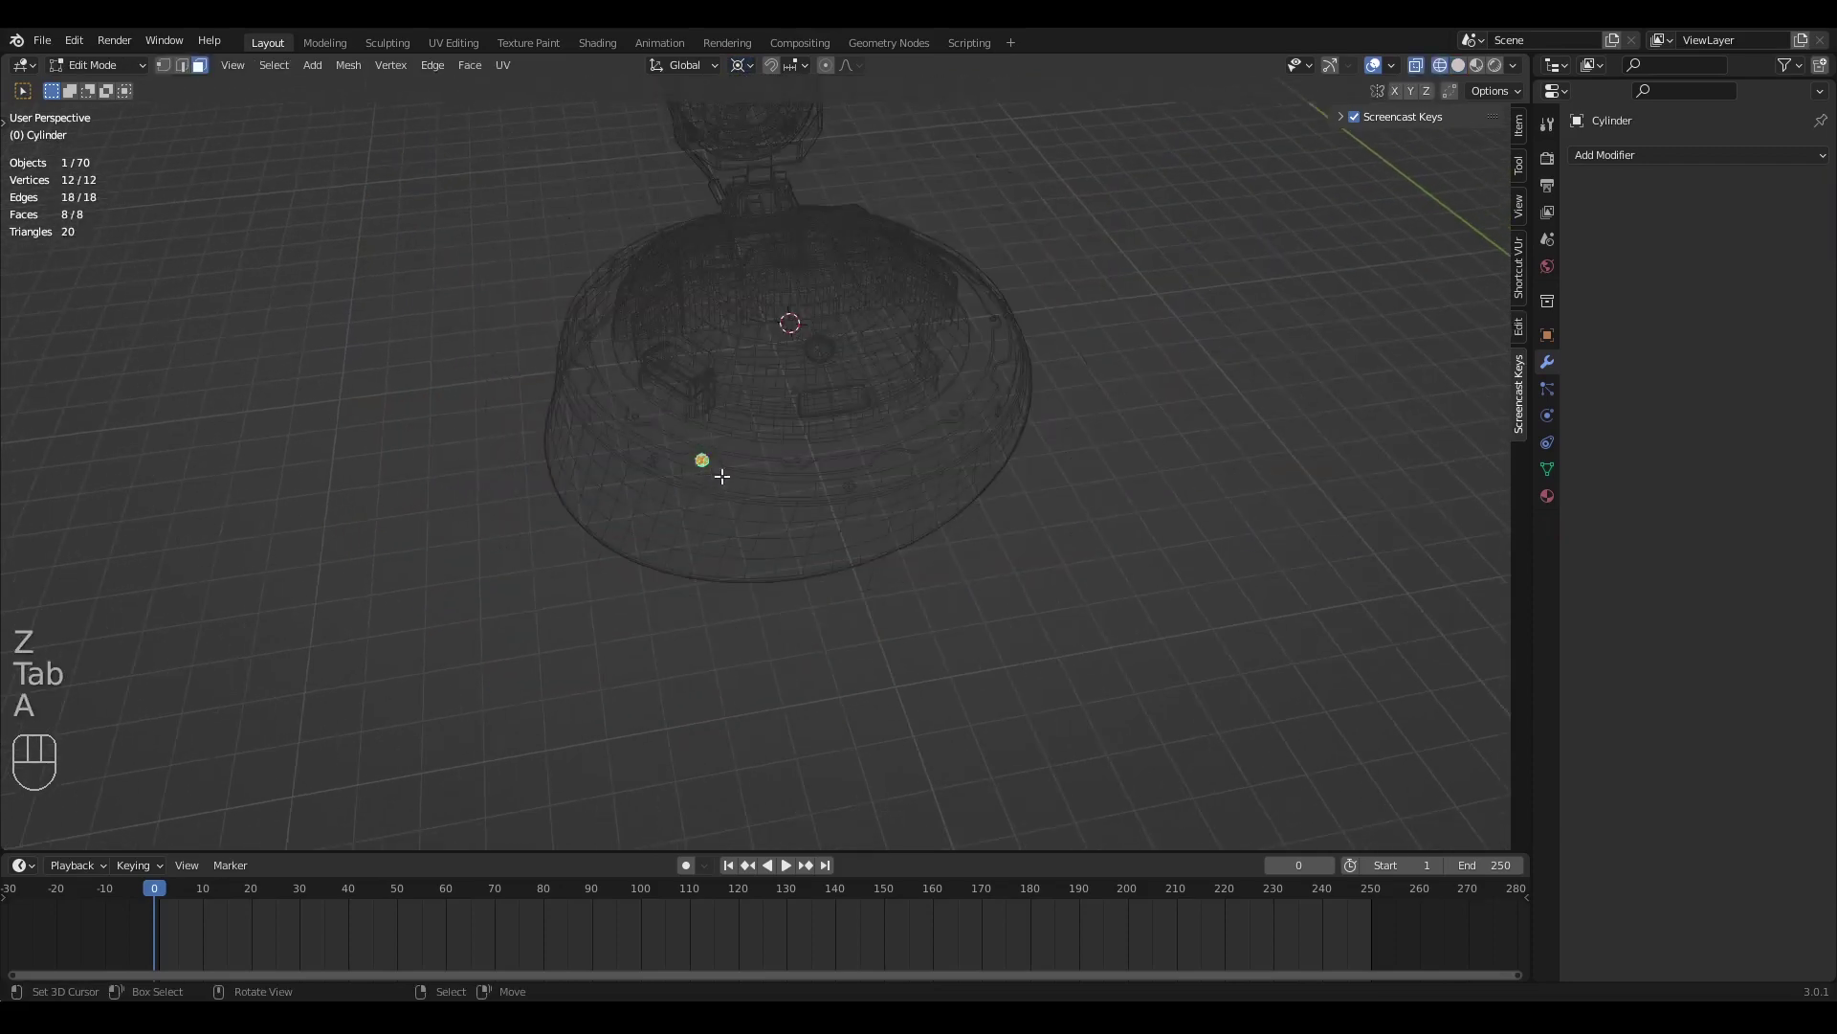
pyautogui.moveTo(744, 465); pyautogui.dragTo(676, 436, button='middle')
pyautogui.press('g')
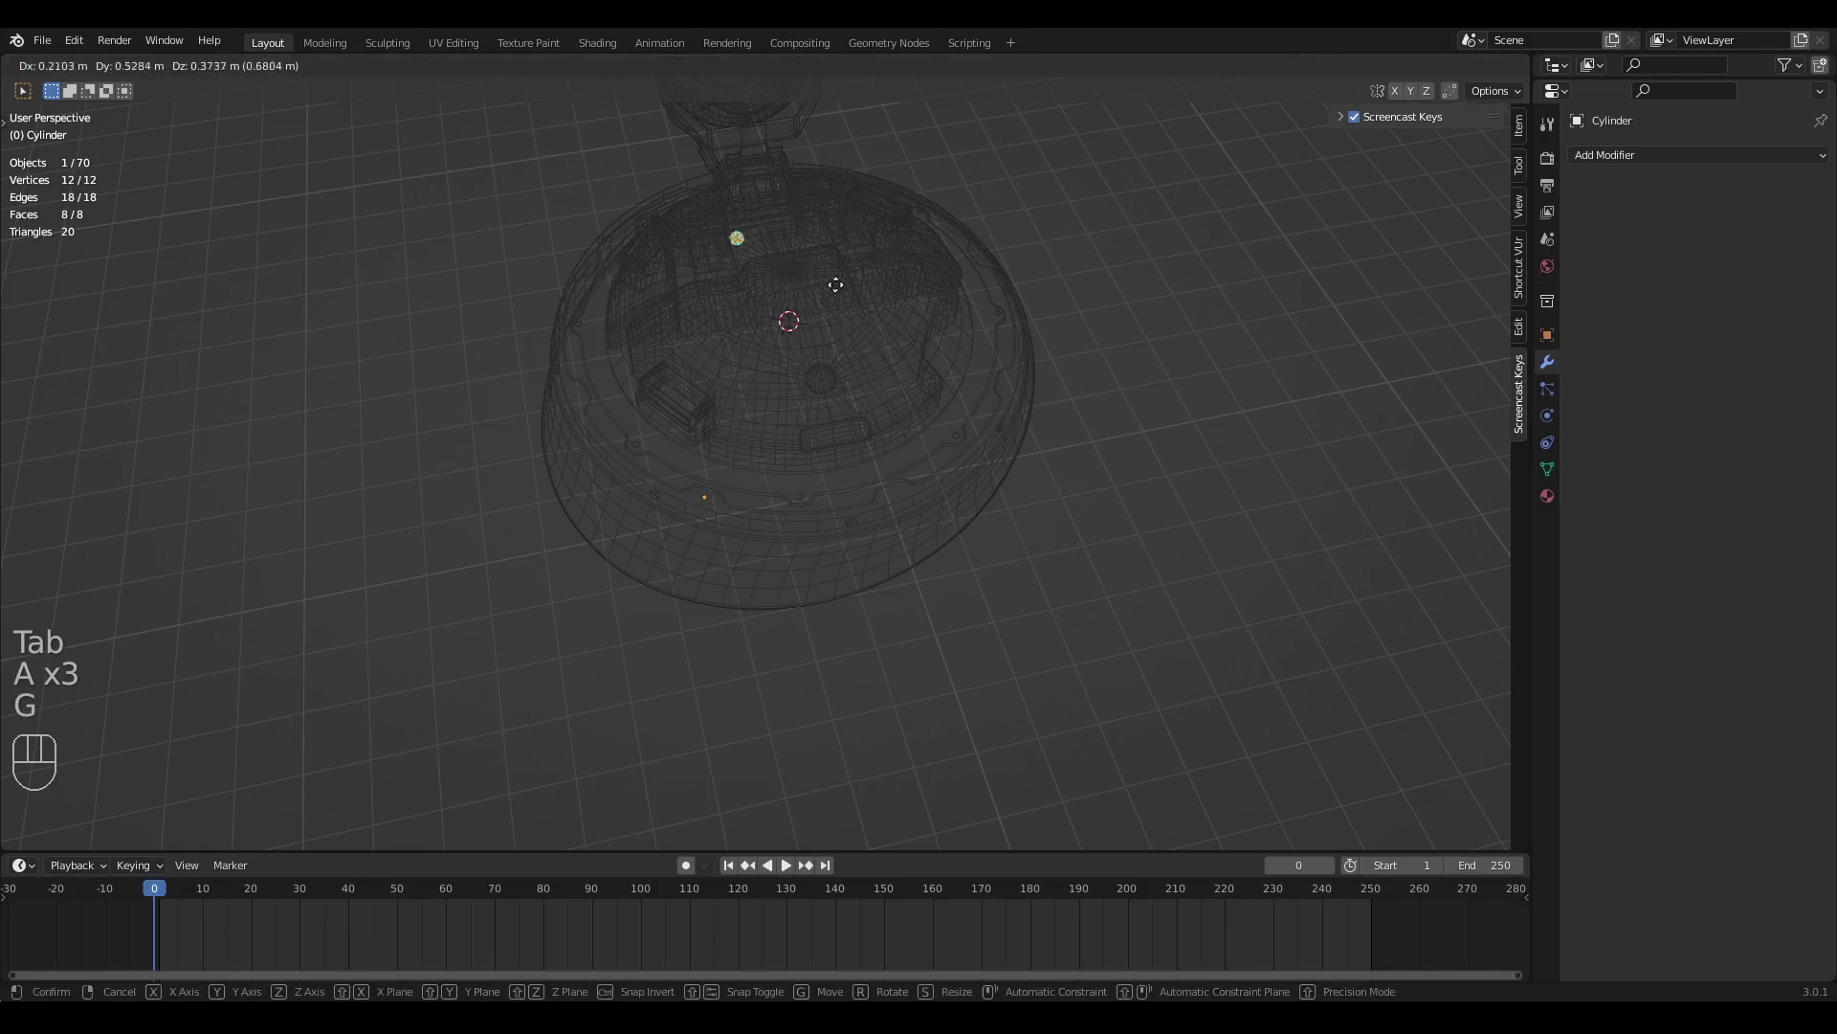
pyautogui.rightClick(856, 252)
pyautogui.moveTo(865, 393); pyautogui.dragTo(749, 459, button='middle')
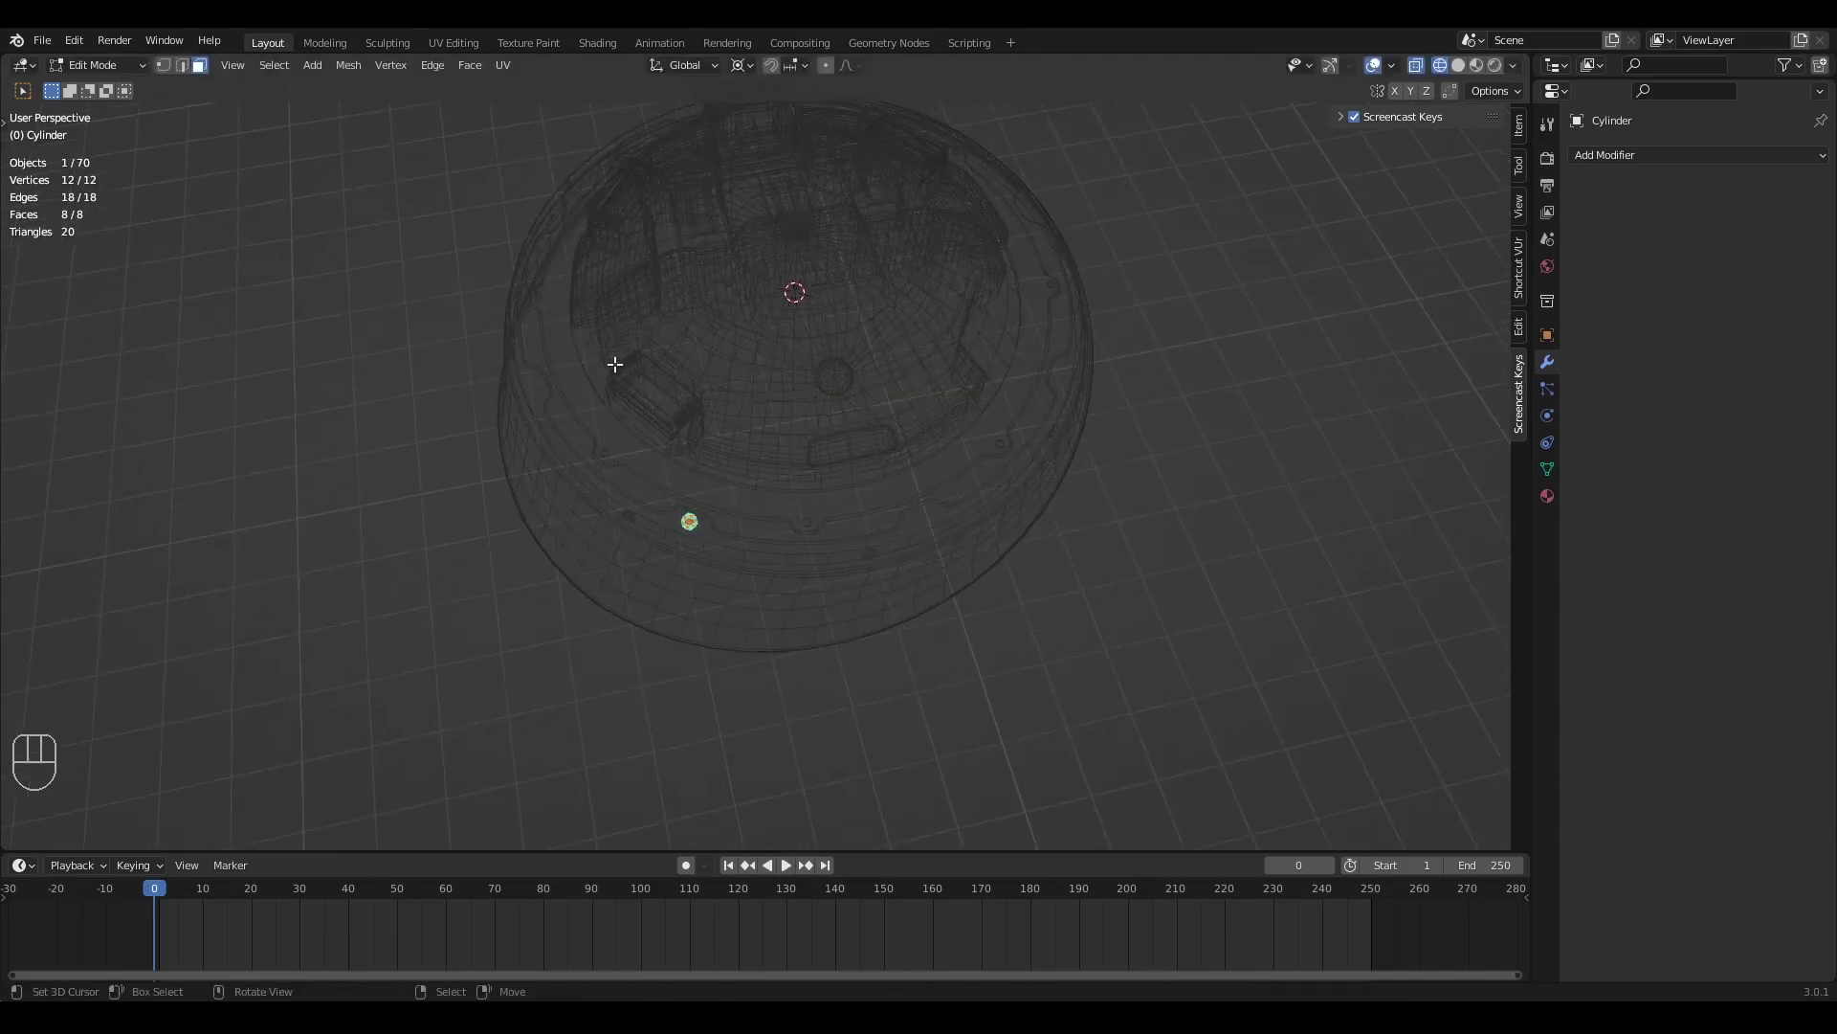
# Duplicate the bolt in place and rotate the copy 180° about Z around the 3D cursor
pyautogui.press('z')
pyautogui.press('z')
pyautogui.press('g')
pyautogui.hotkey('shift', 'd')
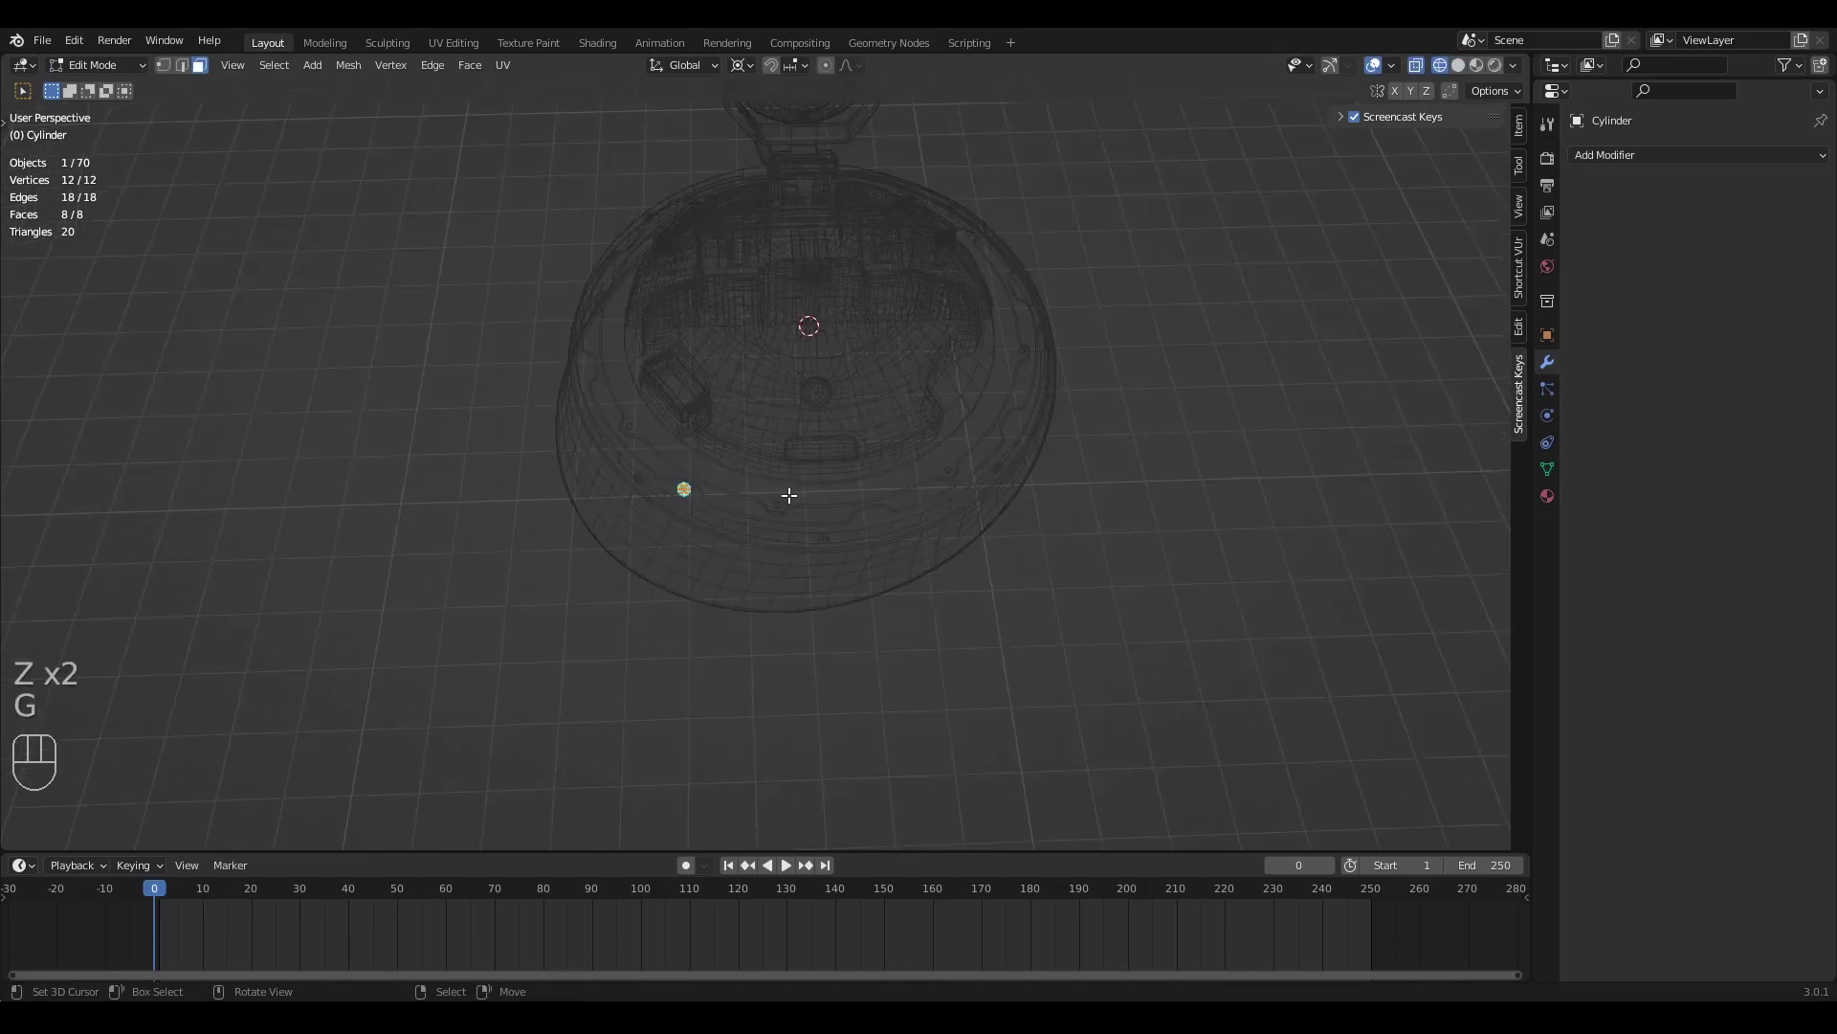
pyautogui.rightClick(755, 427)
pyautogui.press('r')
pyautogui.moveTo(755, 427)
pyautogui.mouseDown(button='middle')
pyautogui.moveTo(780, 457)
pyautogui.moveTo(804, 418)
pyautogui.moveTo(670, 457)
pyautogui.mouseUp(button='middle')
pyautogui.write('z')
pyautogui.write('180')
pyautogui.press('Return')
pyautogui.press('z')
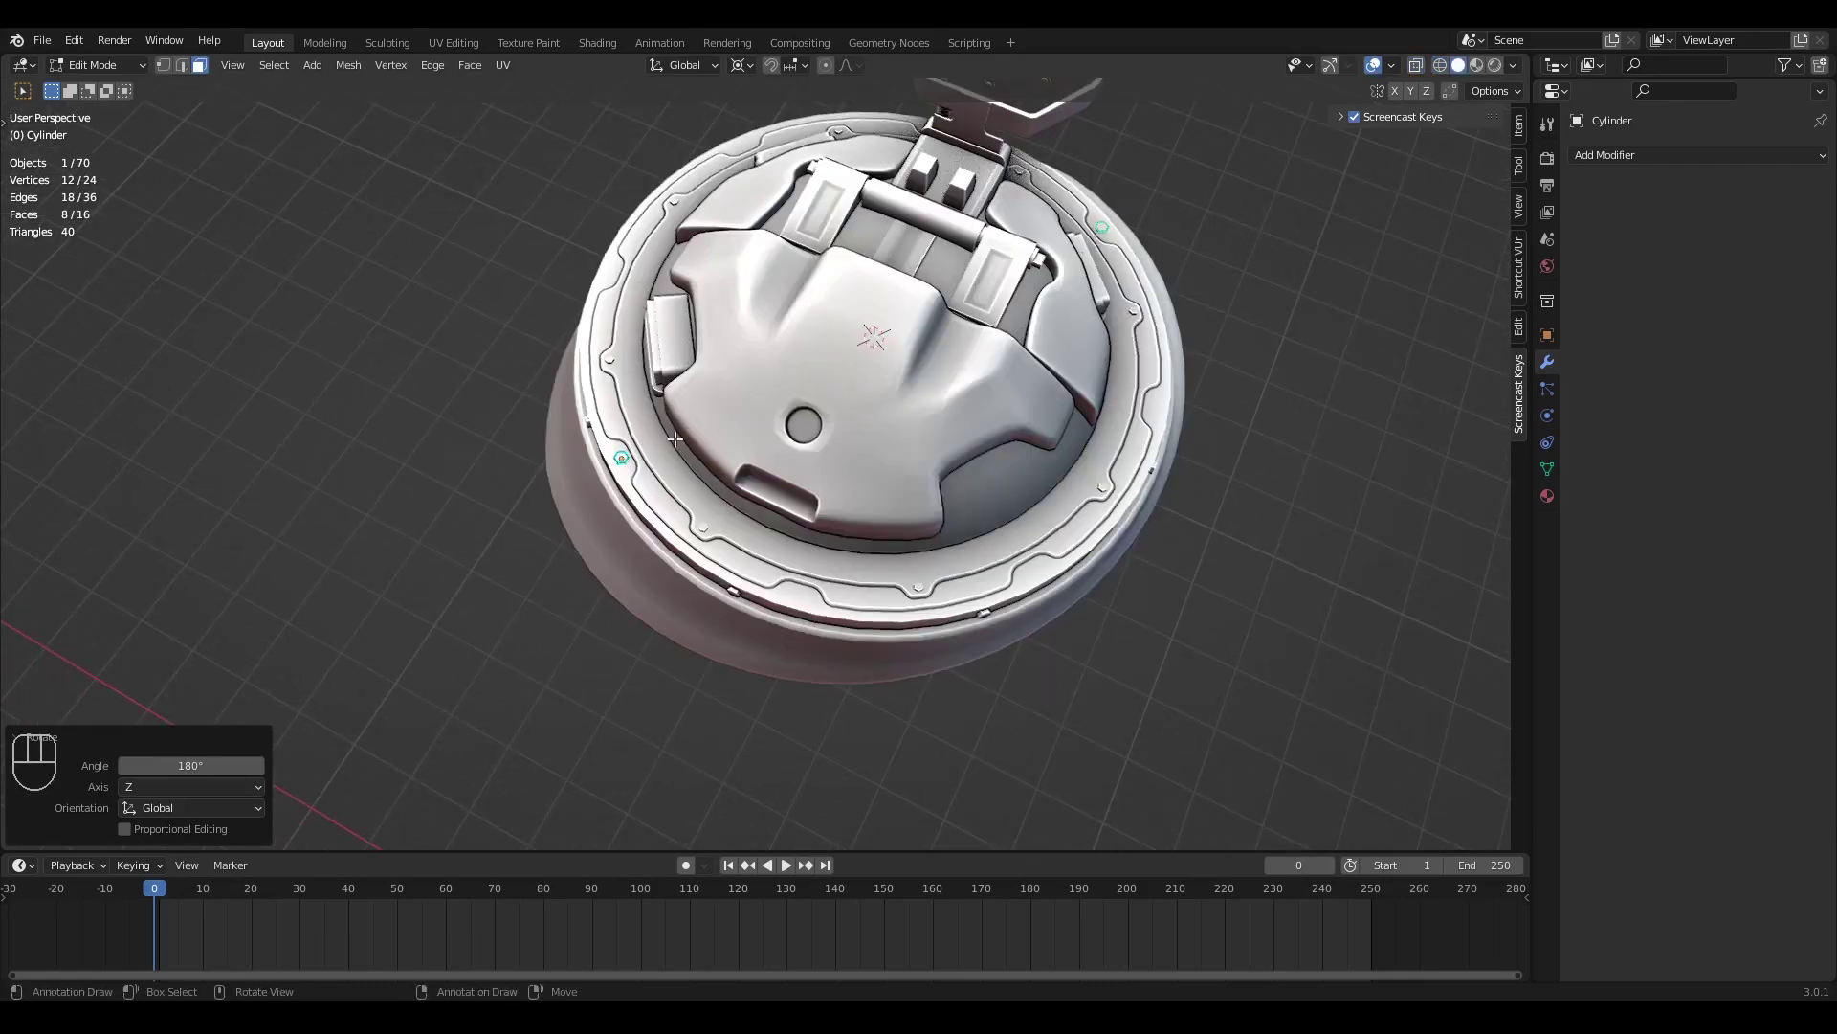
pyautogui.moveTo(917, 343); pyautogui.dragTo(802, 347, button='middle')
# Duplicate both bolts in place and rotate the copies 90° about Z around the 3D cursor
pyautogui.press('z')
pyautogui.press('a')
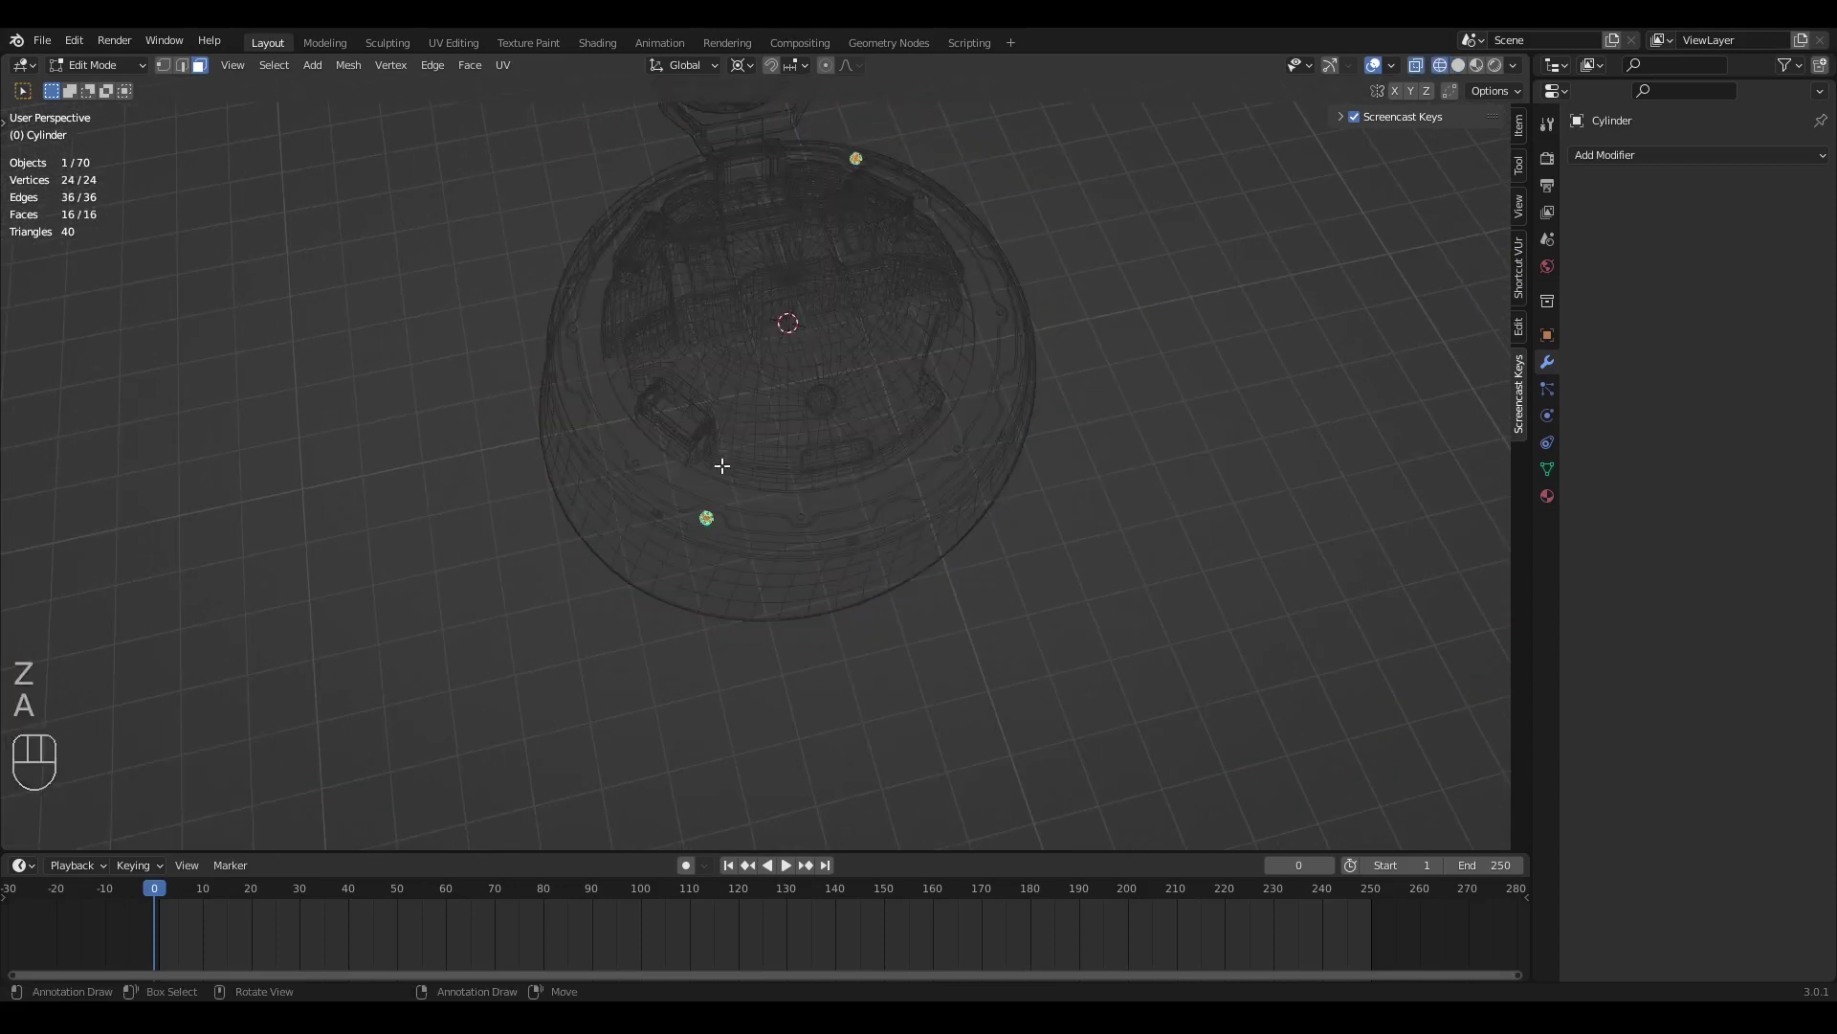
pyautogui.hotkey('shift', 'd')
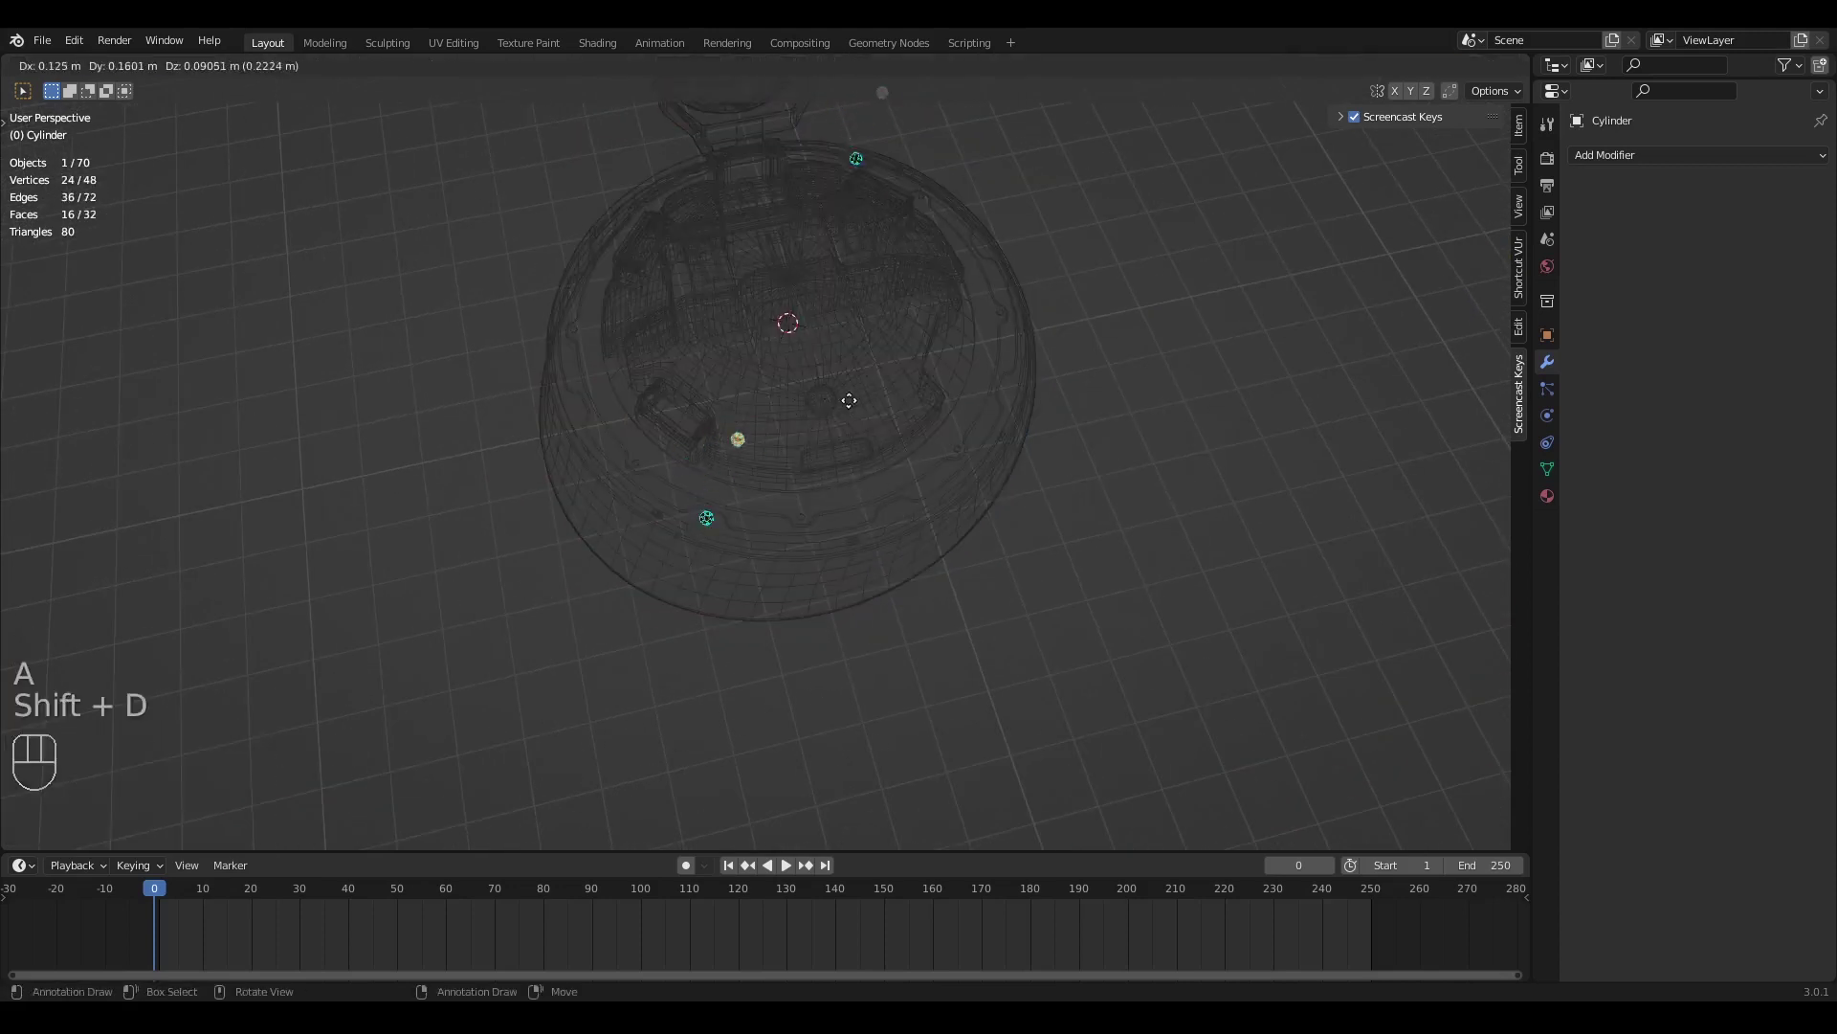
pyautogui.rightClick(812, 435)
pyautogui.press('r')
pyautogui.press('z')
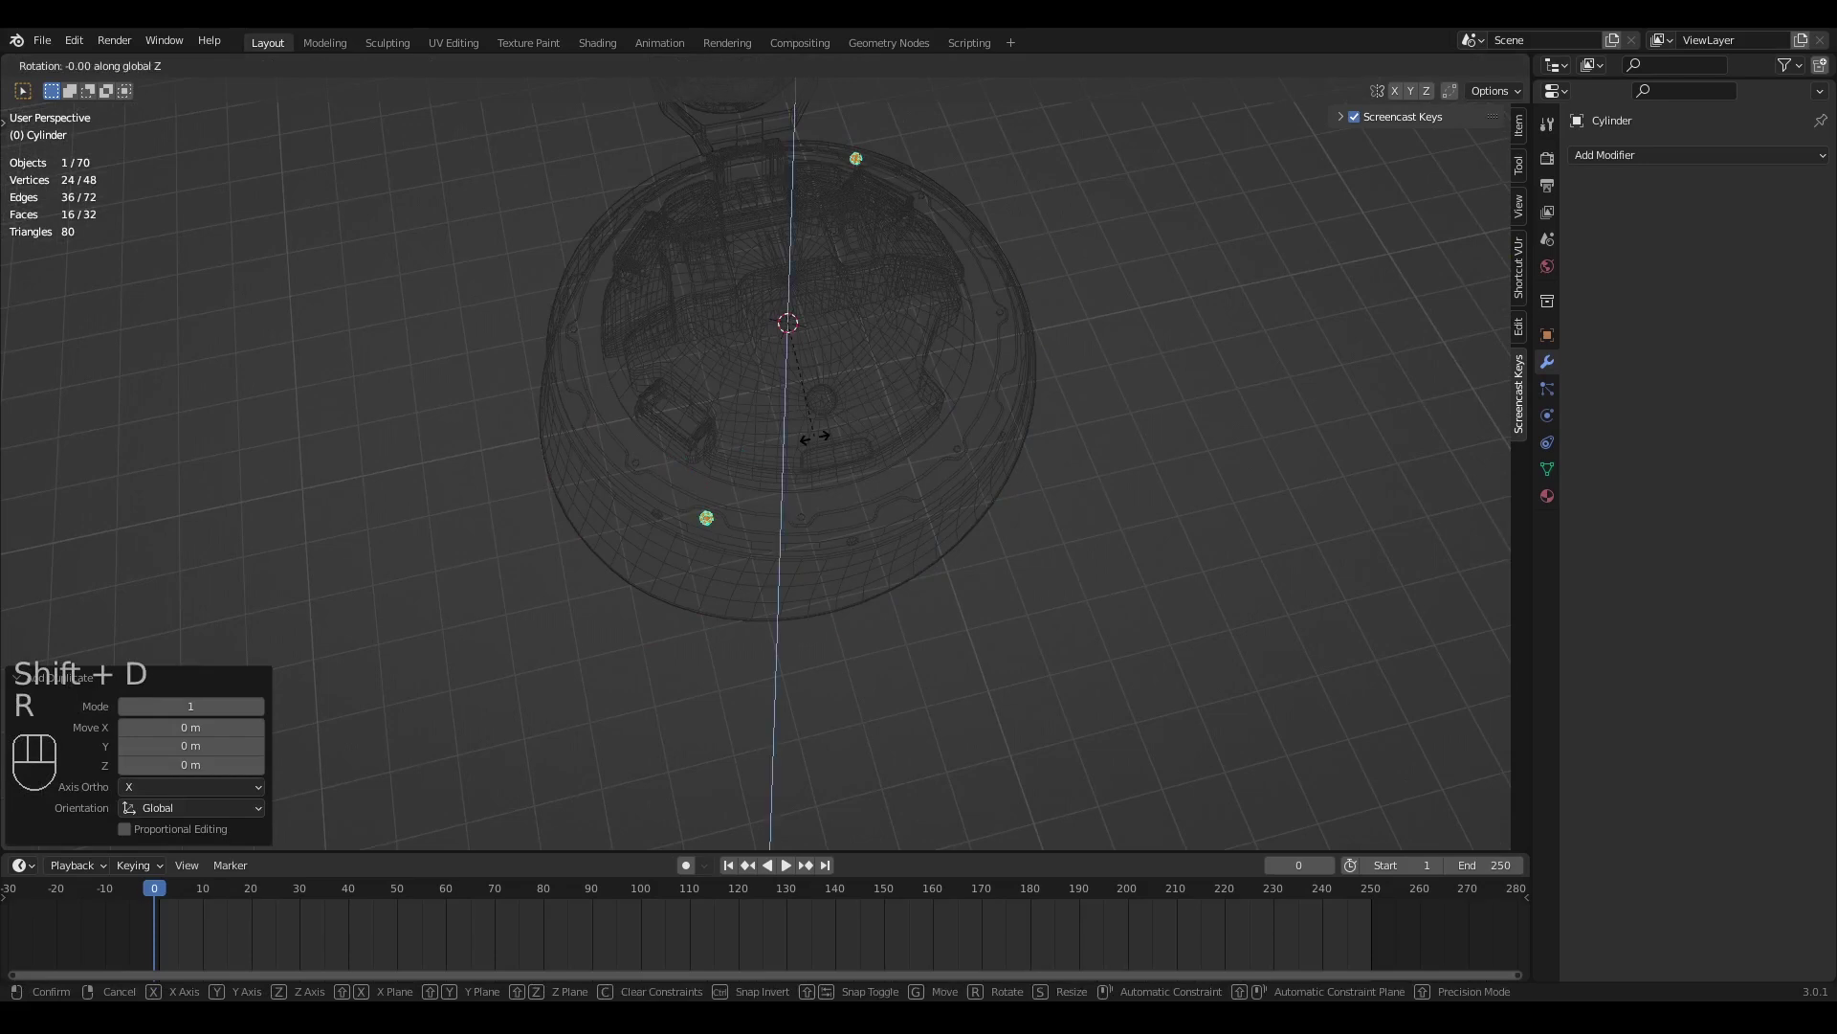
pyautogui.press('Return')
pyautogui.moveTo(947, 371); pyautogui.dragTo(918, 367, button='middle')
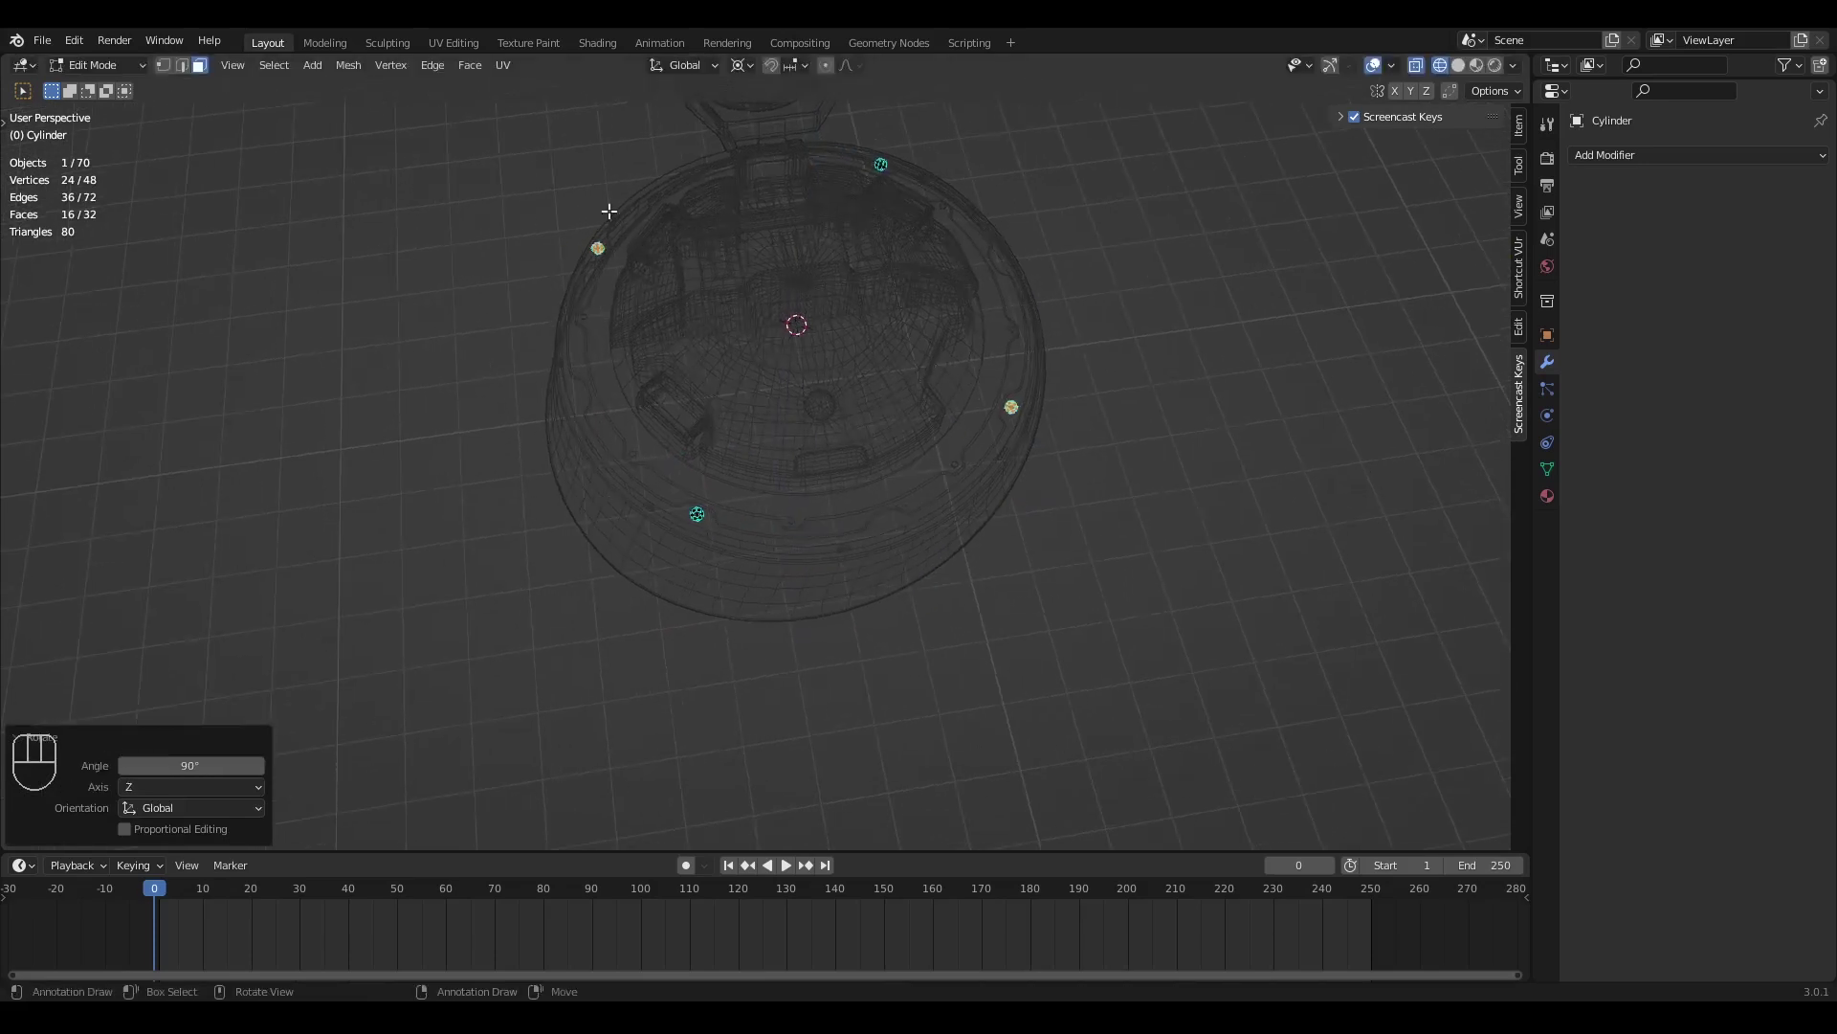
# Duplicate all four bolts in place, rotate the copies about Z into the remaining rim notches, and return to Object Mode
pyautogui.press('a')
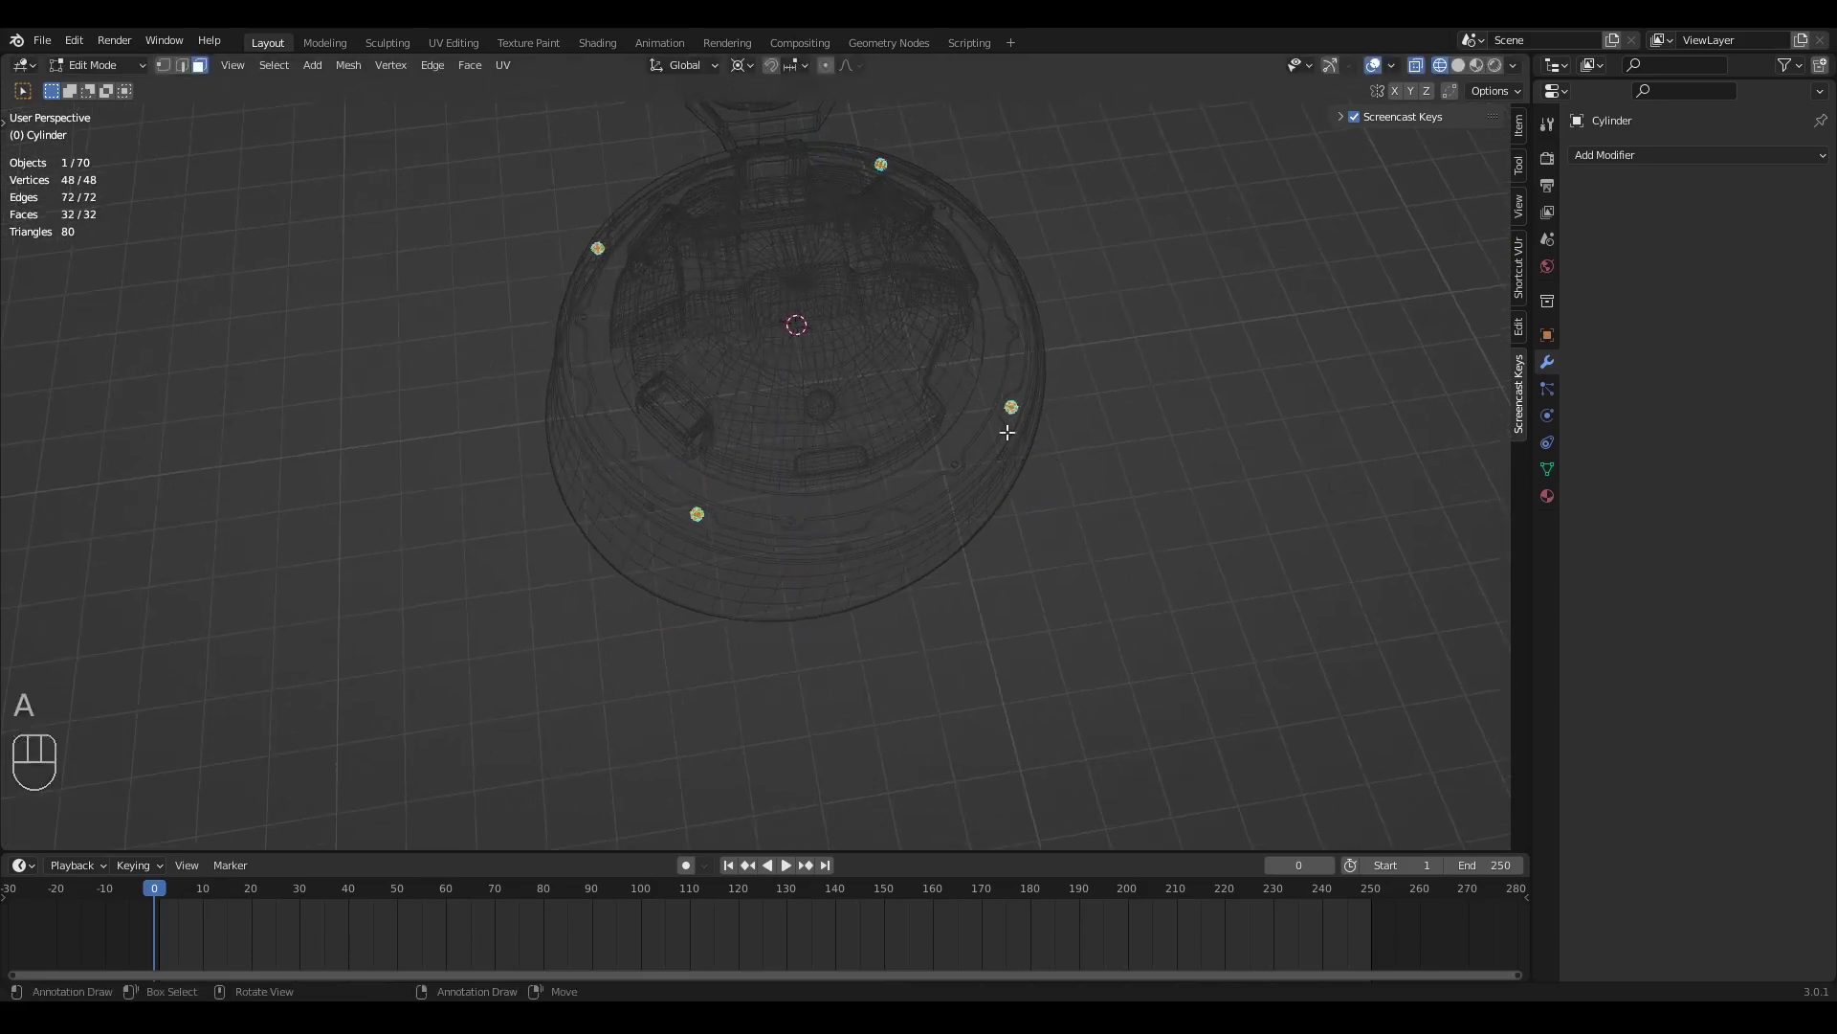
pyautogui.press('a')
pyautogui.press('g')
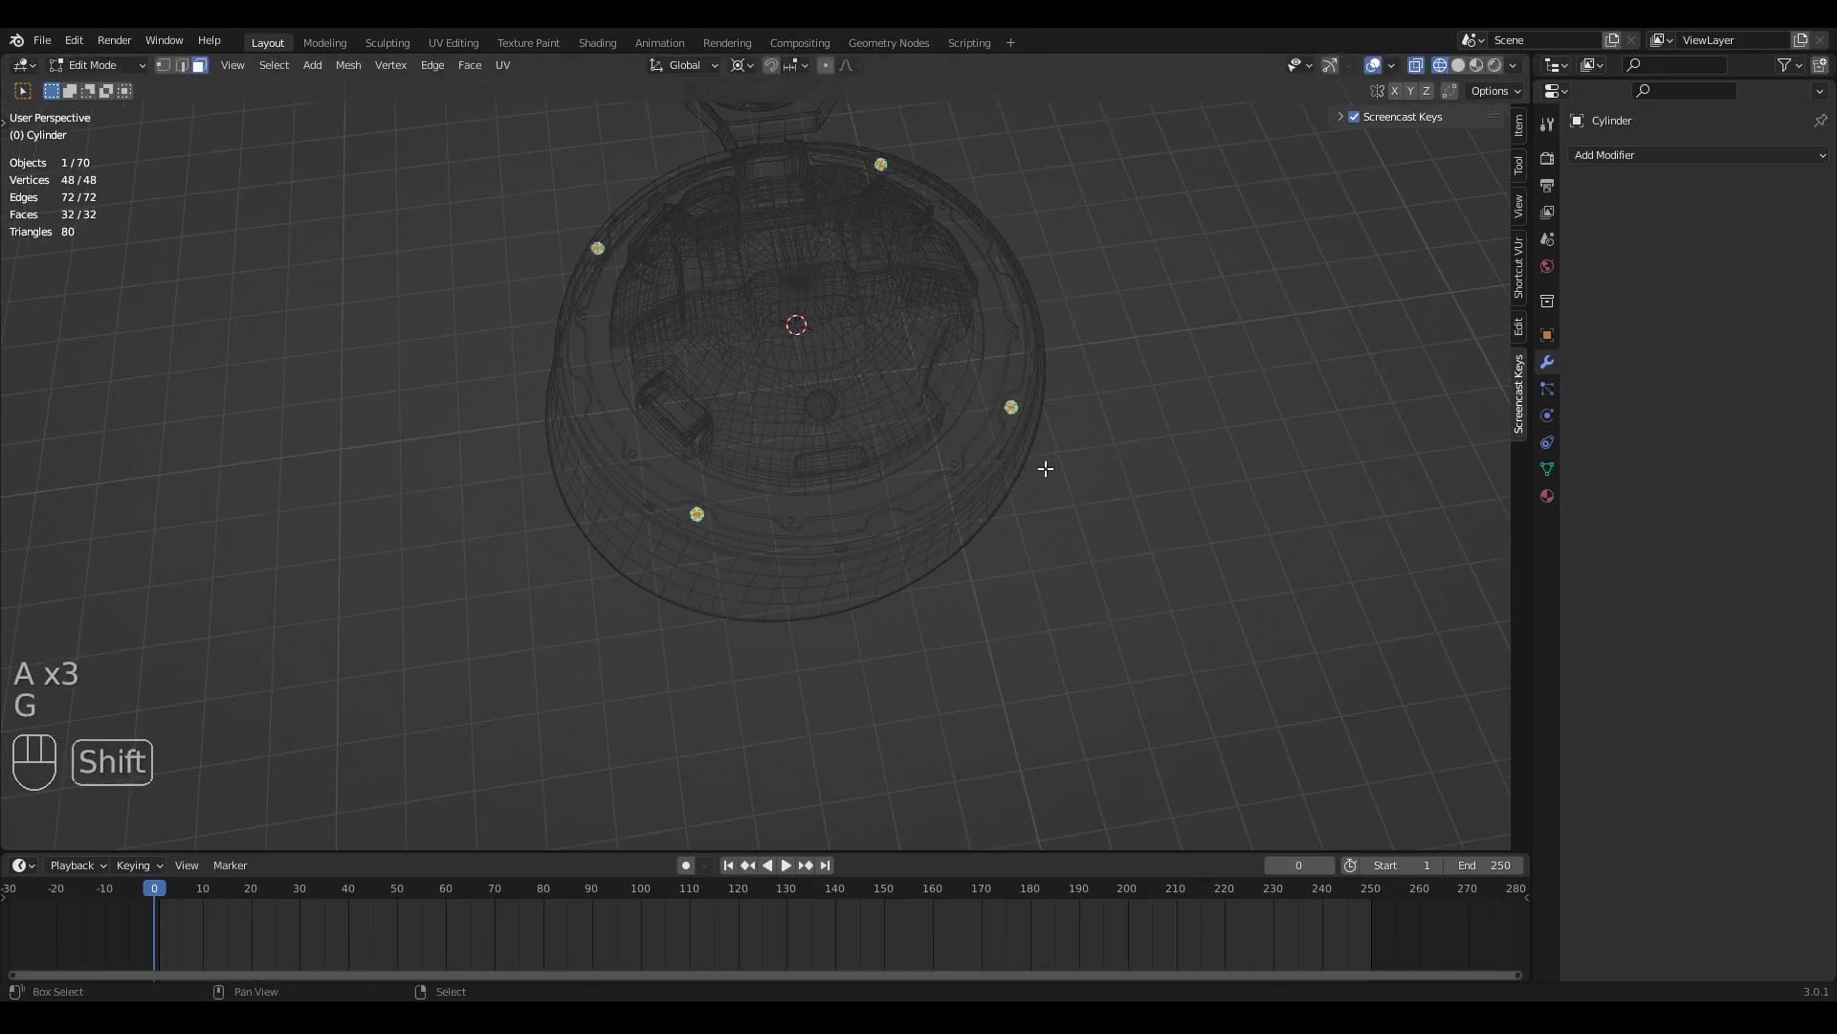
pyautogui.click(1046, 464)
pyautogui.hotkey('shift', 'd')
pyautogui.rightClick(1034, 402)
pyautogui.press('r')
pyautogui.press('z')
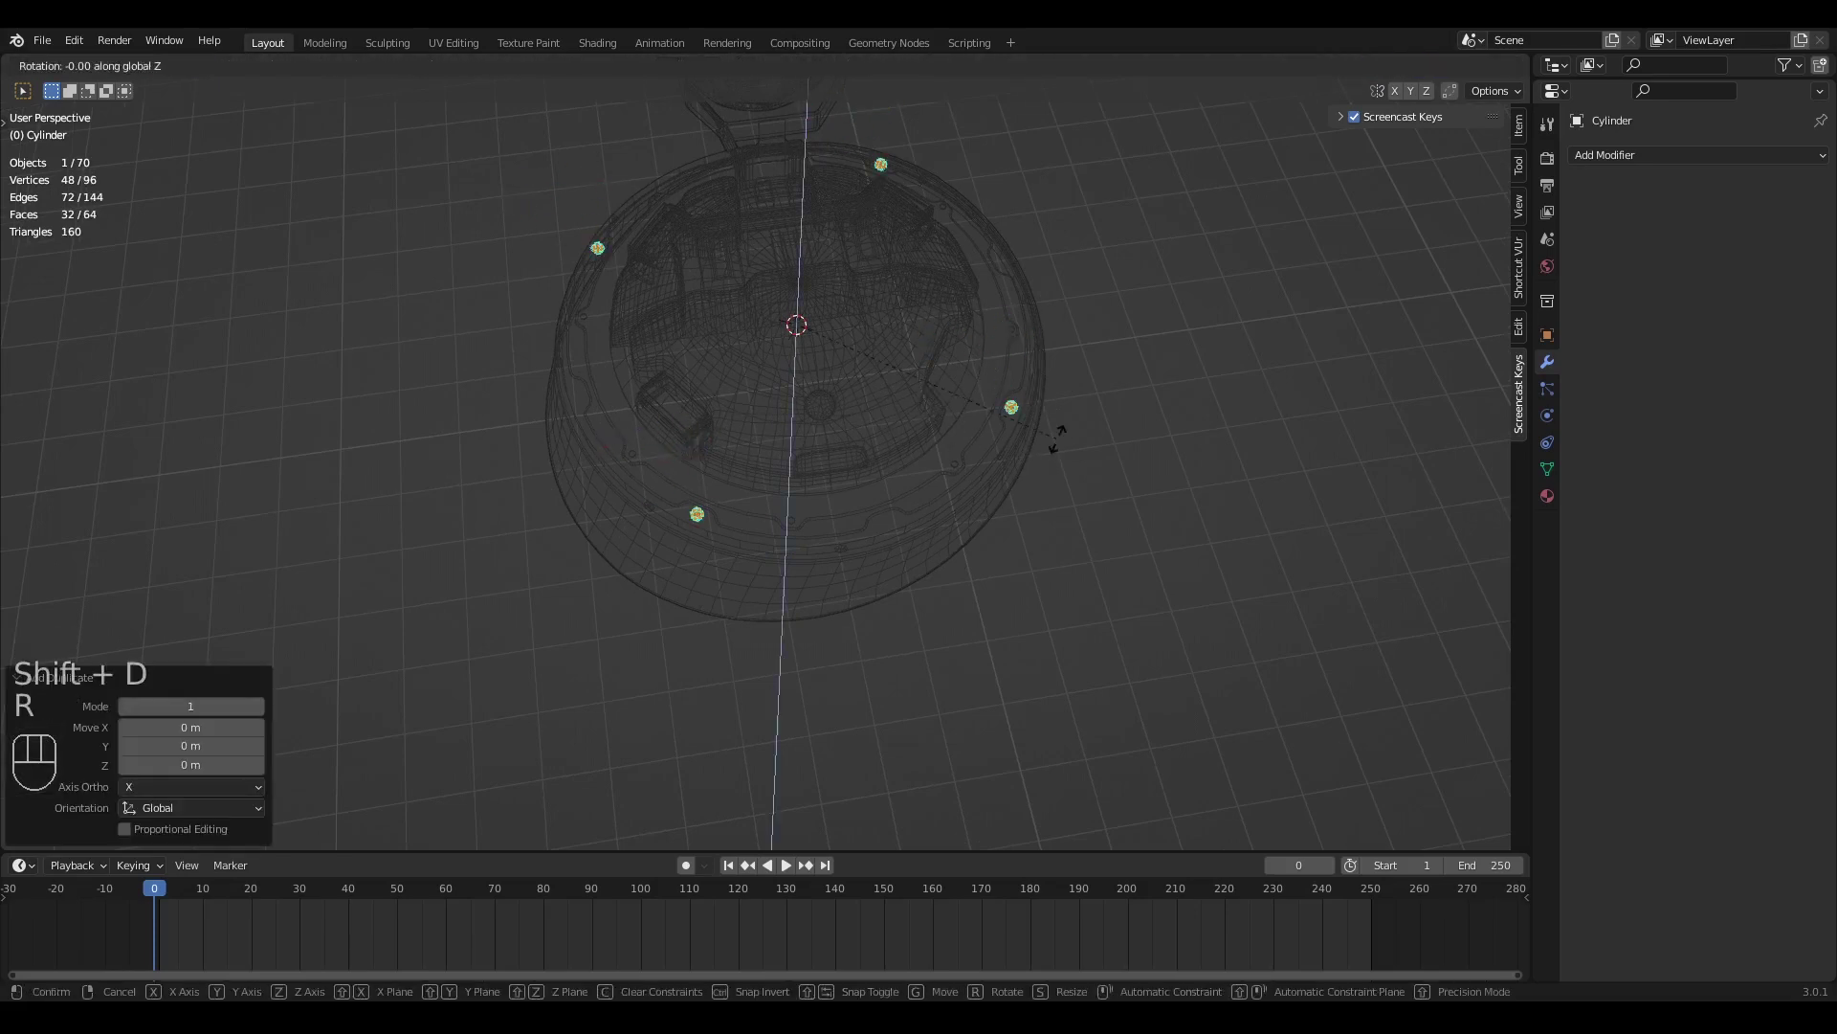
pyautogui.press('Return')
pyautogui.press('z')
pyautogui.press('Tab')
# Join the ring of bolts into the hatch object
pyautogui.moveTo(1091, 445); pyautogui.dragTo(928, 381, button='middle')
pyautogui.moveTo(1082, 541); pyautogui.dragTo(716, 537, button='middle')
pyautogui.moveTo(900, 507); pyautogui.dragTo(612, 478, button='middle')
pyautogui.scroll(3, 751, 473)
pyautogui.moveTo(852, 445); pyautogui.dragTo(951, 481, button='middle')
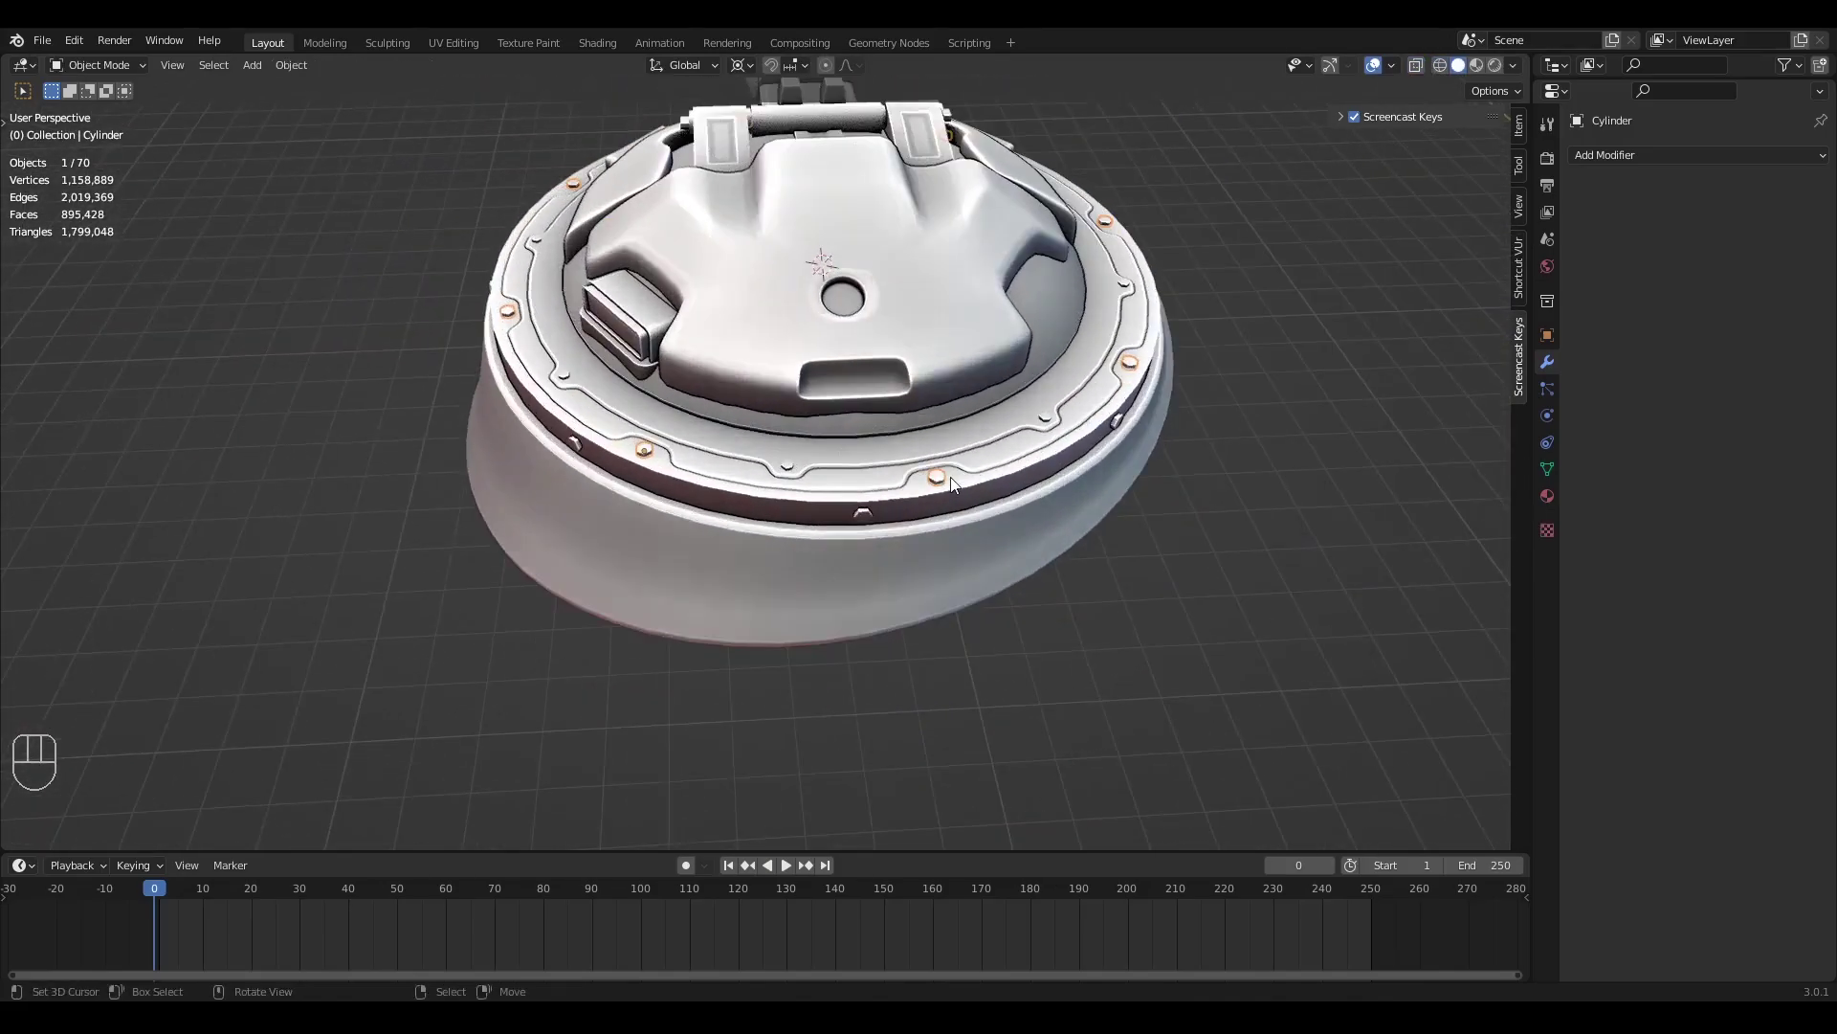
pyautogui.keyDown('shift'); pyautogui.click(862, 476); pyautogui.keyUp('shift')
pyautogui.hotkey('ctrl', 'j')
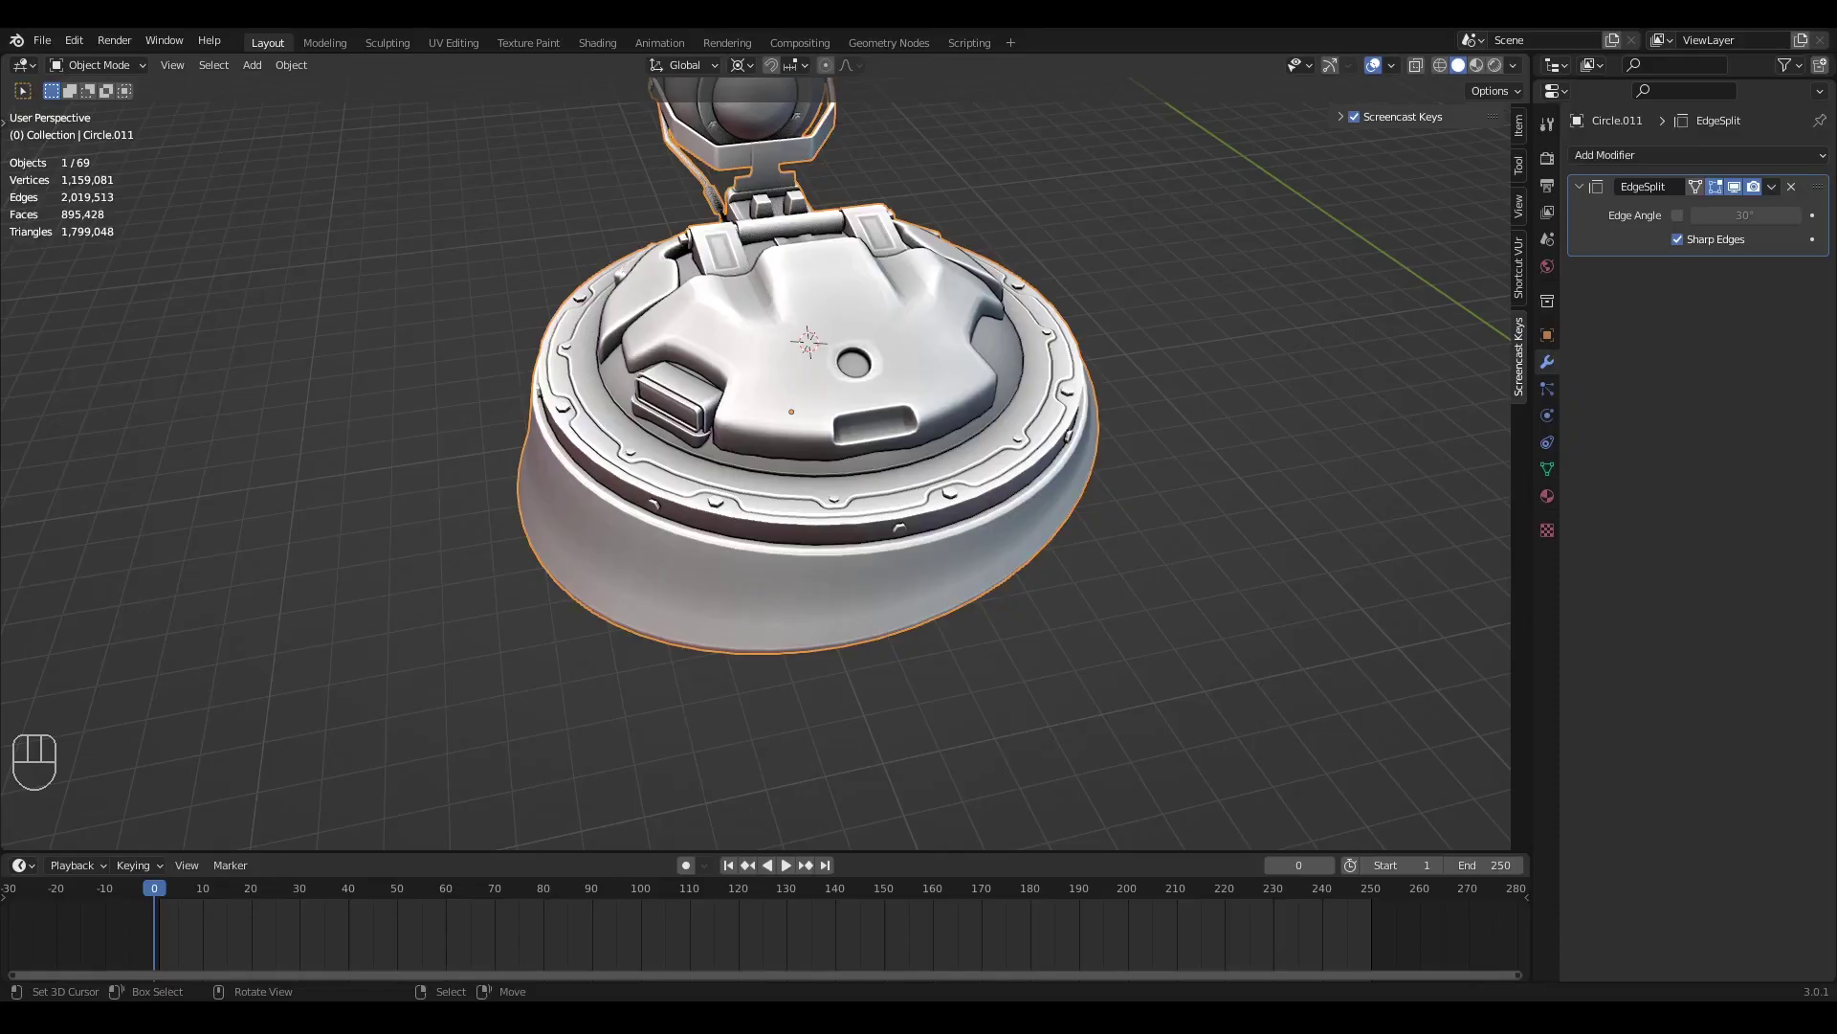
pyautogui.moveTo(1272, 603); pyautogui.dragTo(1283, 605, button='middle')
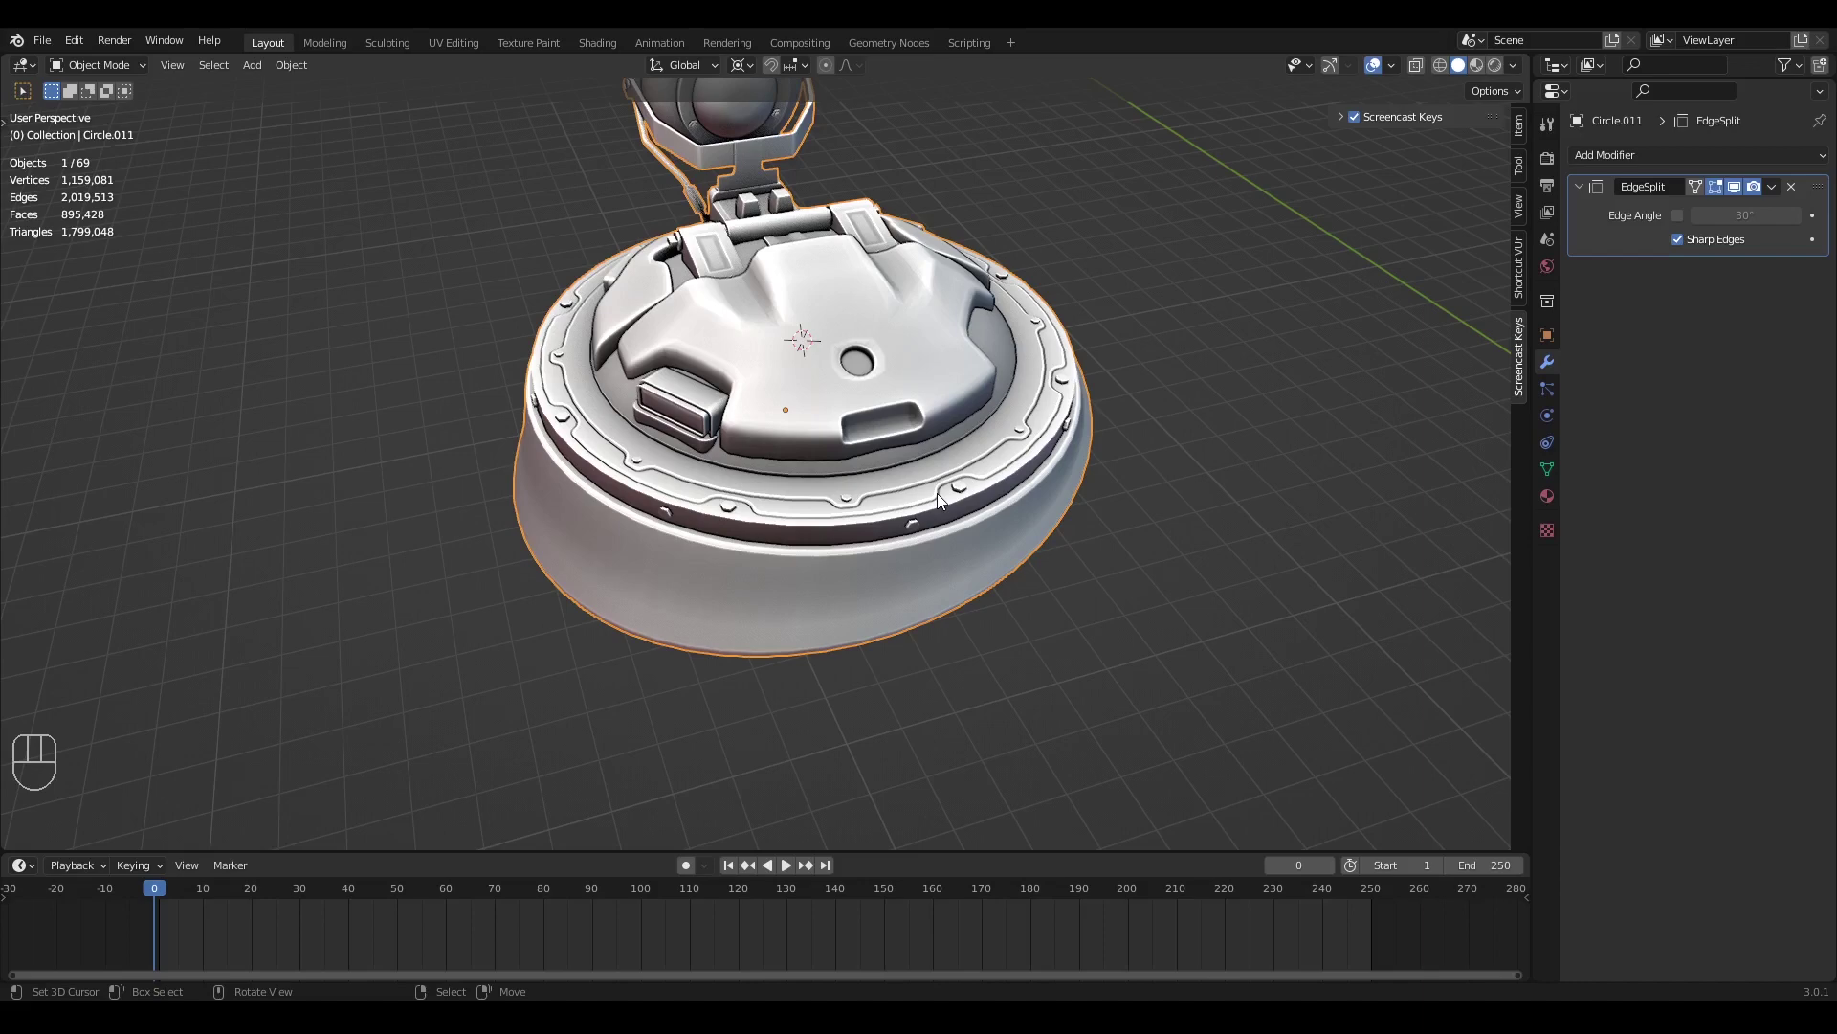
pyautogui.scroll(-2, 938, 492)
pyautogui.moveTo(938, 492); pyautogui.dragTo(900, 490, button='middle')
pyautogui.moveTo(831, 431); pyautogui.dragTo(883, 446, button='middle')
# Add a Mirror modifier to the small box on the hatch and mirror it along X only
pyautogui.click(1629, 155)
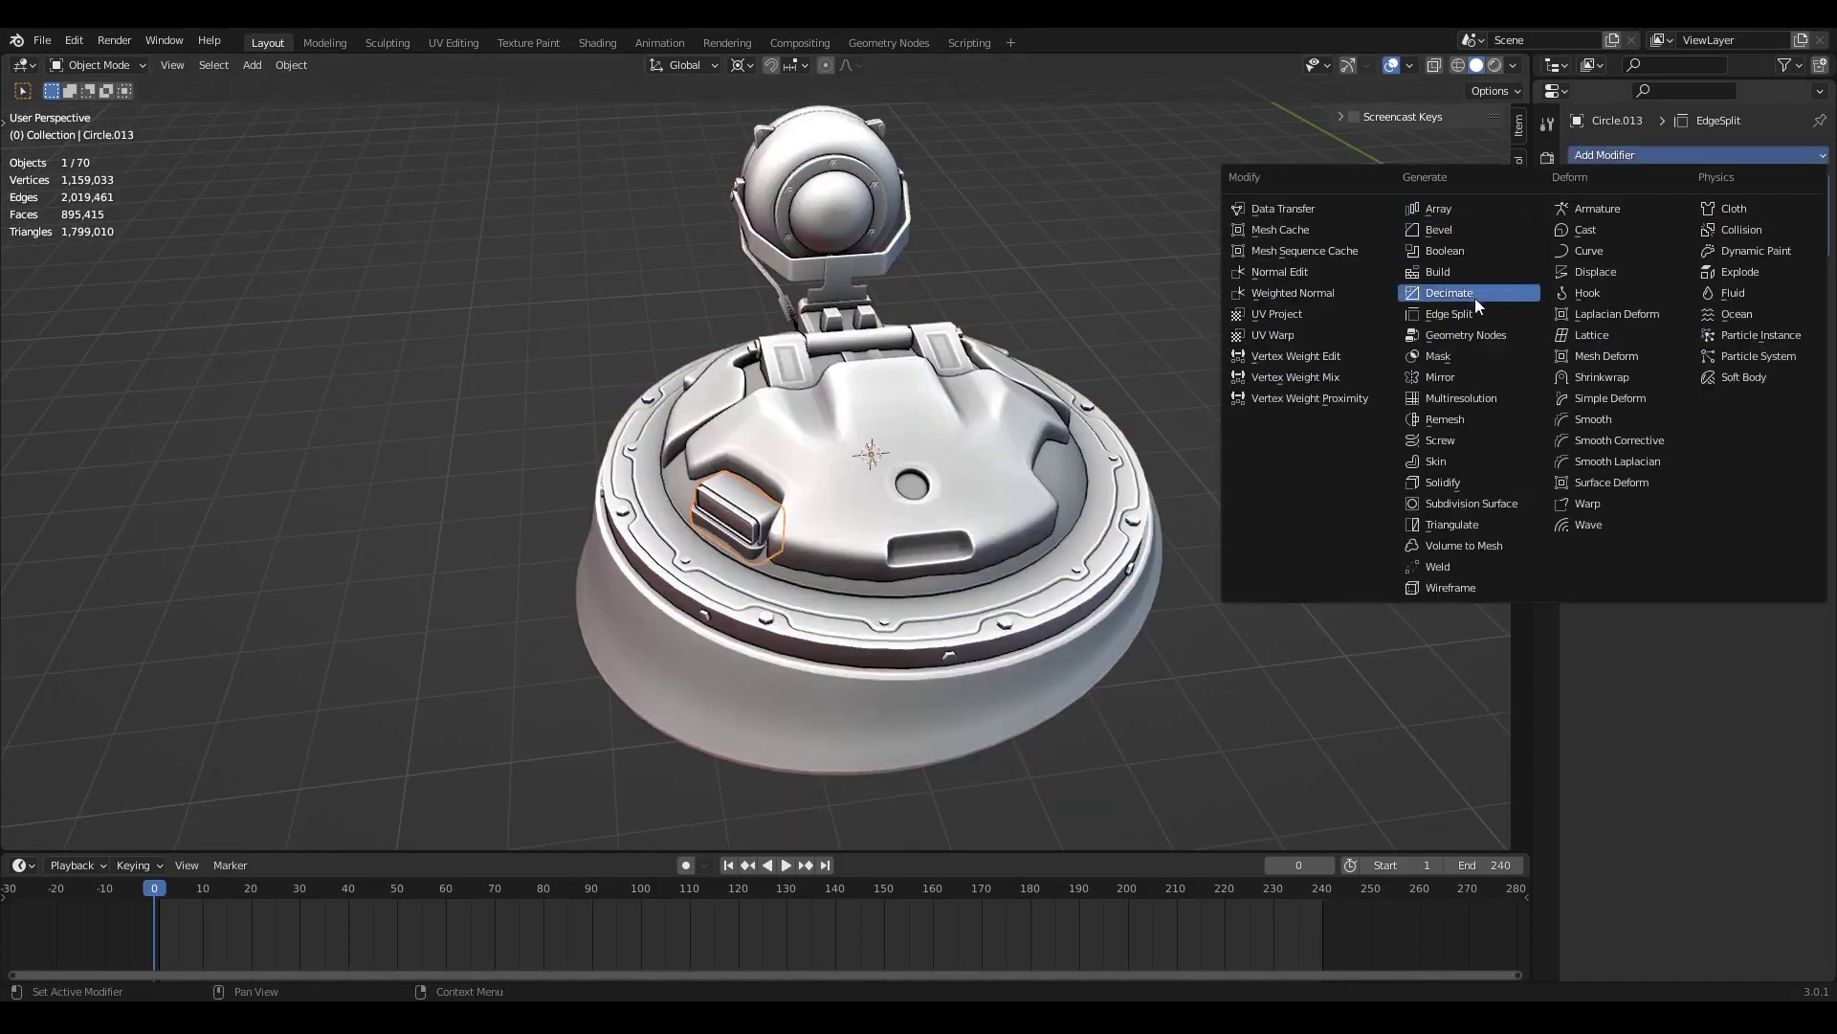
pyautogui.click(1440, 377)
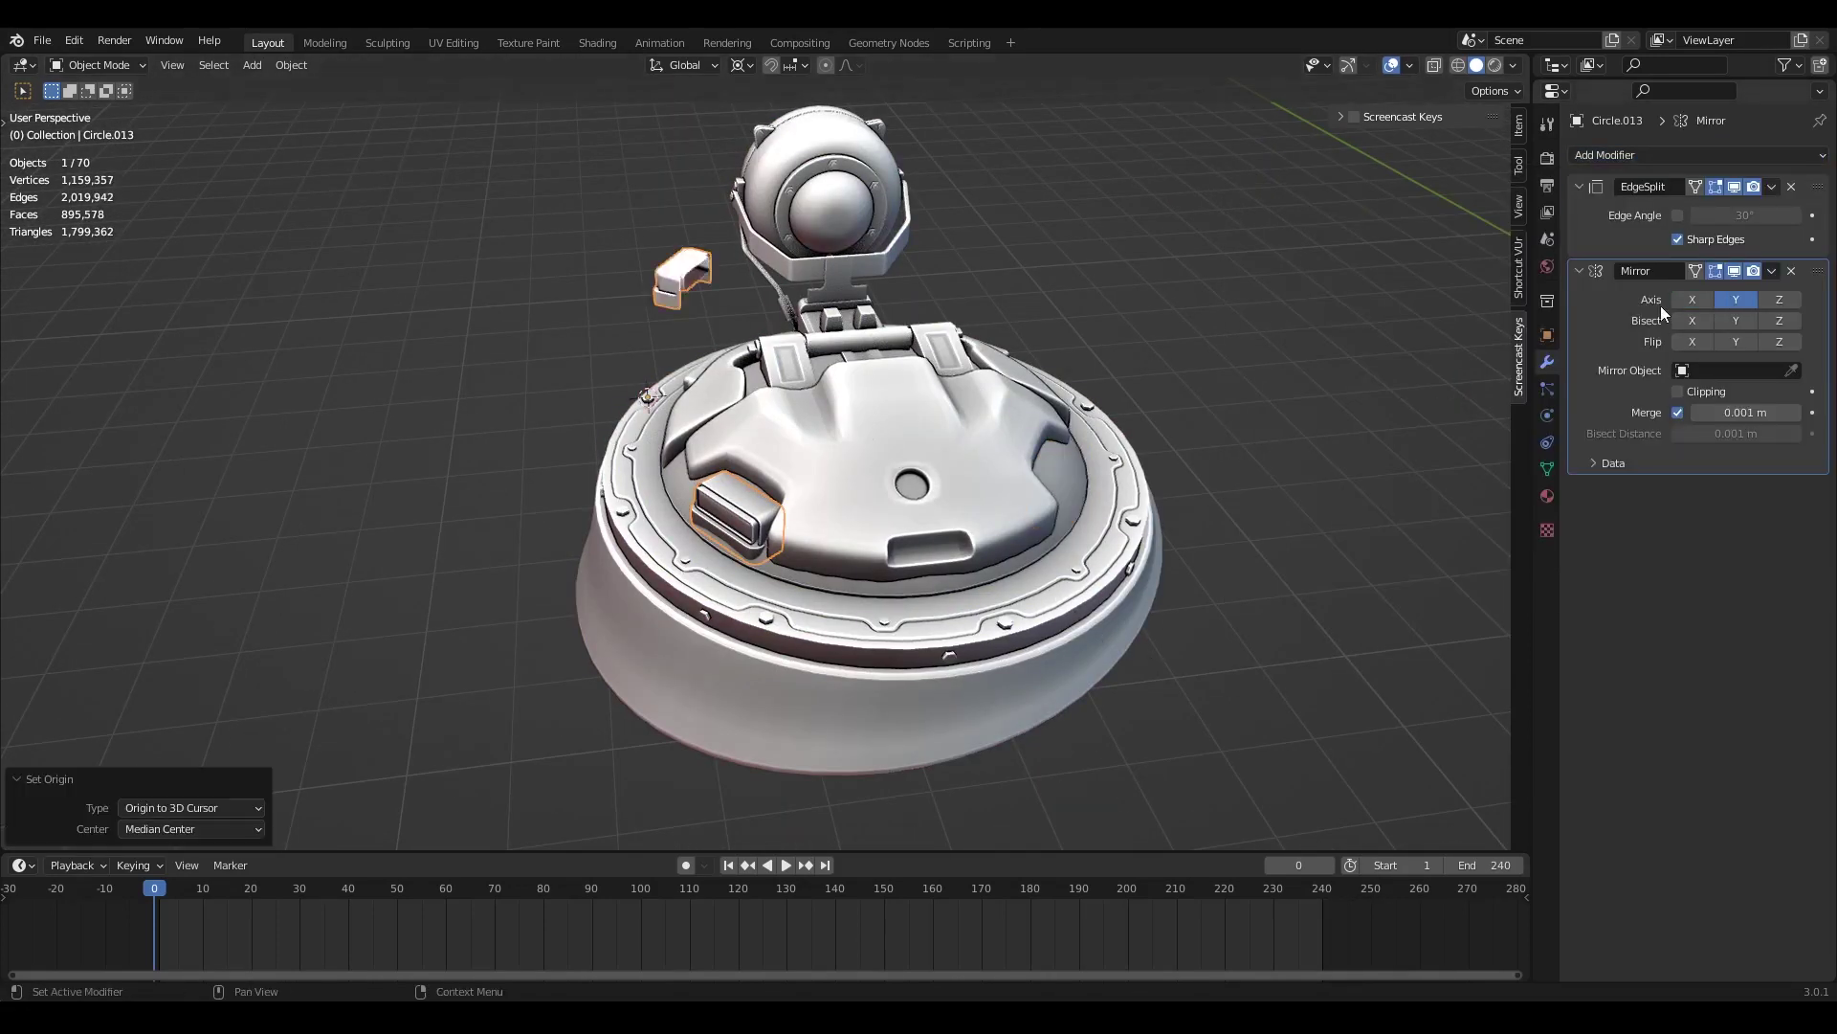
pyautogui.click(1719, 299)
pyautogui.click(1694, 299)
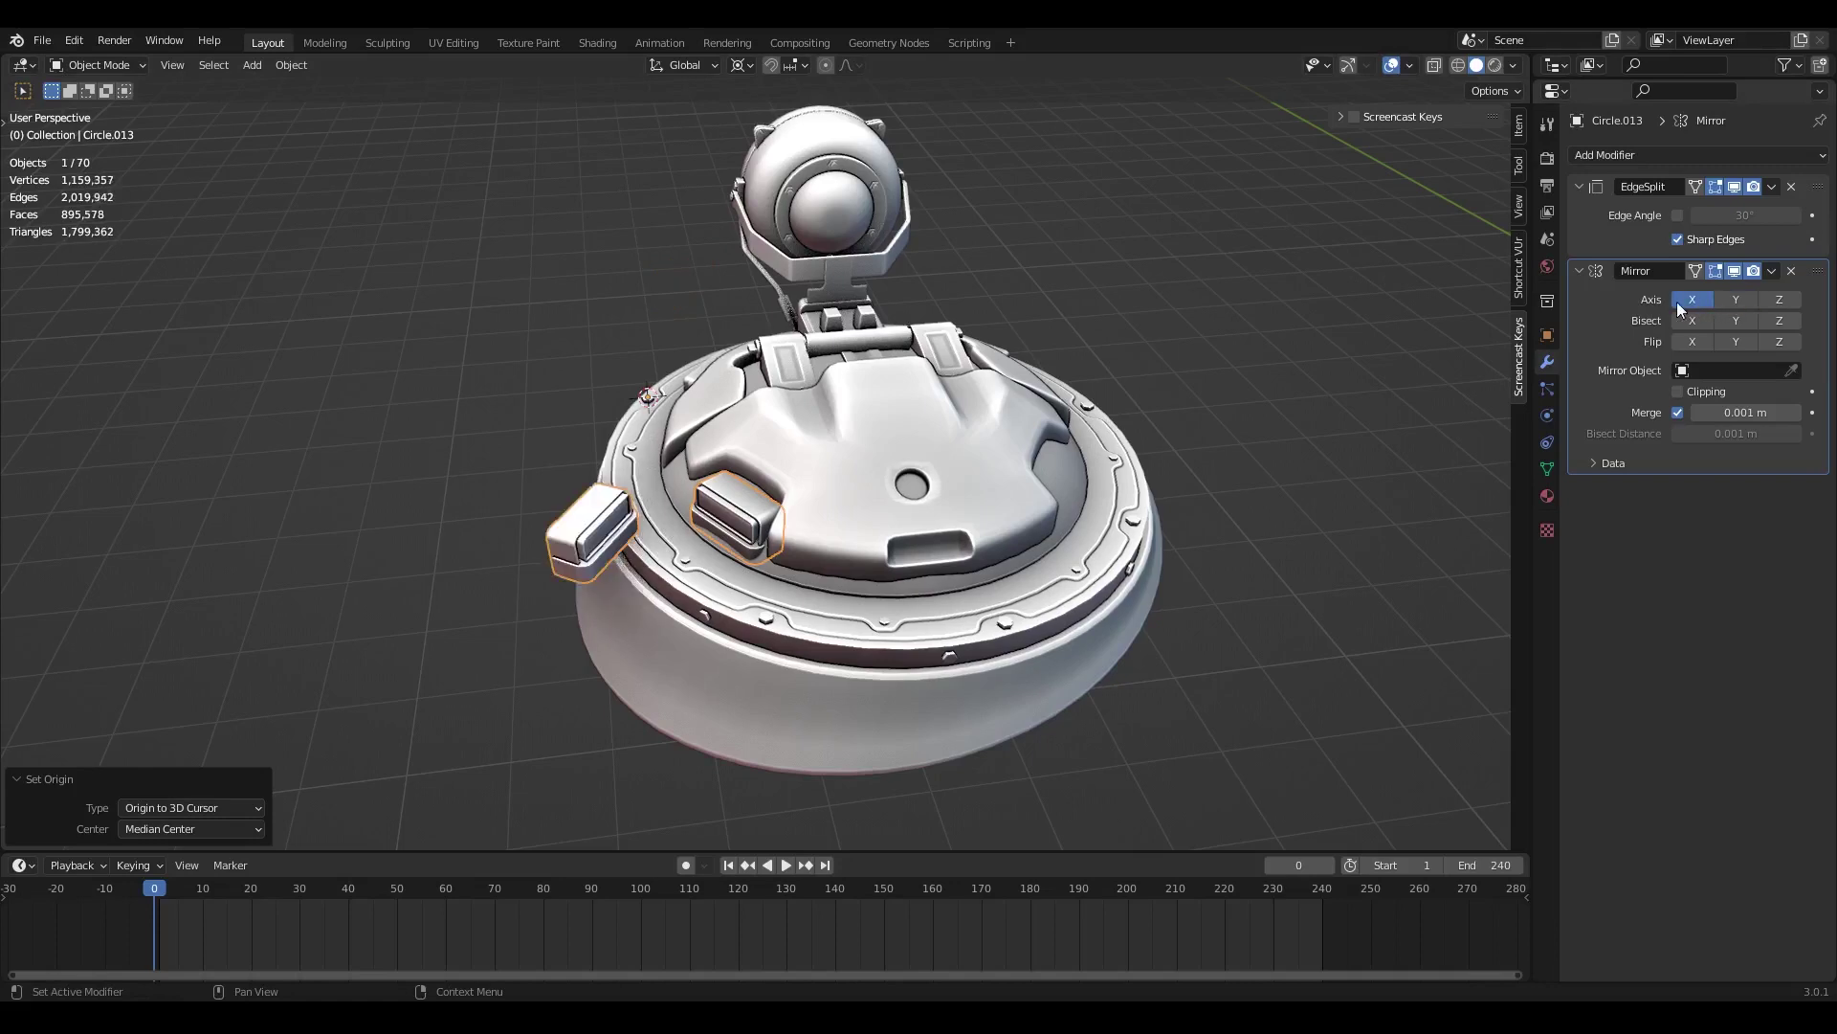
# Snap the 3D cursor to the hatch's centre and set the small box's origin to the 3D cursor
pyautogui.click(813, 603)
pyautogui.press('Tab')
pyautogui.click(804, 600)
pyautogui.hotkey('shift', 's')
pyautogui.click(846, 705)
pyautogui.press('Tab')
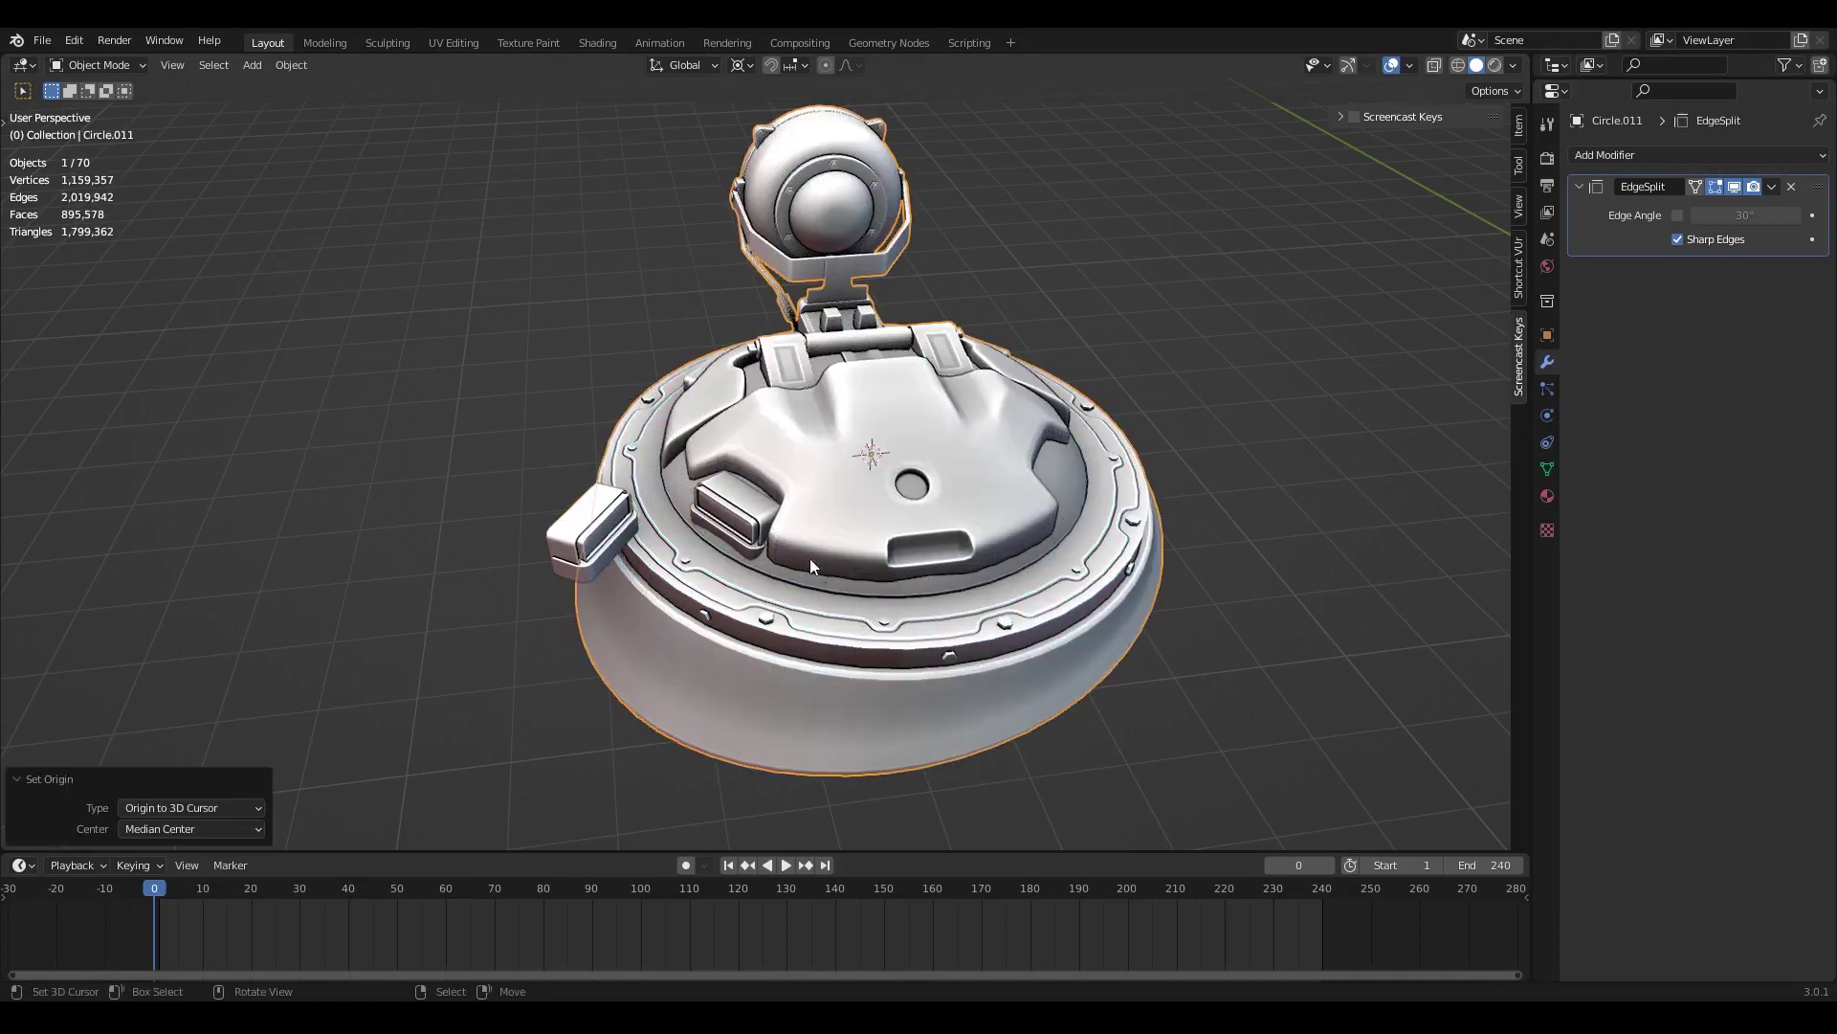
pyautogui.click(742, 522)
pyautogui.hotkey('ctrl', 'alt', 'shift', 'c')
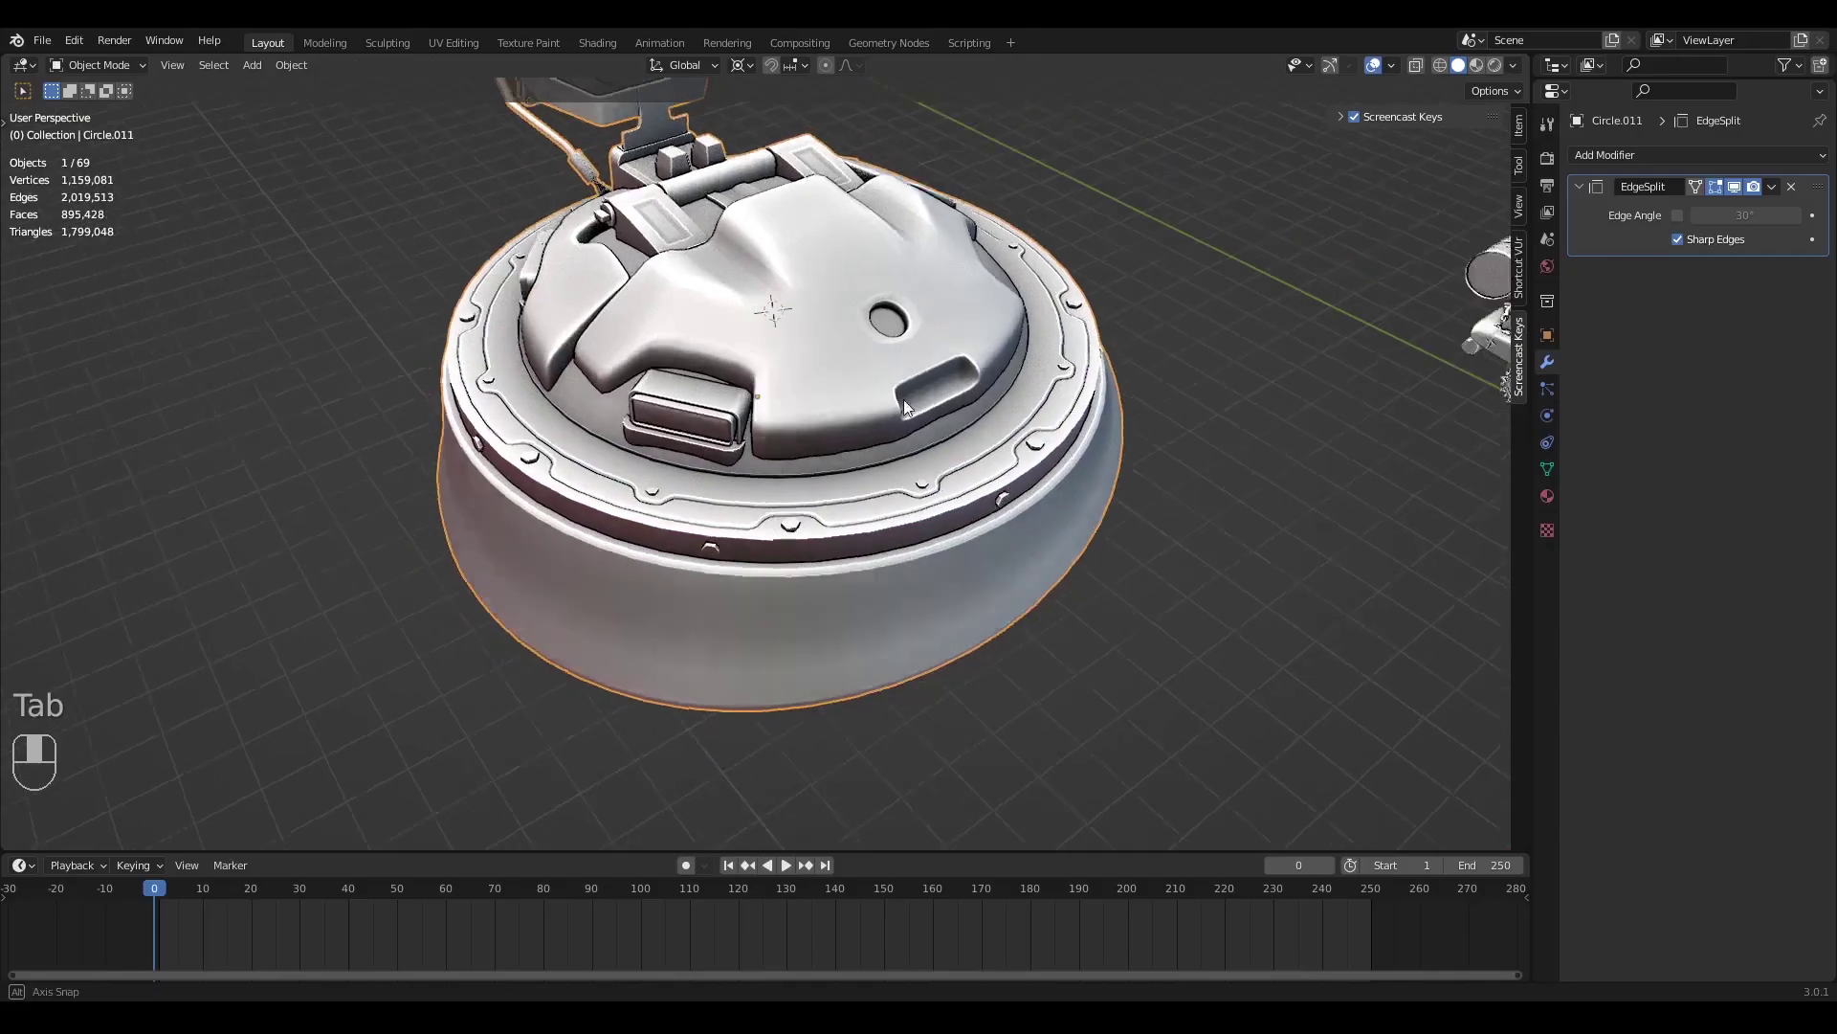
pyautogui.moveTo(904, 400); pyautogui.dragTo(737, 406, button='middle')
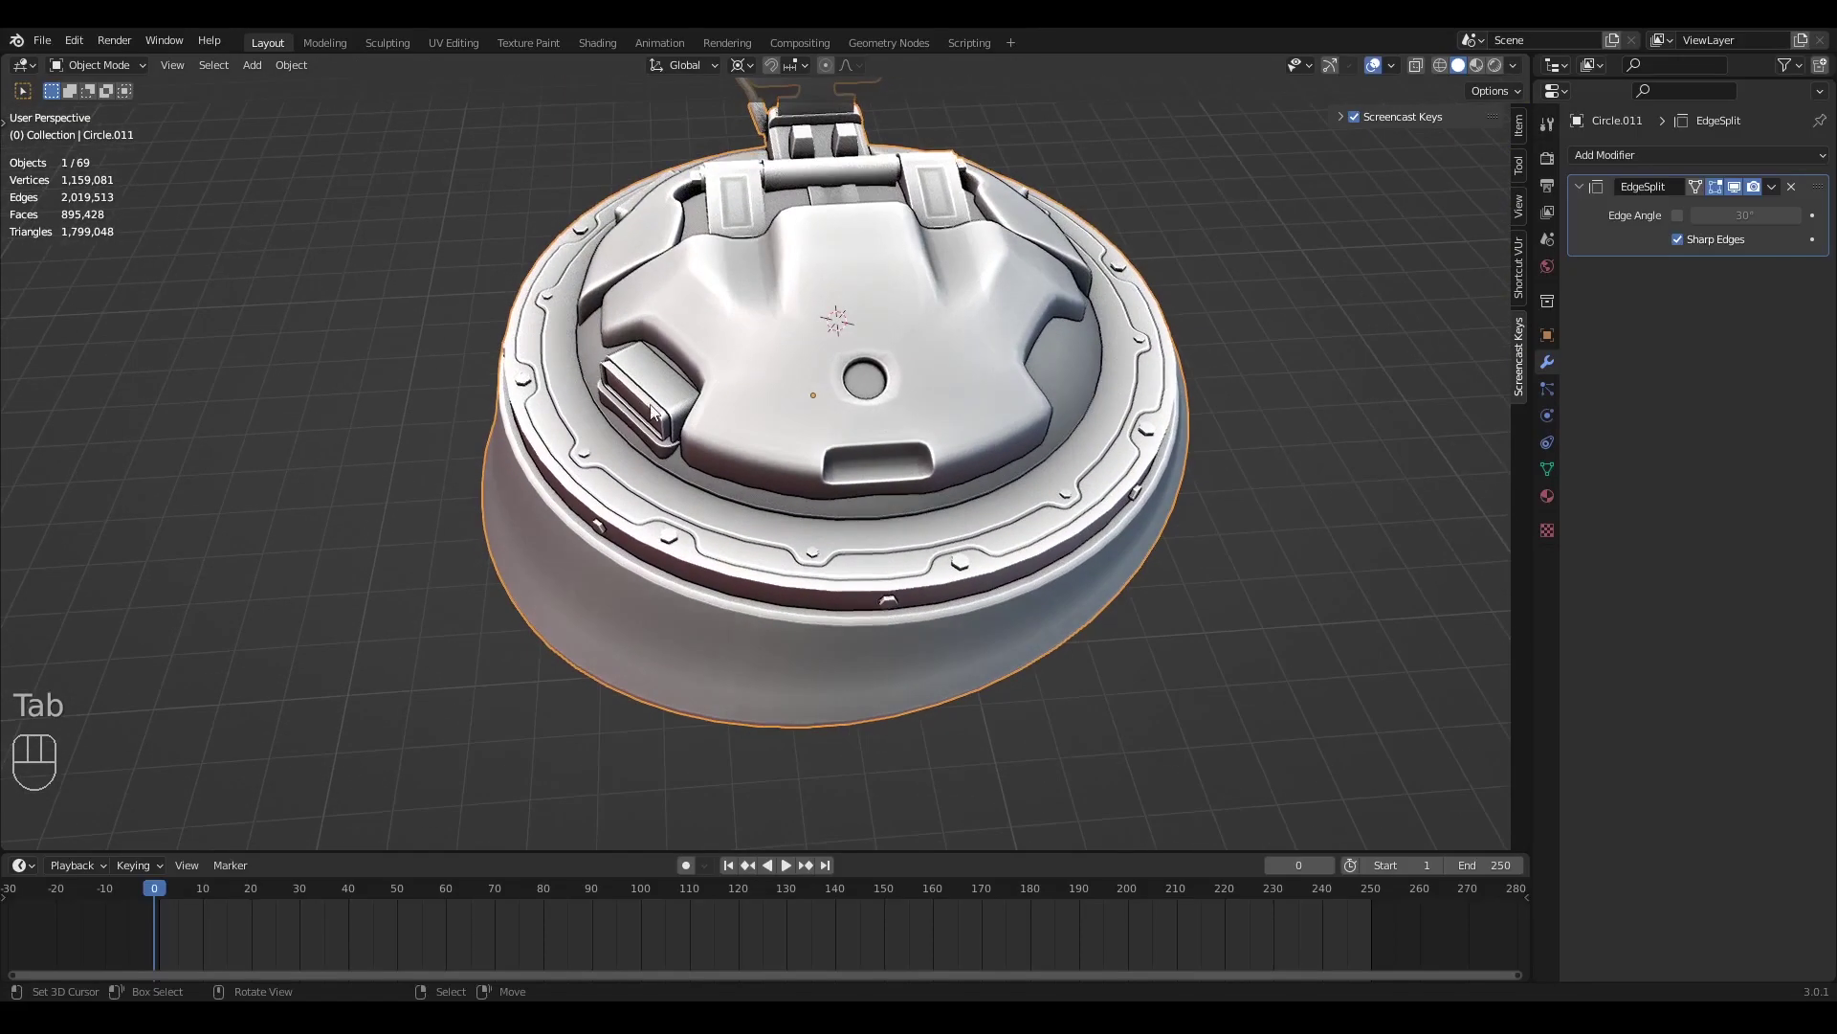
pyautogui.scroll(5, 728, 404)
pyautogui.press('Tab')
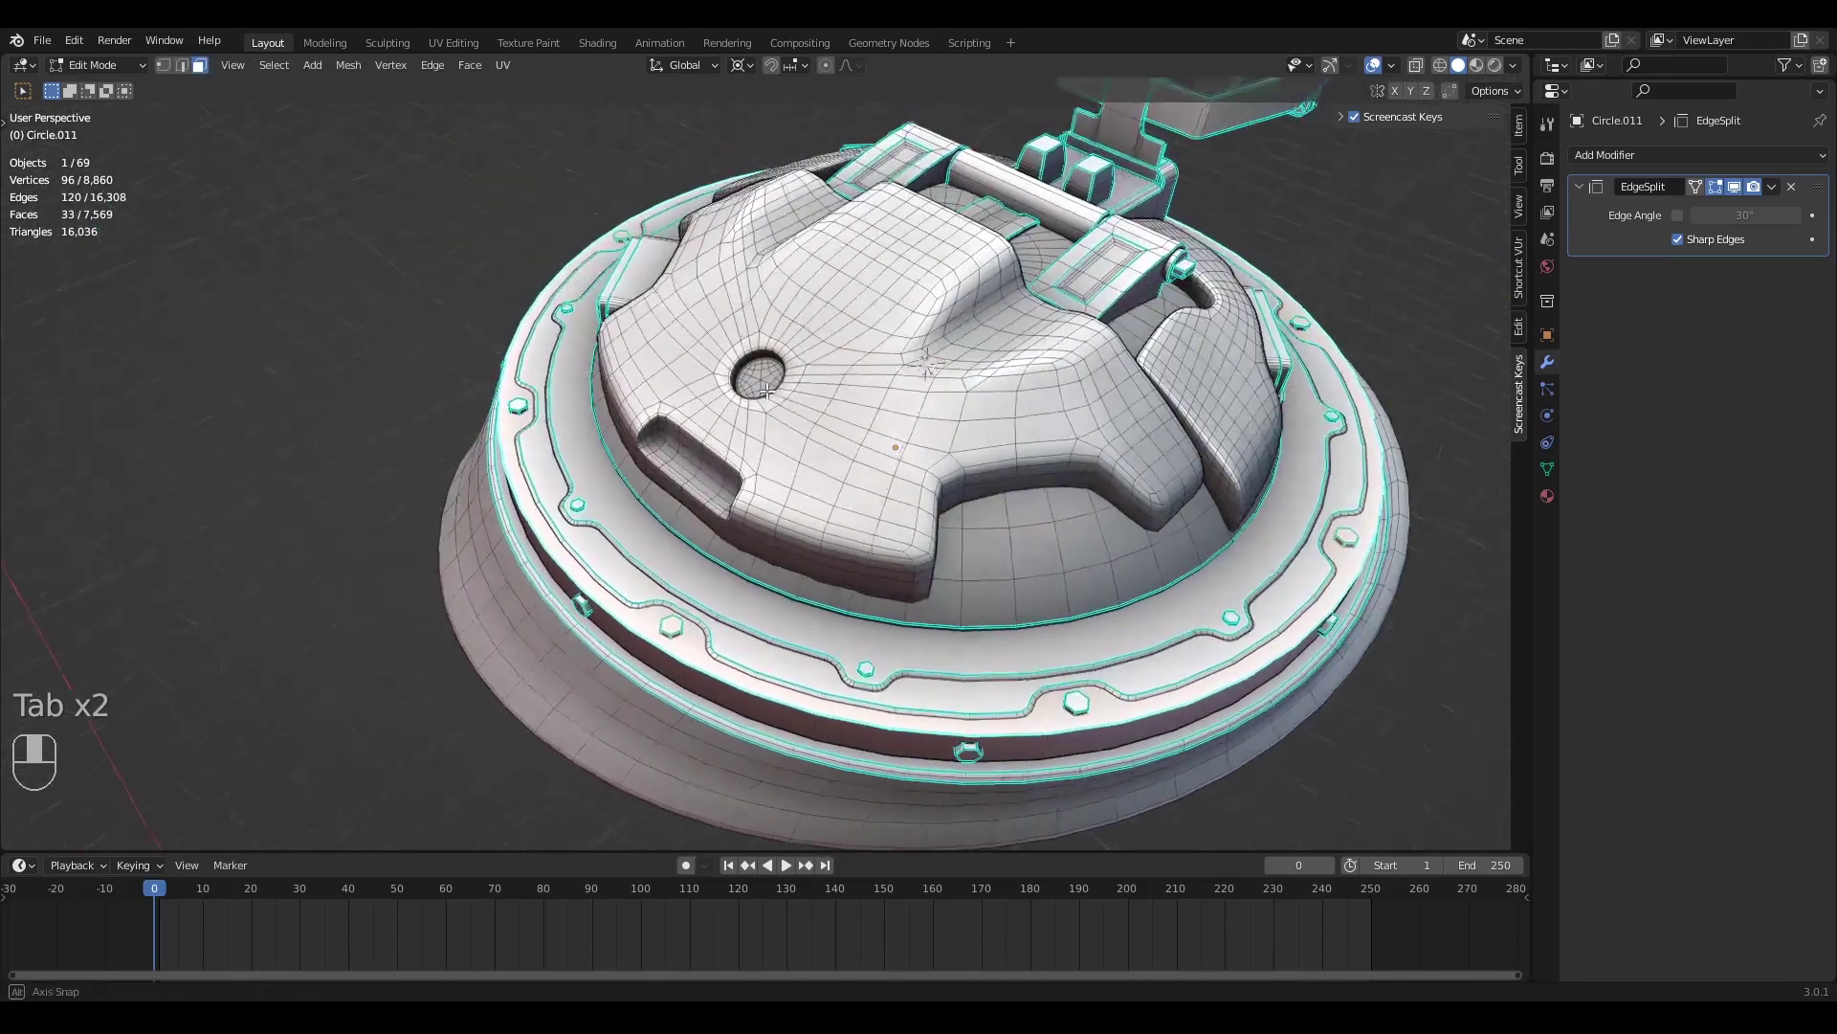
pyautogui.press('Tab')
pyautogui.moveTo(1095, 565); pyautogui.dragTo(1016, 519, button='middle')
pyautogui.scroll(-2, 1016, 519)
# Snap the 3D cursor to the joined hatch's circular face in Edit Mode and use the 3D Cursor as pivot point
pyautogui.press('Tab')
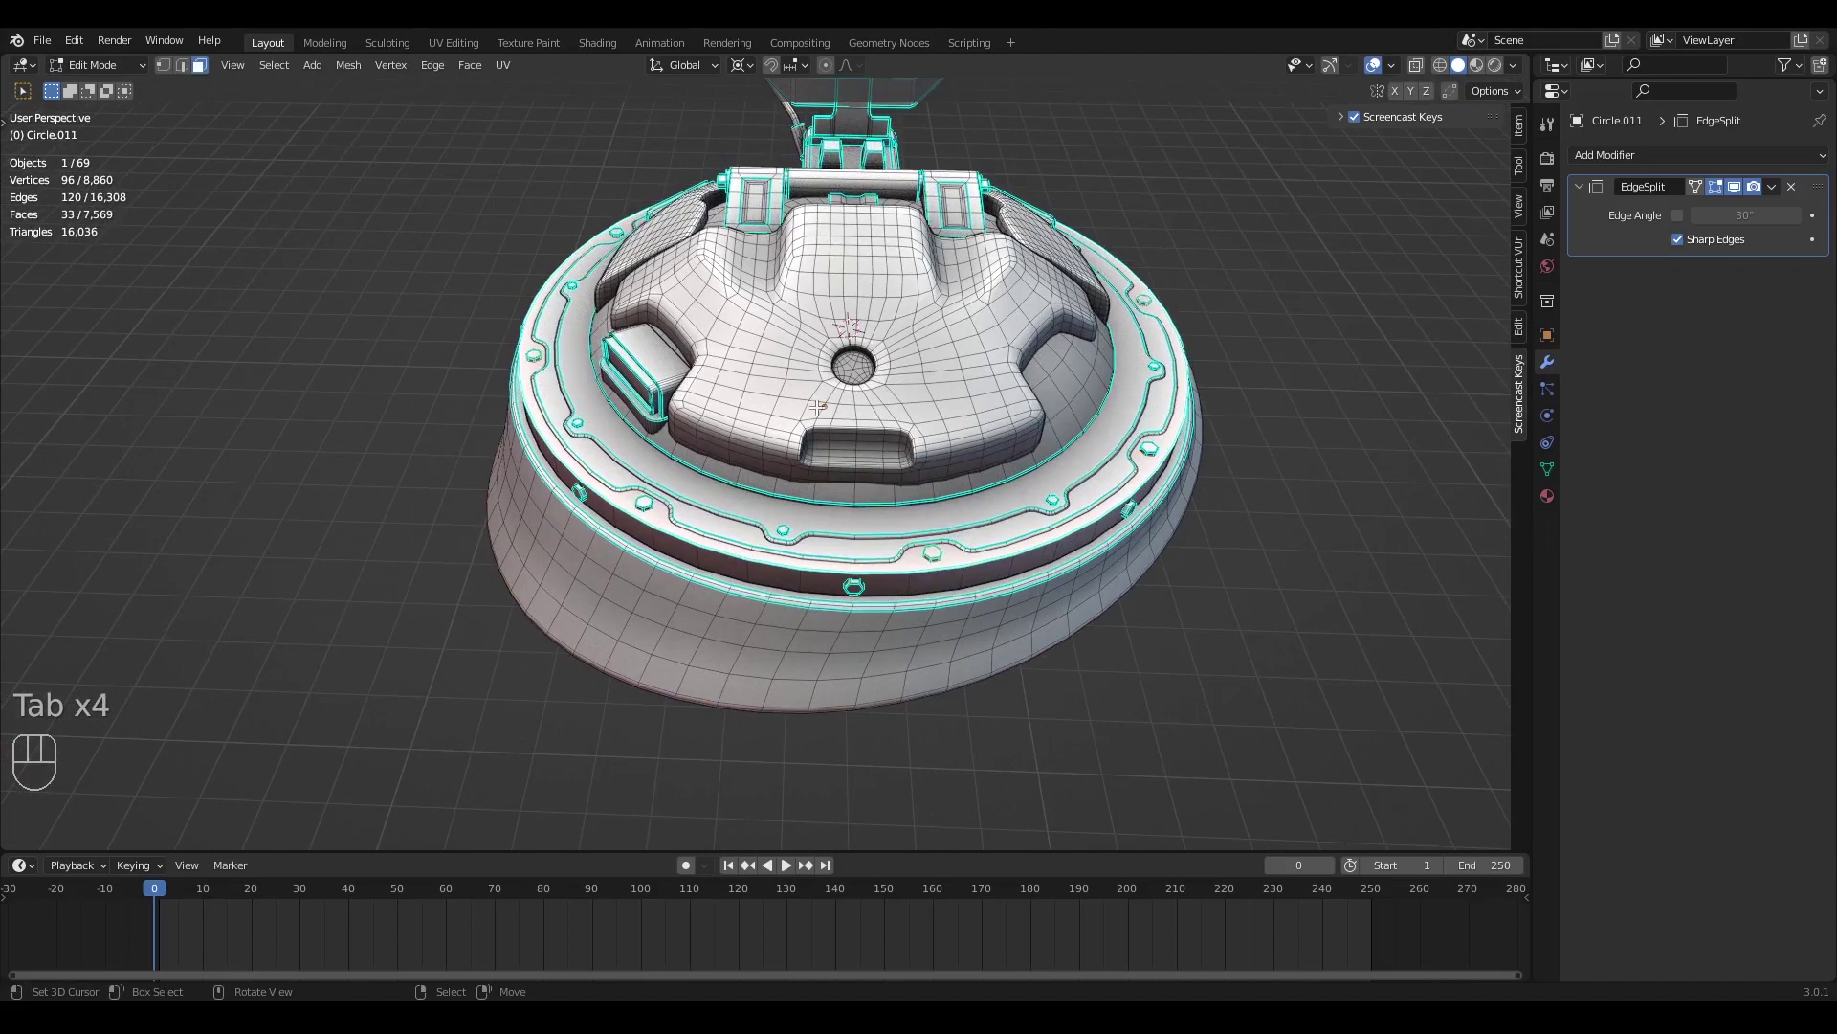
pyautogui.press('3')
pyautogui.moveTo(830, 428)
pyautogui.mouseDown(button='middle')
pyautogui.moveTo(864, 438)
pyautogui.moveTo(892, 513)
pyautogui.mouseUp(button='middle')
pyautogui.press('g')
pyautogui.rightClick(997, 497)
pyautogui.hotkey('shift', 's')
pyautogui.press('Tab')
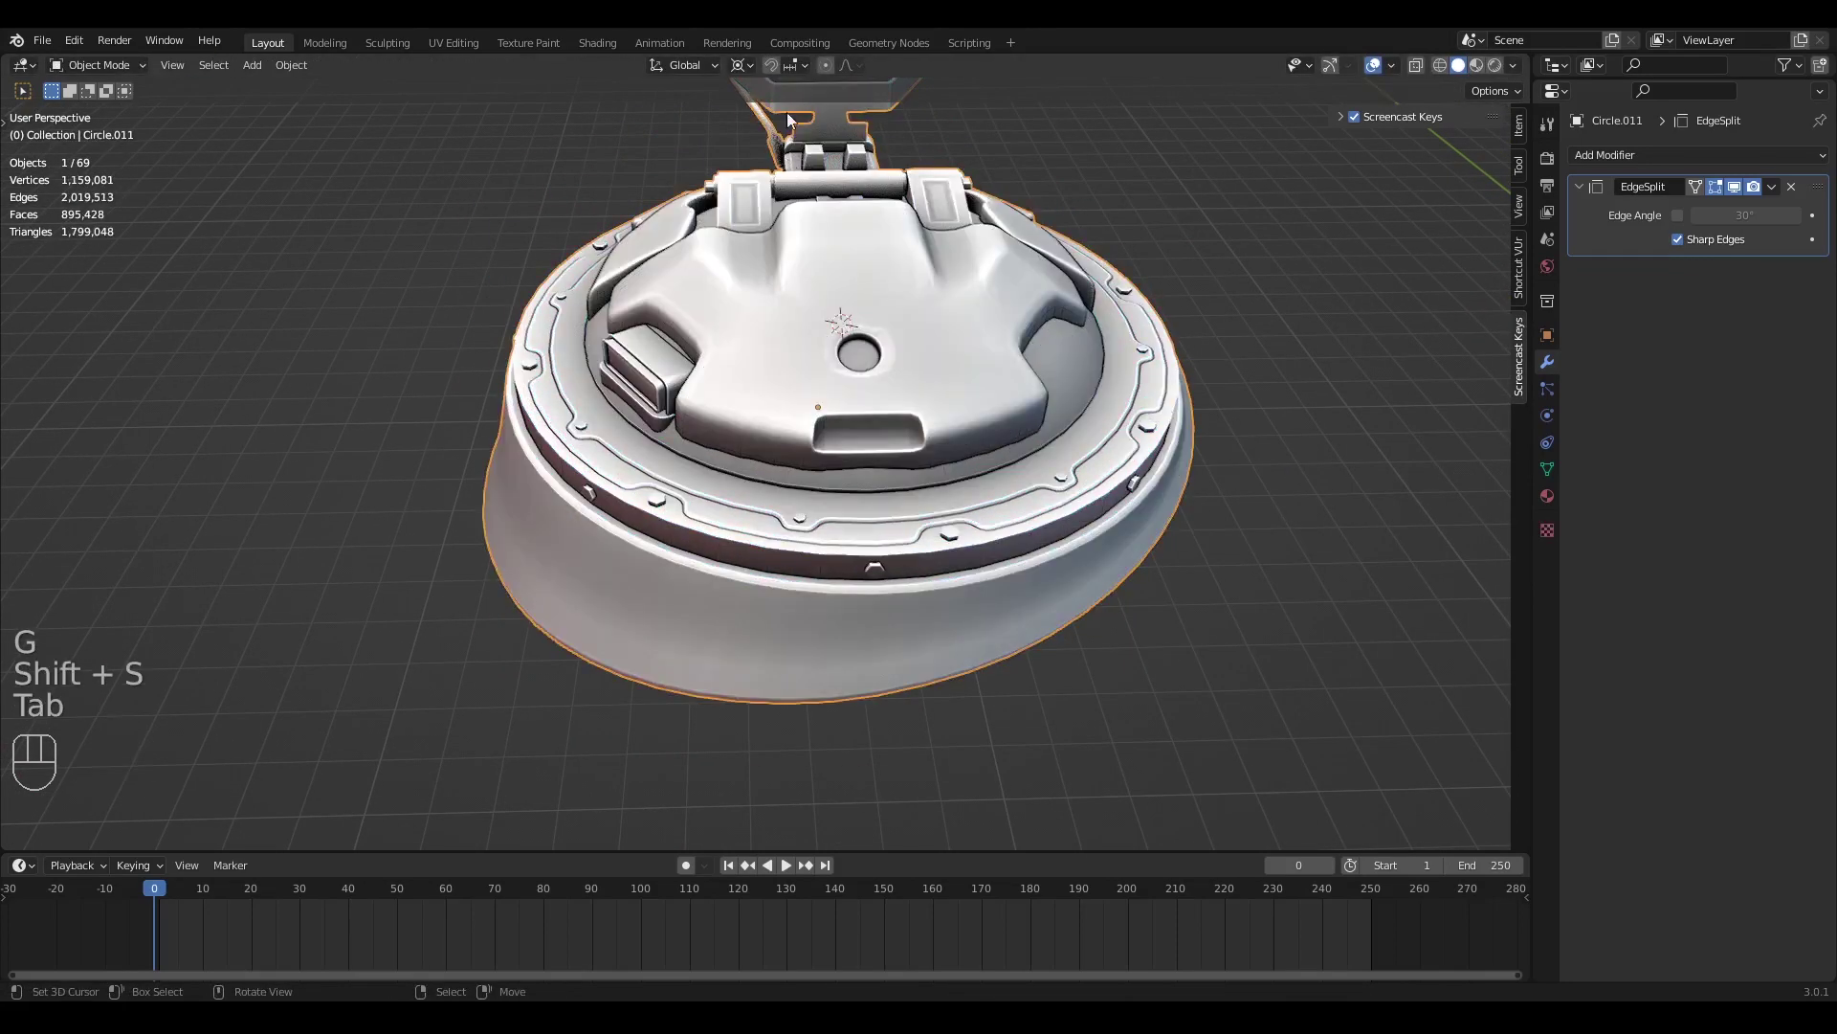
pyautogui.click(740, 64)
pyautogui.click(765, 108)
# Select all linked faces of the small box within the hatch mesh, delimited by seam
pyautogui.press('Tab')
pyautogui.press('3')
pyautogui.press('a')
pyautogui.press('a')
pyautogui.press('l')
pyautogui.press('l')
pyautogui.press('l')
pyautogui.moveTo(675, 469); pyautogui.dragTo(799, 502, button='middle')
pyautogui.press('g')
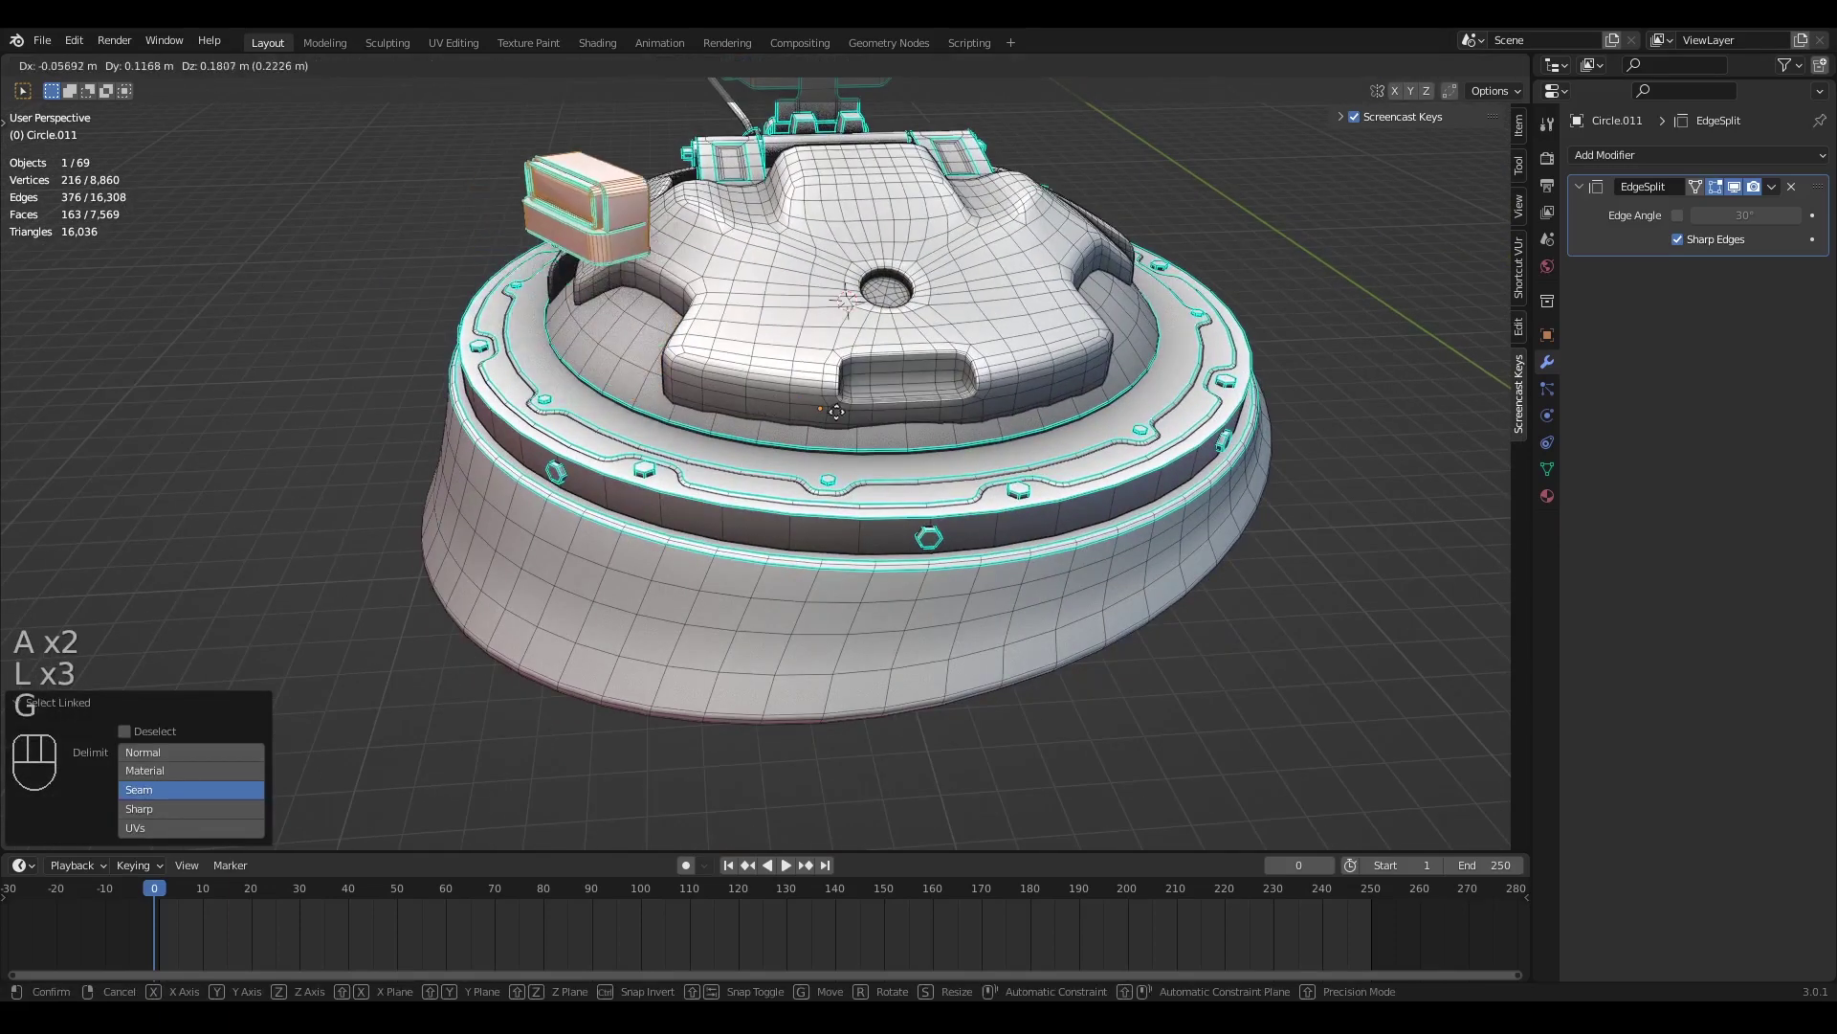
pyautogui.rightClick(706, 363)
# Duplicate the small box's selected faces in place and mirror the copy by scaling it -1 along X
pyautogui.scroll(-3, 766, 421)
pyautogui.press('z')
pyautogui.moveTo(899, 435); pyautogui.dragTo(882, 506, button='middle')
pyautogui.scroll(-1, 855, 428)
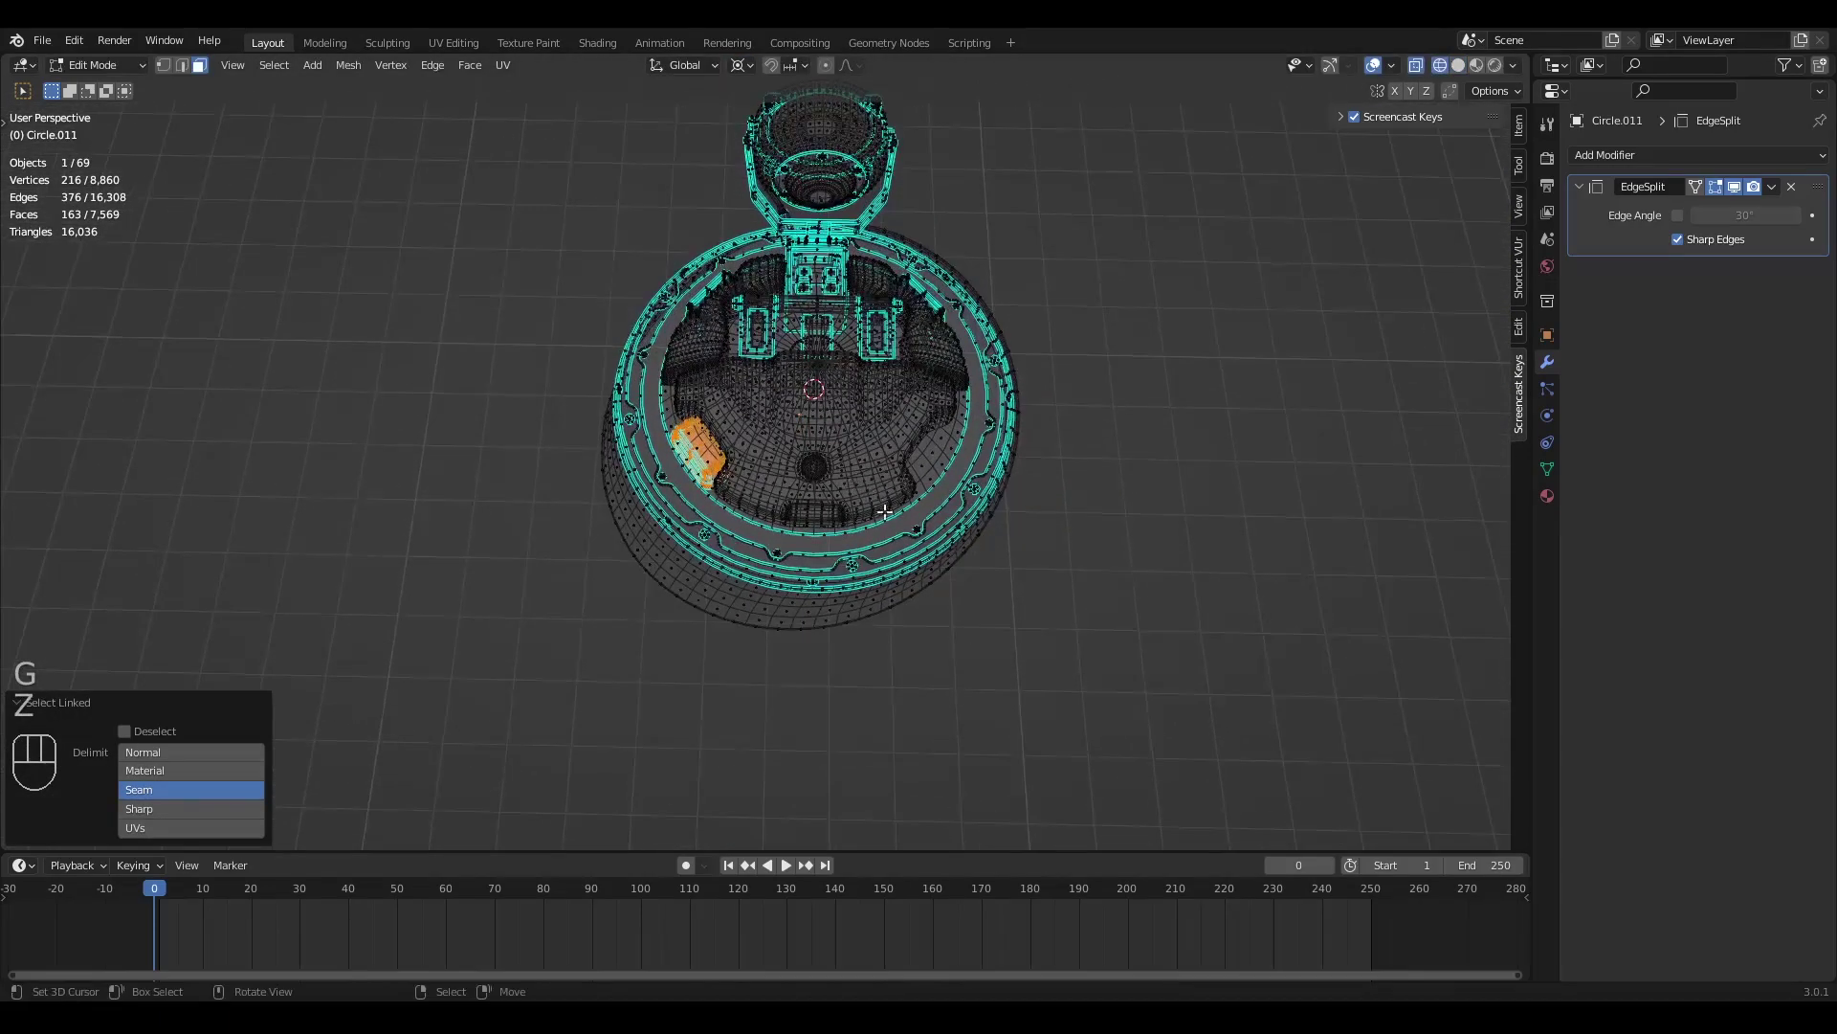
pyautogui.hotkey('shift', 'd')
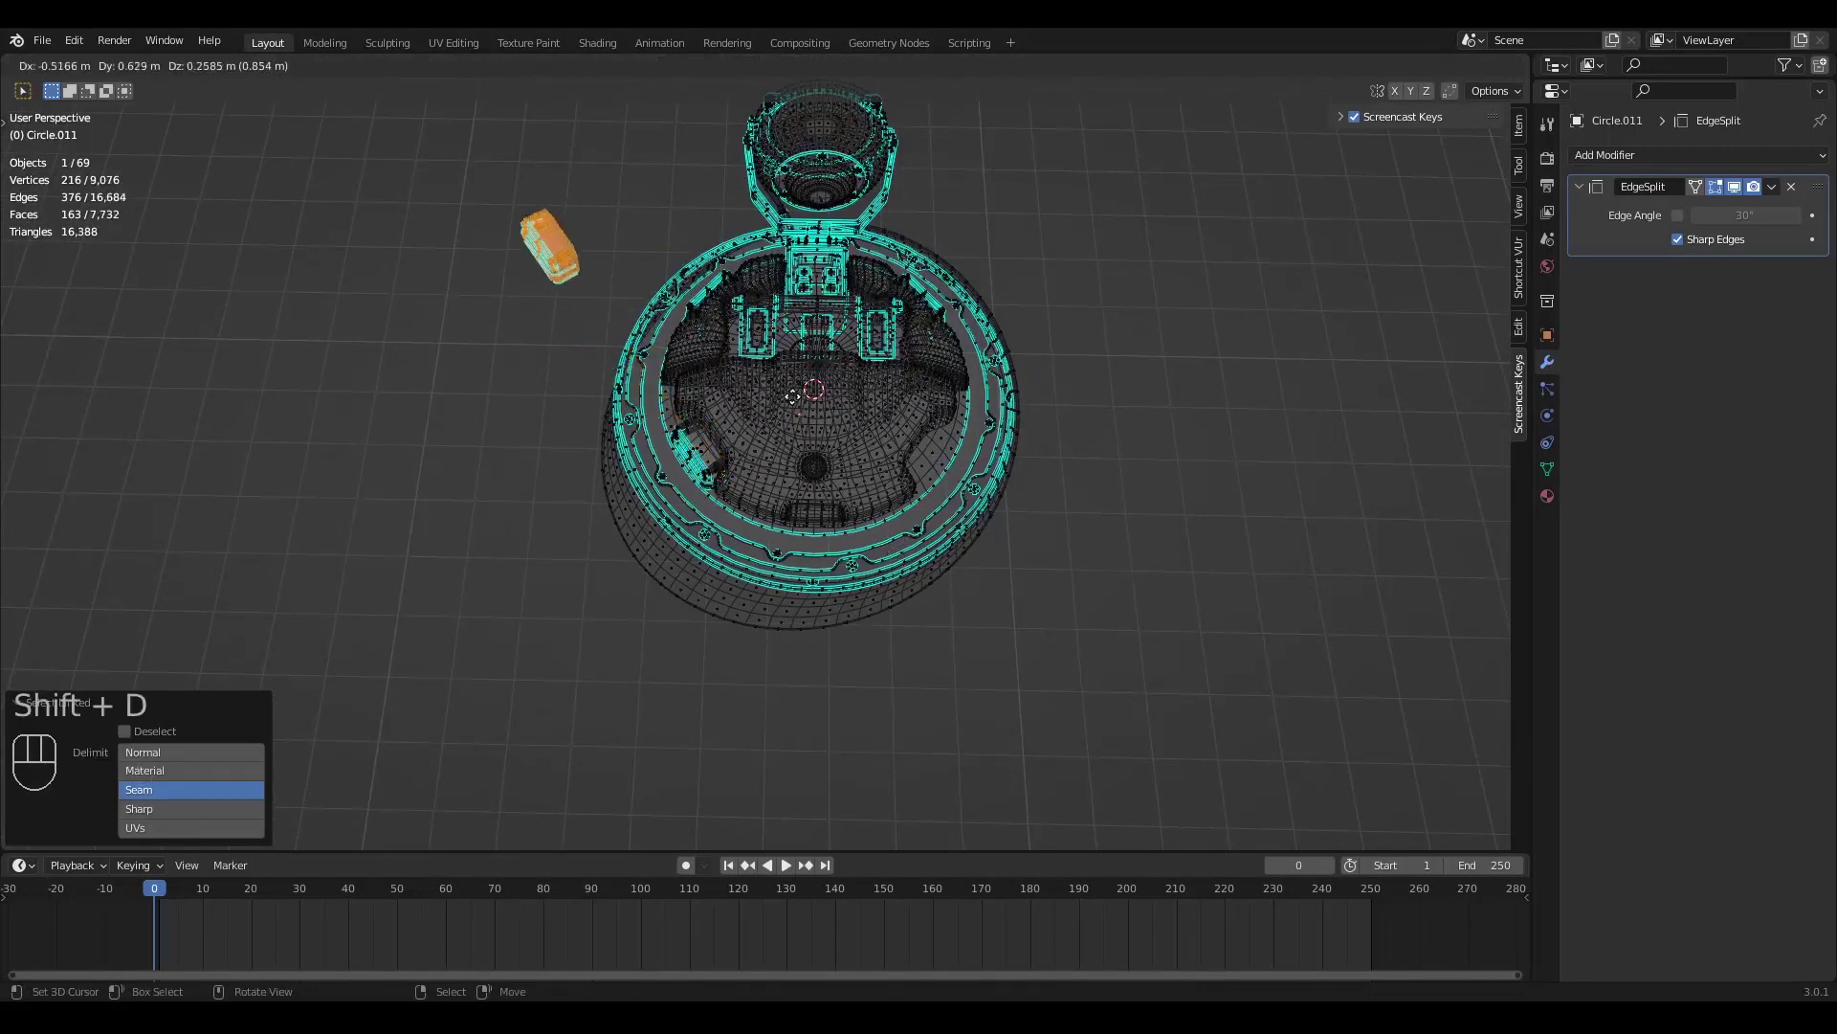
pyautogui.rightClick(787, 437)
pyautogui.moveTo(898, 448); pyautogui.dragTo(1016, 456, button='middle')
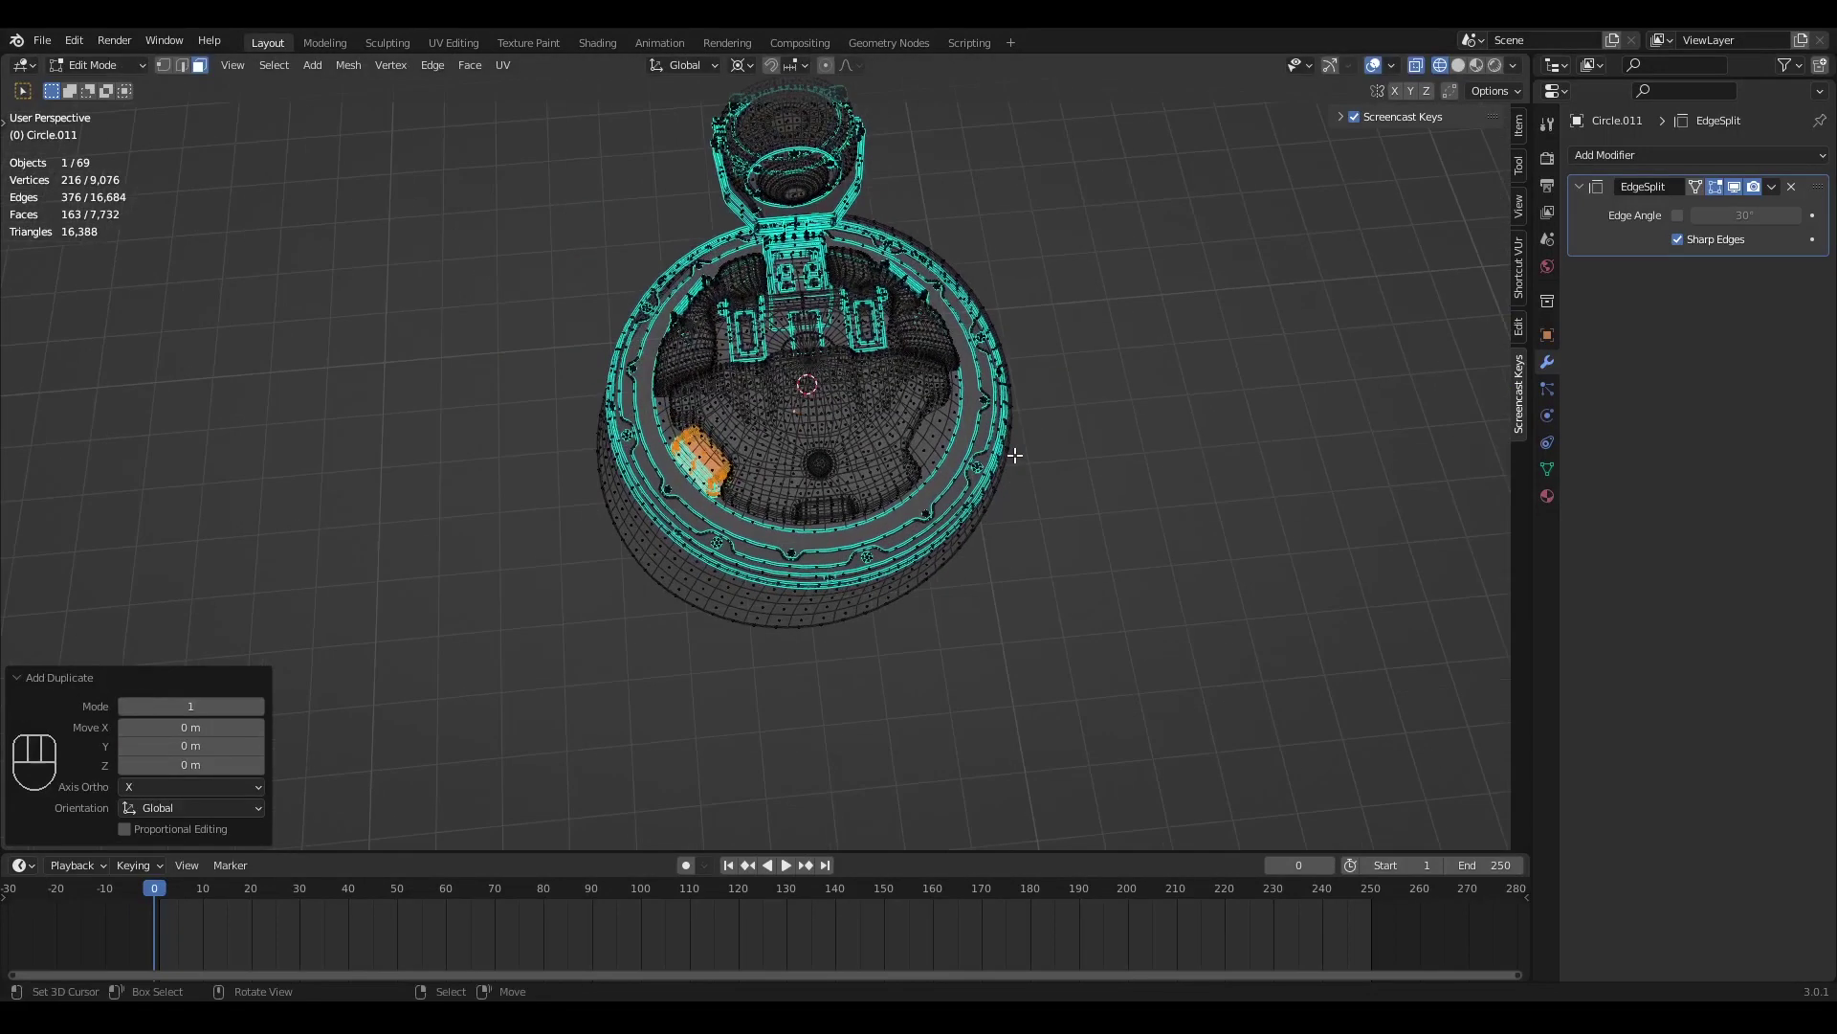
pyautogui.press('s')
pyautogui.press('x')
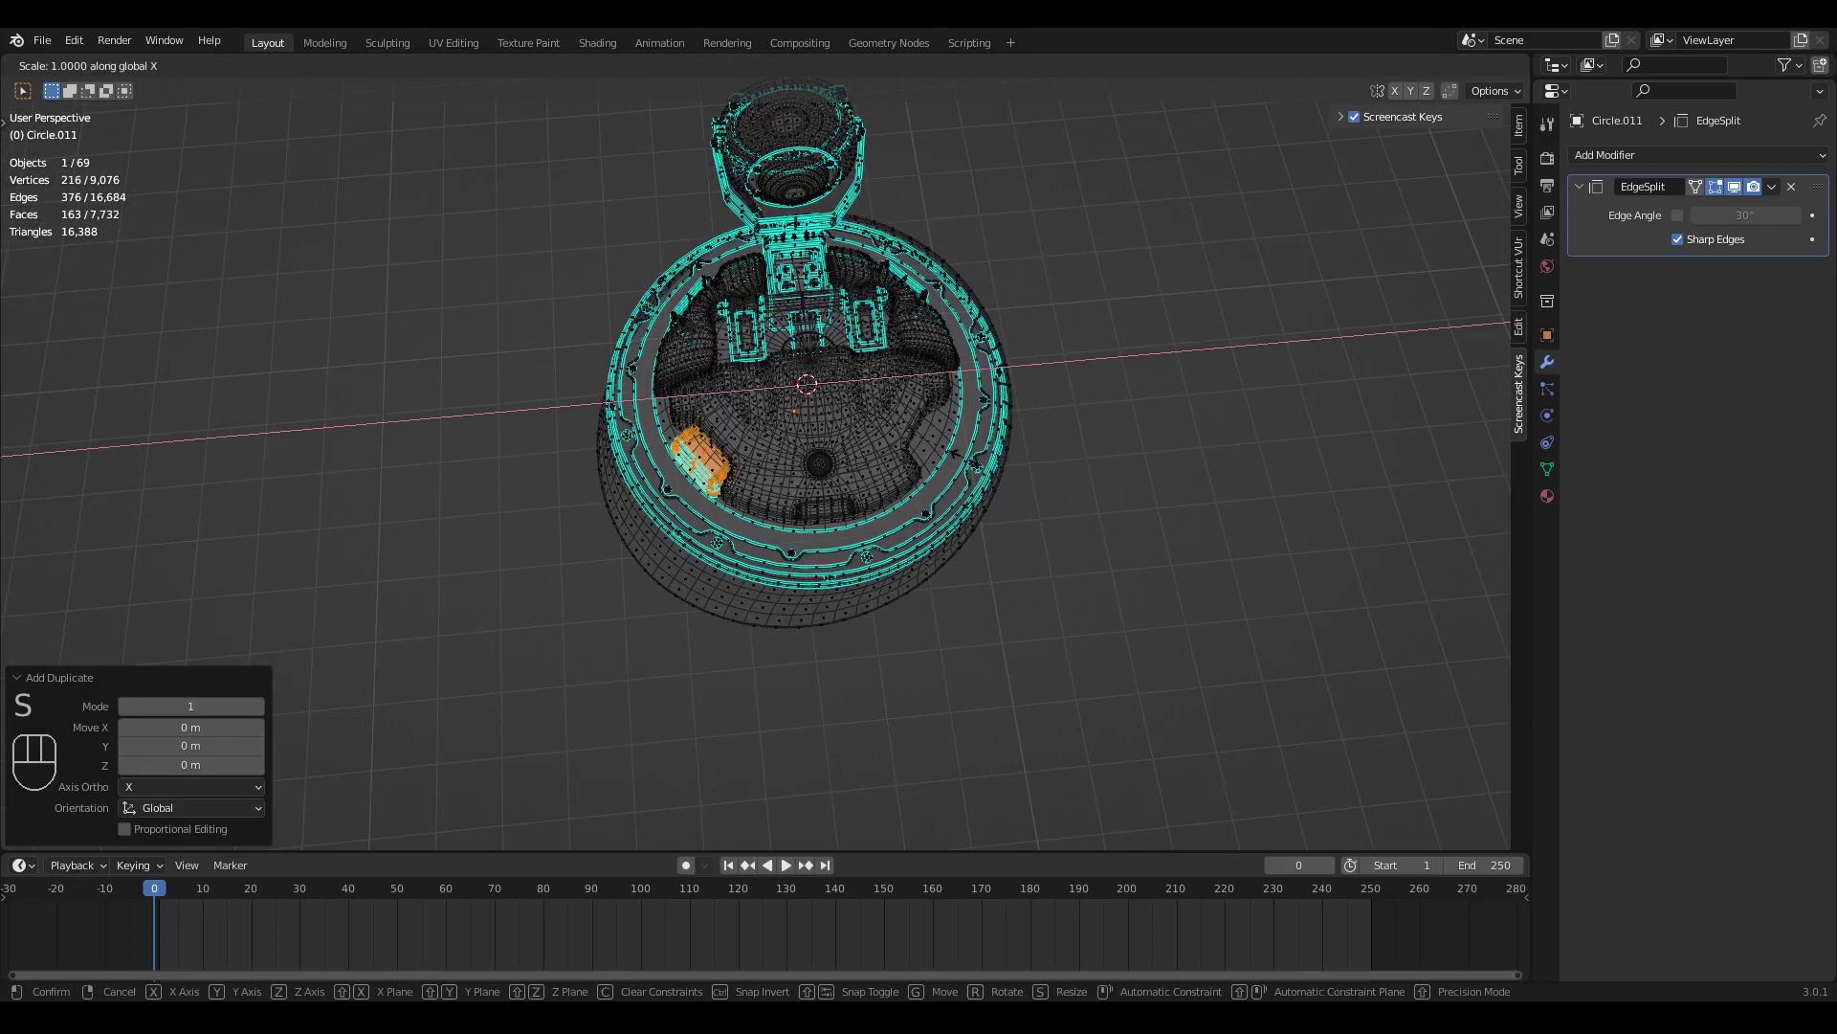
pyautogui.write('-1')
pyautogui.press('Return')
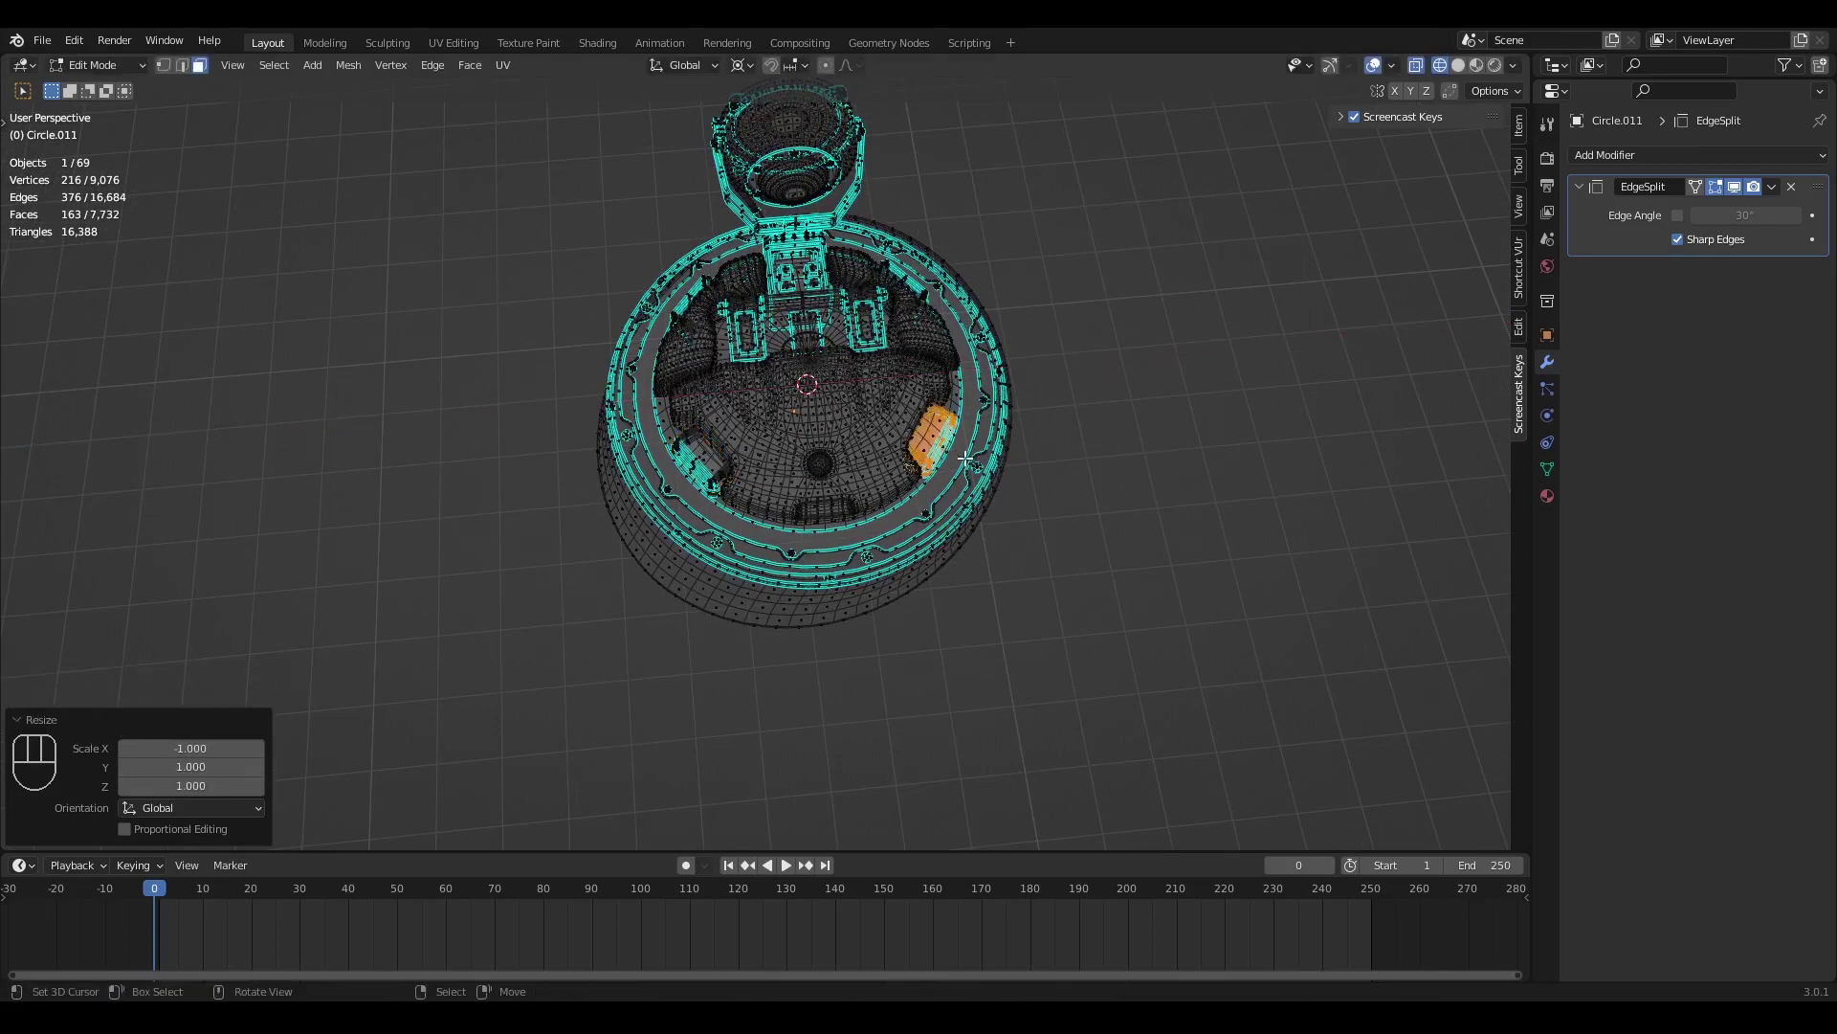
# Recalculate the mirrored box's normals to face outward and return to Object Mode
pyautogui.press('z')
pyautogui.moveTo(852, 478)
pyautogui.mouseDown(button='middle')
pyautogui.moveTo(838, 393)
pyautogui.moveTo(750, 426)
pyautogui.mouseUp(button='middle')
pyautogui.scroll(2, 838, 394)
pyautogui.scroll(1, 750, 424)
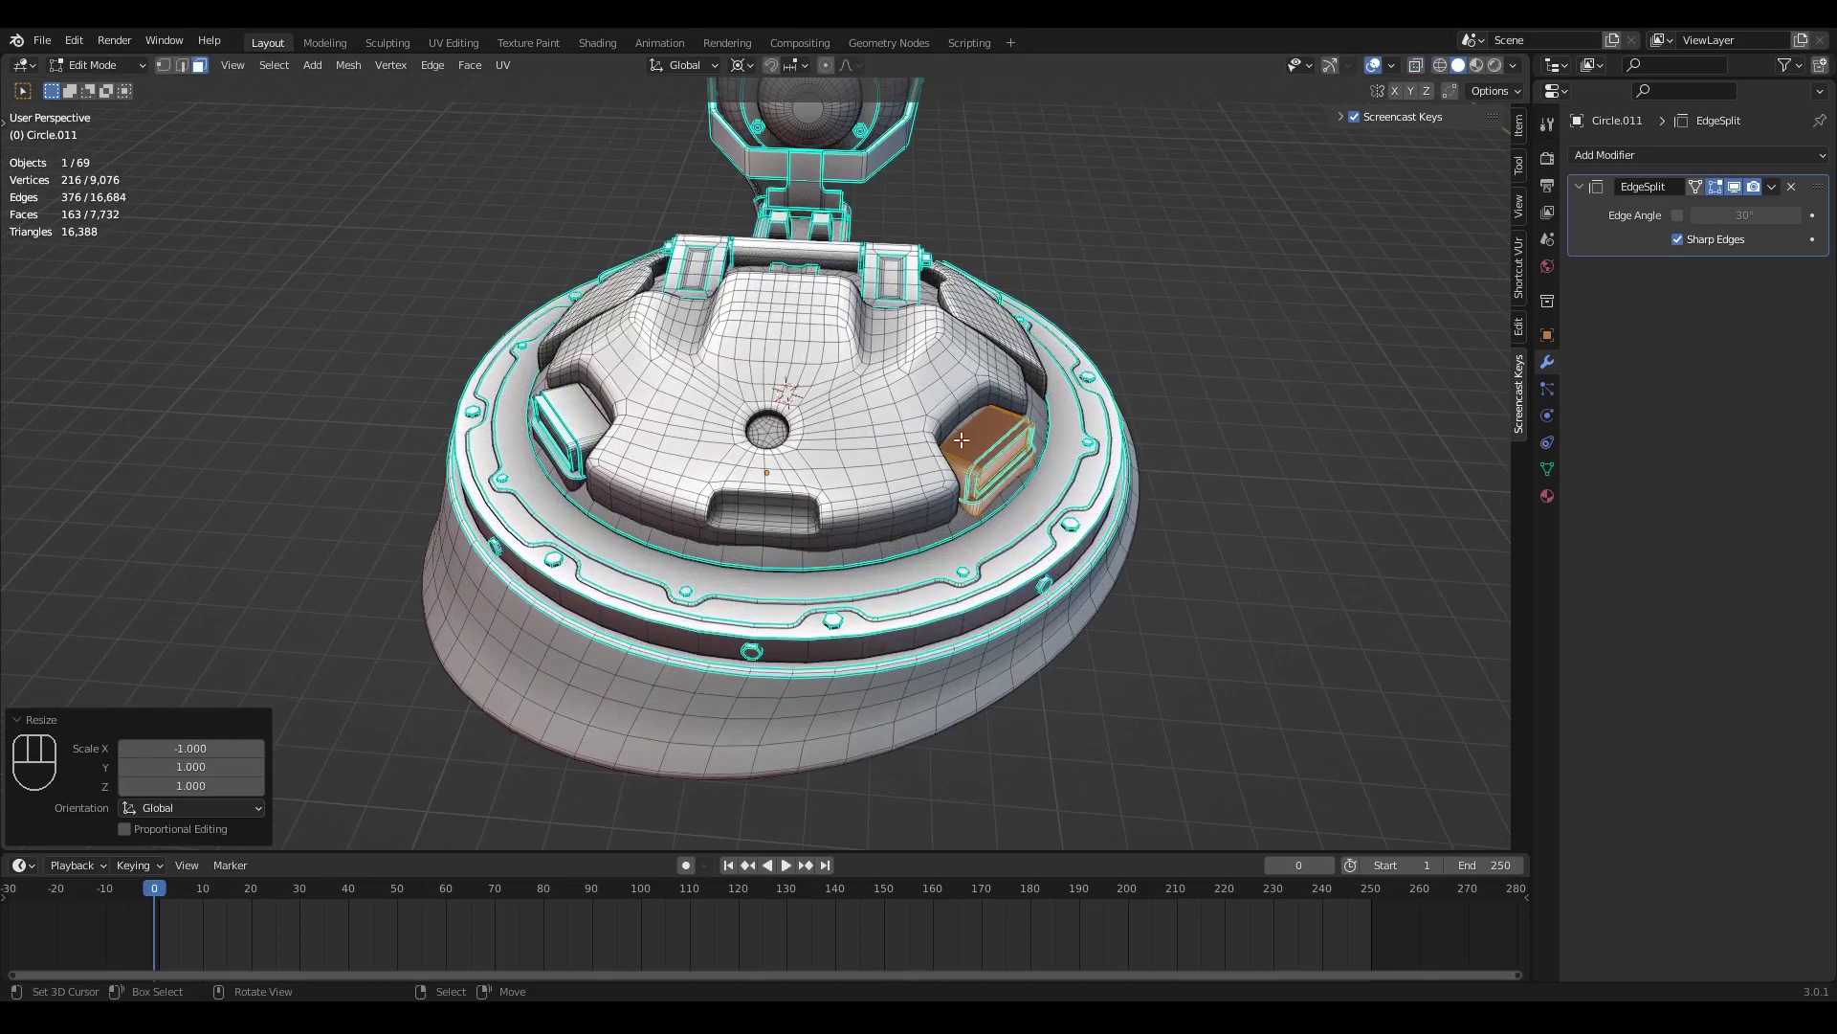
pyautogui.moveTo(850, 503); pyautogui.dragTo(814, 402, button='middle')
pyautogui.scroll(2, 813, 402)
pyautogui.keyDown('shift'); pyautogui.moveTo(952, 584); pyautogui.dragTo(819, 464, button='middle'); pyautogui.keyUp('shift')
pyautogui.scroll(3, 869, 457)
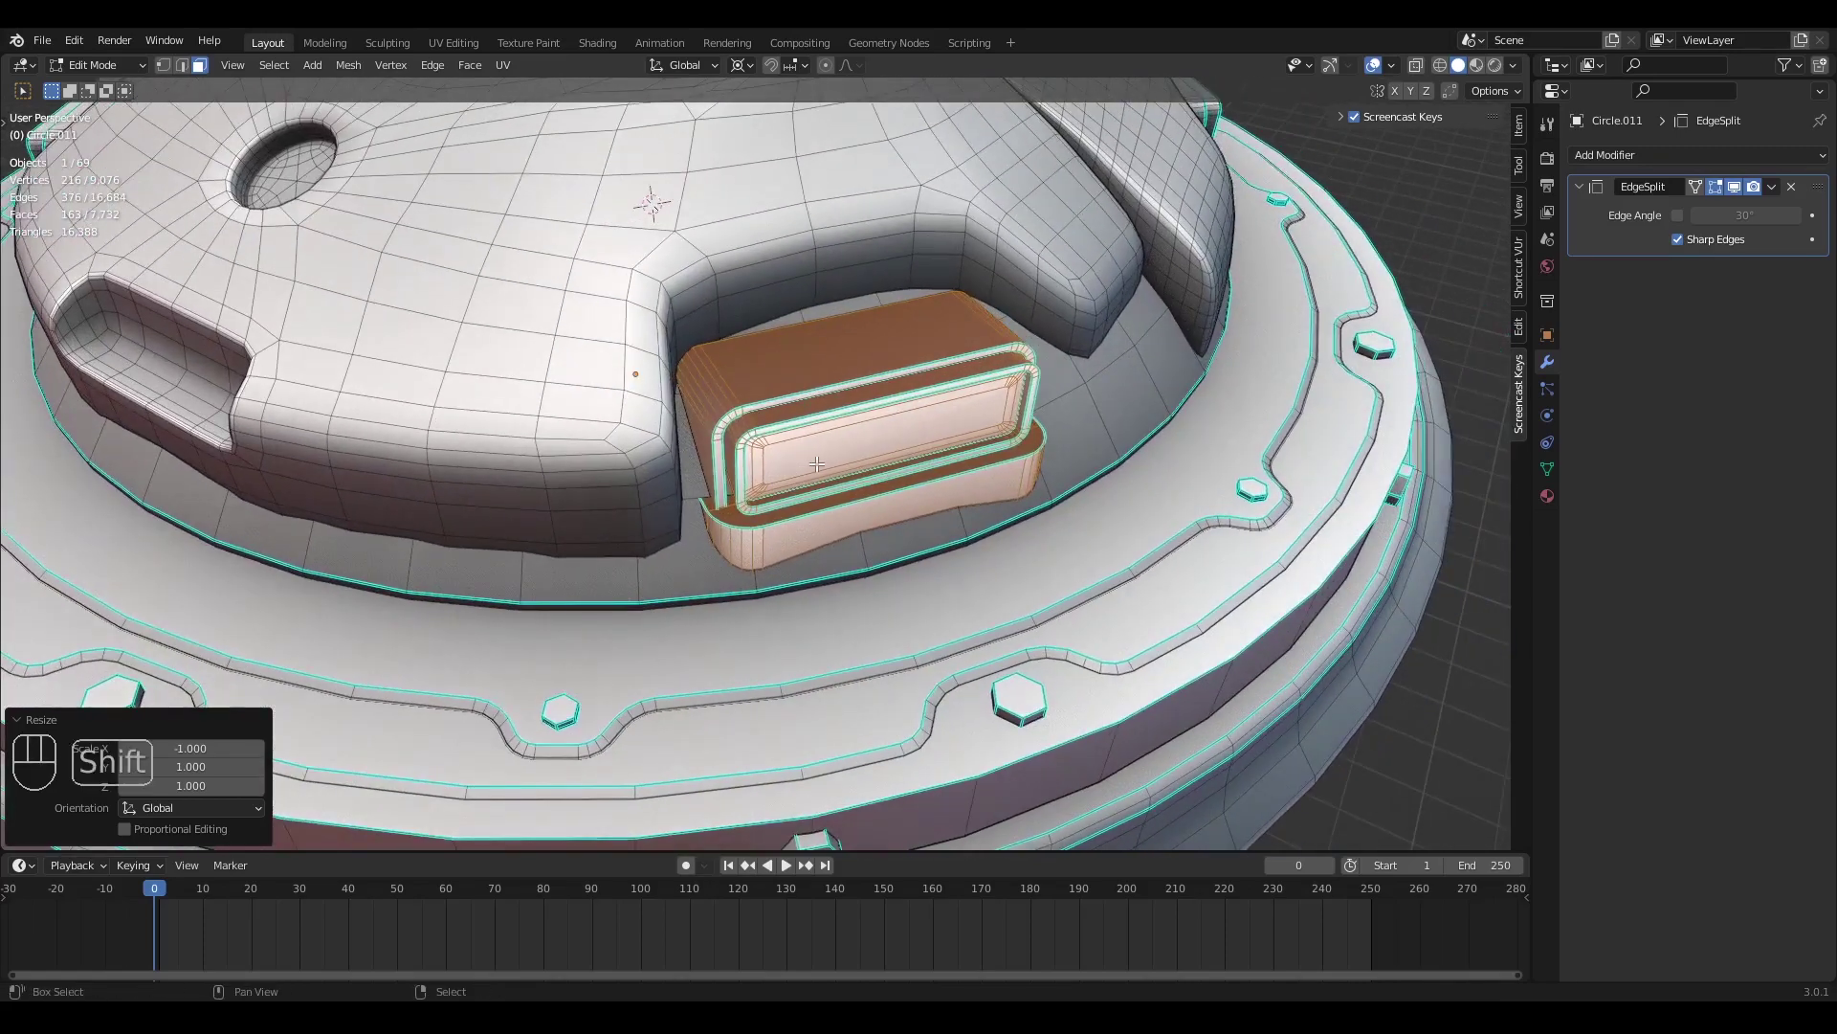
pyautogui.hotkey('shift', 'n')
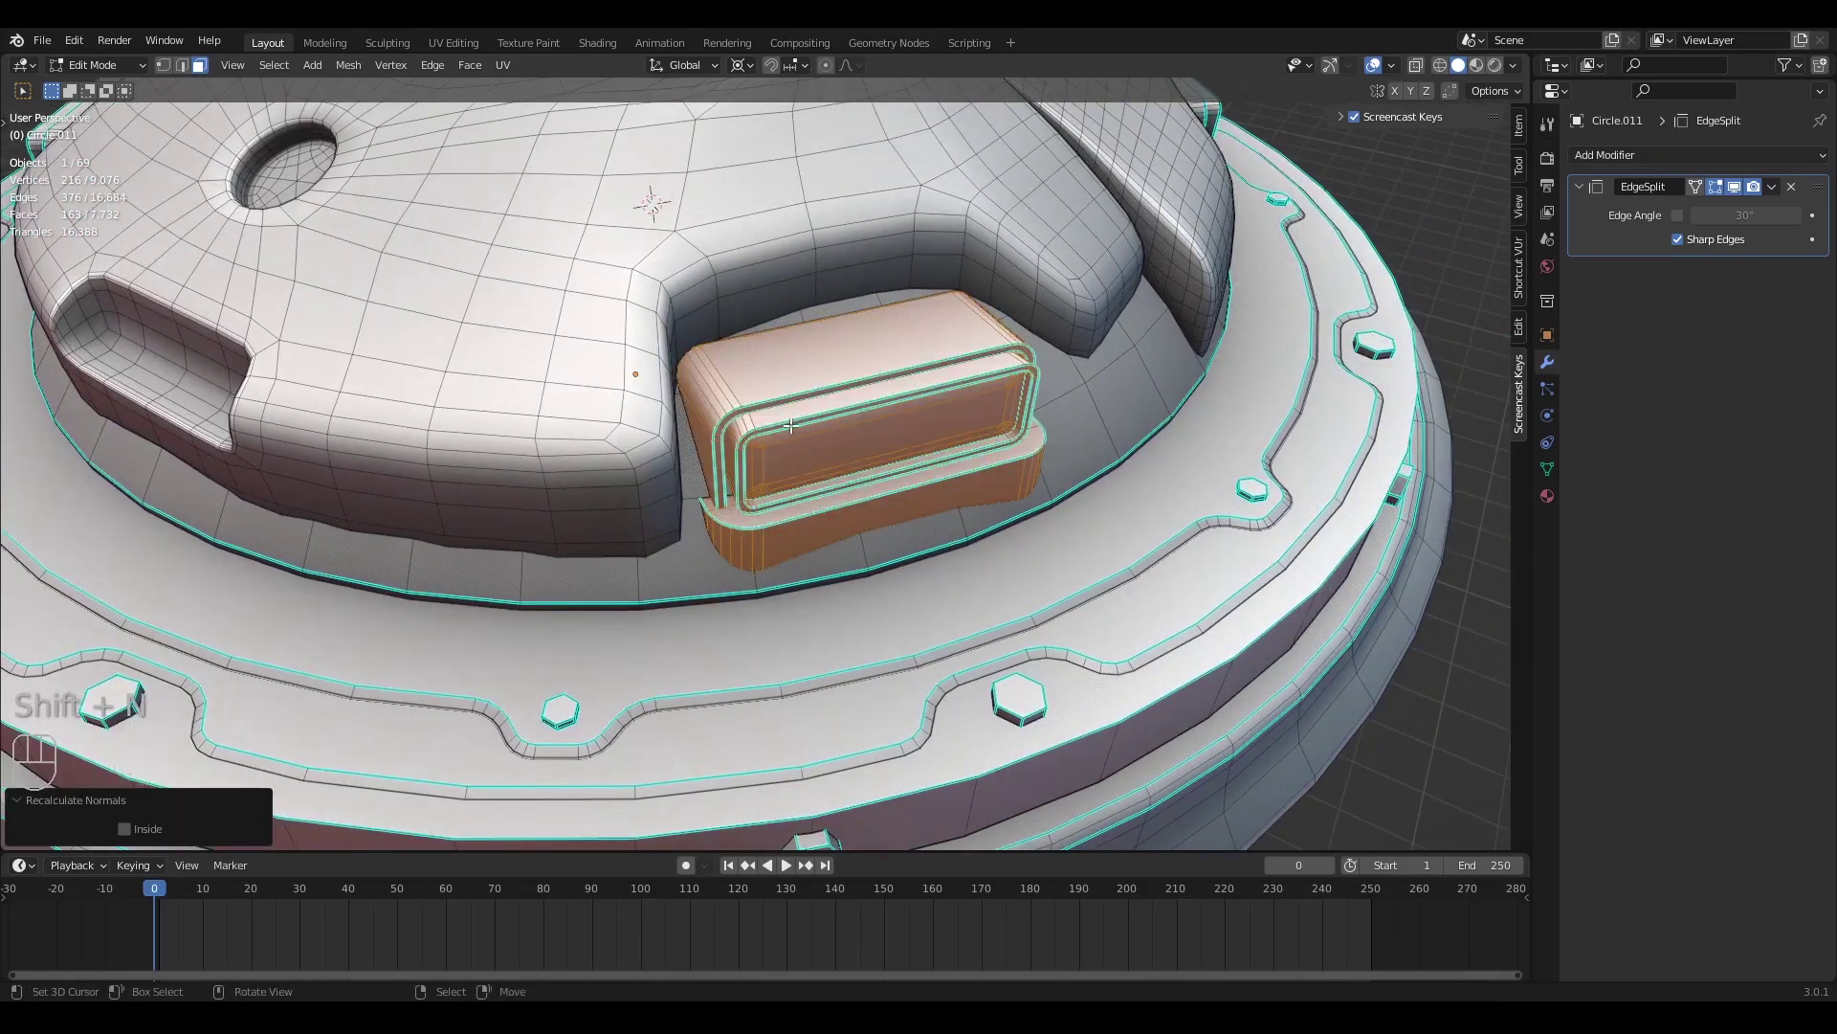
pyautogui.scroll(-3, 792, 425)
pyautogui.moveTo(842, 433)
pyautogui.mouseDown(button='middle')
pyautogui.moveTo(892, 442)
pyautogui.moveTo(865, 475)
pyautogui.moveTo(920, 475)
pyautogui.moveTo(783, 494)
pyautogui.moveTo(806, 473)
pyautogui.moveTo(791, 479)
pyautogui.mouseUp(button='middle')
pyautogui.press('Tab')
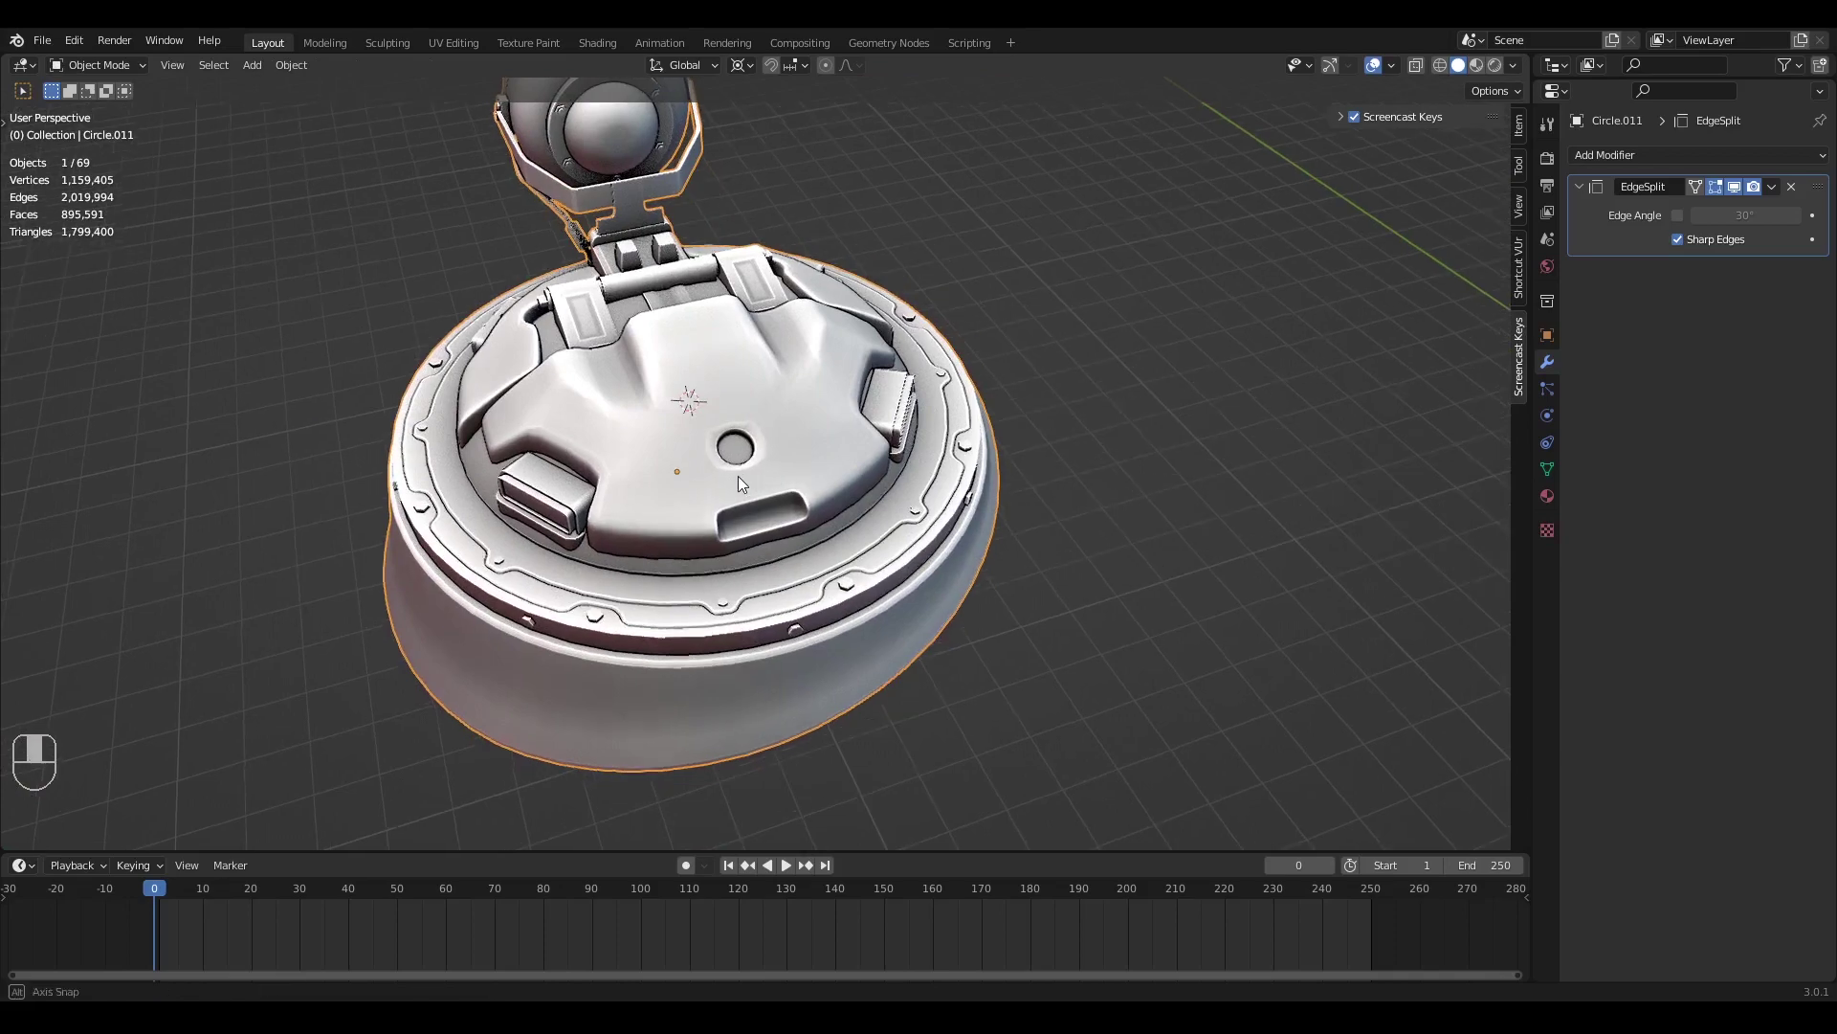
# Delete the mirrored box copy's vertices from the hatch mesh in Edit Mode
pyautogui.scroll(2, 626, 450)
pyautogui.moveTo(526, 496)
pyautogui.keyDown('shift'); pyautogui.mouseDown(button='middle')
pyautogui.moveTo(626, 450)
pyautogui.moveTo(685, 486)
pyautogui.moveTo(680, 416)
pyautogui.moveTo(754, 392)
pyautogui.mouseUp(button='middle'); pyautogui.keyUp('shift')
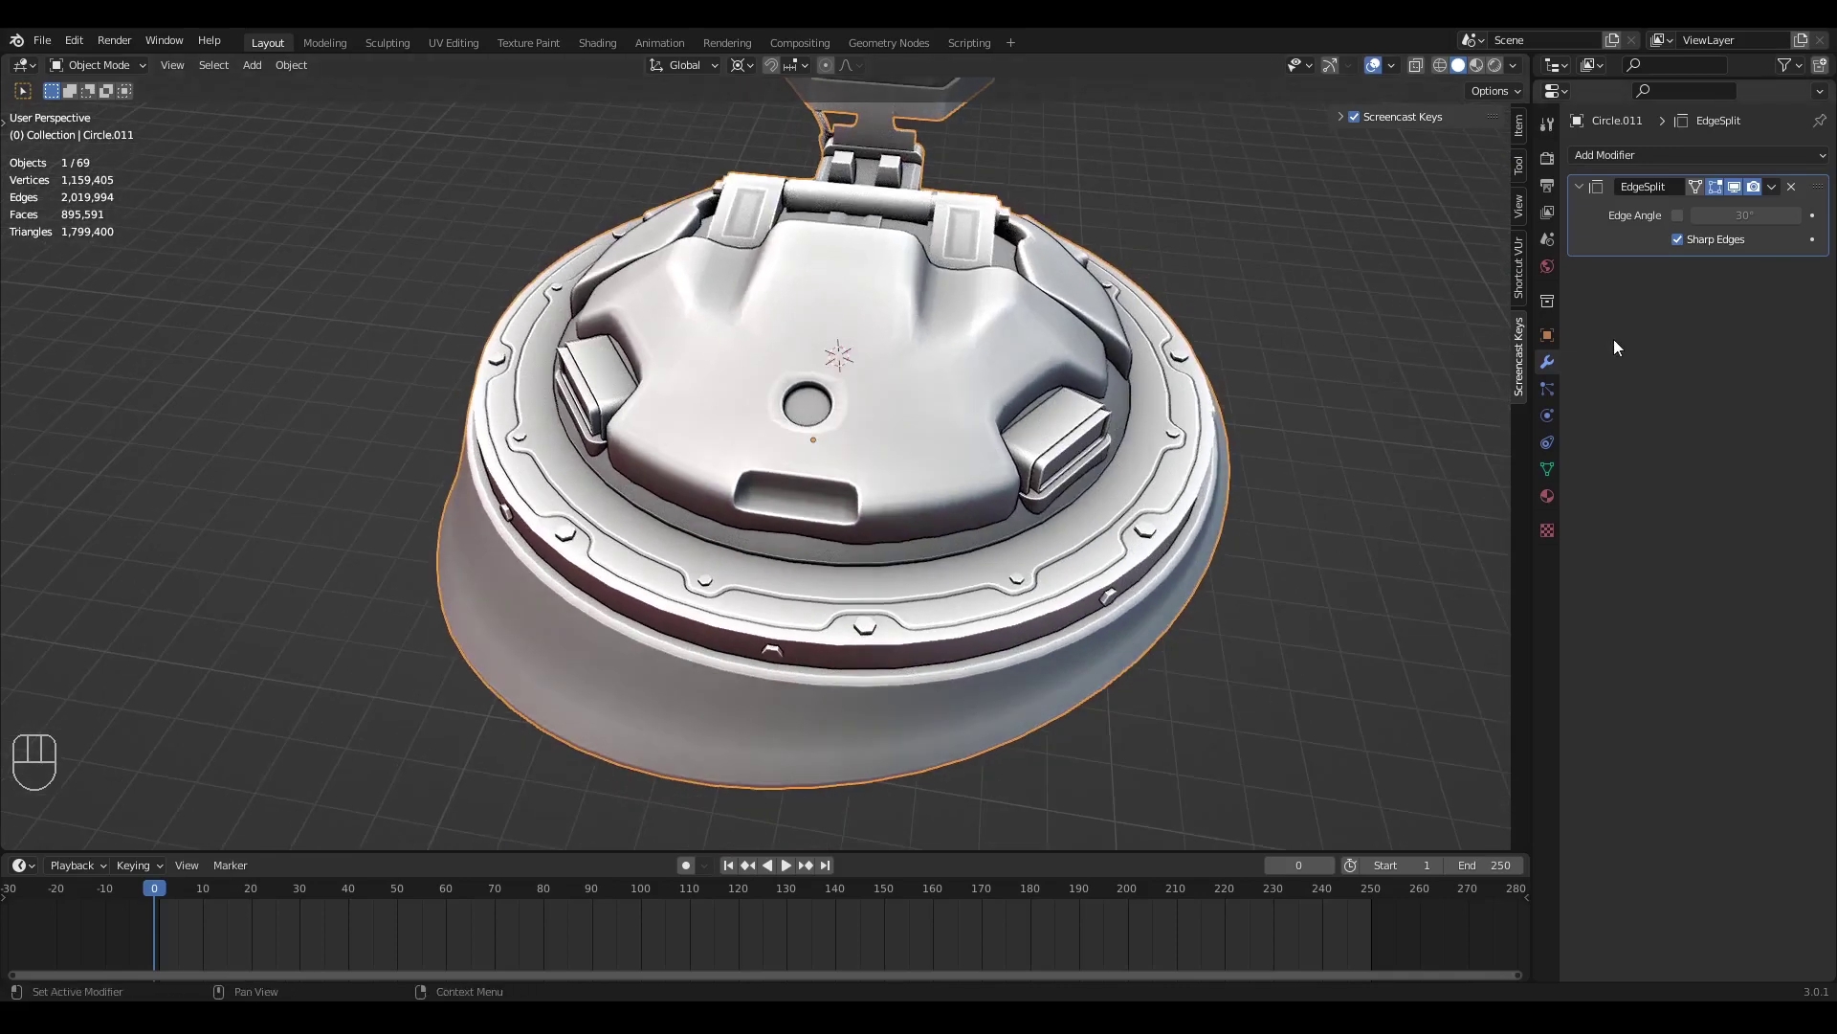
pyautogui.moveTo(1017, 495)
pyautogui.mouseDown(button='middle')
pyautogui.moveTo(911, 473)
pyautogui.moveTo(938, 451)
pyautogui.moveTo(699, 431)
pyautogui.mouseUp(button='middle')
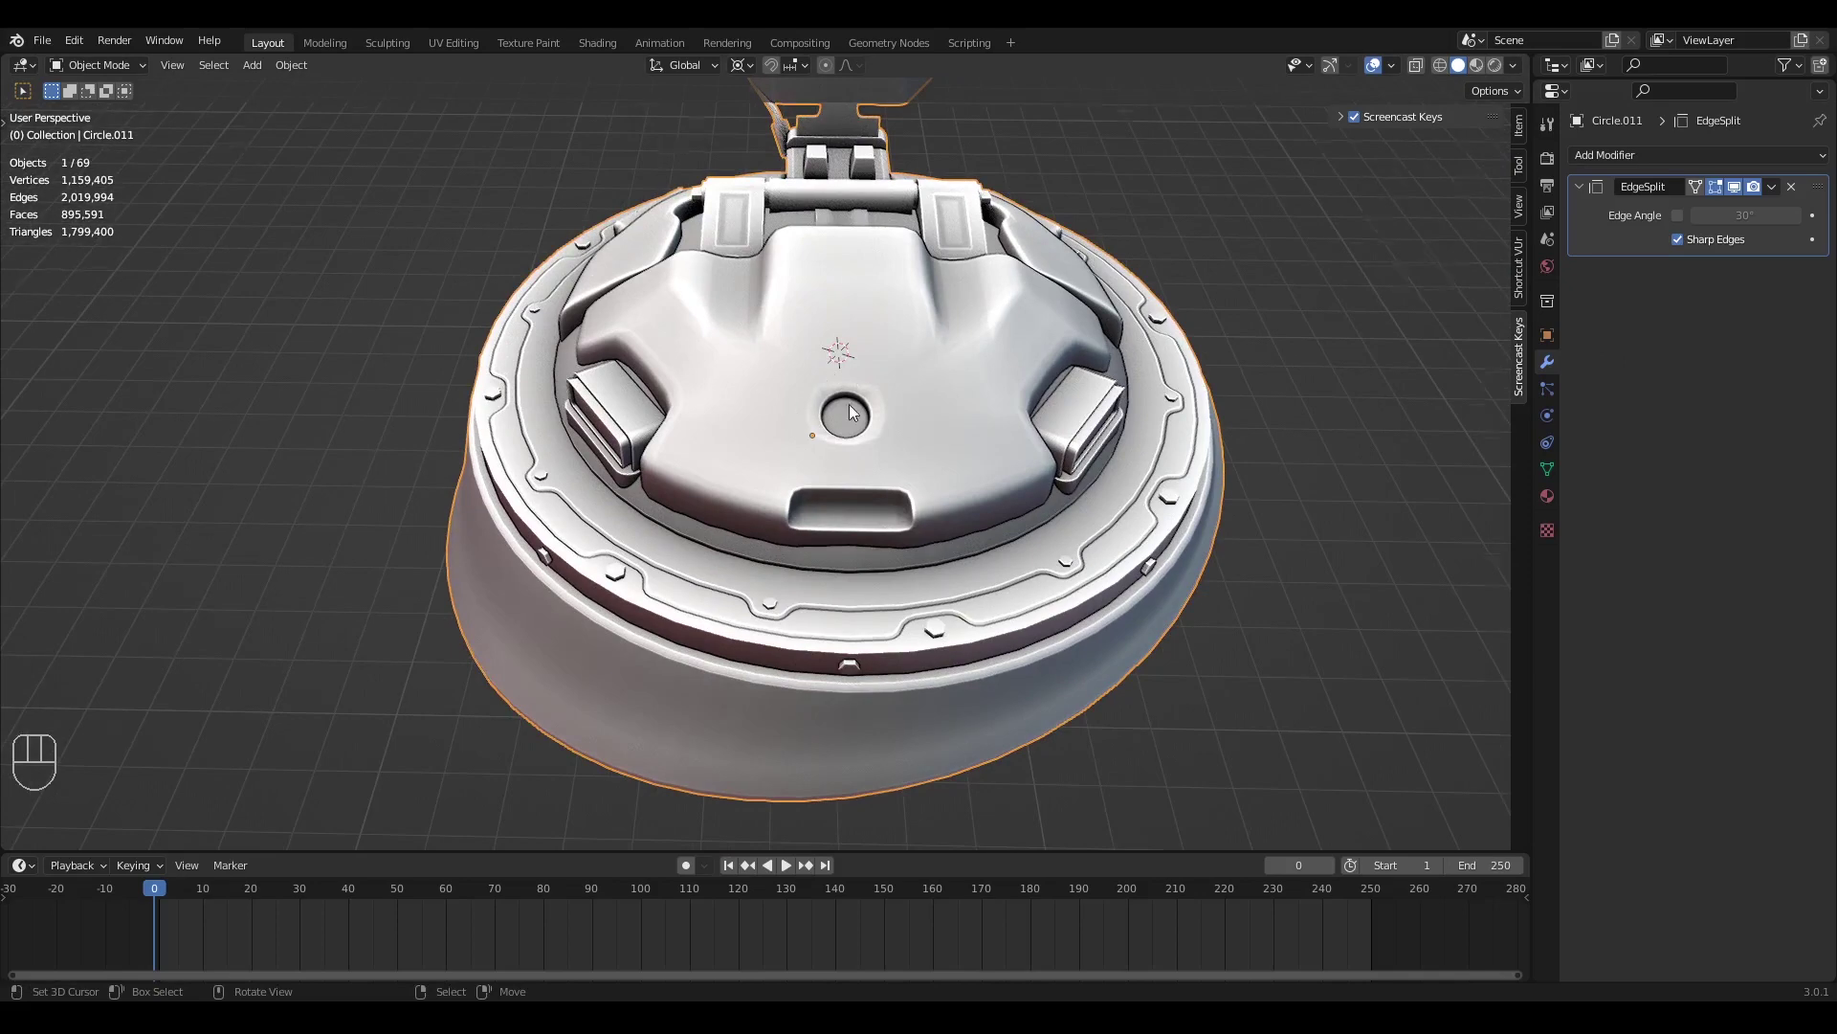
pyautogui.moveTo(829, 404); pyautogui.dragTo(854, 404, button='middle')
pyautogui.press('Tab')
pyautogui.press('x')
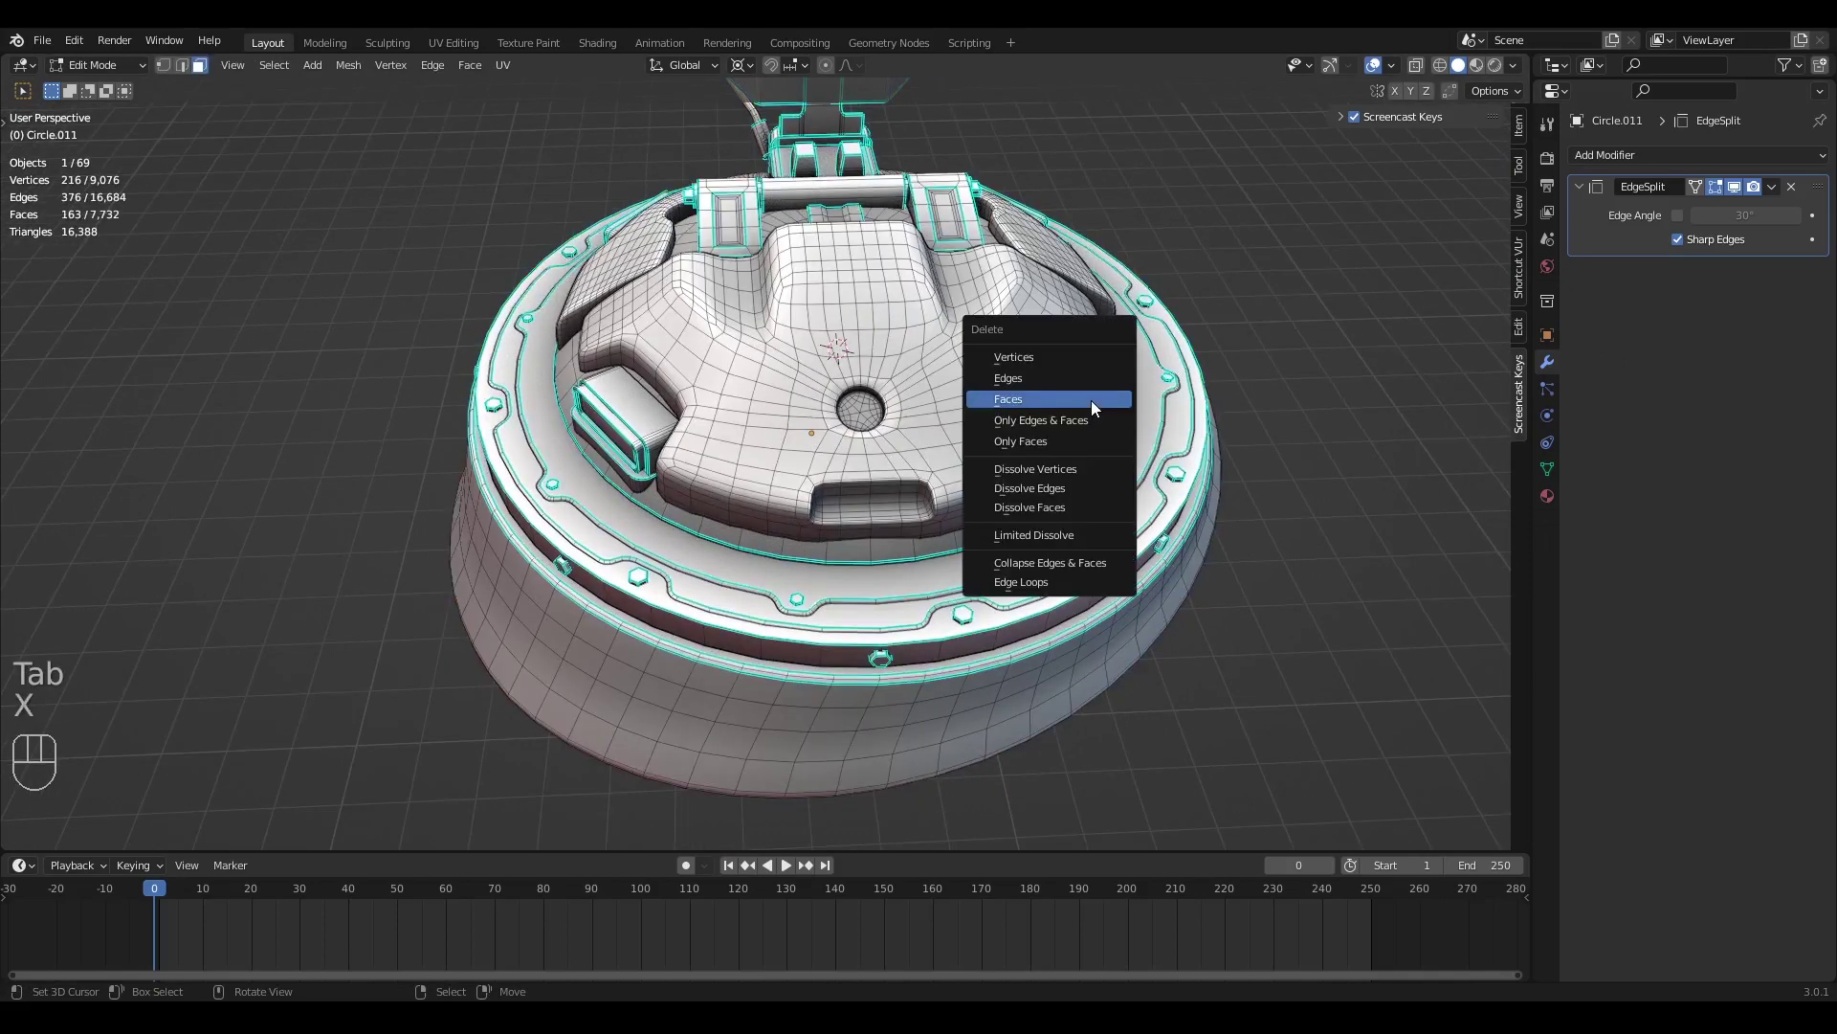
pyautogui.click(1045, 356)
pyautogui.hotkey('shift', 's')
# Duplicate the small box's linked faces in place, mirror the copy with scale -1 along X and recalculate its normals
pyautogui.moveTo(789, 681); pyautogui.dragTo(714, 486, button='middle')
pyautogui.press('a')
pyautogui.press('a')
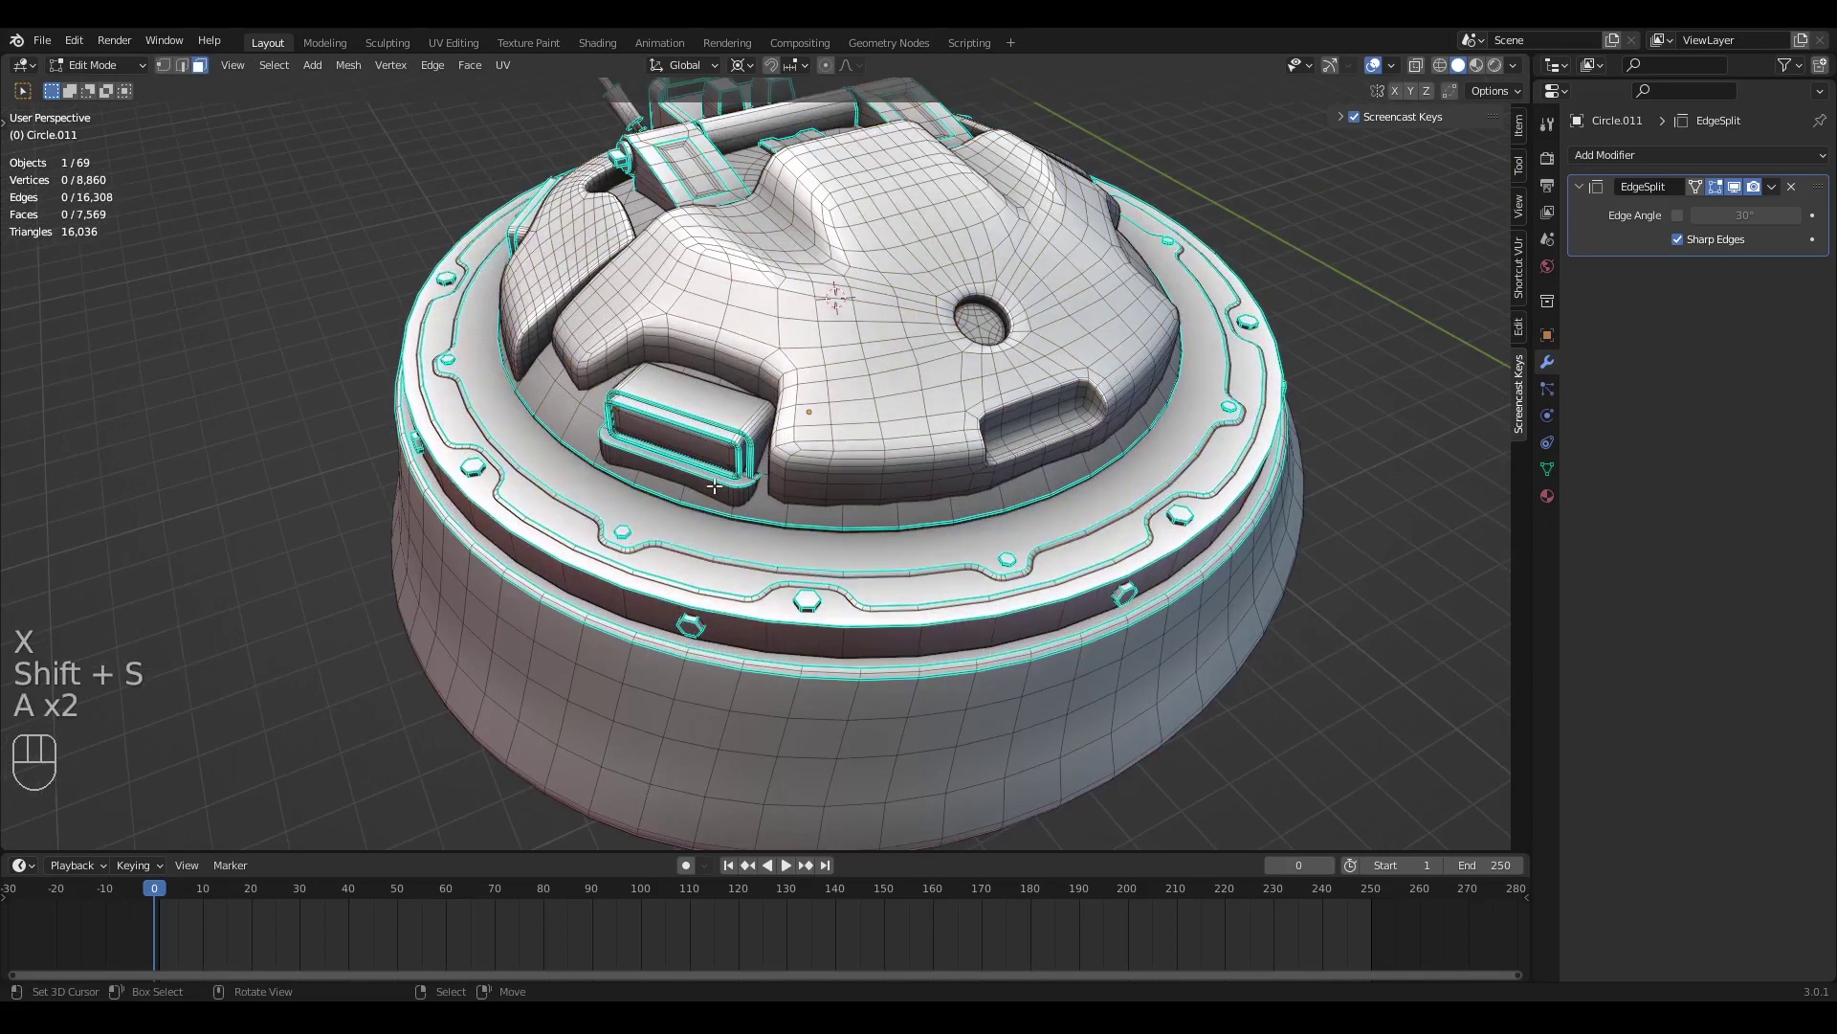
pyautogui.press('l')
pyautogui.press('l')
pyautogui.press('l')
pyautogui.press('l')
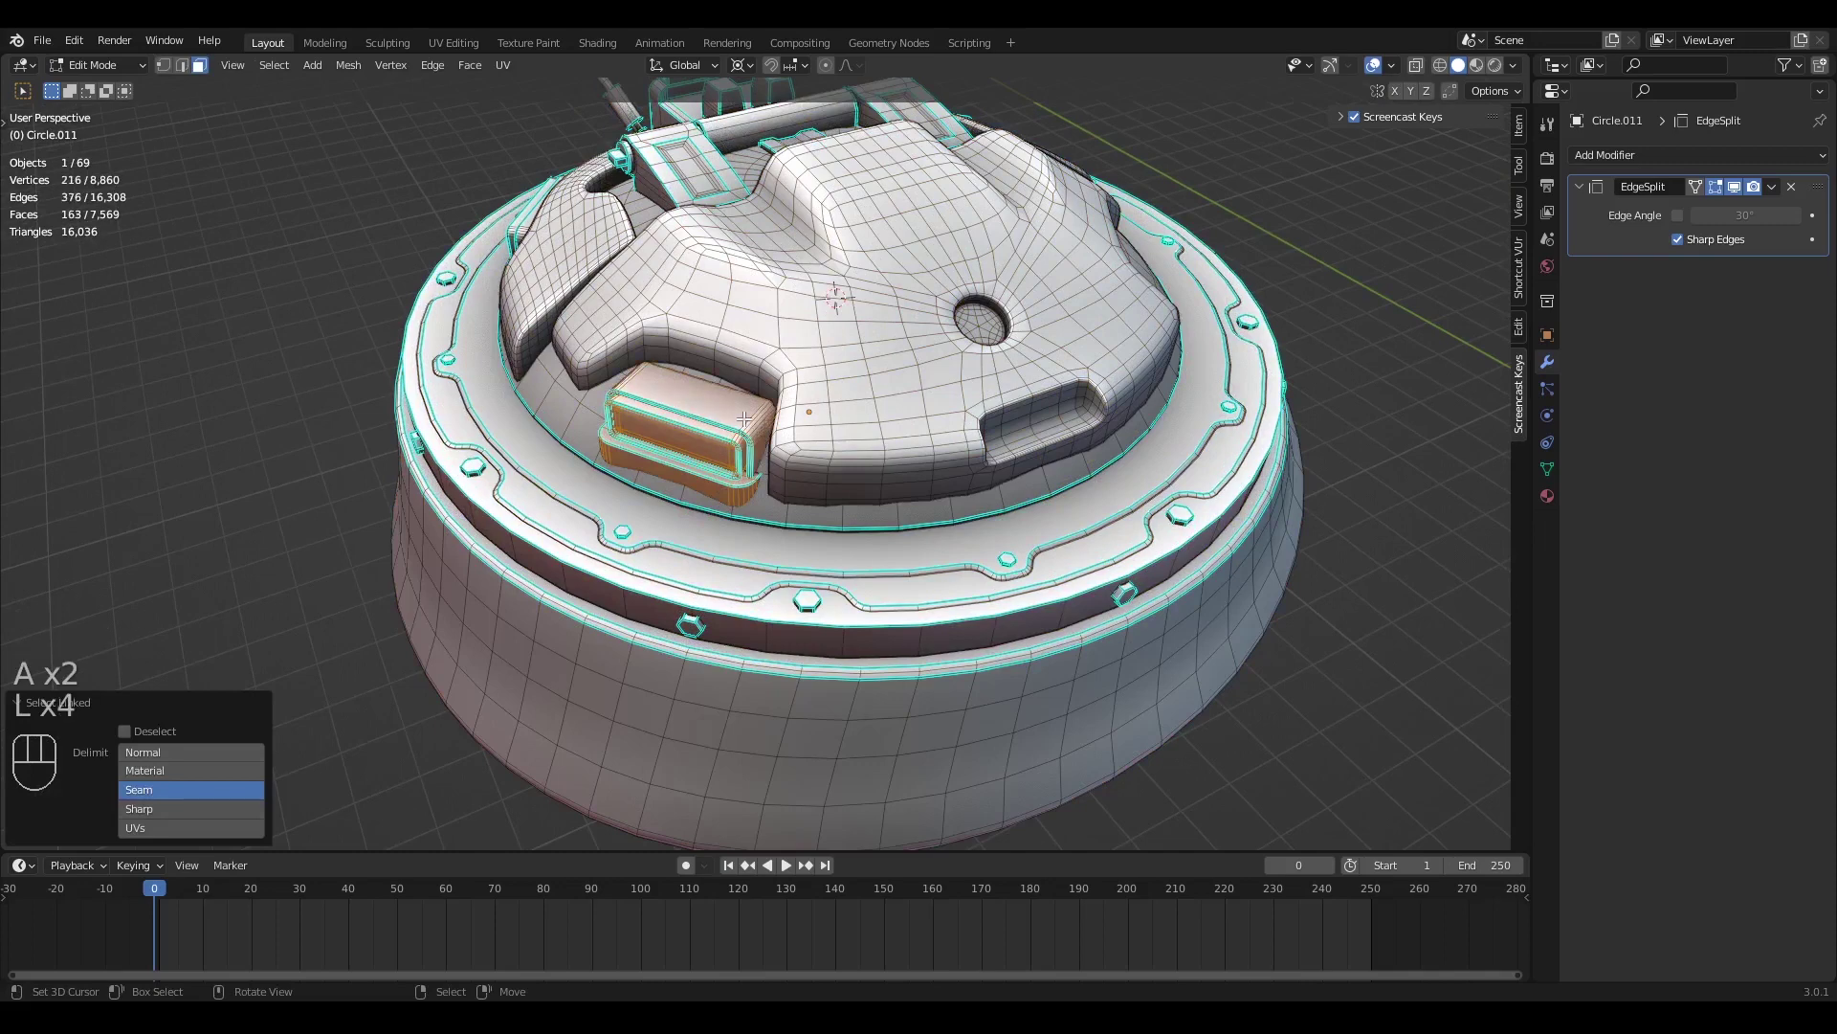
pyautogui.moveTo(745, 419); pyautogui.dragTo(871, 411, button='middle')
pyautogui.hotkey('shift', 'd')
pyautogui.write('sx-1')
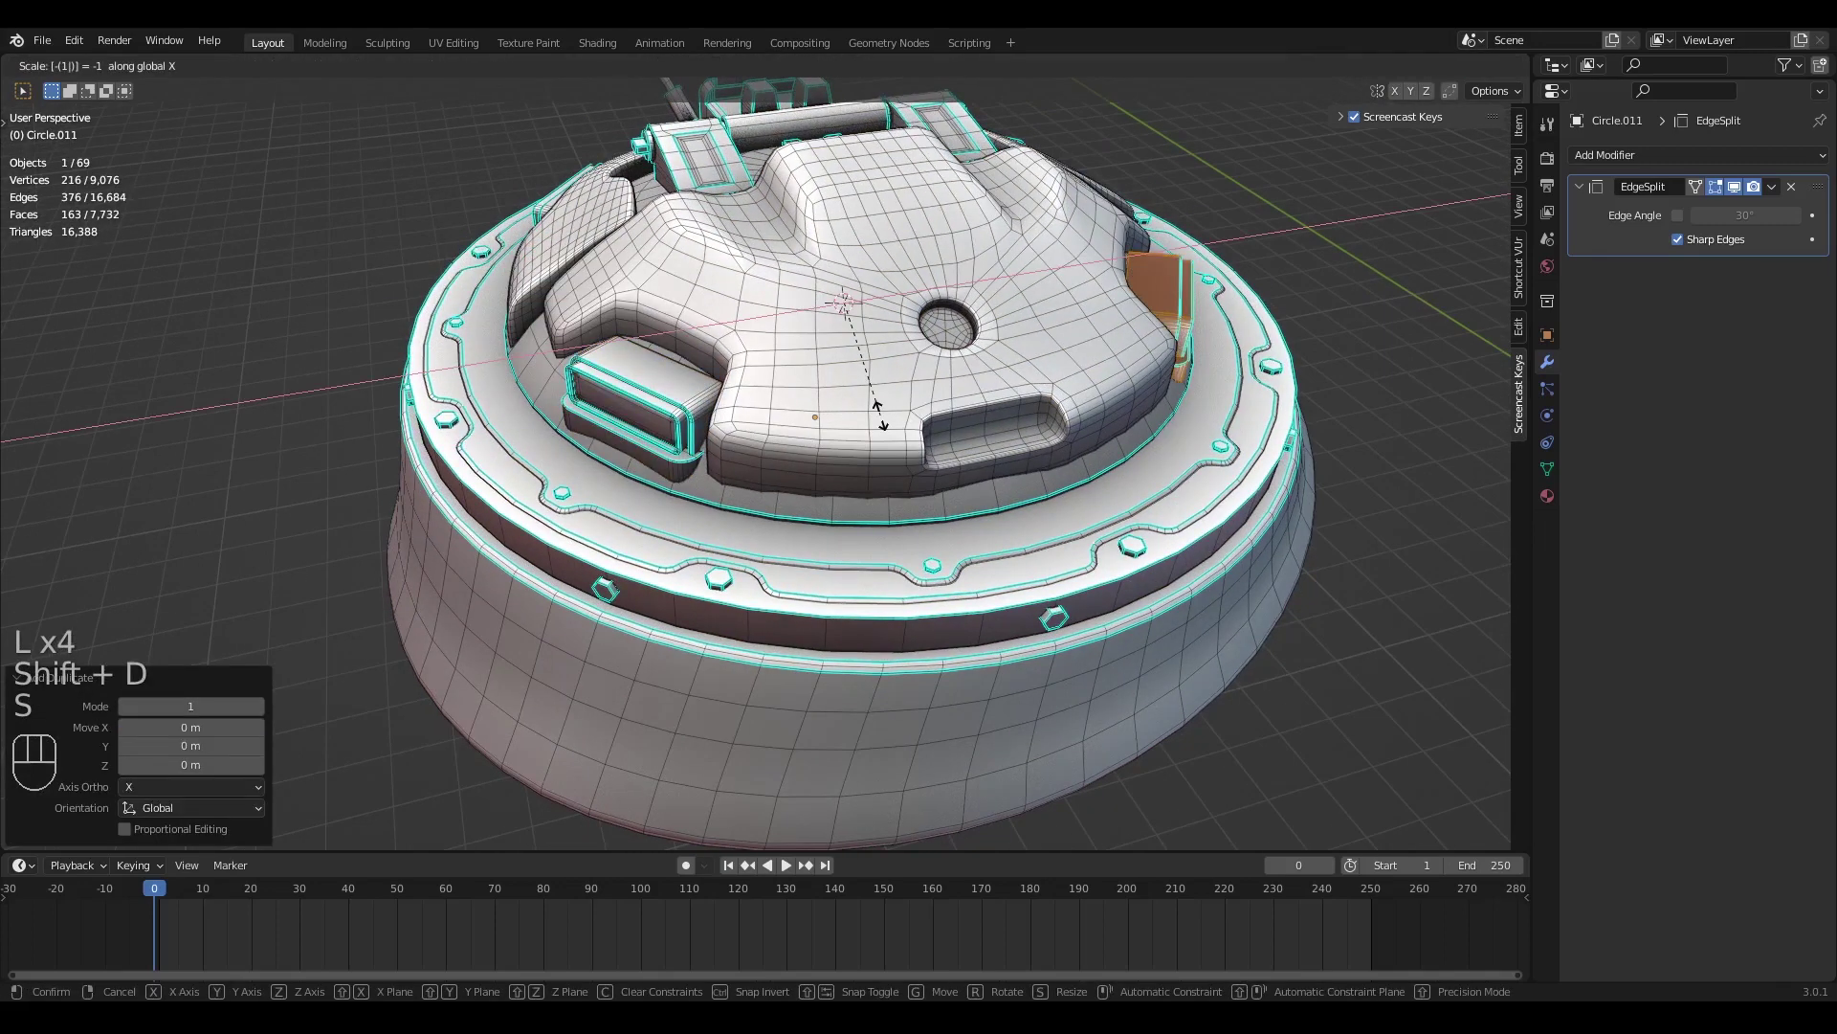
pyautogui.click(881, 421)
pyautogui.hotkey('shift', 'n')
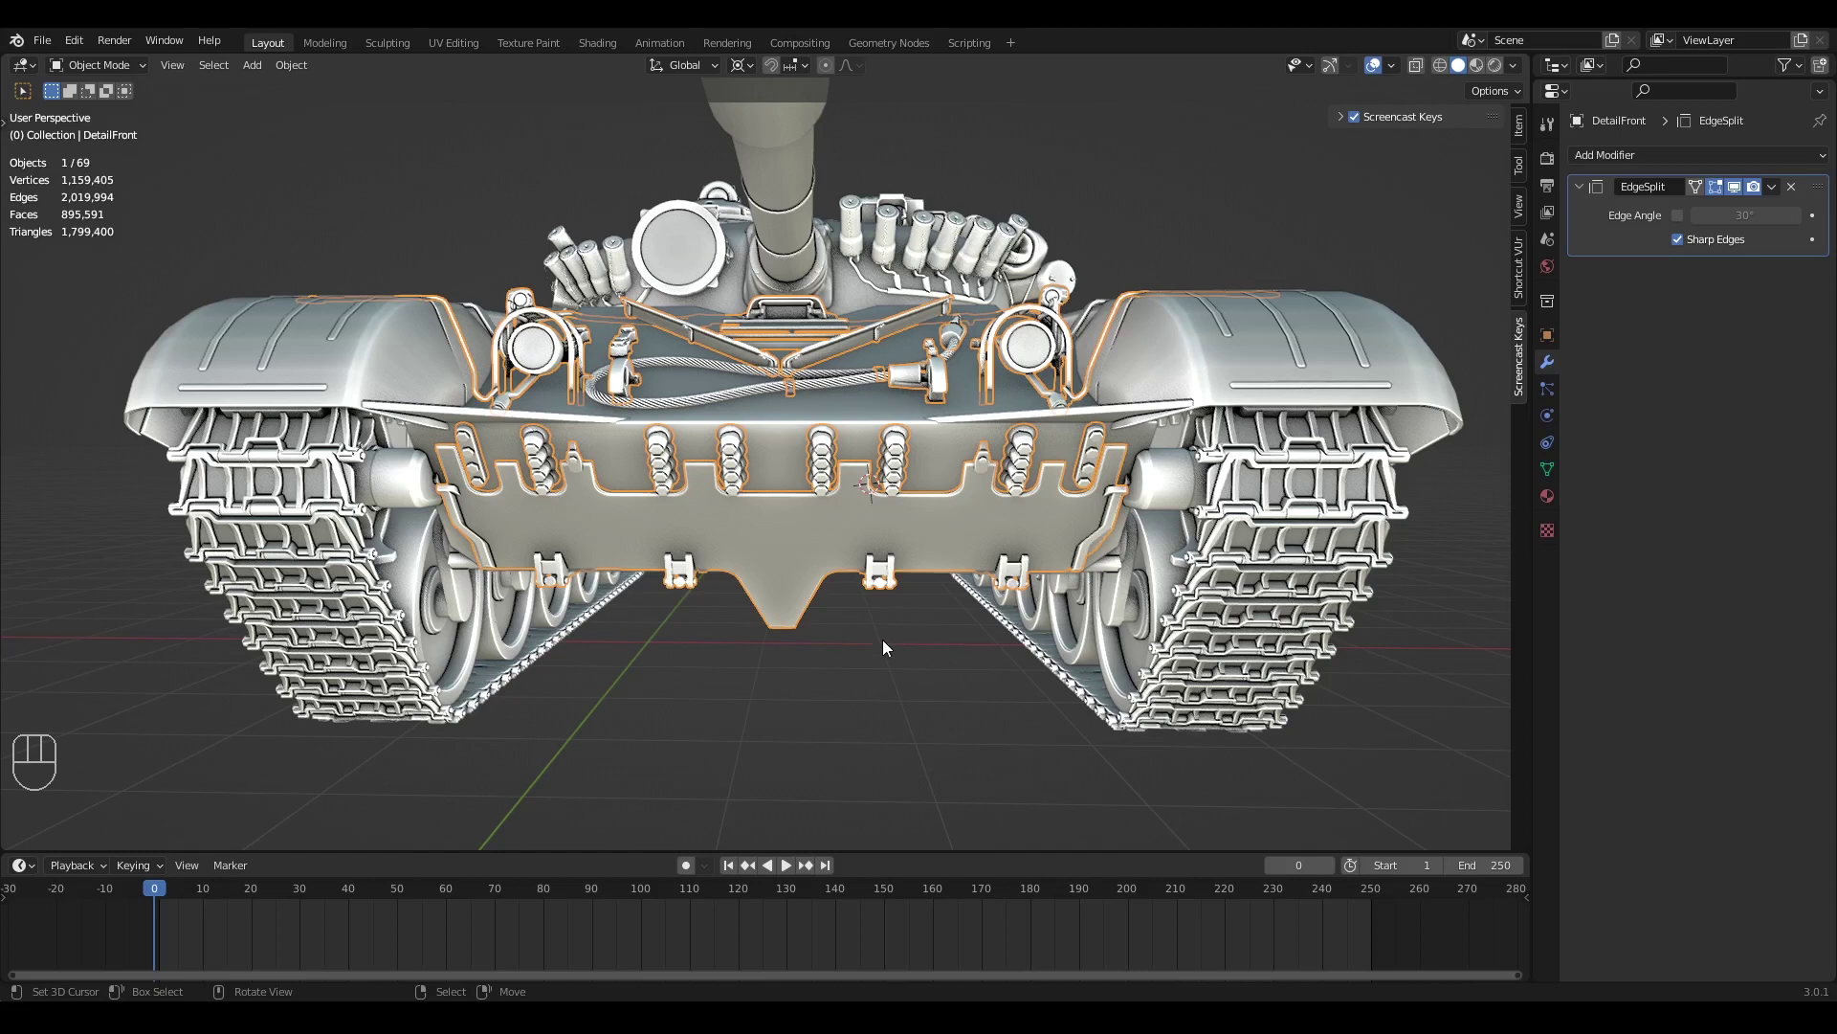
# Examine the tank's front armour plate and its bolted details from several angles
pyautogui.scroll(3, 882, 640)
pyautogui.moveTo(946, 626); pyautogui.dragTo(936, 633, button='middle')
pyautogui.scroll(2, 936, 634)
pyautogui.scroll(-4, 935, 633)
pyautogui.moveTo(816, 502); pyautogui.dragTo(882, 515, button='middle')
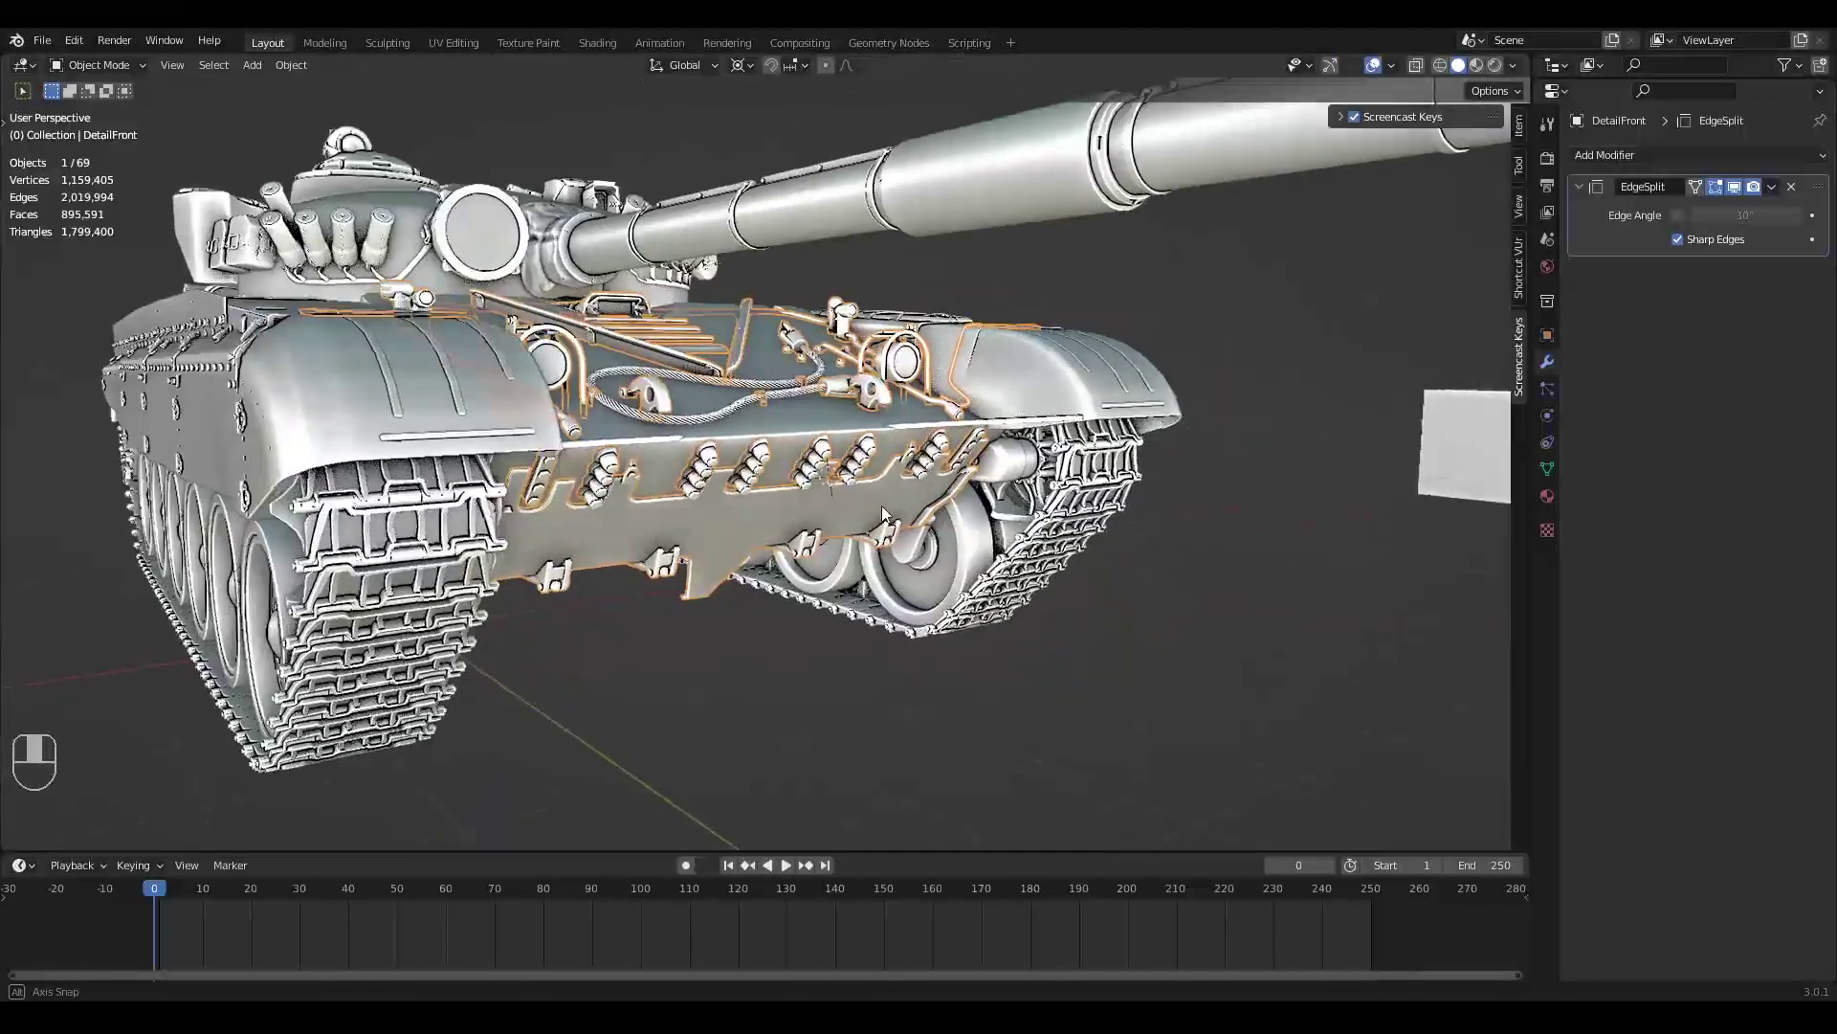
pyautogui.scroll(4, 876, 507)
pyautogui.rightClick(854, 485)
pyautogui.rightClick(846, 463)
pyautogui.moveTo(593, 651); pyautogui.dragTo(651, 488, button='middle')
pyautogui.scroll(-2, 623, 572)
pyautogui.moveTo(758, 583); pyautogui.dragTo(661, 378, button='middle')
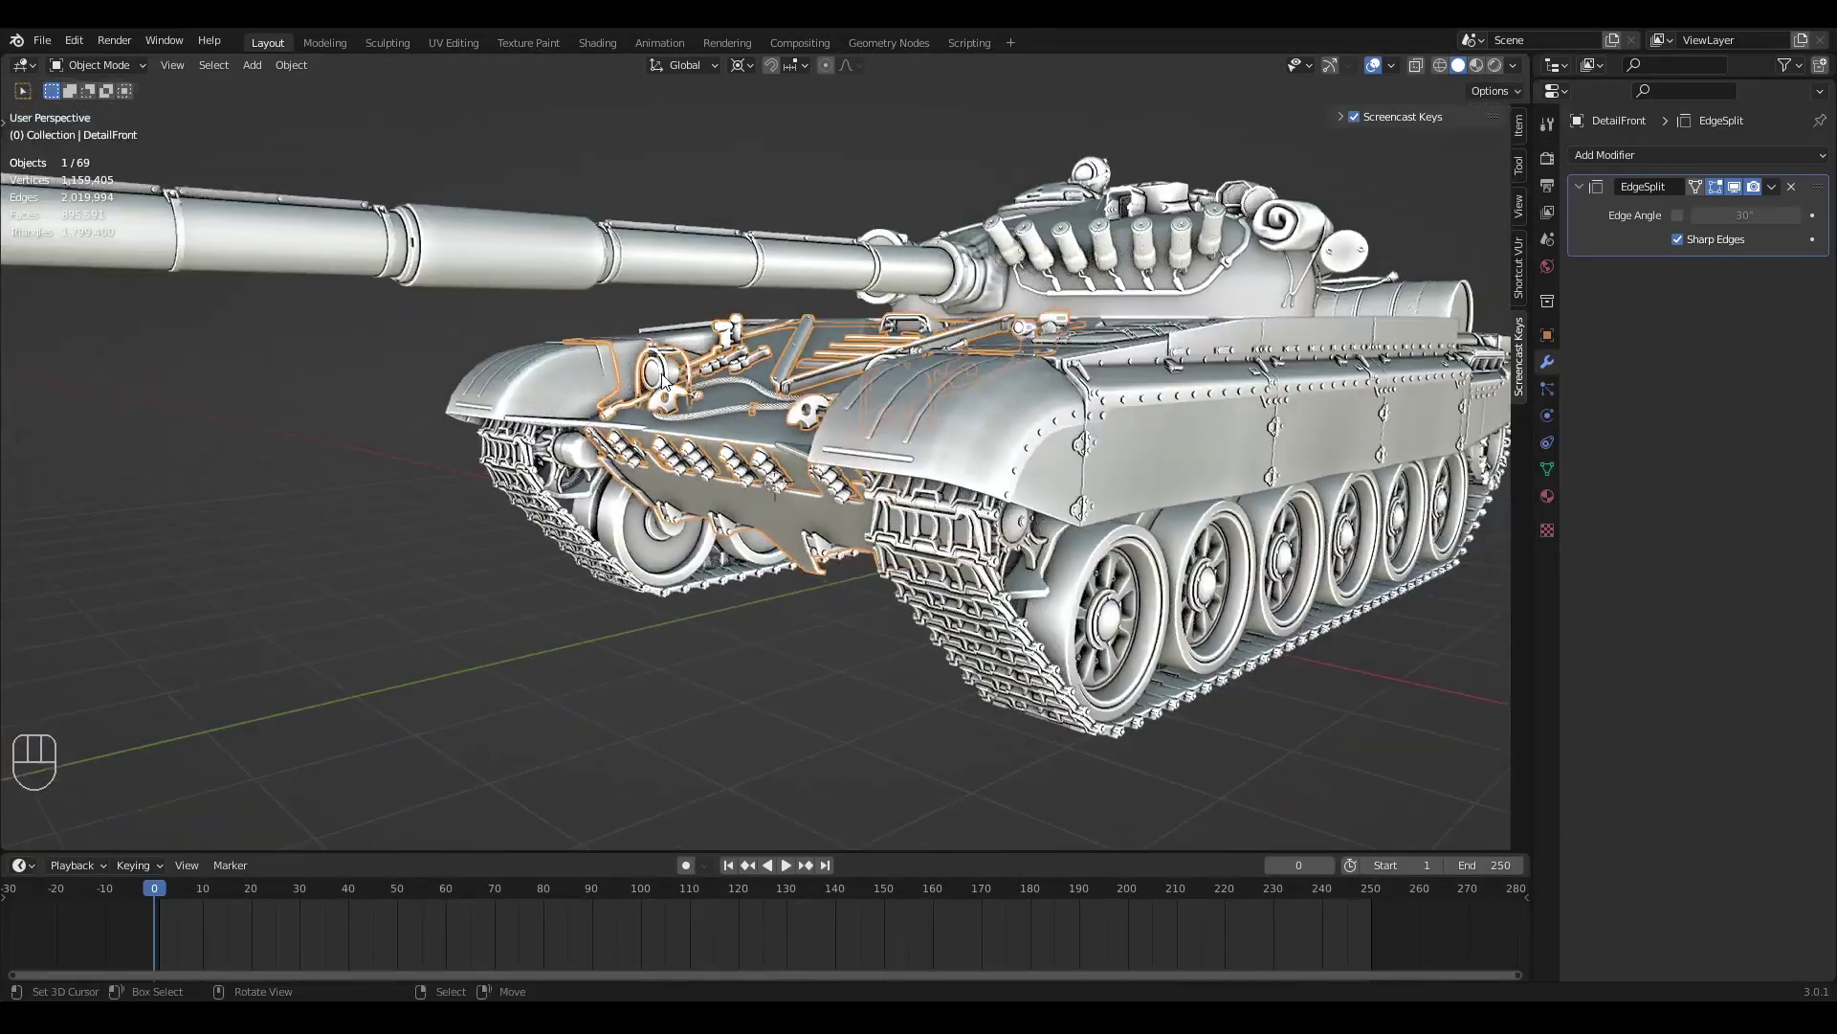
pyautogui.scroll(2, 661, 378)
pyautogui.keyDown('shift'); pyautogui.moveTo(720, 440); pyautogui.dragTo(897, 501, button='middle'); pyautogui.keyUp('shift')
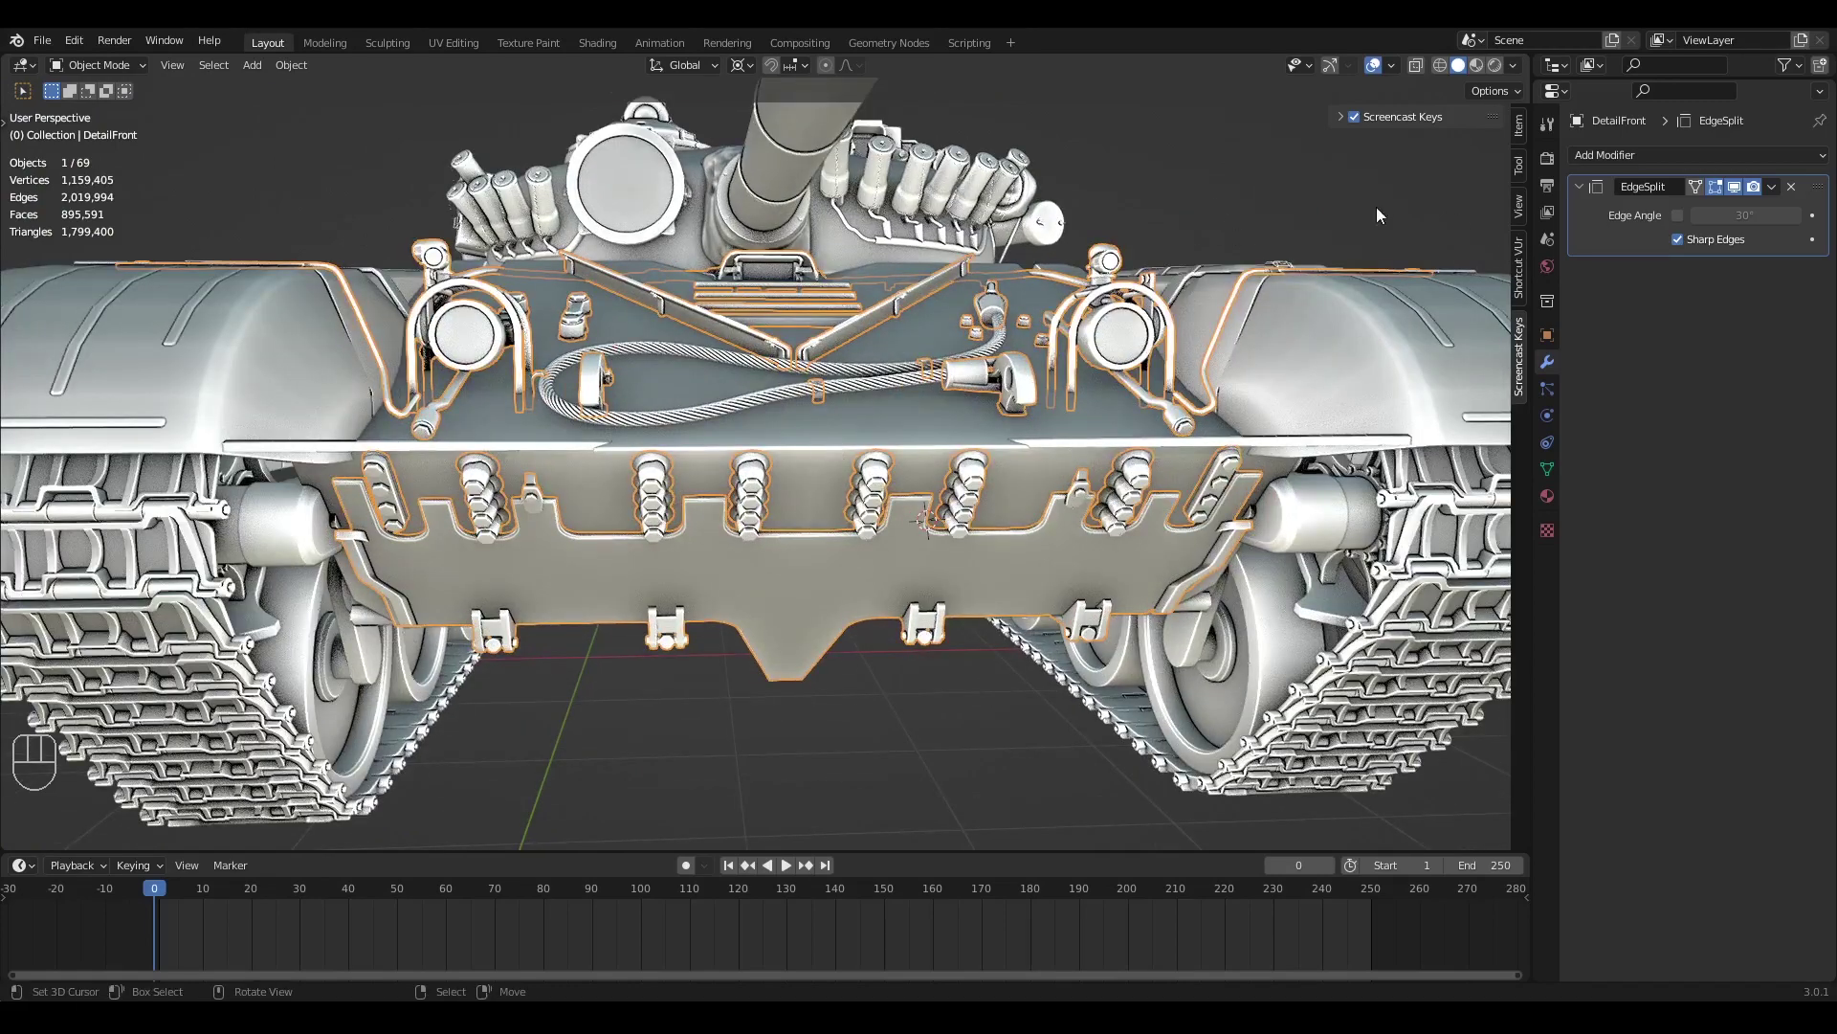
pyautogui.moveTo(1455, 212); pyautogui.dragTo(996, 440, button='middle')
# Try to move the upper-edge faces of the armour plate's central tab upward, and undo the move
pyautogui.press('Tab')
pyautogui.press('Tab')
pyautogui.moveTo(807, 473)
pyautogui.mouseDown(button='middle')
pyautogui.moveTo(857, 458)
pyautogui.moveTo(703, 487)
pyautogui.moveTo(950, 511)
pyautogui.moveTo(677, 544)
pyautogui.moveTo(846, 522)
pyautogui.moveTo(865, 542)
pyautogui.moveTo(813, 527)
pyautogui.moveTo(824, 479)
pyautogui.moveTo(802, 457)
pyautogui.moveTo(764, 533)
pyautogui.moveTo(800, 490)
pyautogui.moveTo(830, 497)
pyautogui.mouseUp(button='middle')
pyautogui.press('Tab')
pyautogui.press('g')
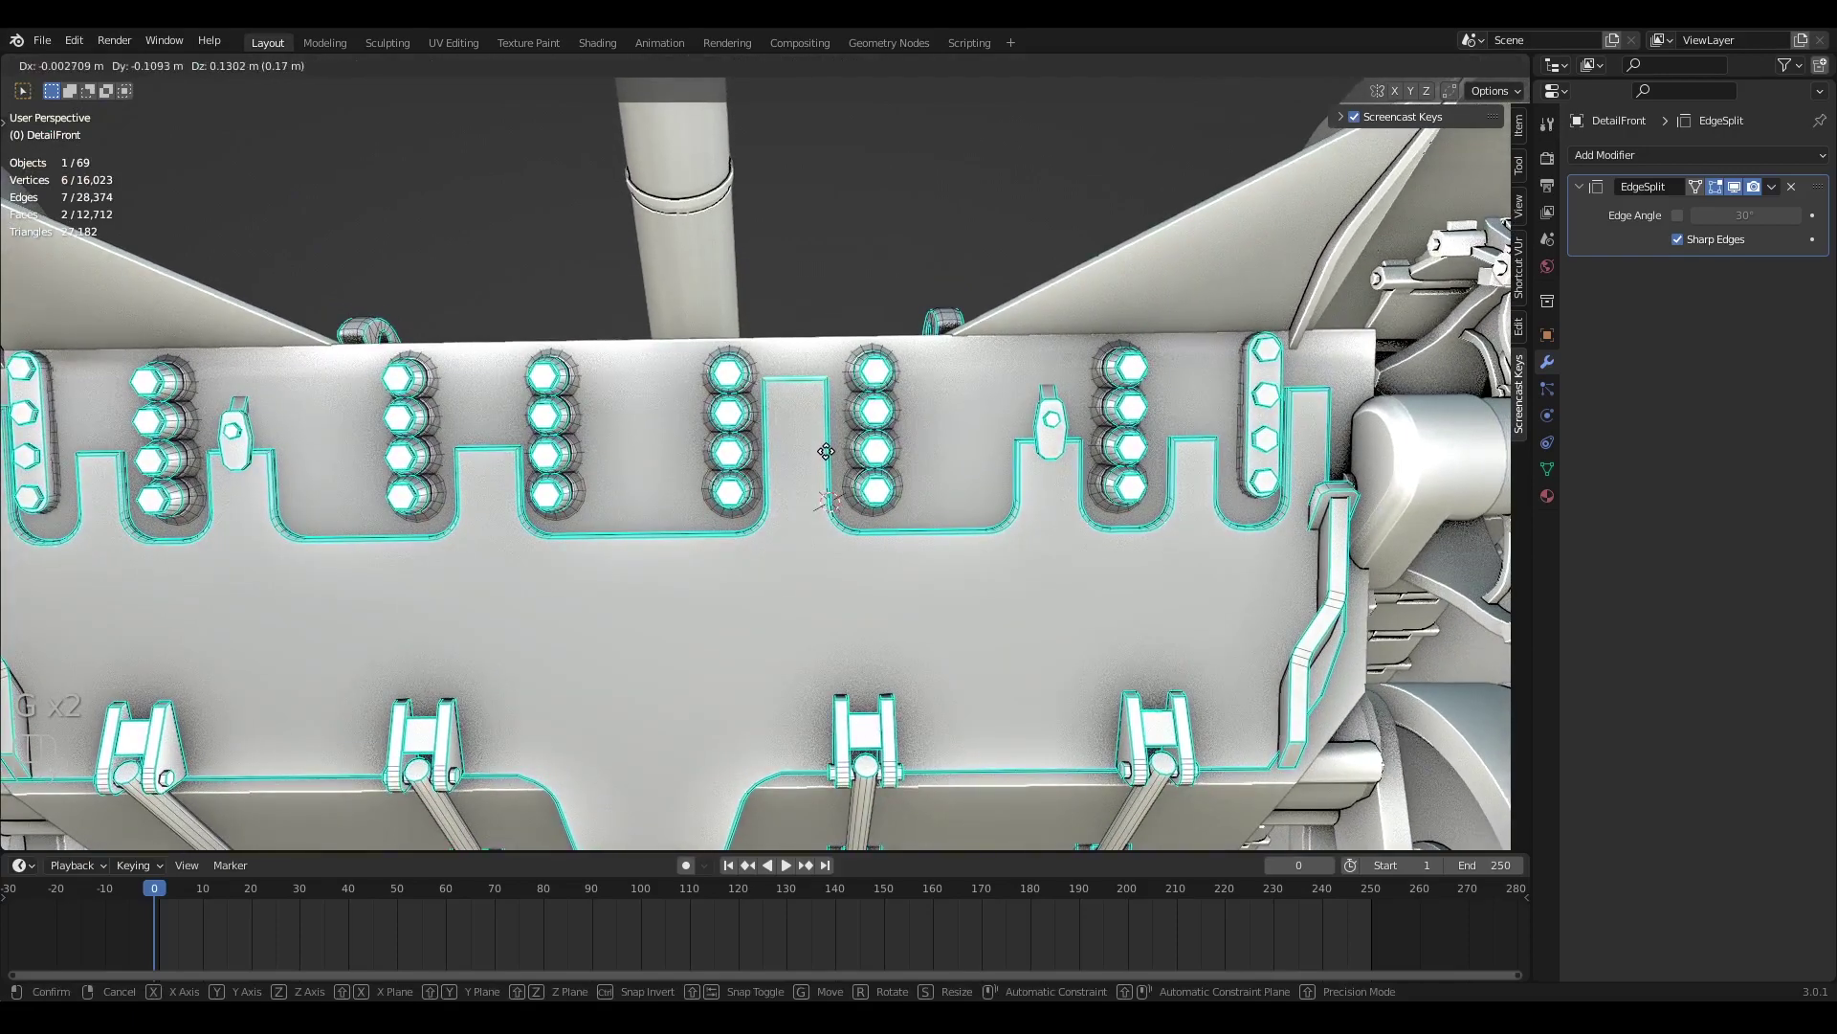
pyautogui.click(828, 443)
pyautogui.moveTo(829, 443); pyautogui.dragTo(745, 547, button='middle')
pyautogui.scroll(3, 841, 473)
pyautogui.moveTo(782, 425); pyautogui.dragTo(882, 532, button='middle')
pyautogui.hotkey('ctrl', 'z')
# Switch to vertex selection and snap the 3D cursor to the vertex at the lower end of the tab's side edge
pyautogui.scroll(2, 879, 589)
pyautogui.press('Tab')
pyautogui.press('Tab')
pyautogui.press('1')
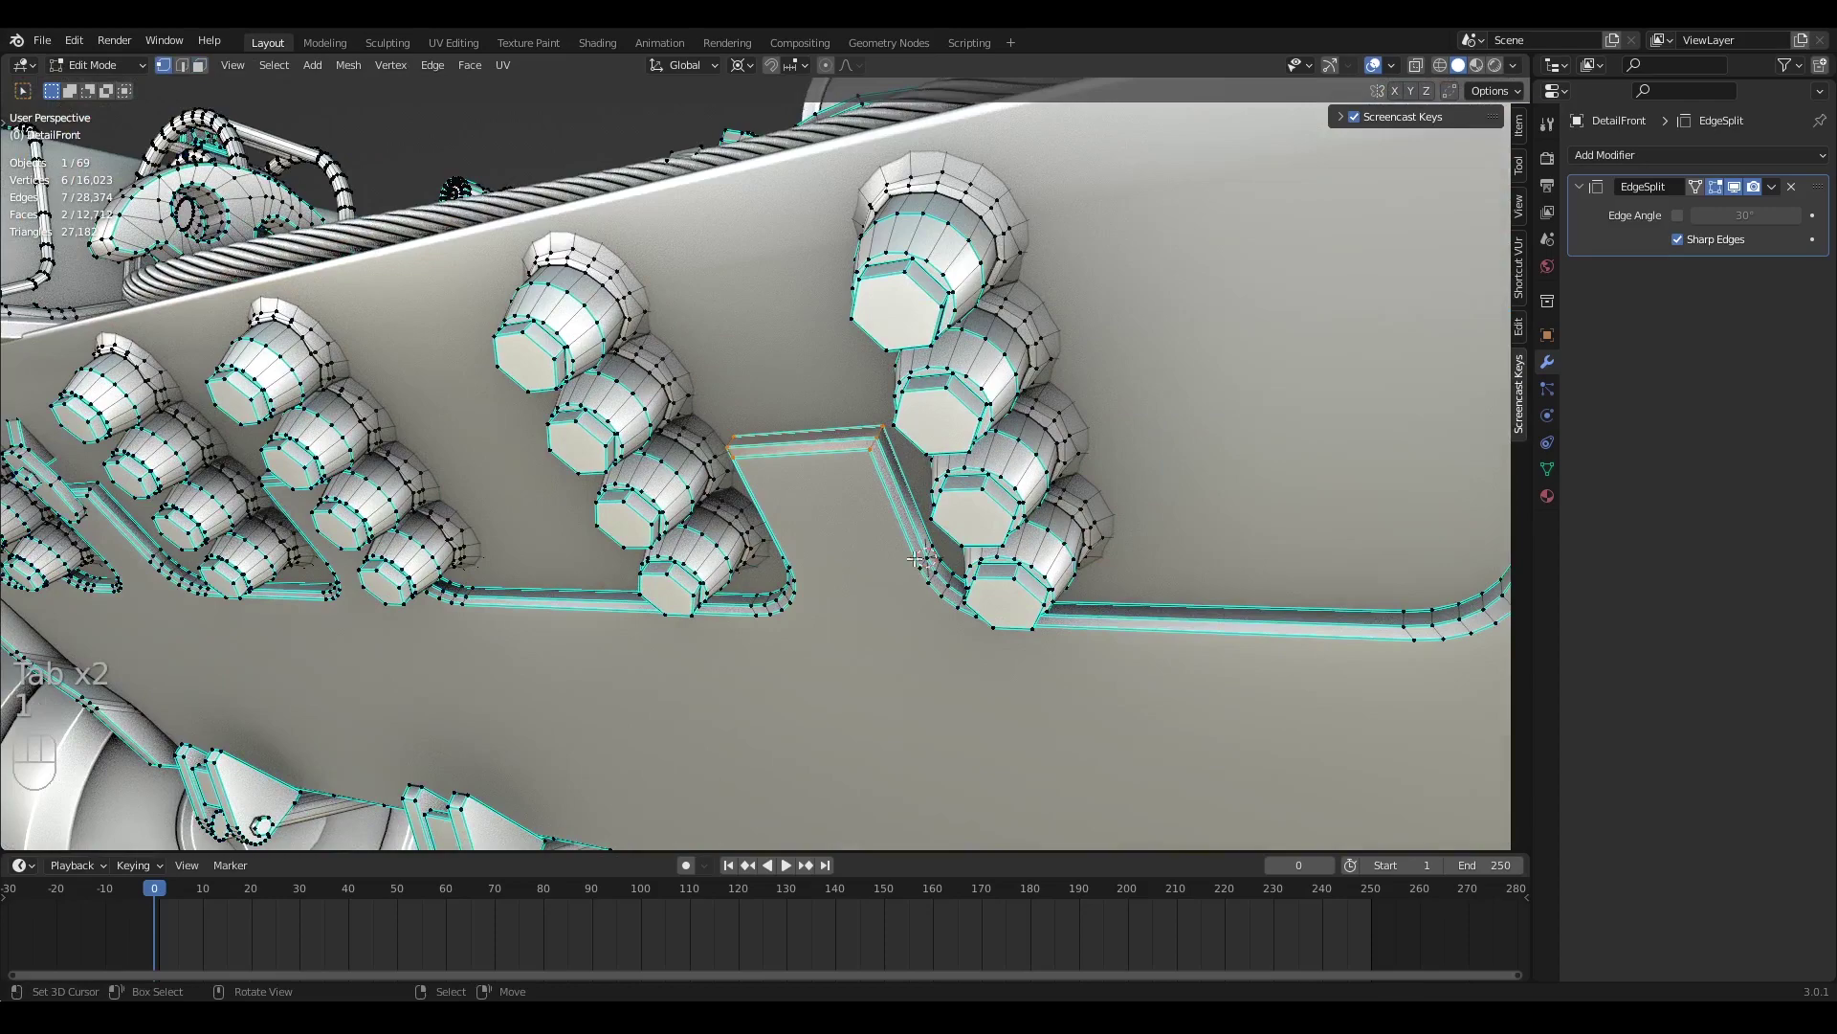
pyautogui.moveTo(814, 404); pyautogui.dragTo(907, 508, button='middle')
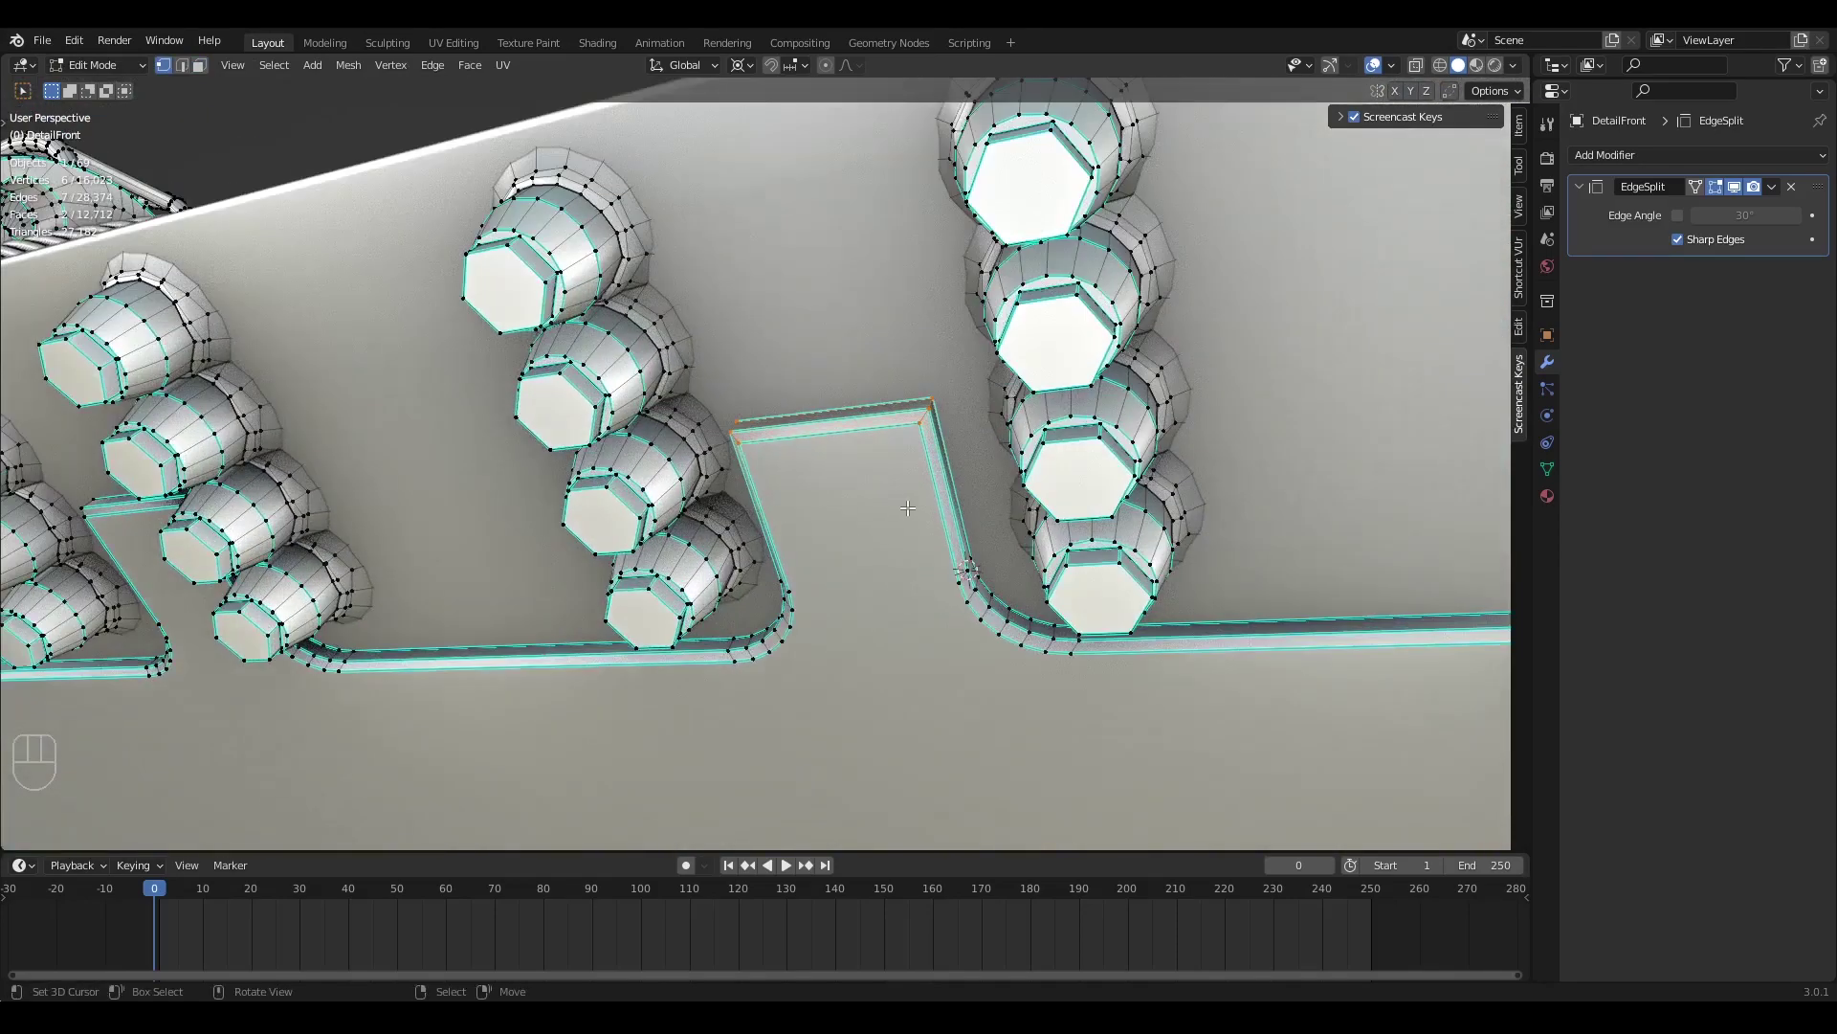
pyautogui.rightClick(963, 582)
pyautogui.keyDown('shift'); pyautogui.moveTo(964, 584); pyautogui.dragTo(884, 557, button='middle'); pyautogui.keyUp('shift')
pyautogui.hotkey('shift', 's')
pyautogui.click(898, 650)
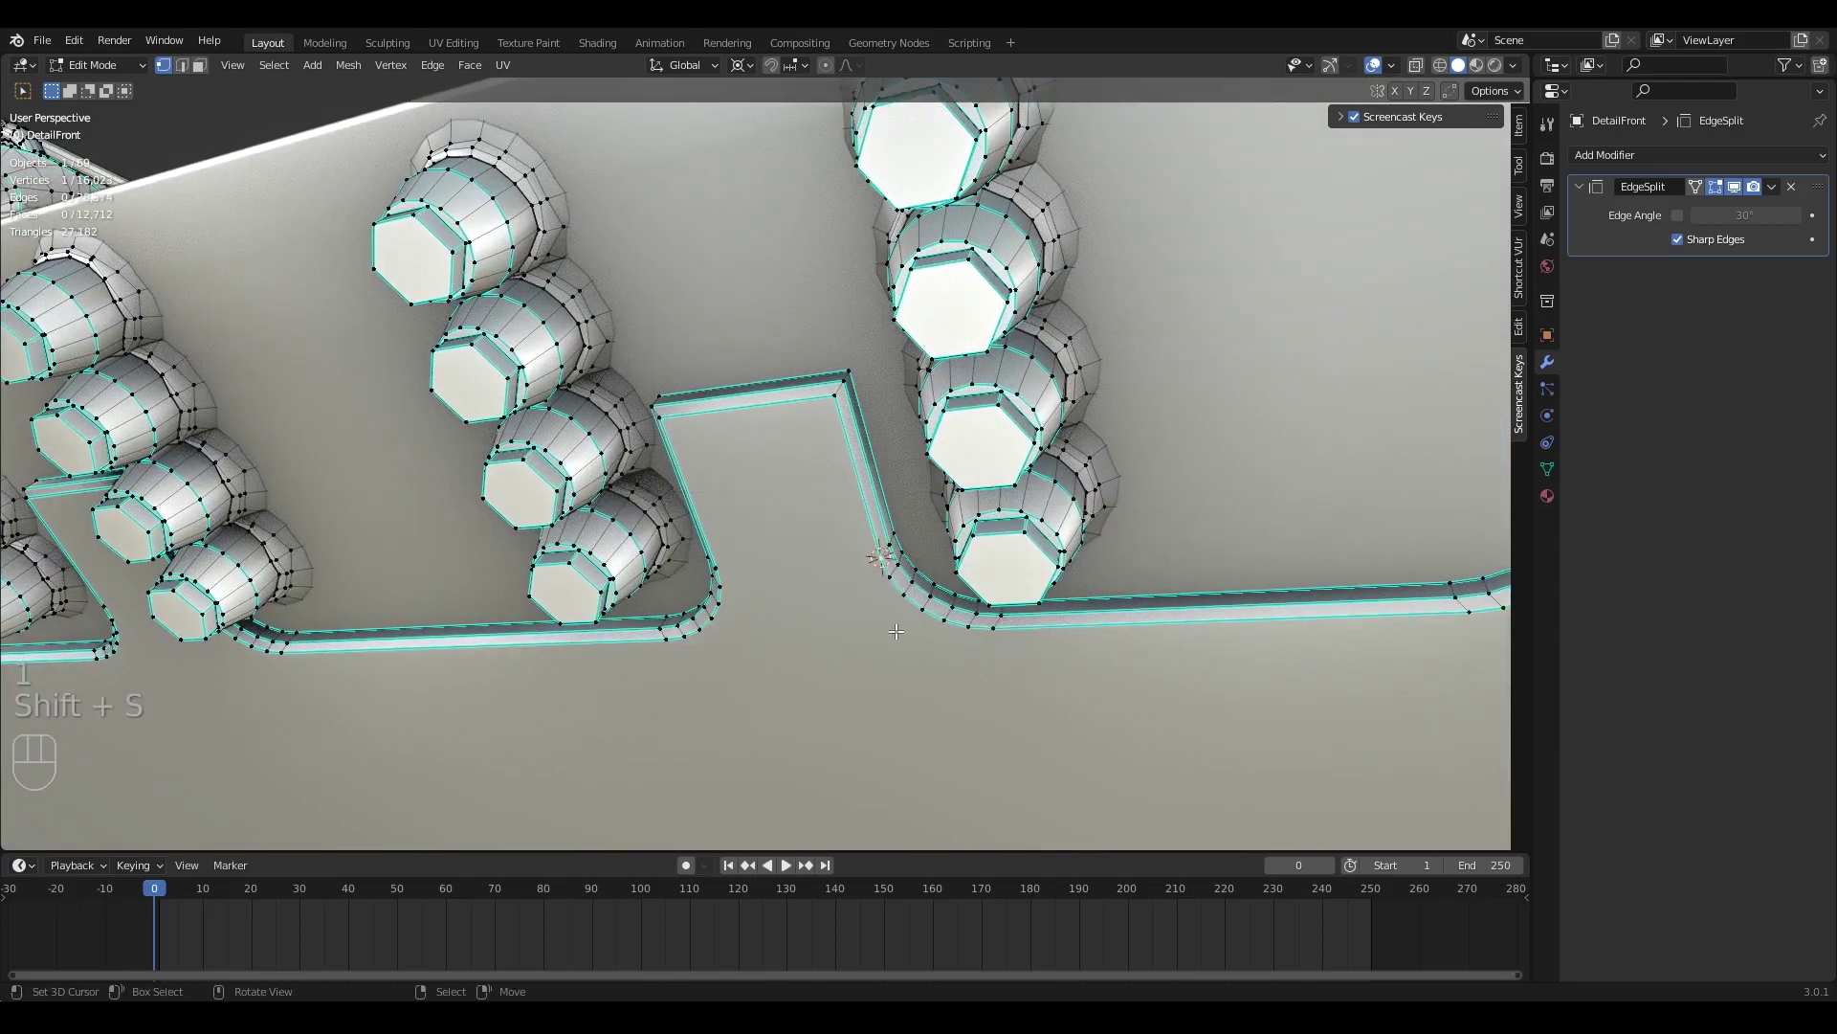
# Snap the 3D cursor to the midpoint between the two selected end vertices of the tab's side edge
pyautogui.moveTo(829, 391); pyautogui.dragTo(827, 447, button='middle')
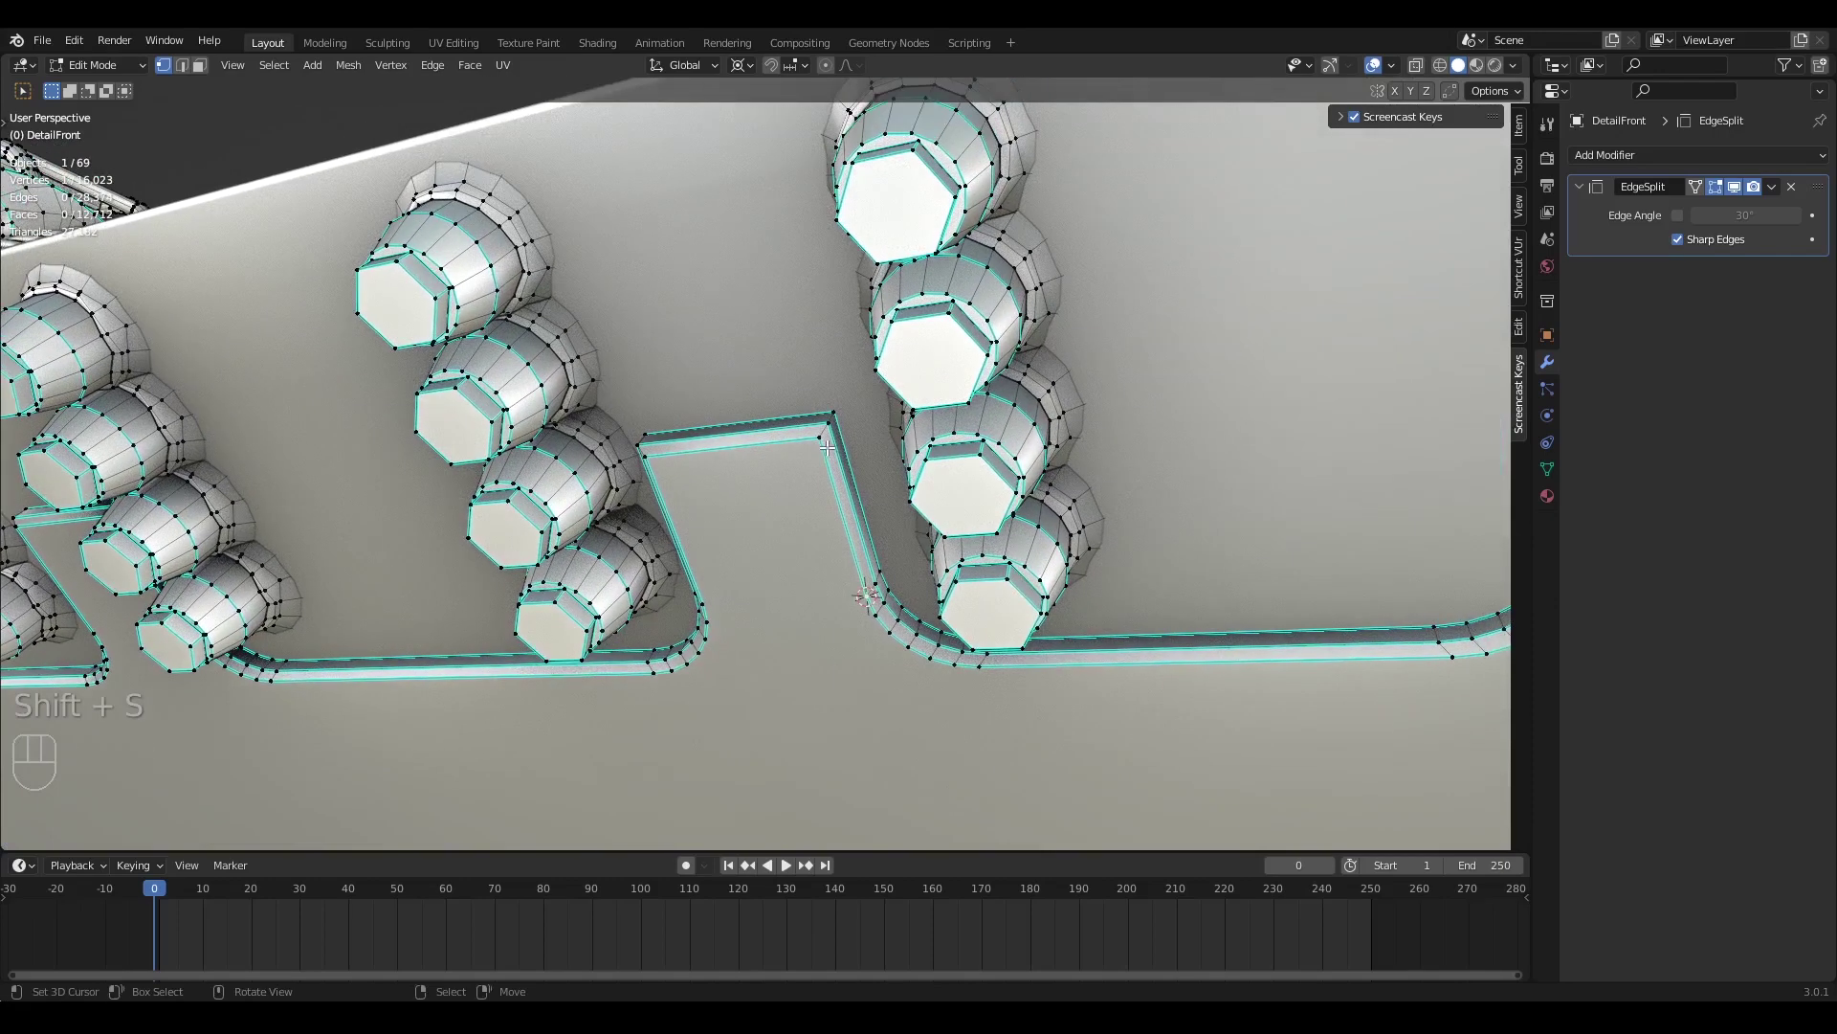
pyautogui.moveTo(780, 353); pyautogui.dragTo(802, 422, button='middle')
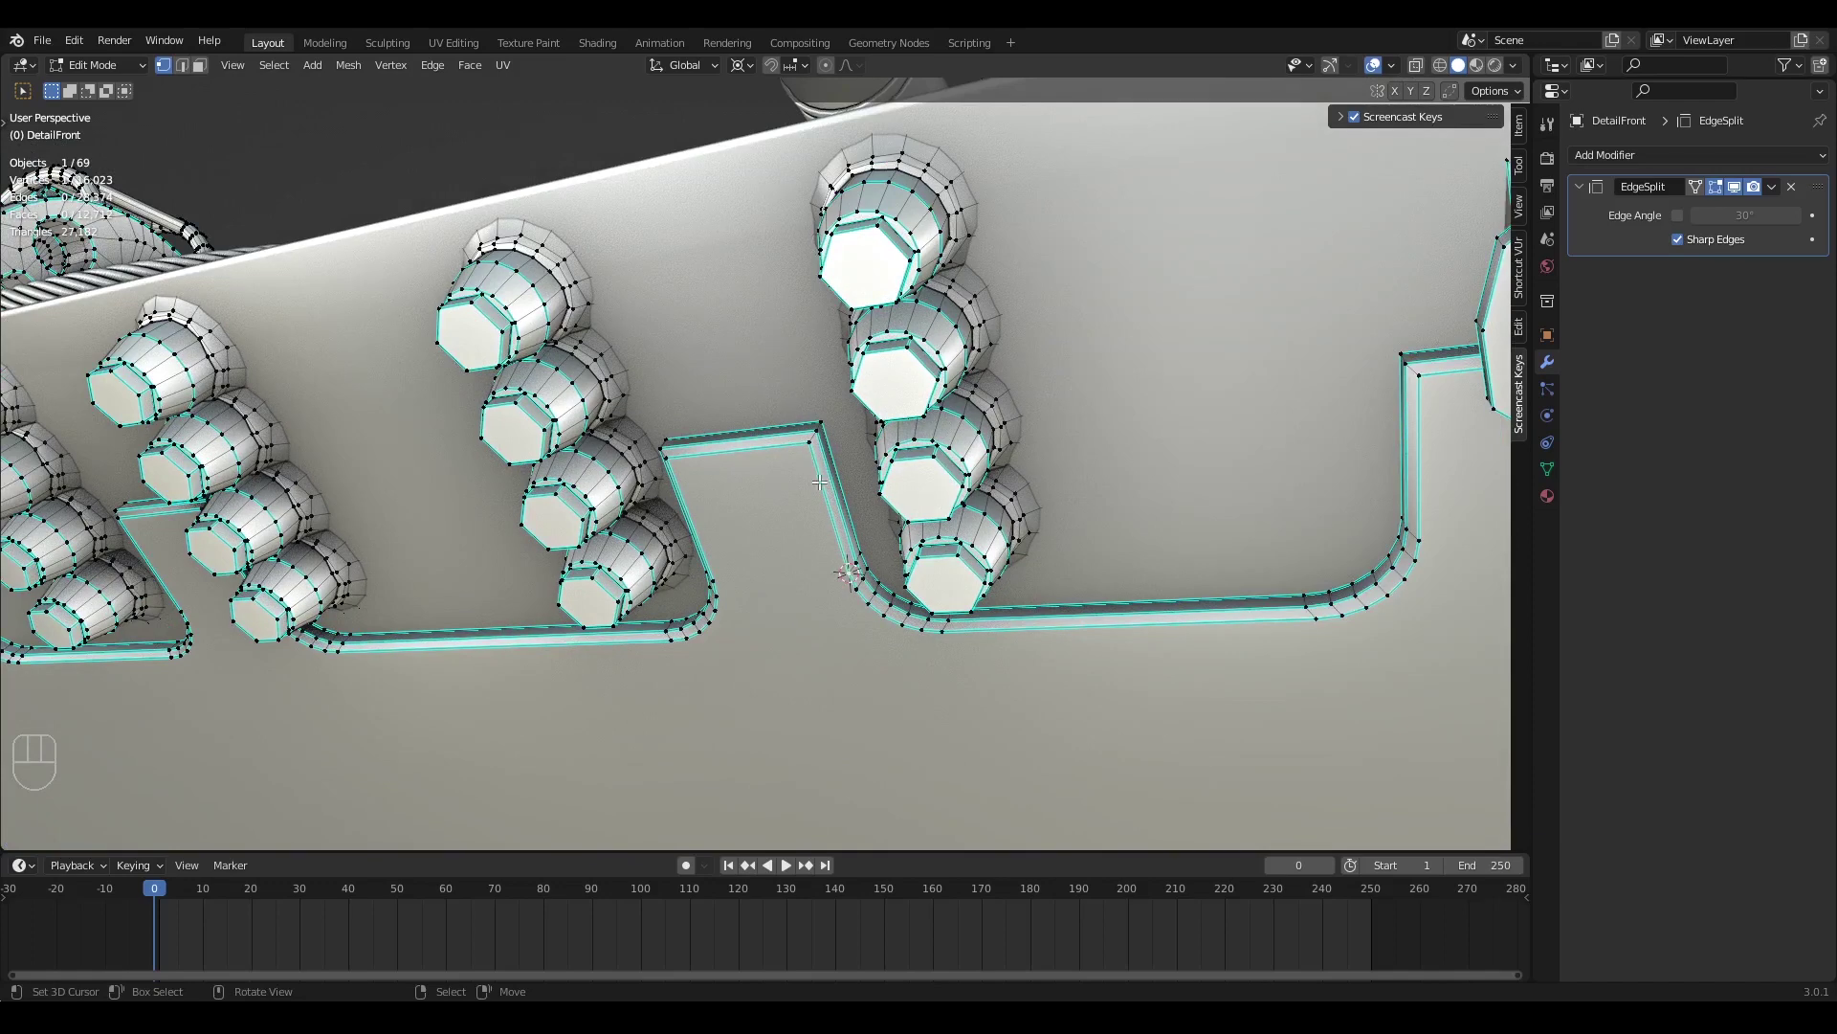
pyautogui.moveTo(806, 443); pyautogui.dragTo(797, 431, button='middle')
pyautogui.scroll(2, 824, 510)
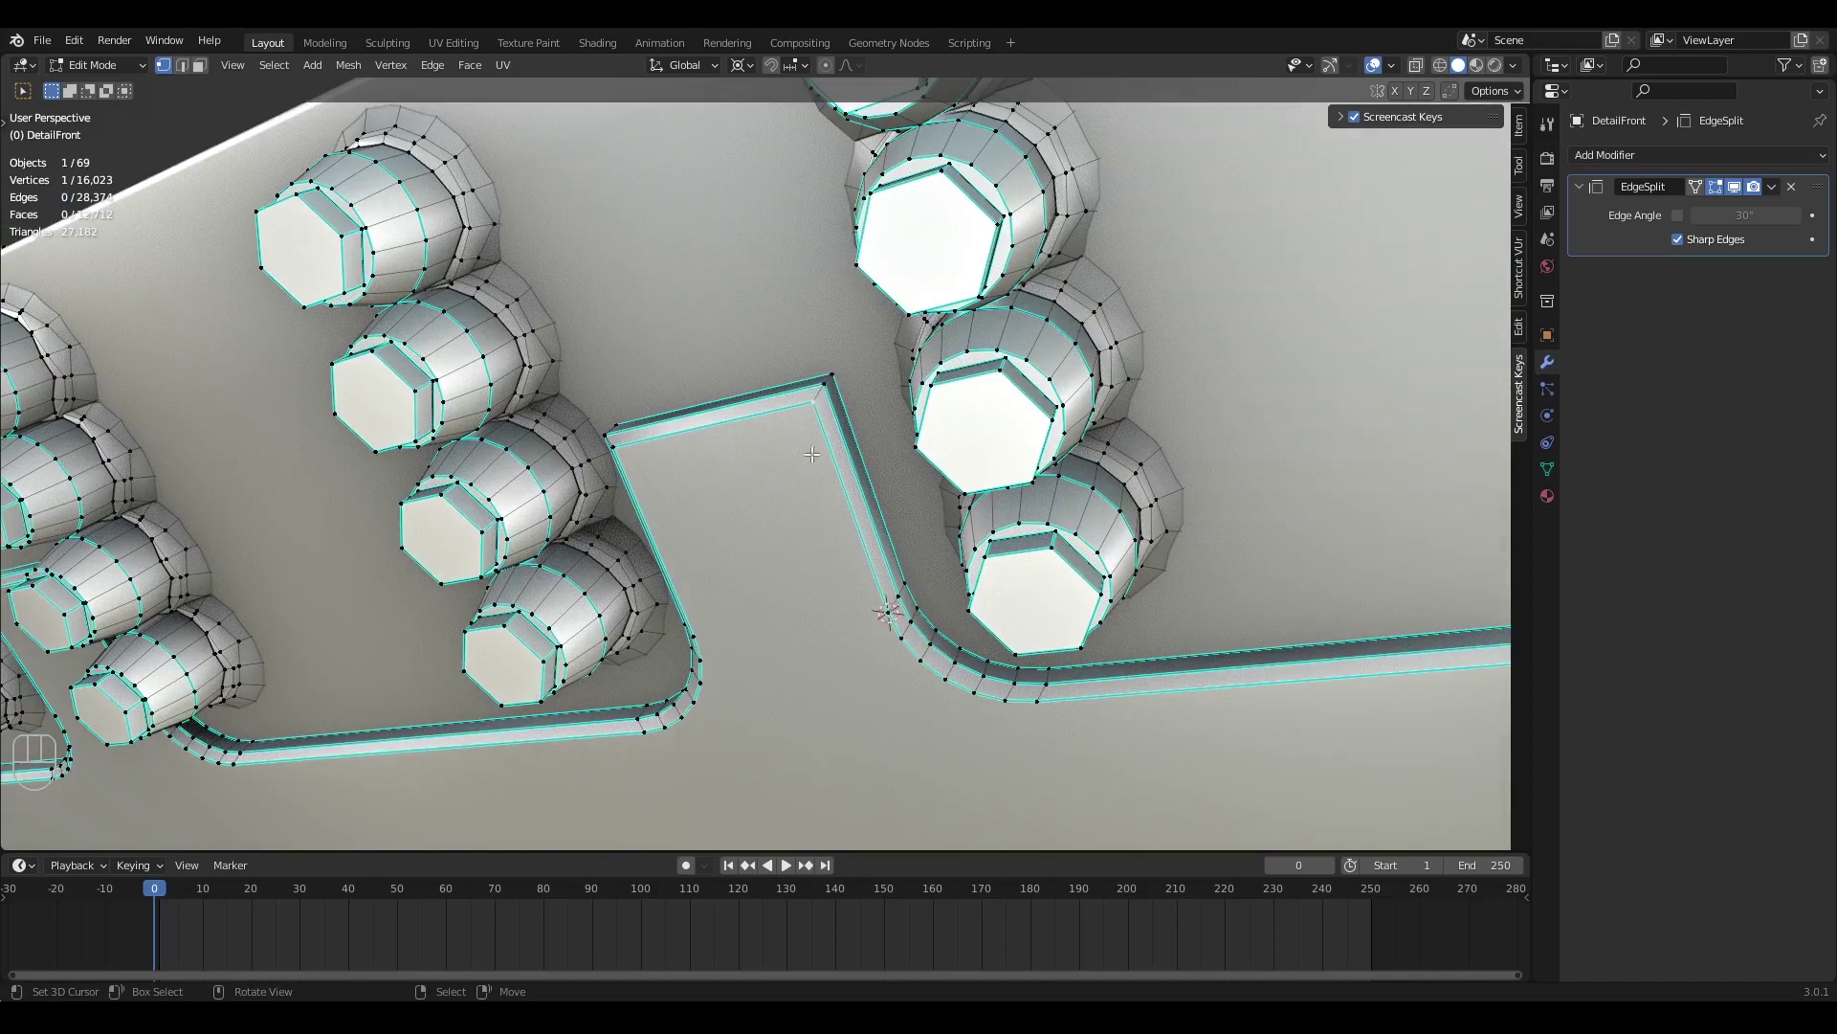
pyautogui.scroll(-3, 889, 611)
pyautogui.moveTo(888, 611); pyautogui.dragTo(902, 545, button='middle')
pyautogui.scroll(3, 902, 545)
pyautogui.hotkey('shift', 's')
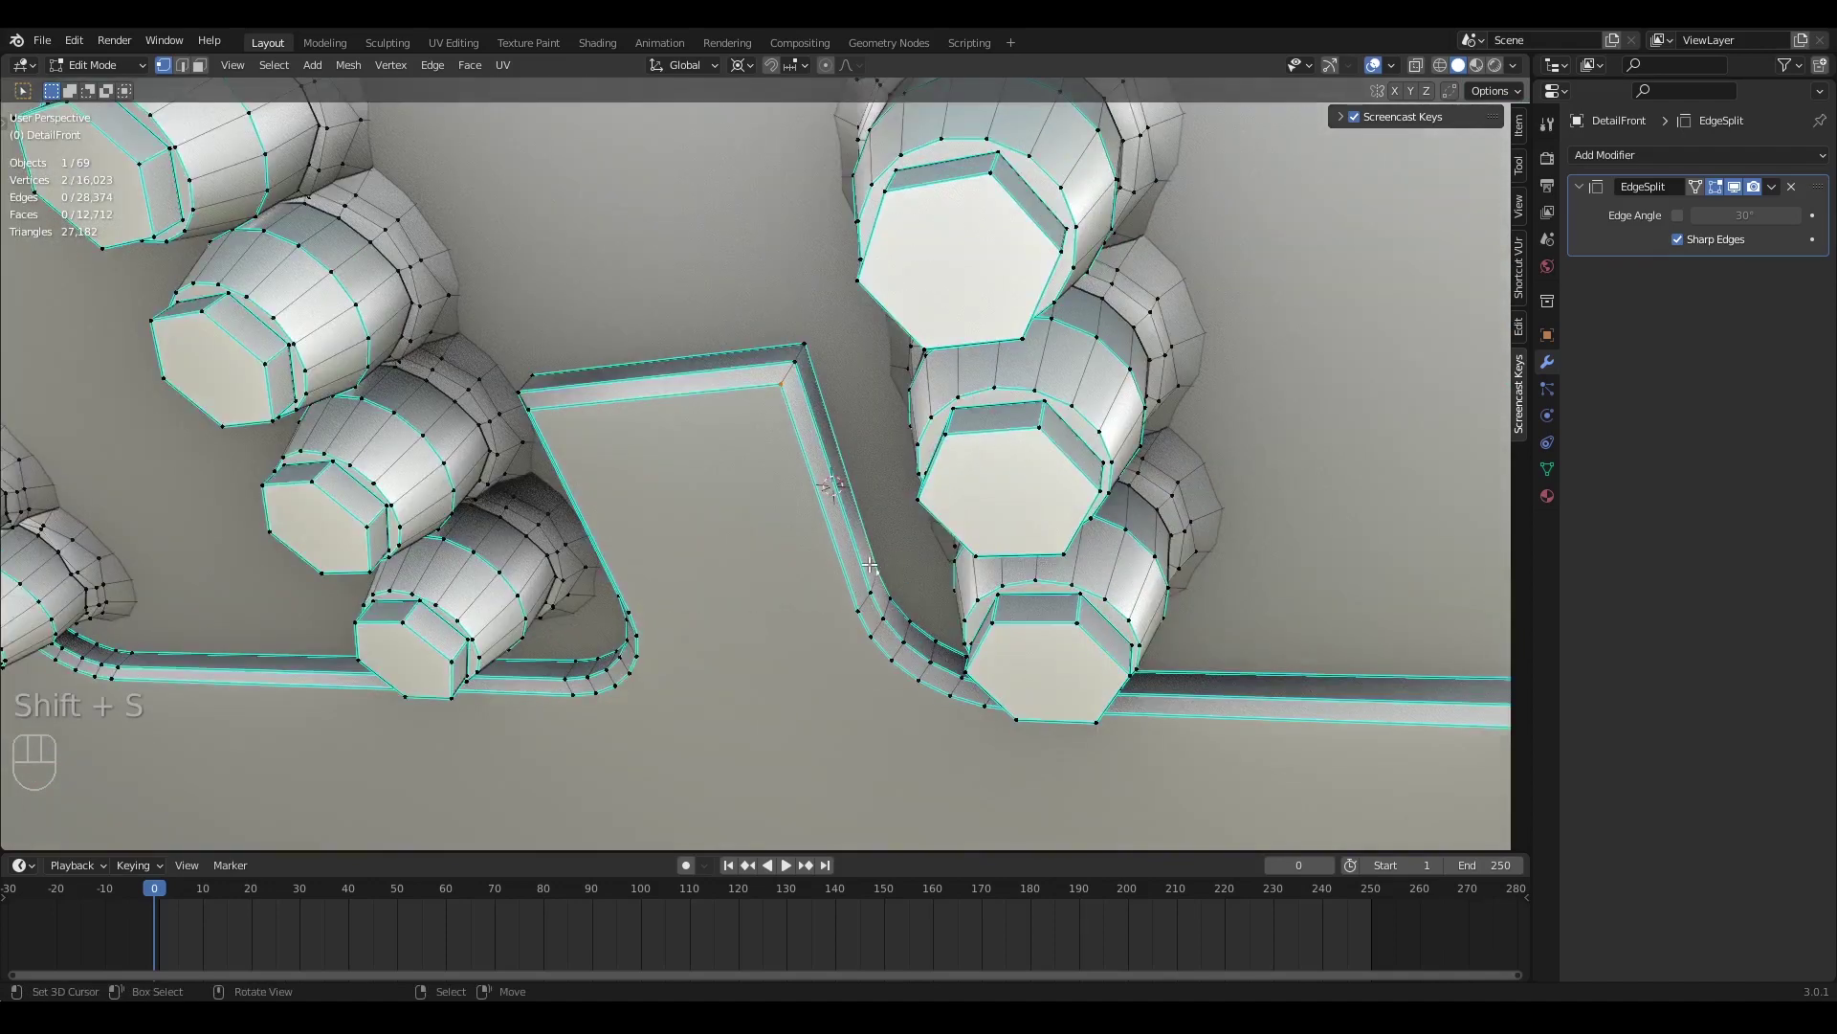
# Snap the 3D cursor to the lower vertex of the tab's outer side edge and scale its upper corner vertex by 2
pyautogui.hotkey('shift', 's')
pyautogui.hotkey('shift', 's')
pyautogui.press('z')
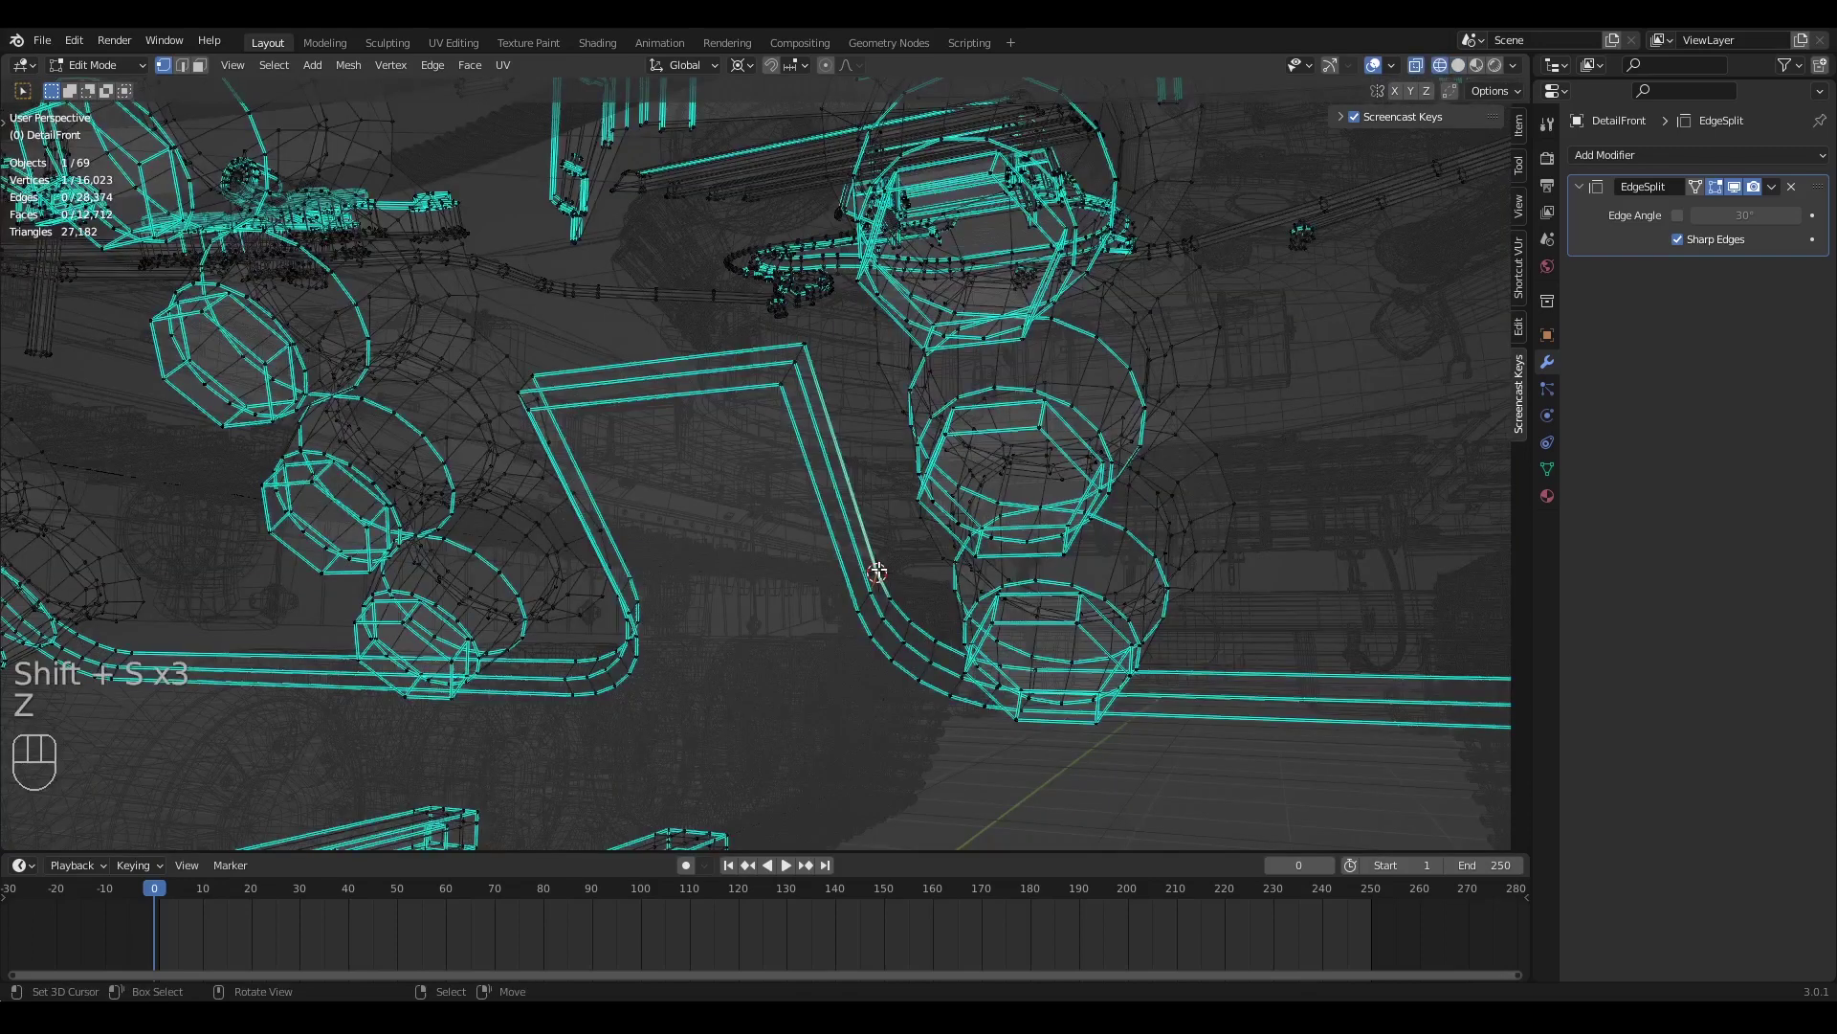
pyautogui.press('z')
pyautogui.click(806, 345)
pyautogui.moveTo(809, 346); pyautogui.dragTo(887, 508, button='middle')
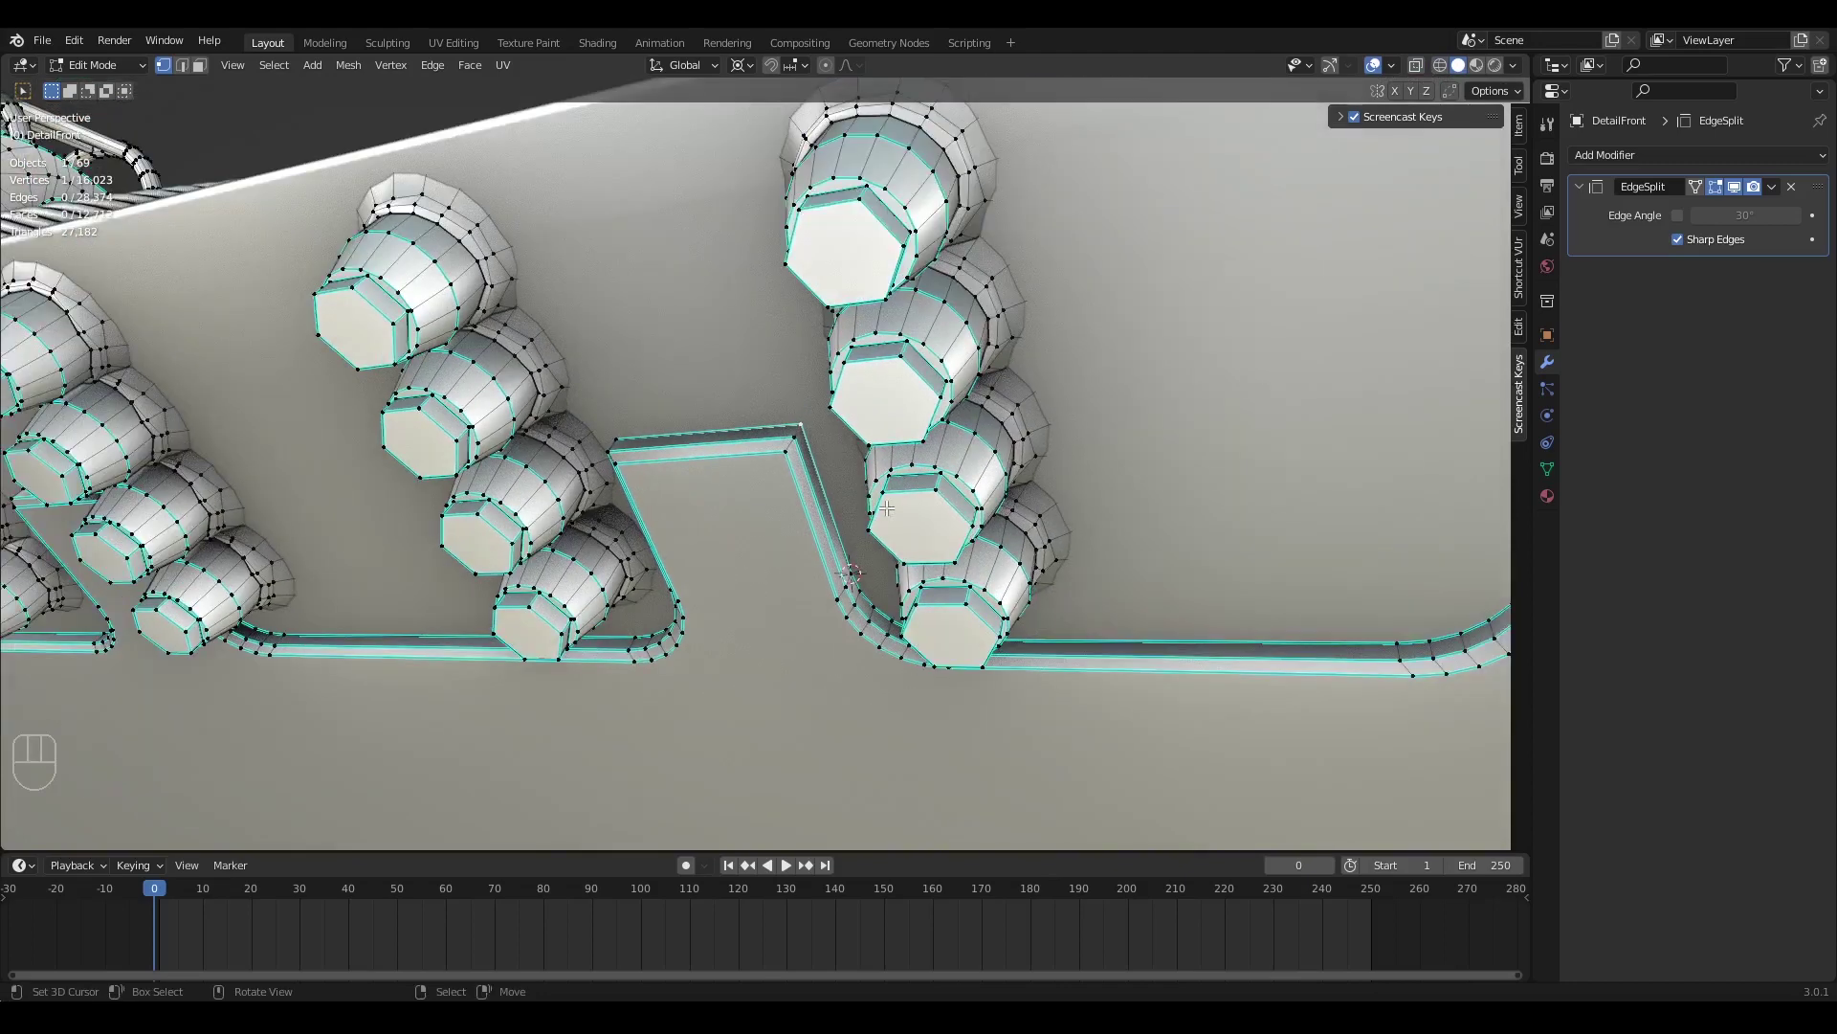
pyautogui.press('s')
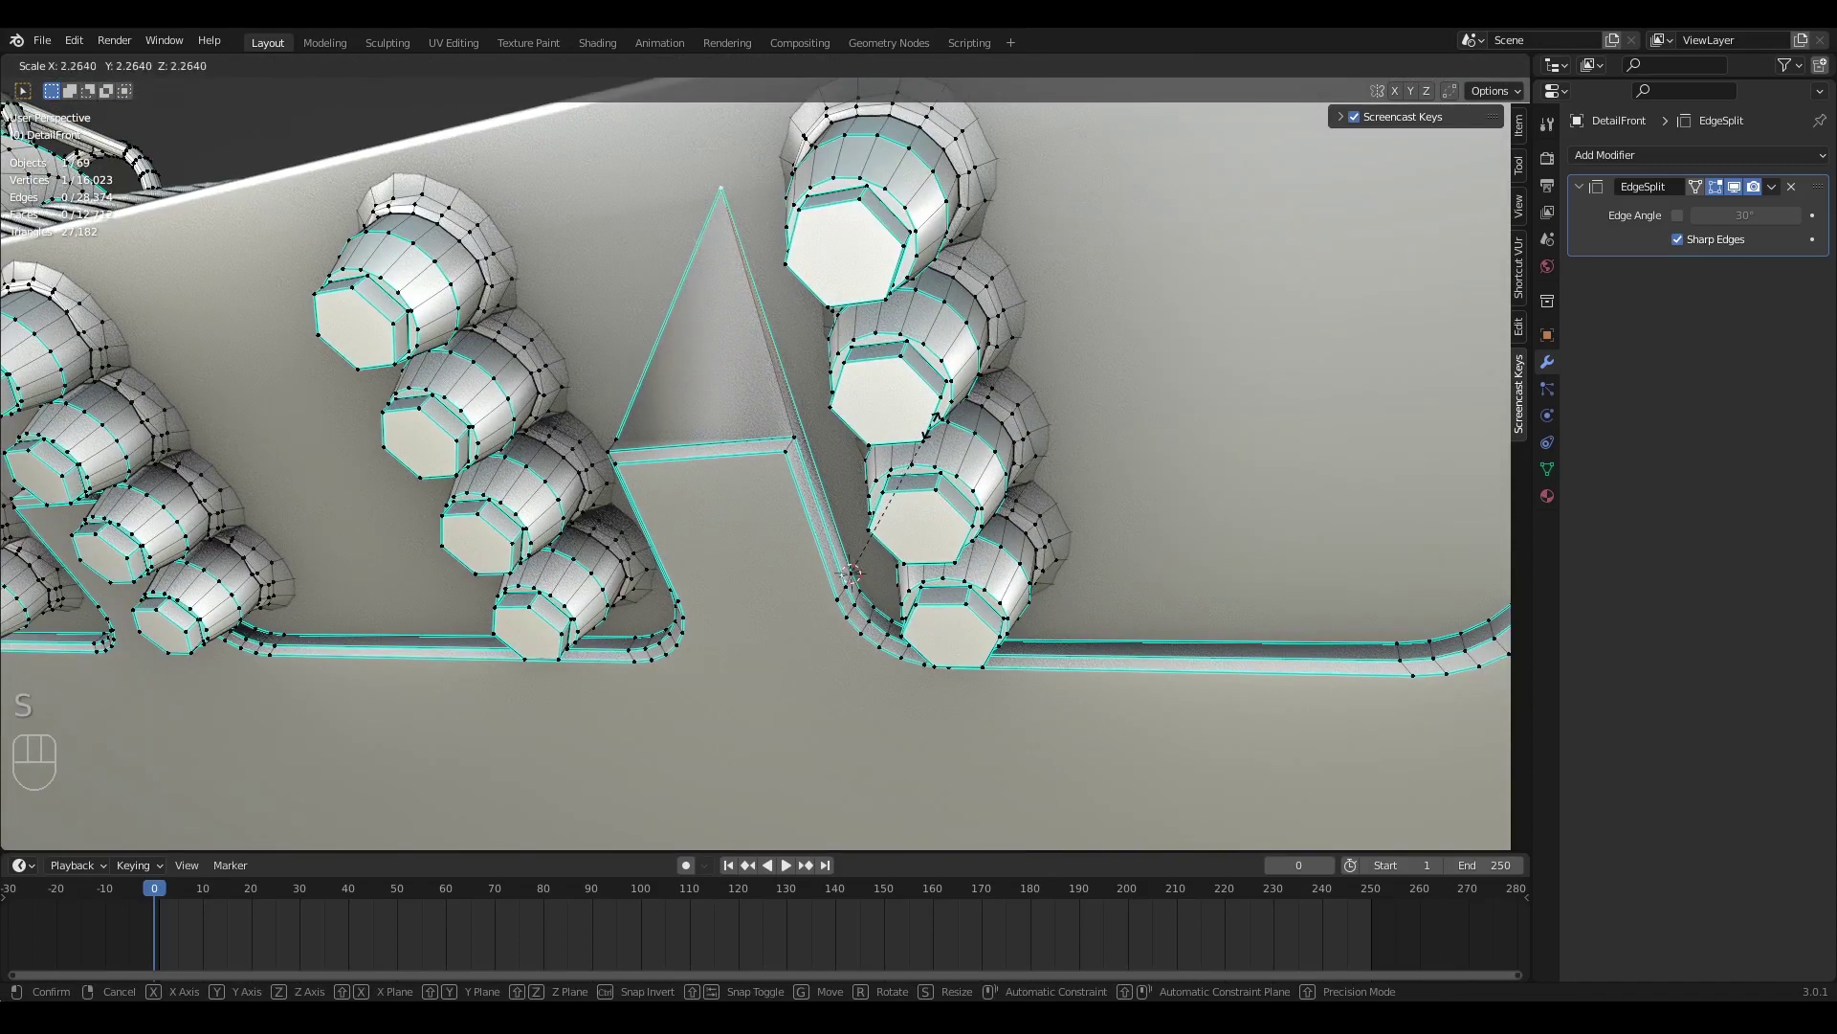
pyautogui.rightClick(893, 485)
pyautogui.write('s')
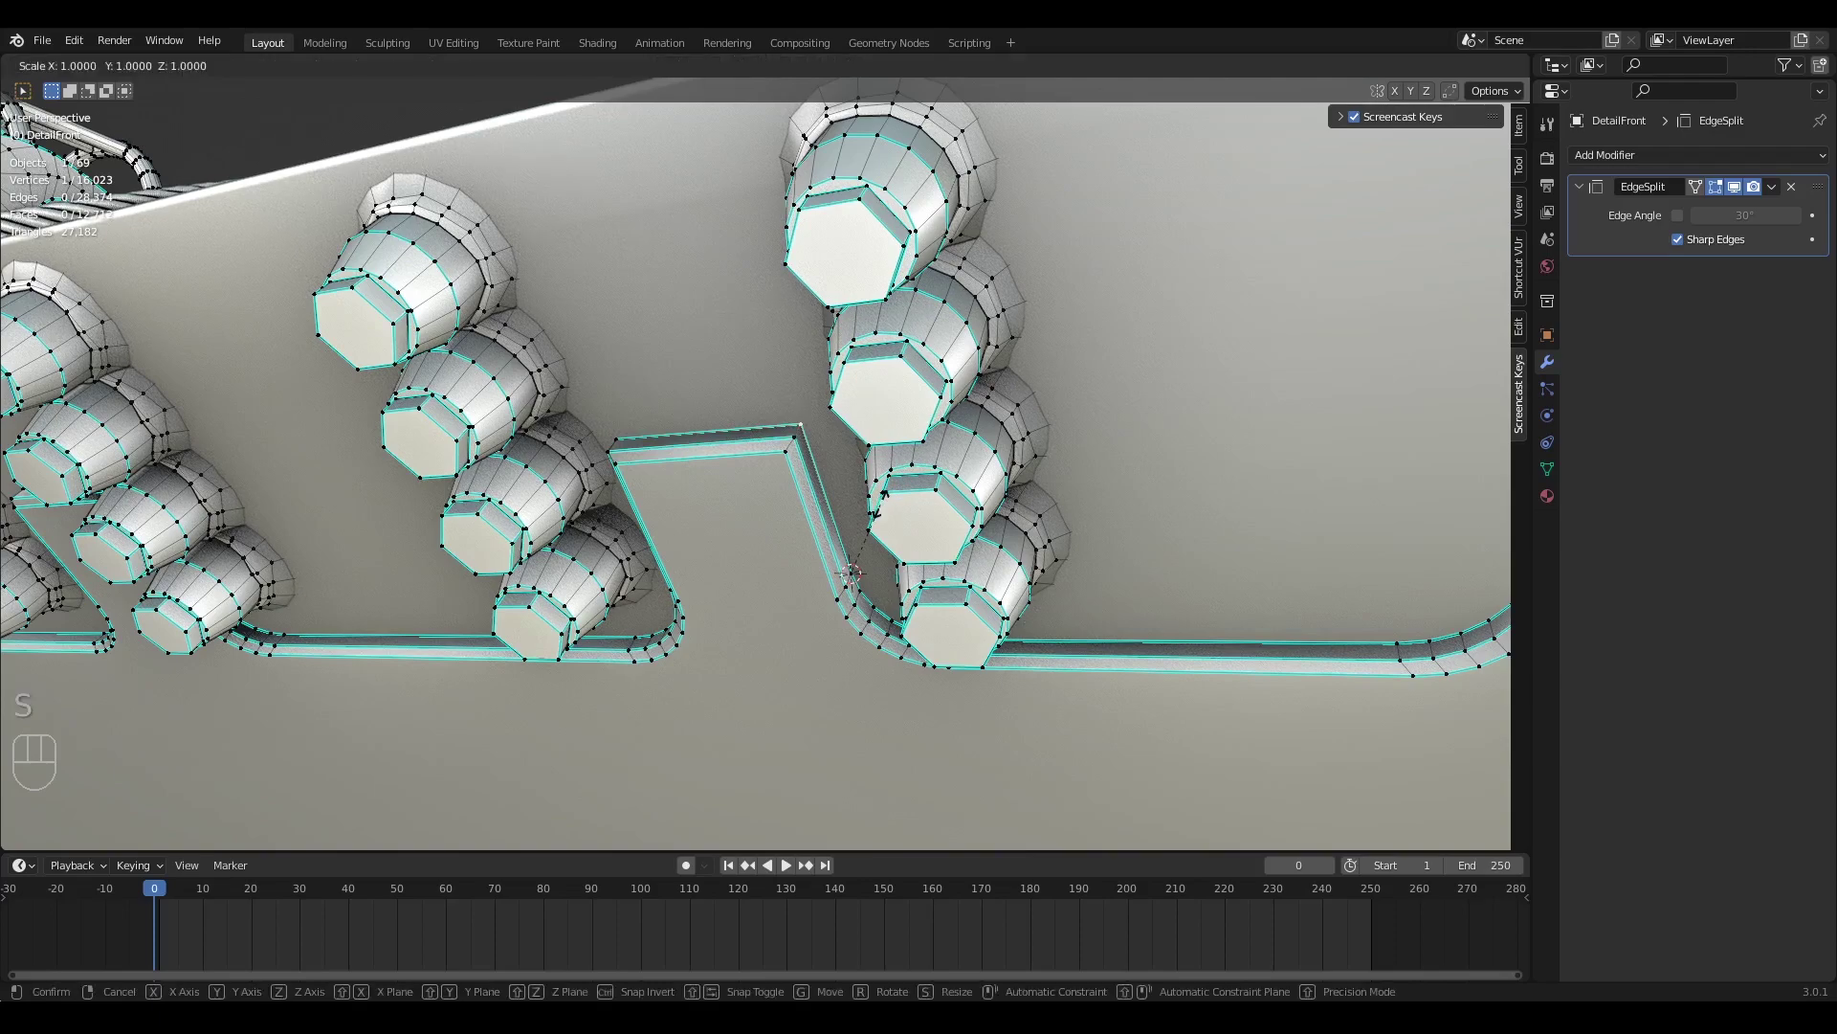
pyautogui.write('2')
pyautogui.press('Return')
# Snap the 3D cursor to the lower vertex of the tab's opposite outer edge and scale that upper corner vertex by 2
pyautogui.moveTo(650, 450); pyautogui.dragTo(802, 472, button='middle')
pyautogui.scroll(3, 802, 472)
pyautogui.rightClick(605, 609)
pyautogui.hotkey('shift', 's')
pyautogui.rightClick(680, 375)
pyautogui.scroll(-1, 677, 434)
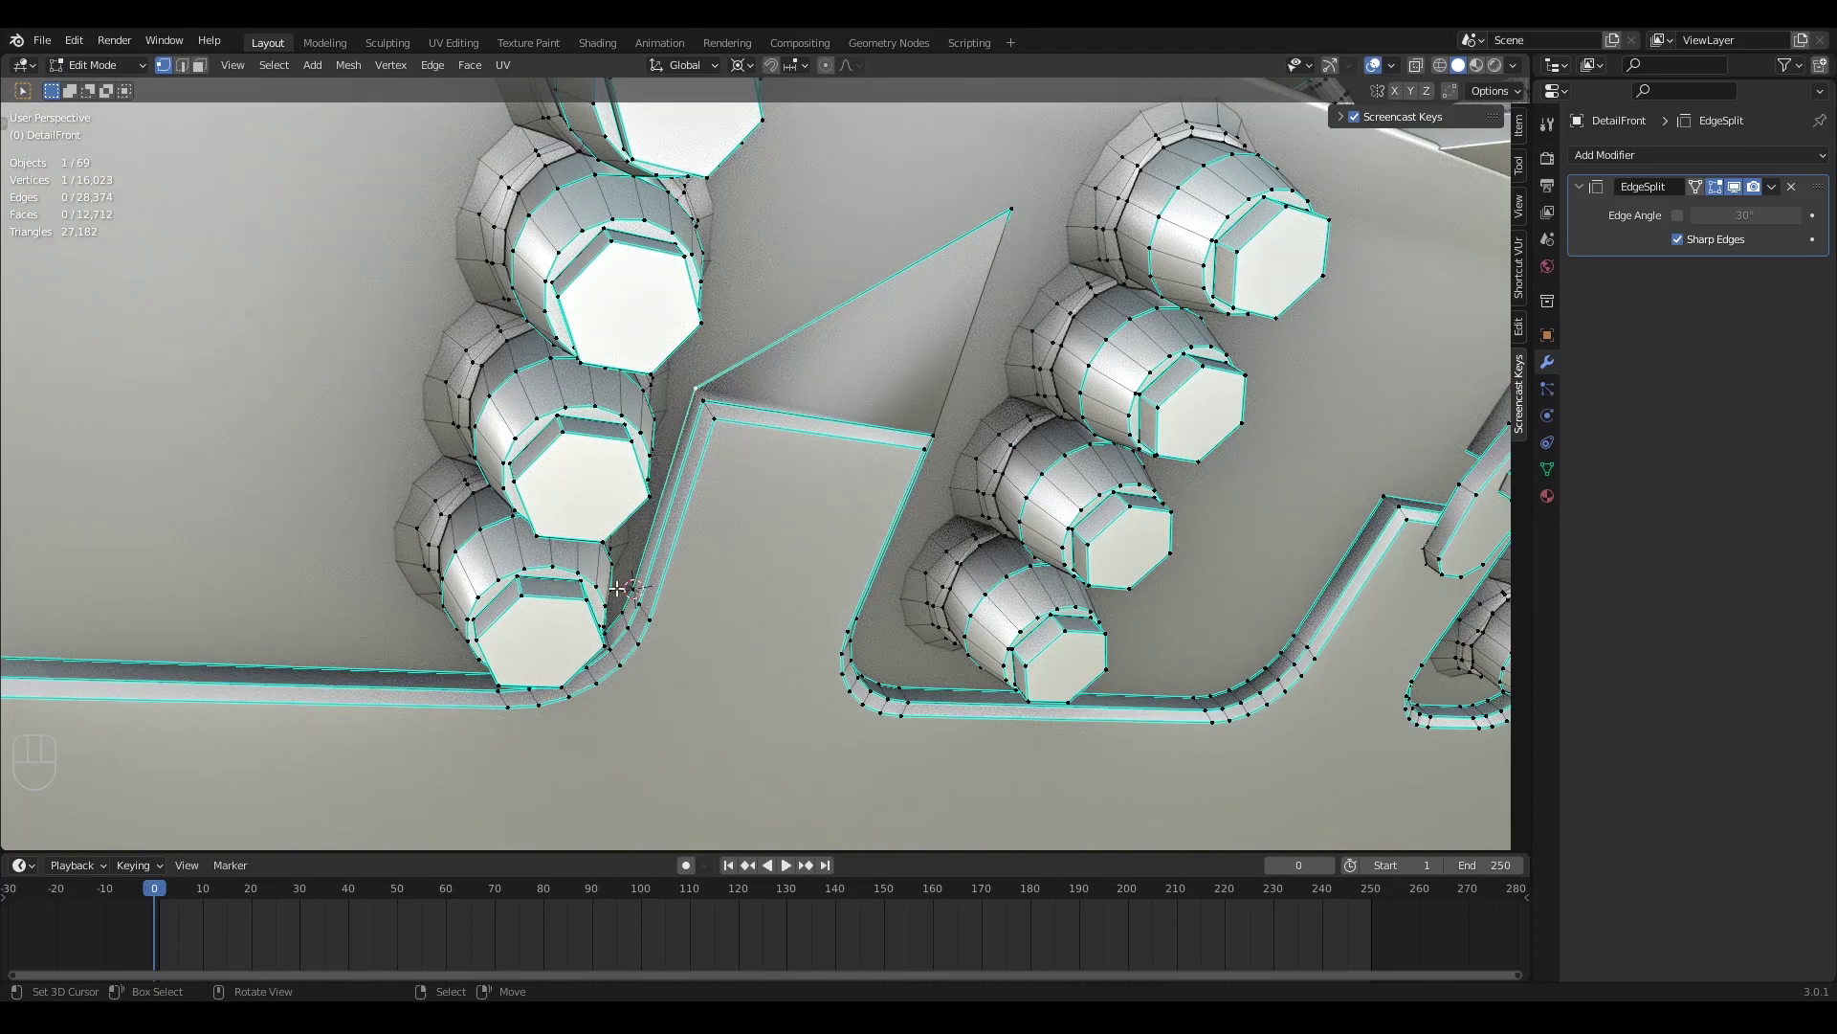
pyautogui.keyDown('shift'); pyautogui.moveTo(619, 588); pyautogui.dragTo(595, 627, button='middle'); pyautogui.keyUp('shift')
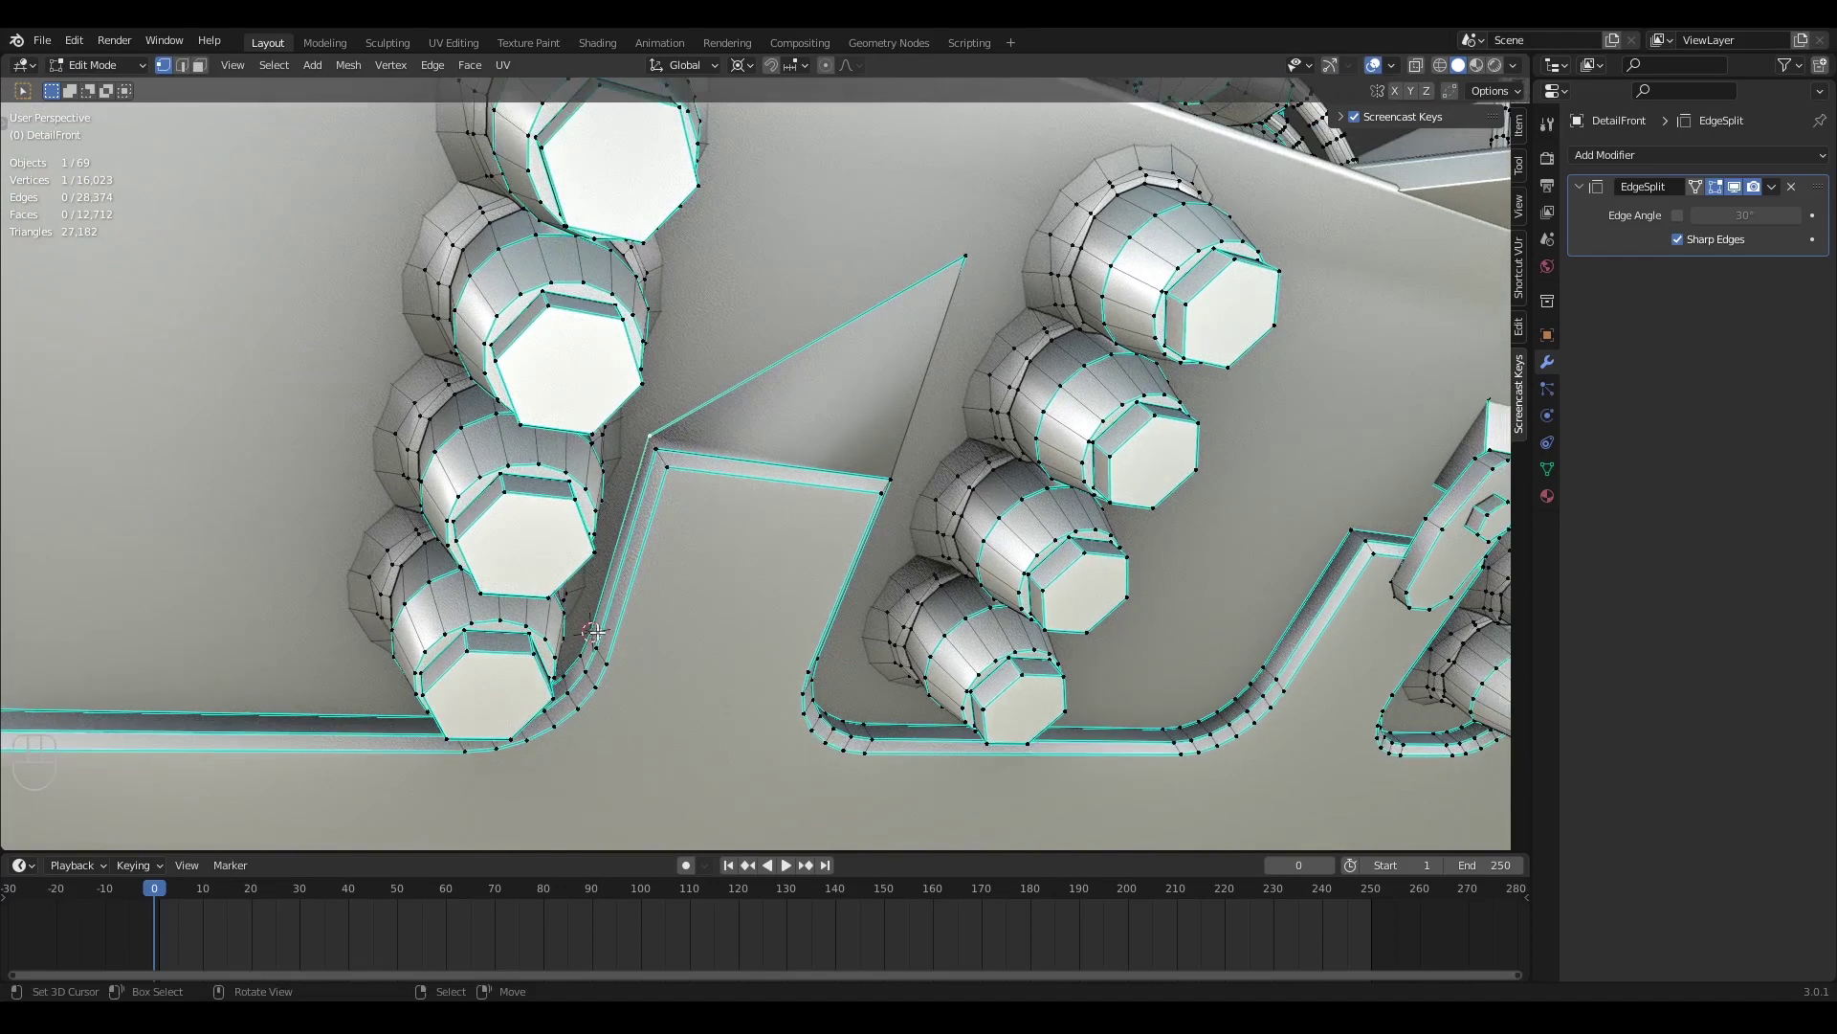
pyautogui.press('s')
pyautogui.press('2')
pyautogui.click(600, 635)
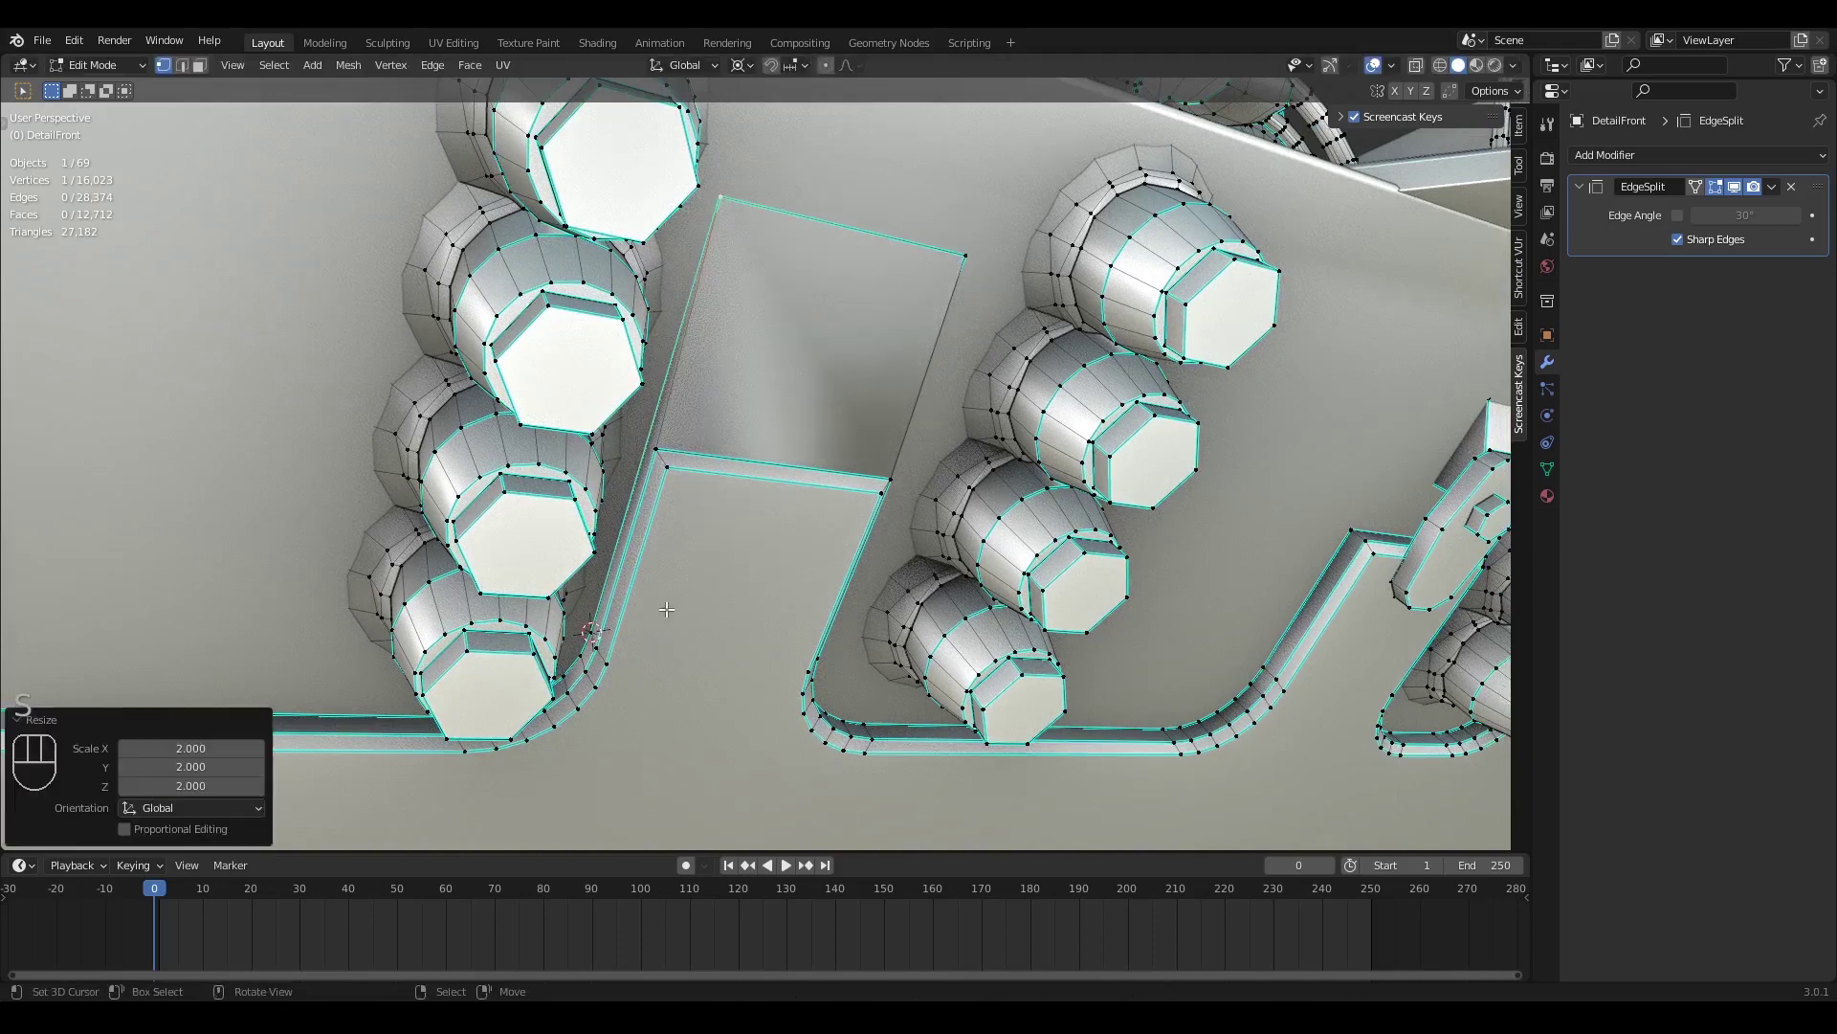
# Scale the middle bevel vertices at both upper tab corners by 2, snapping the 3D cursor to each edge's lower vertex as pivot
pyautogui.hotkey('shift', 's')
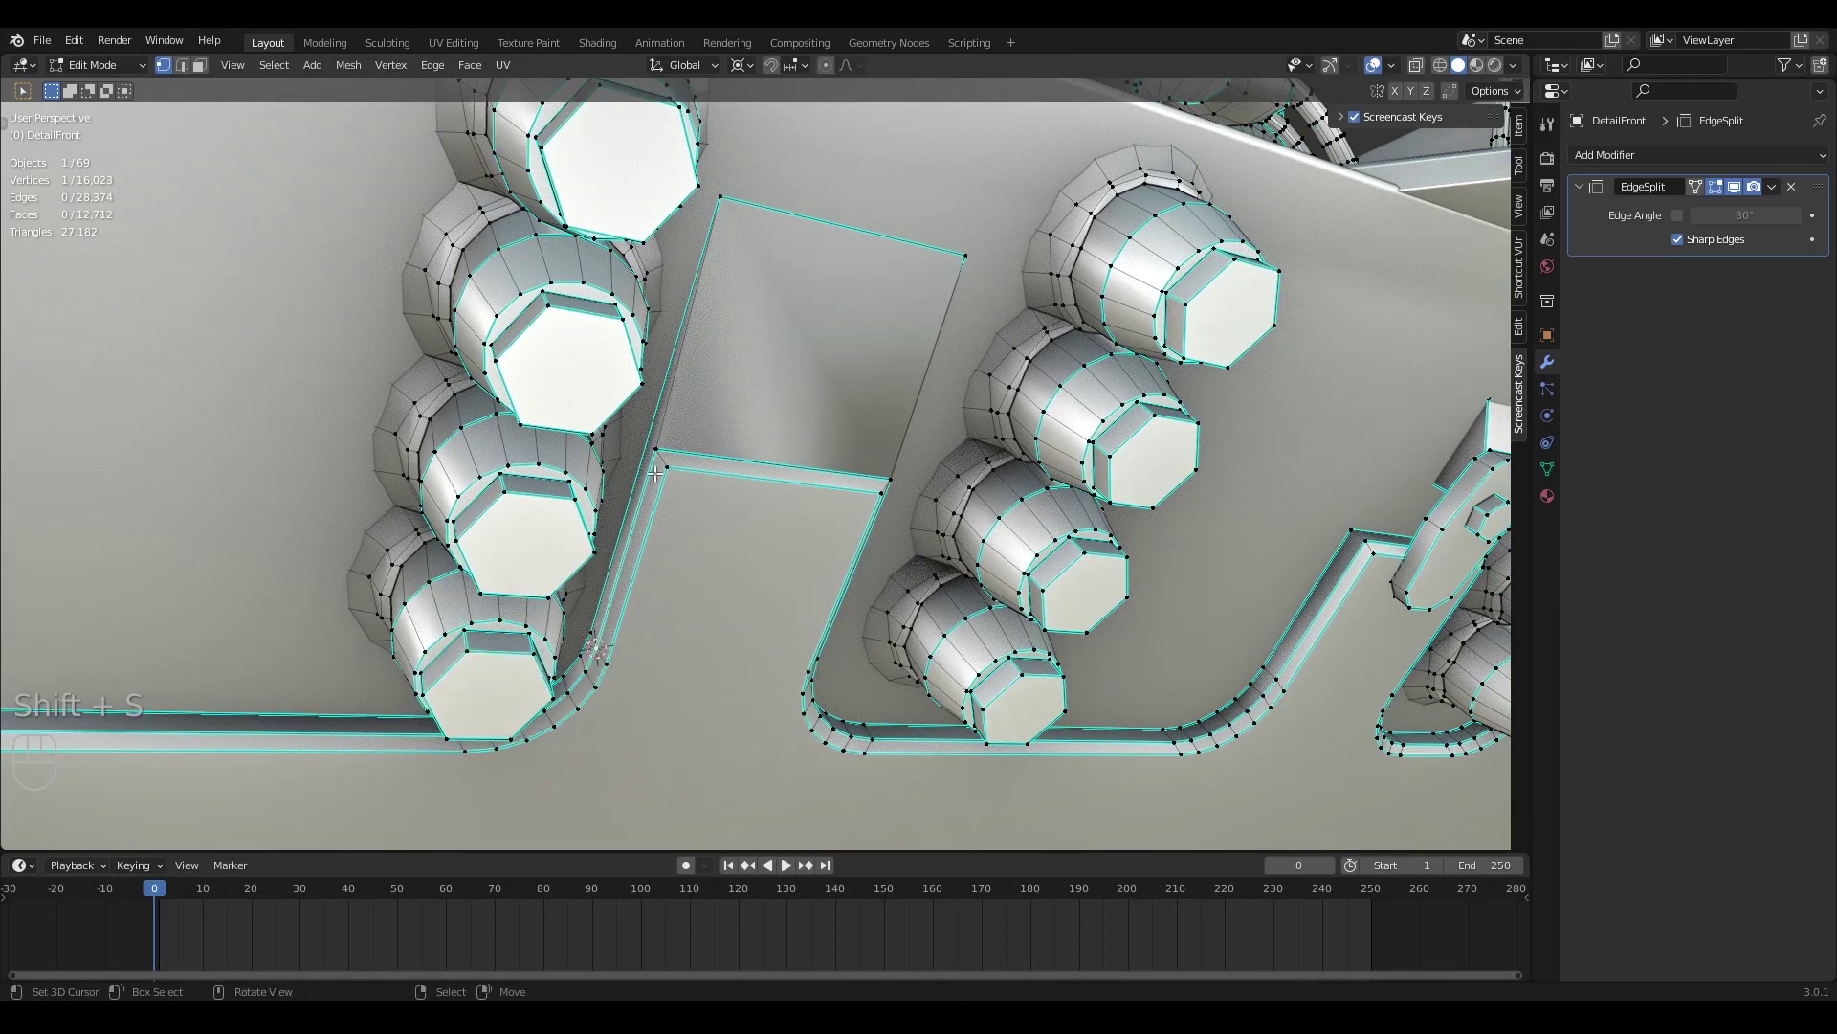
pyautogui.press('s')
pyautogui.press('2')
pyautogui.click(705, 507)
pyautogui.moveTo(706, 508); pyautogui.dragTo(838, 639, button='middle')
pyautogui.hotkey('shift', 's')
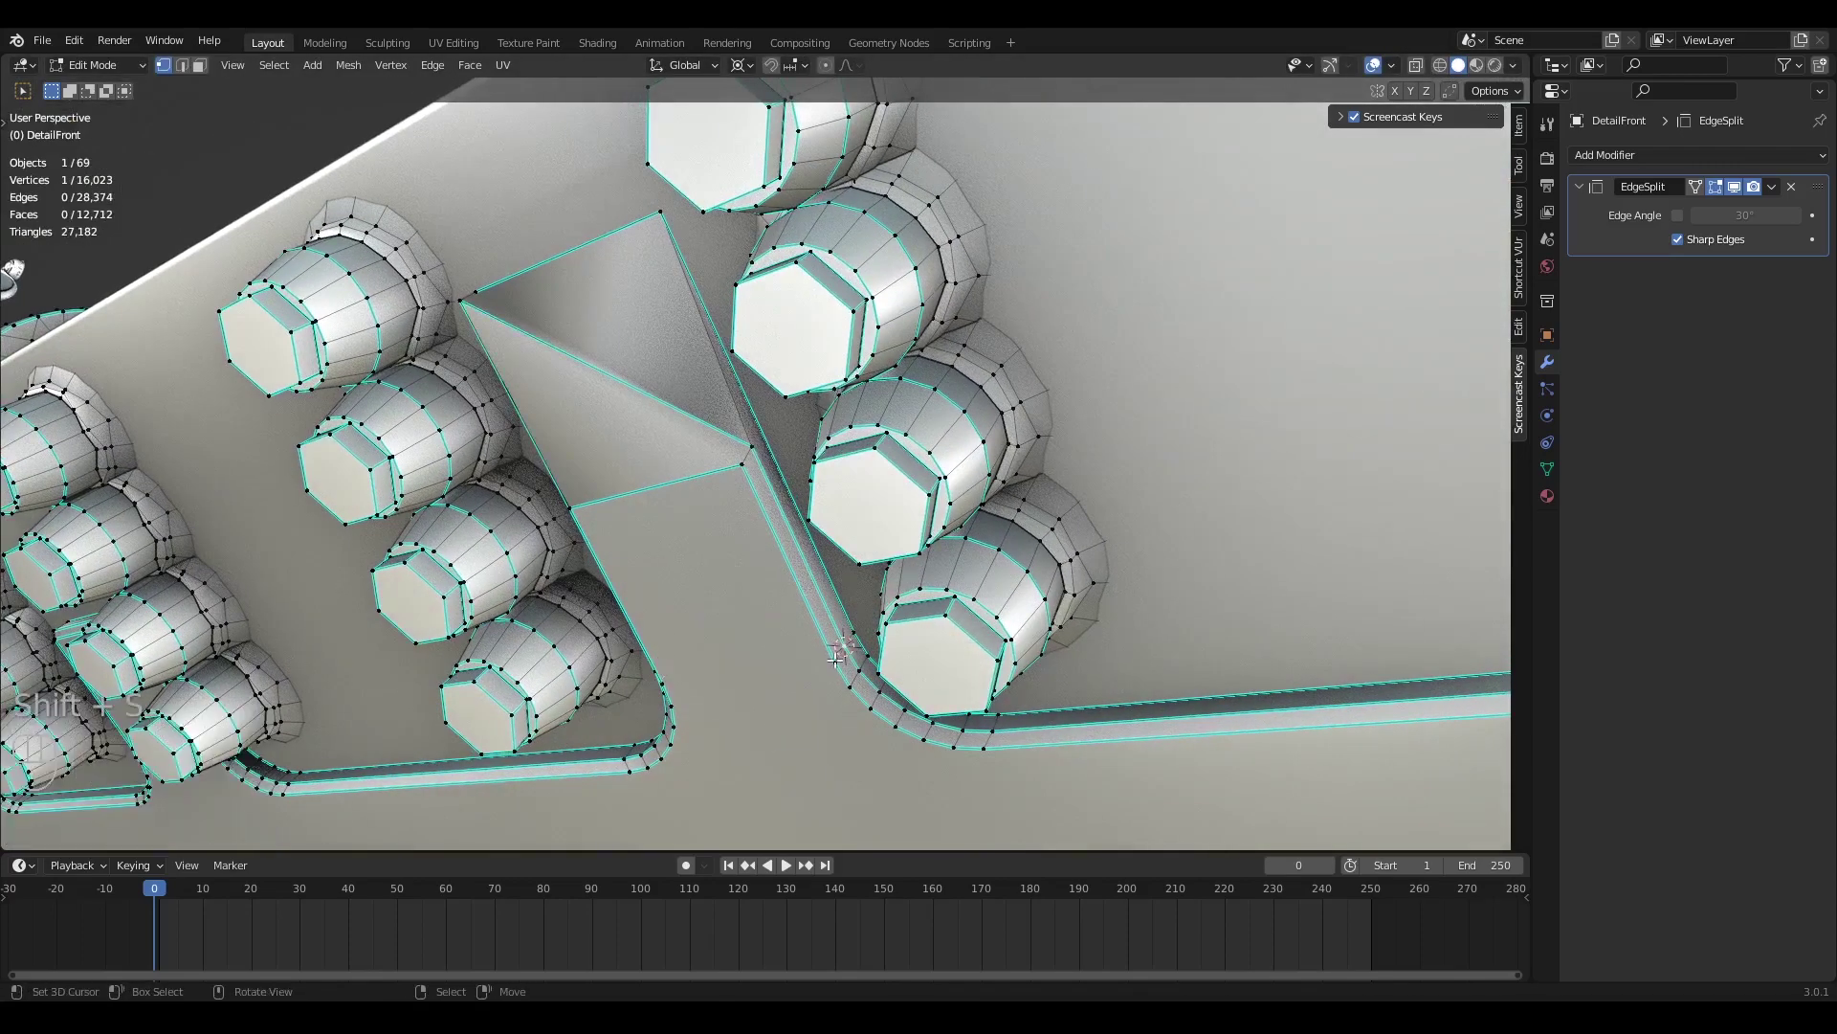
pyautogui.press('s')
pyautogui.rightClick(781, 490)
pyautogui.press('s')
pyautogui.press('2')
pyautogui.click(806, 644)
# Scale the inner bevel vertices at both upper tab corners by 2 from the 3D cursor snapped to each edge's lower vertex
pyautogui.hotkey('shift', 's')
pyautogui.press('s')
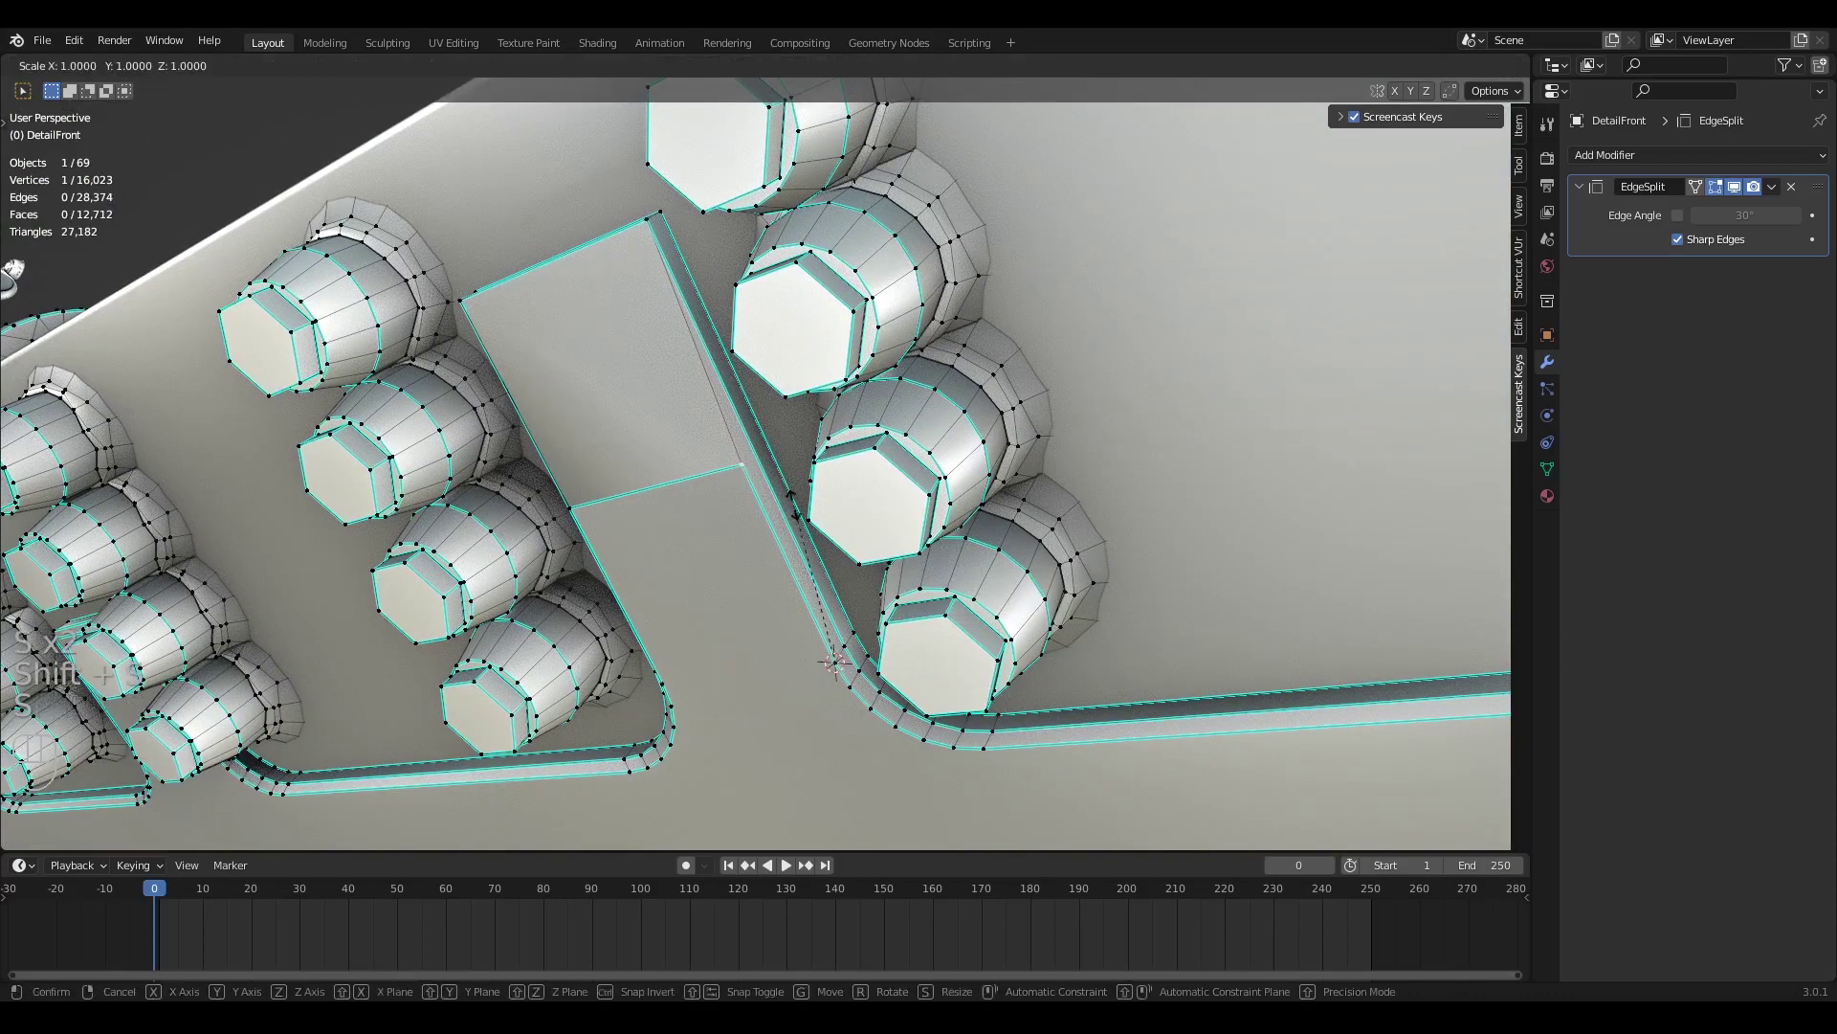
pyautogui.press('2')
pyautogui.press('Return')
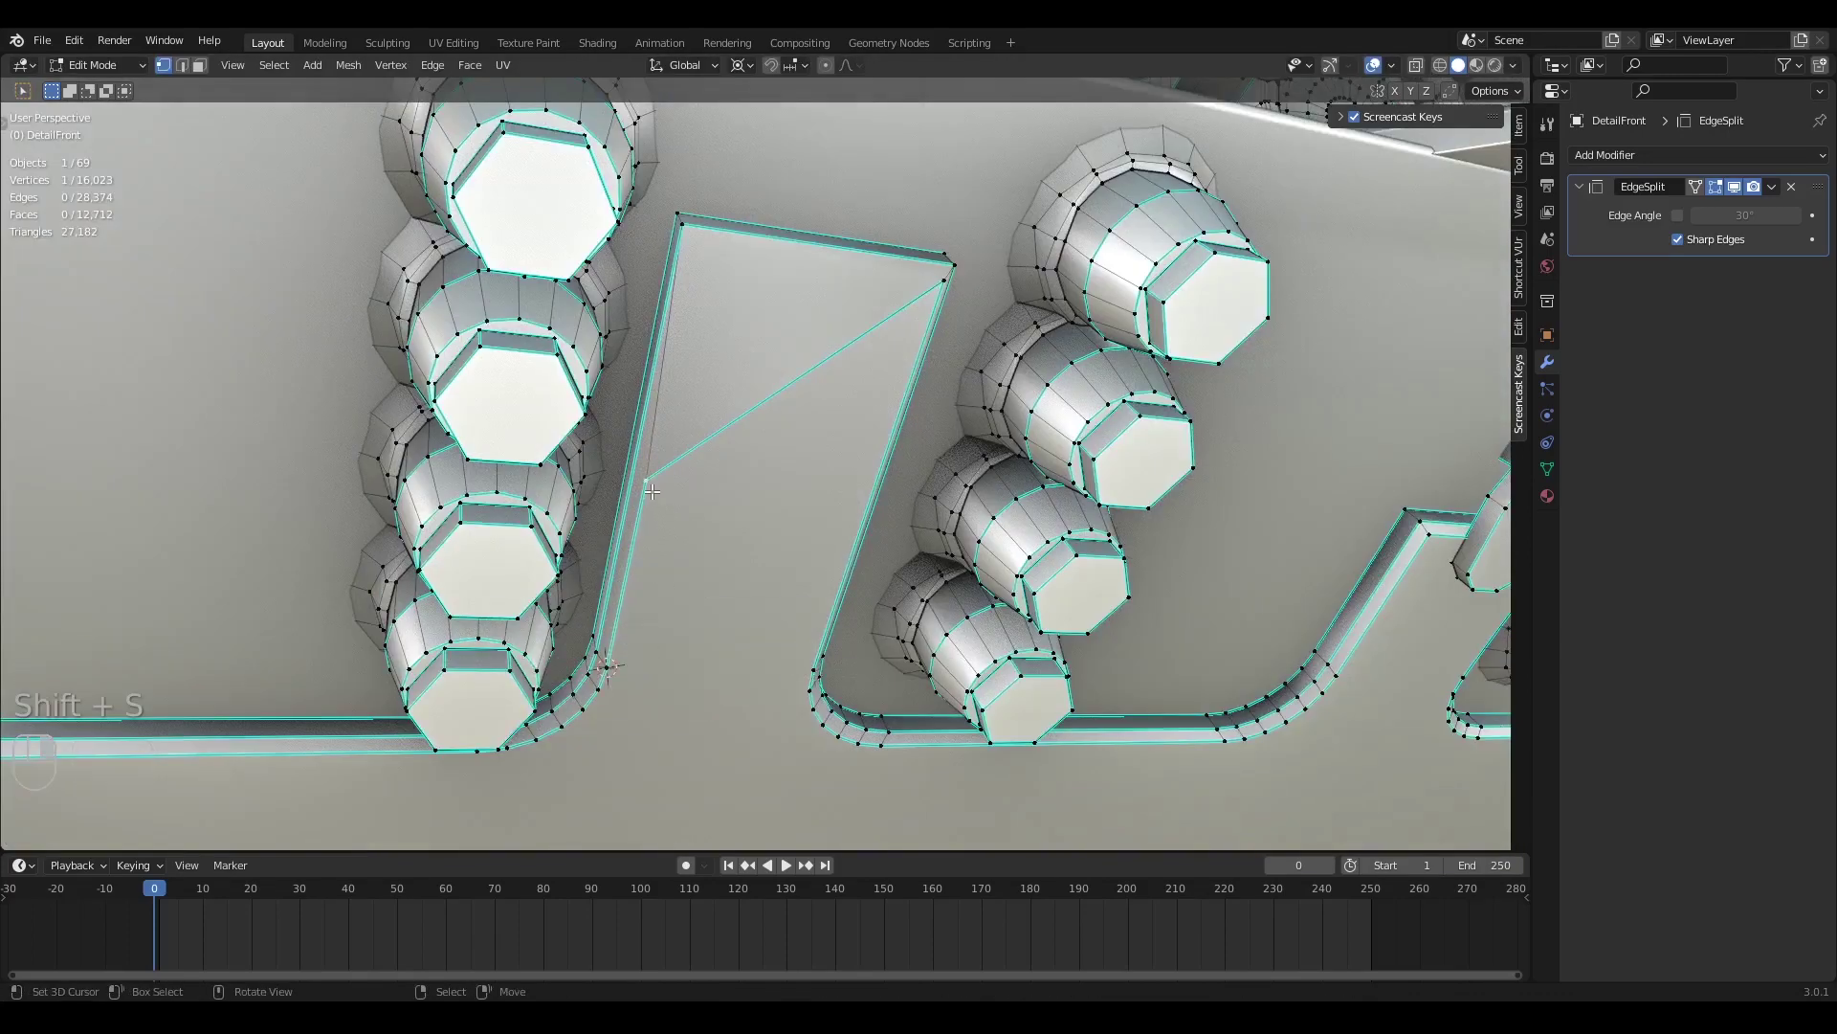
pyautogui.press('s')
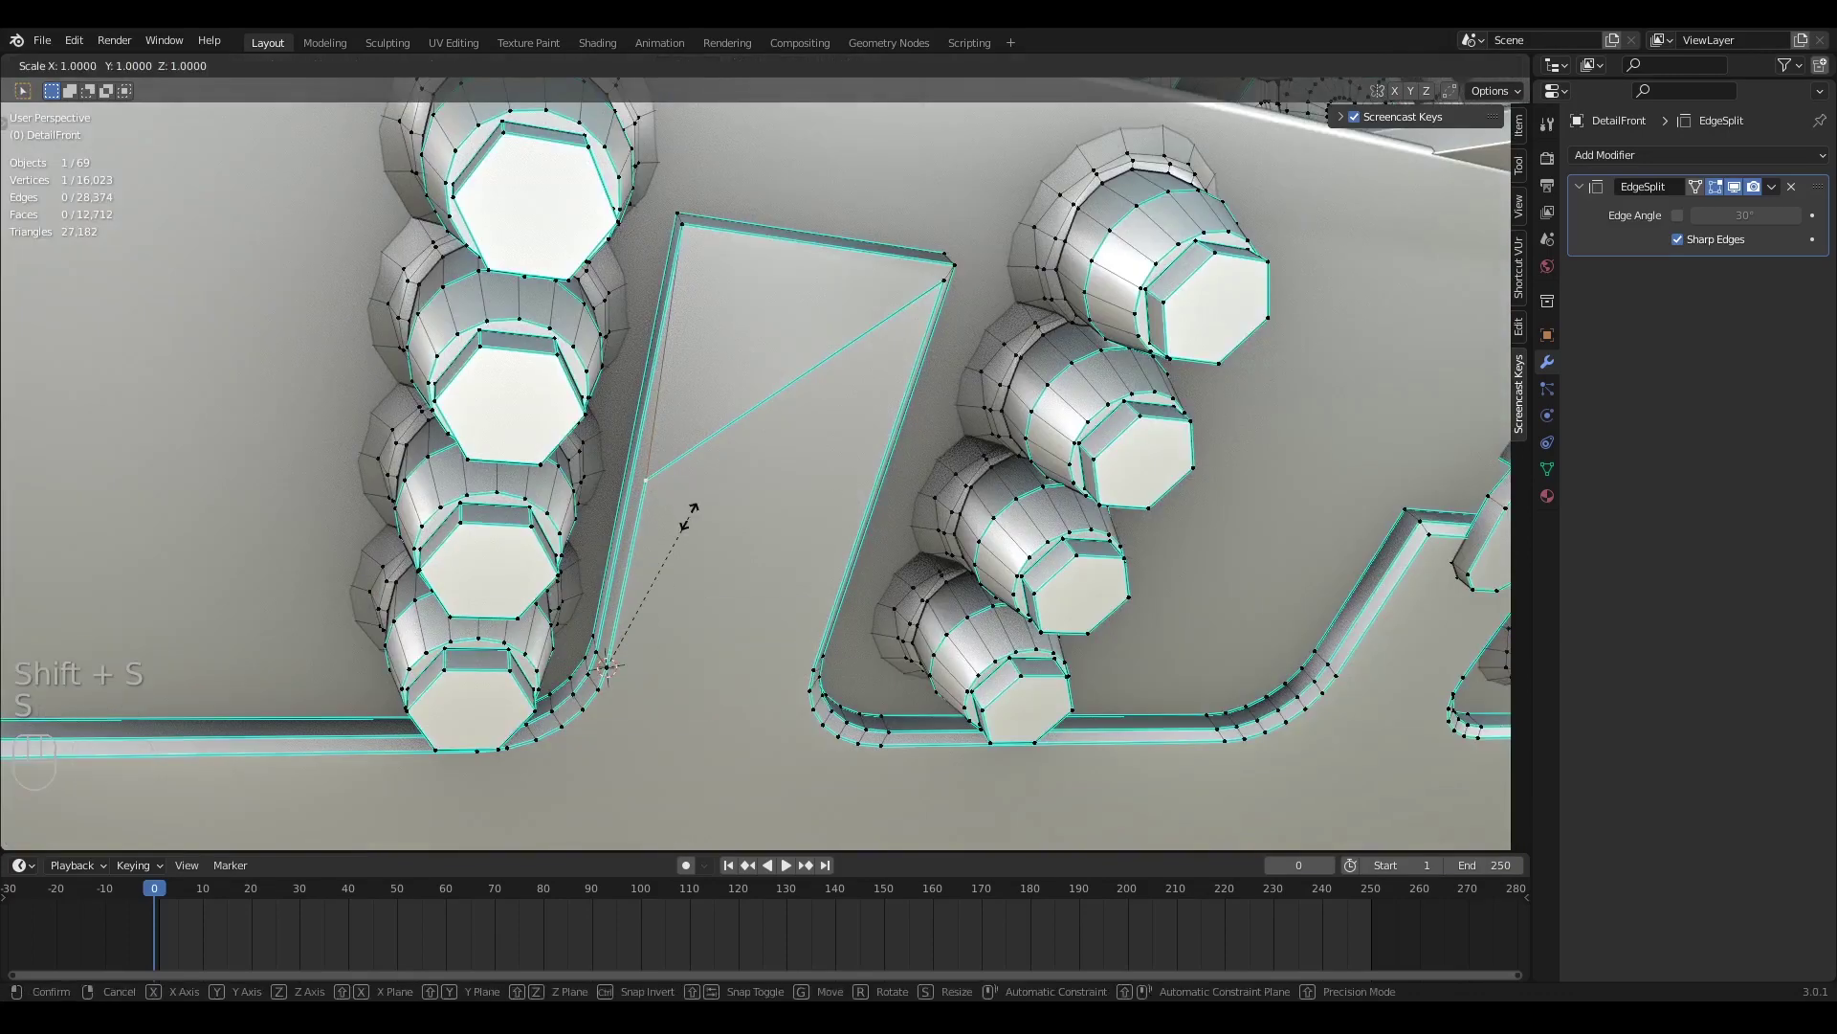
pyautogui.click(689, 513)
pyautogui.moveTo(689, 513); pyautogui.dragTo(584, 627, button='middle')
pyautogui.press('Tab')
pyautogui.press('Tab')
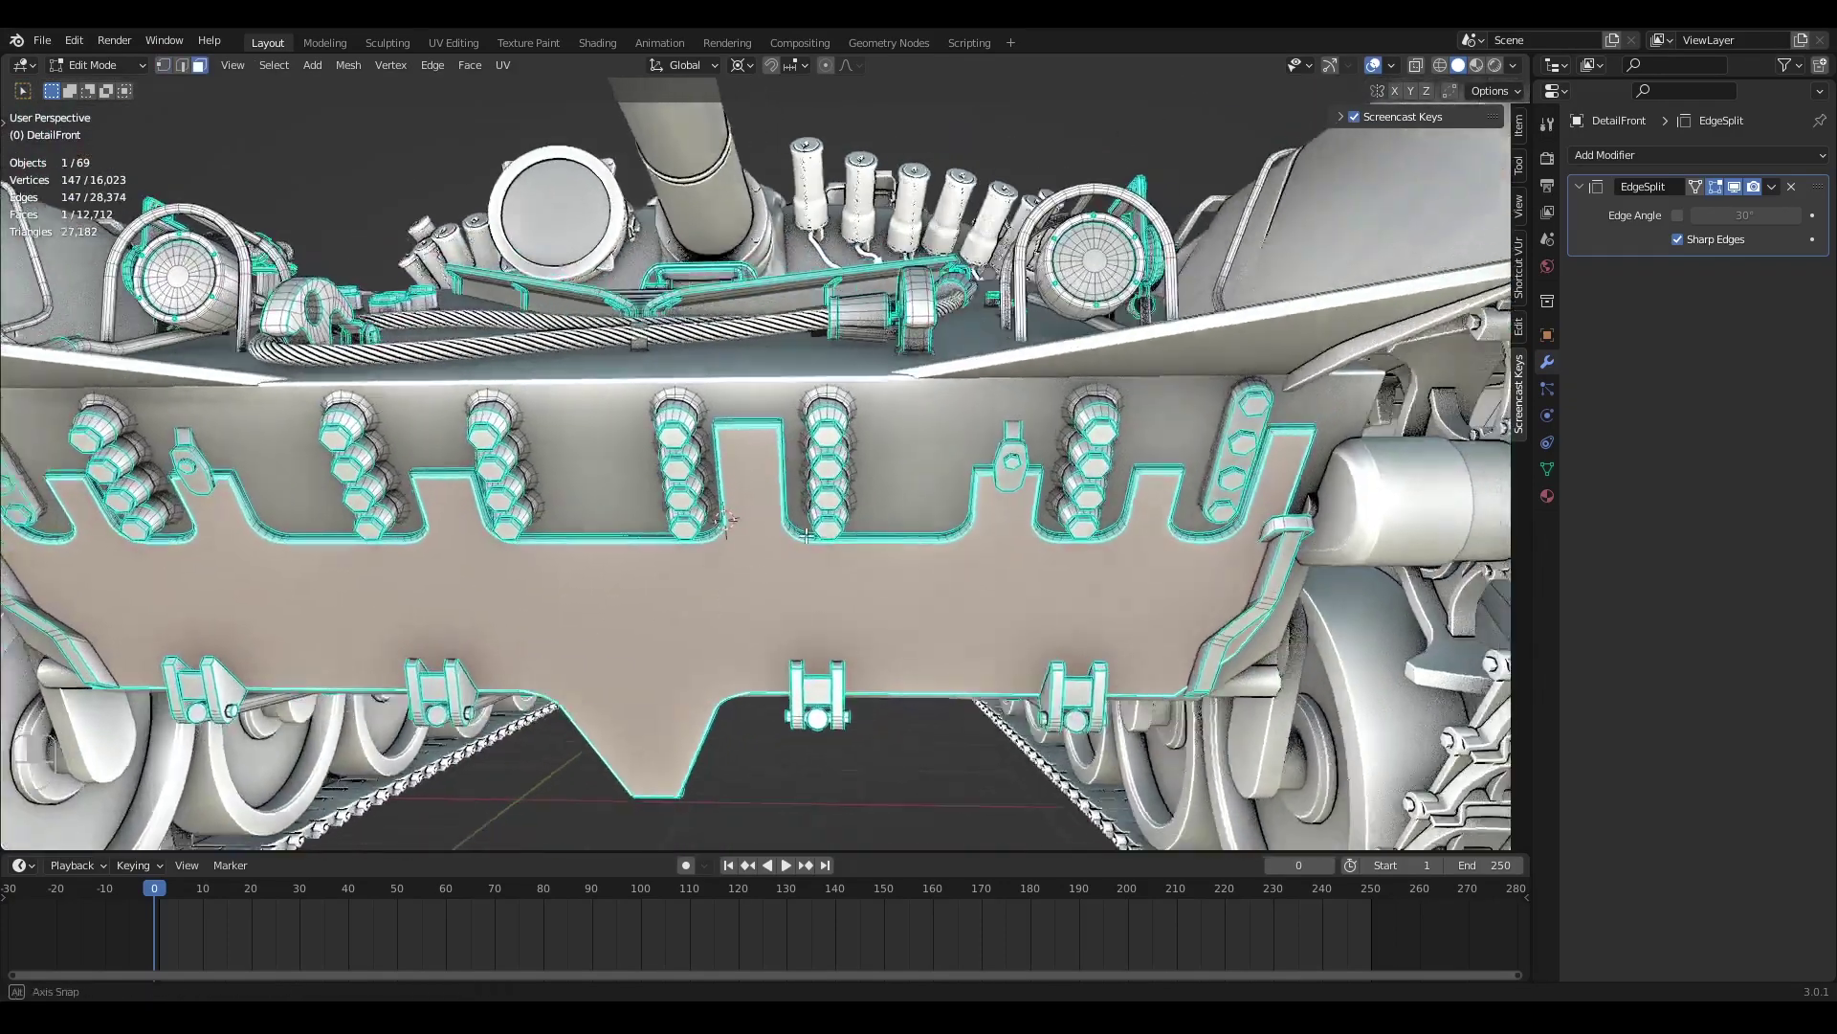